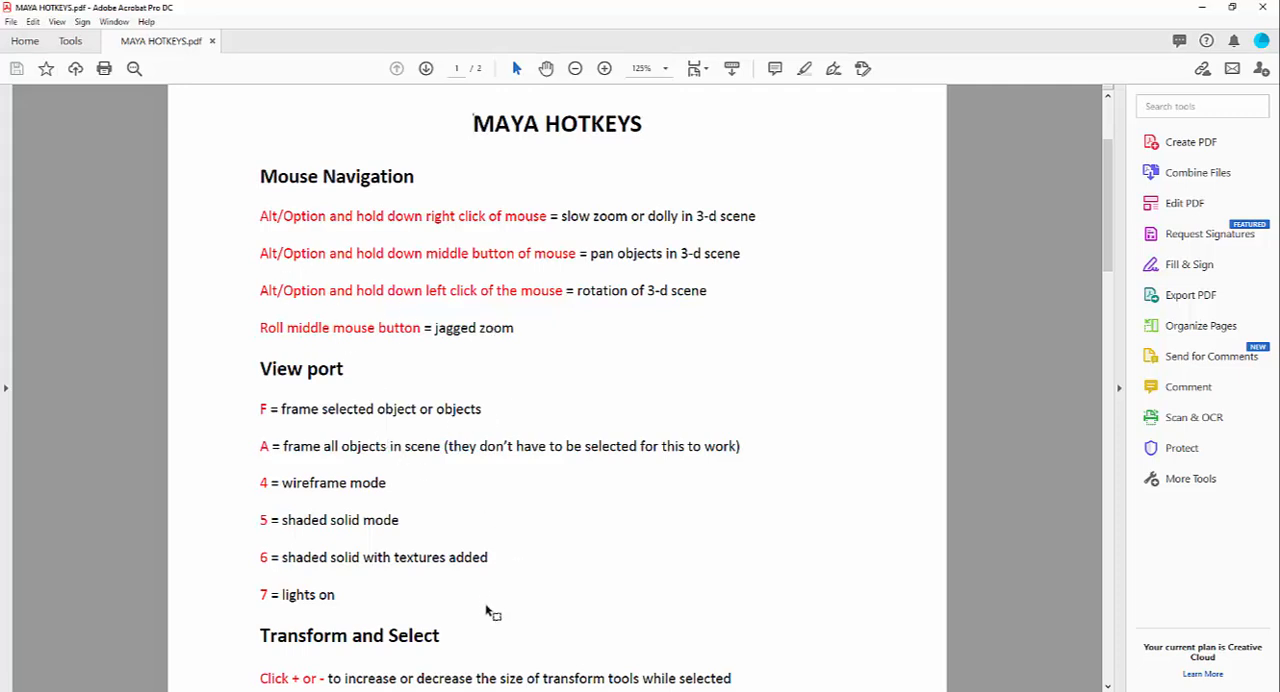
Step: Switch to Maya and create a polygon cube at the centre of the grid
click(668, 650)
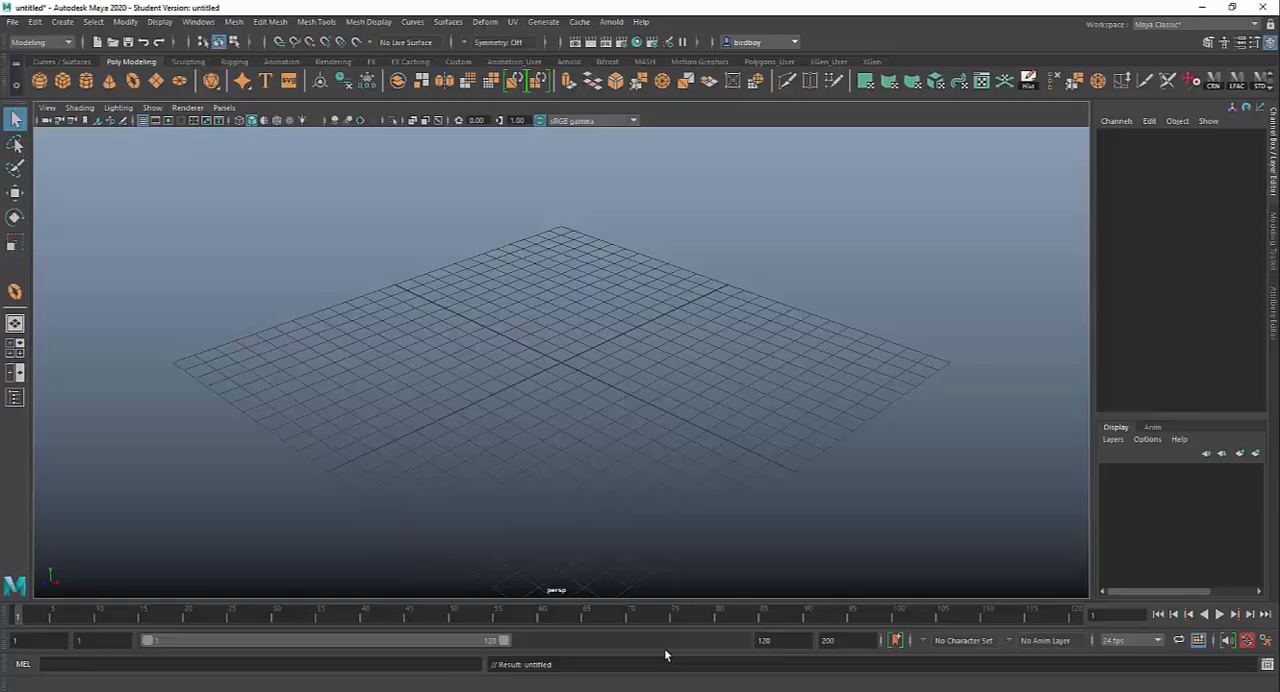
click(63, 83)
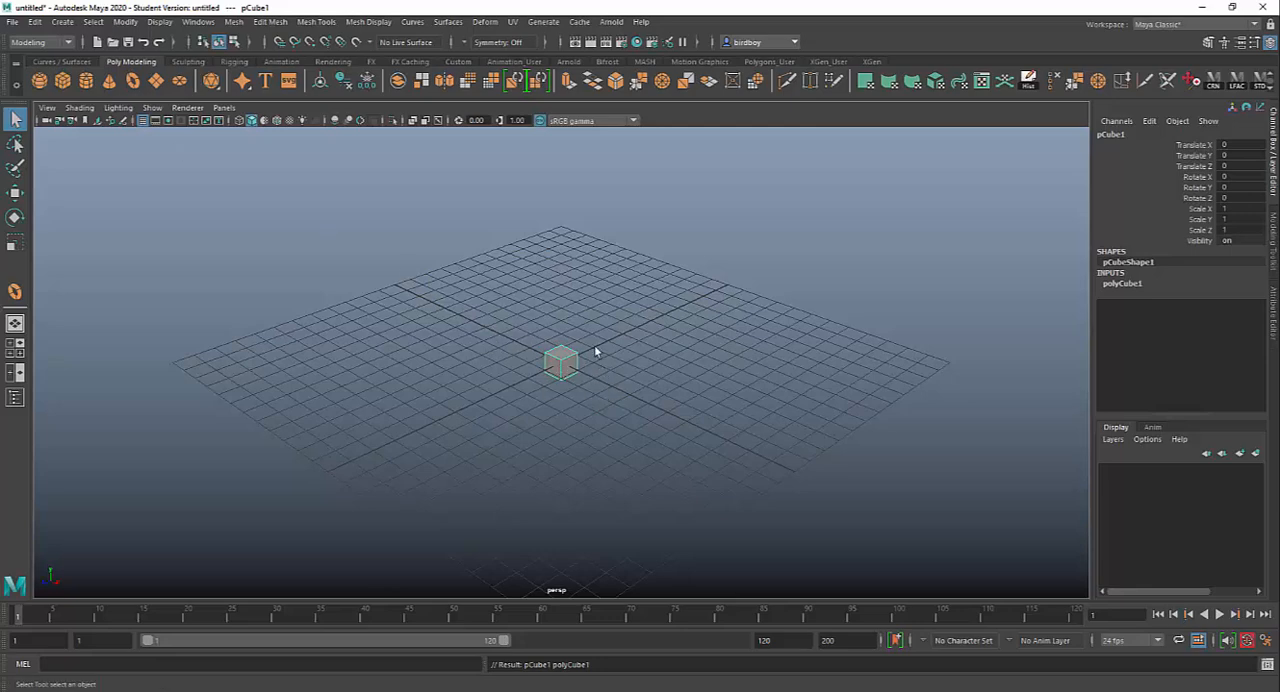
alt+right_drag(604, 345, 920, 586)
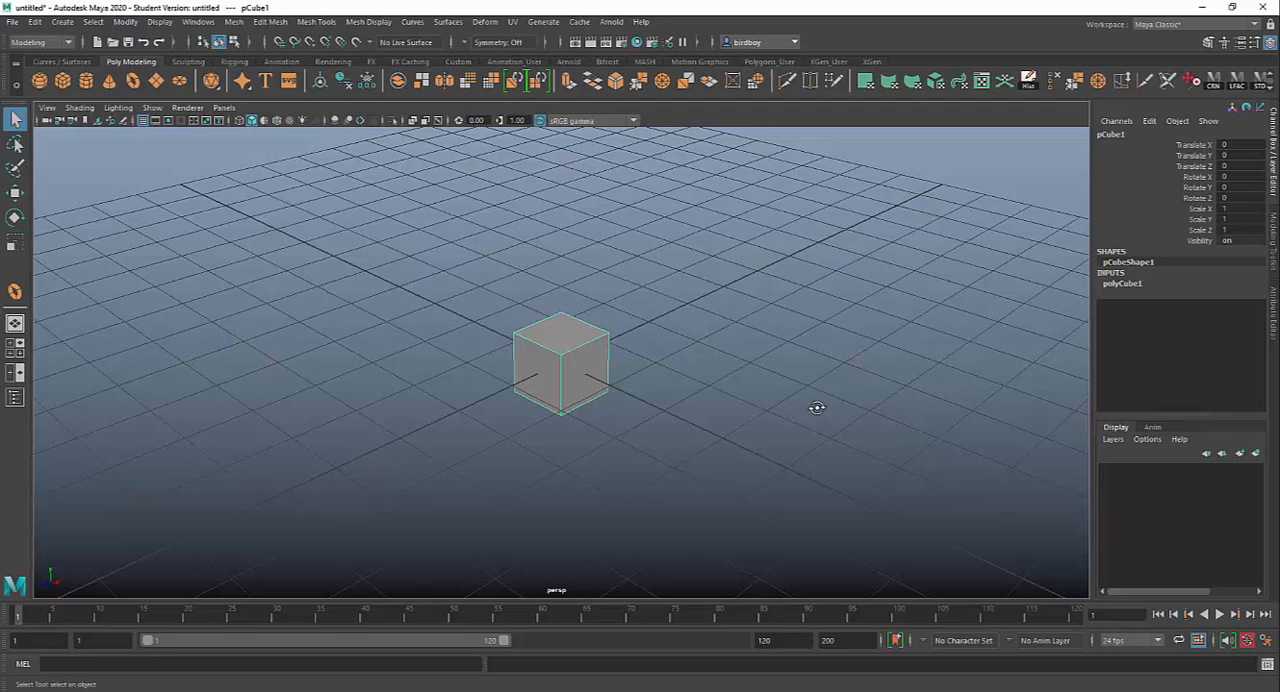
alt+drag(817, 407, 570, 398)
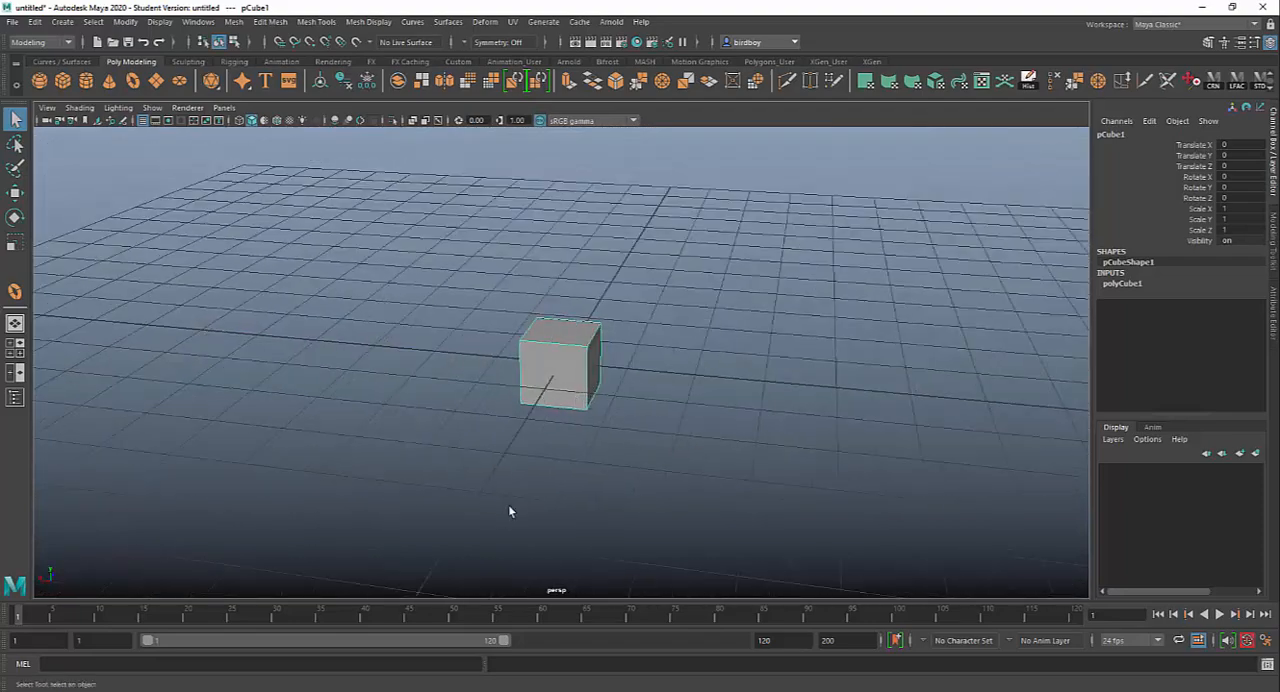
Step: Switch to File Explorer and open the ControlKeys JPG from the Screenshots folder in Pictures
click(380, 690)
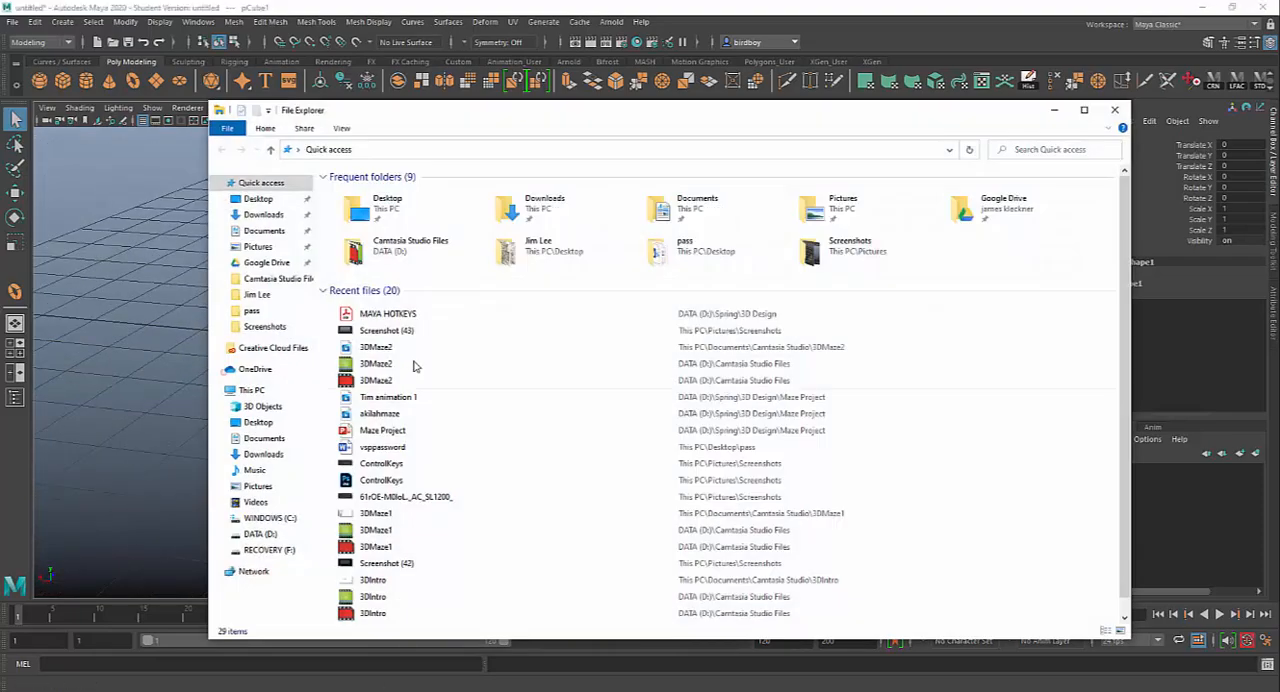
click(256, 246)
double_click(505, 207)
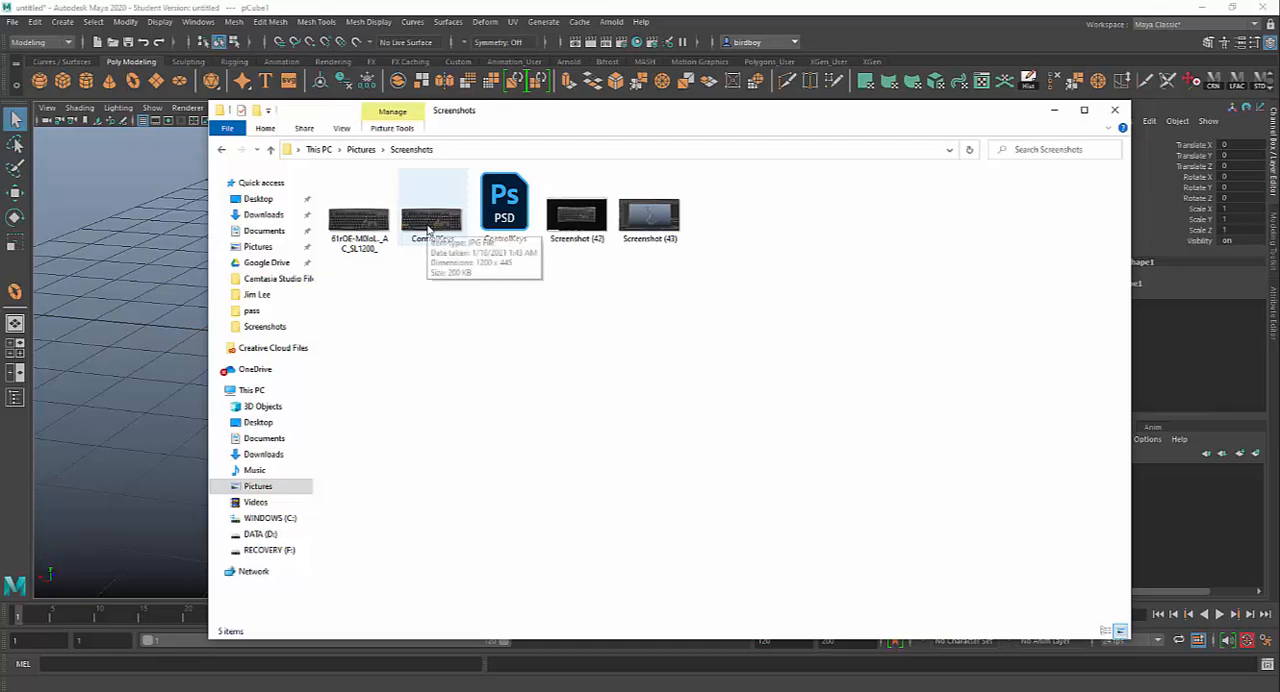
double_click(431, 222)
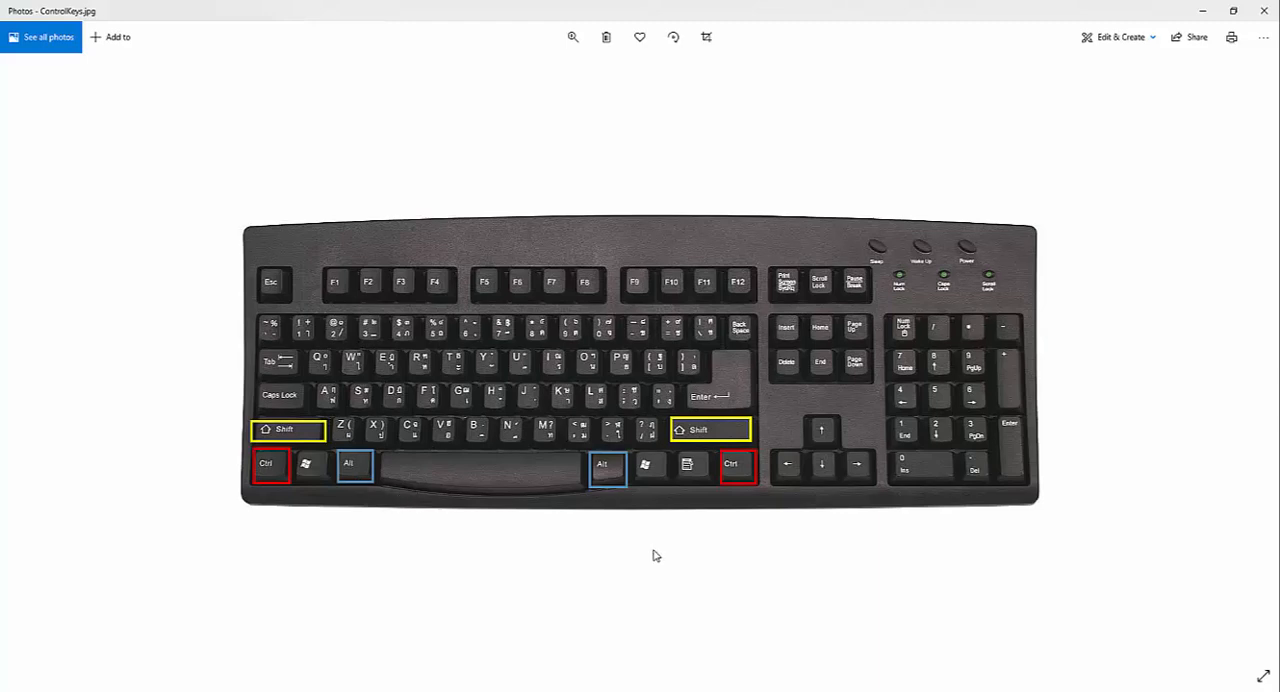
Step: Switch back to Maya and examine the cube from different angles and distances by orbiting, zooming and panning
click(663, 670)
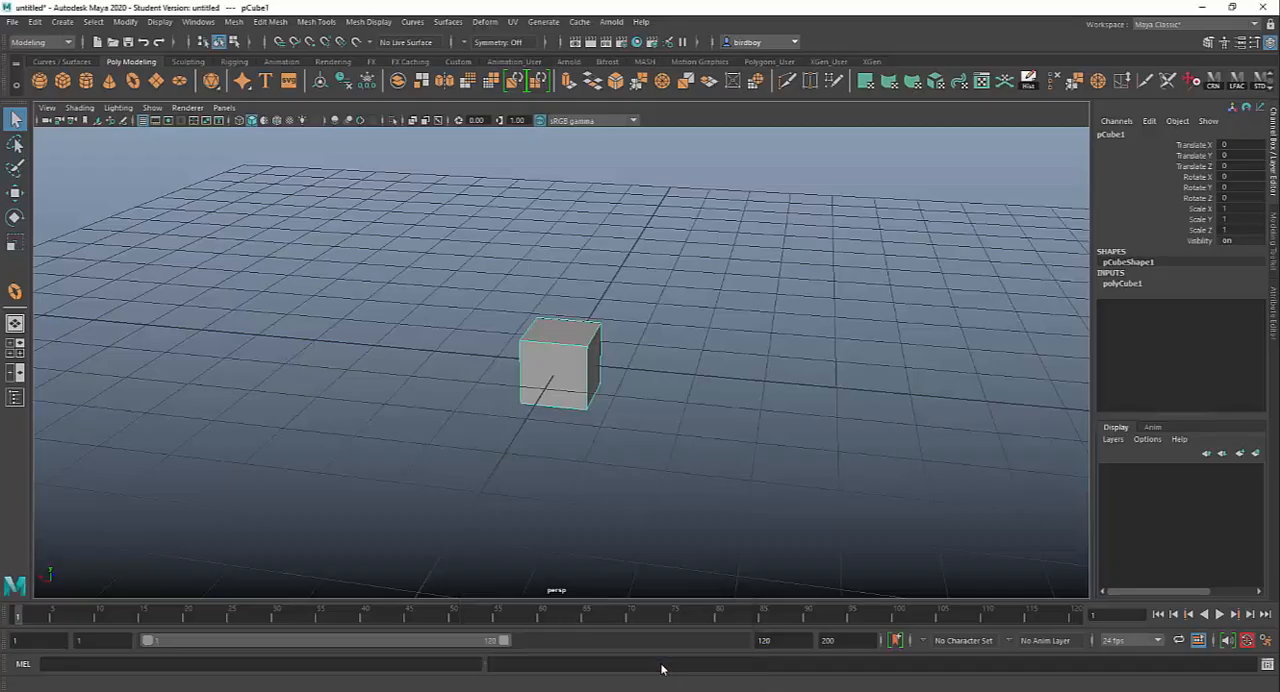
alt+drag(763, 386, 313, 390)
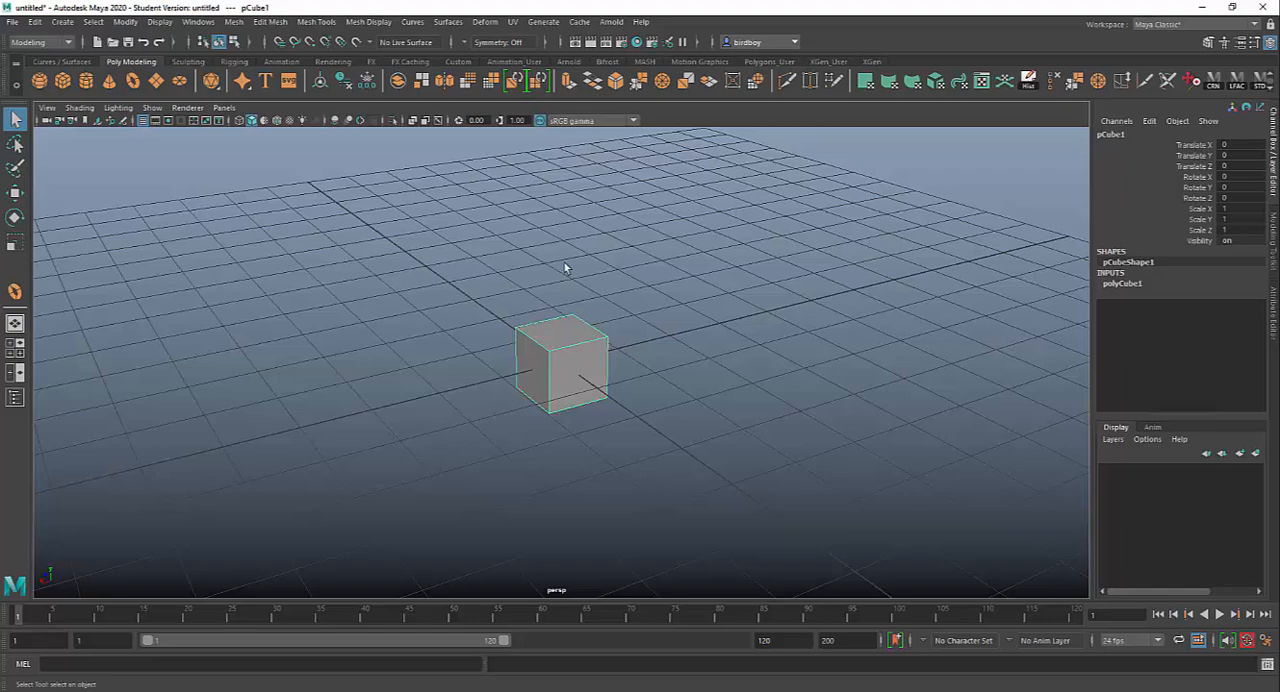
alt+right_drag(564, 268, 743, 514)
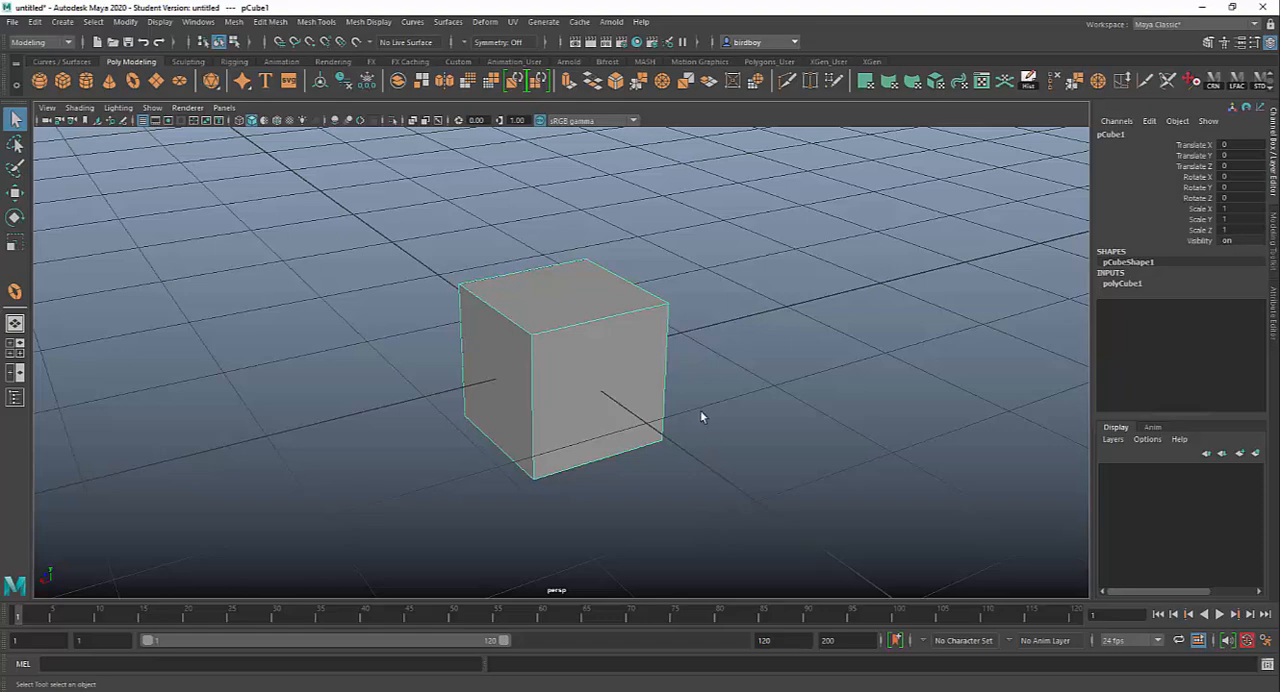
scroll(700, 410, up, 4)
scroll(700, 405, down, 6)
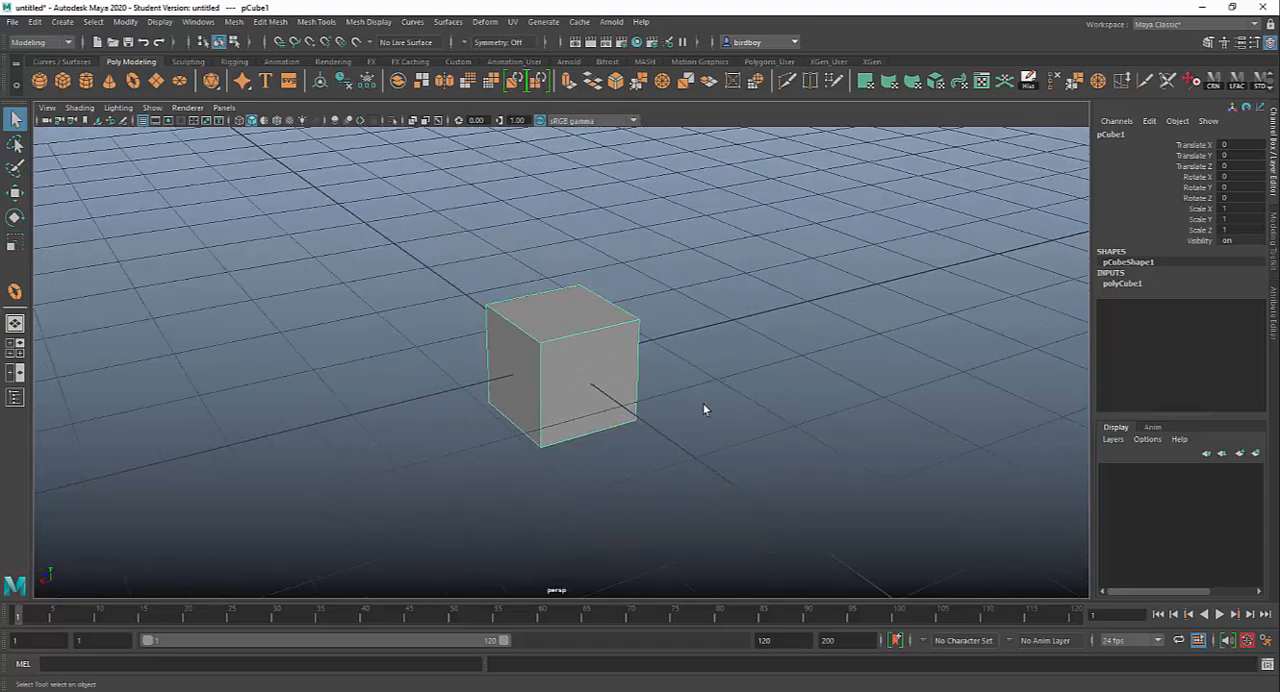
scroll(703, 409, down, 2)
scroll(703, 409, up, 6)
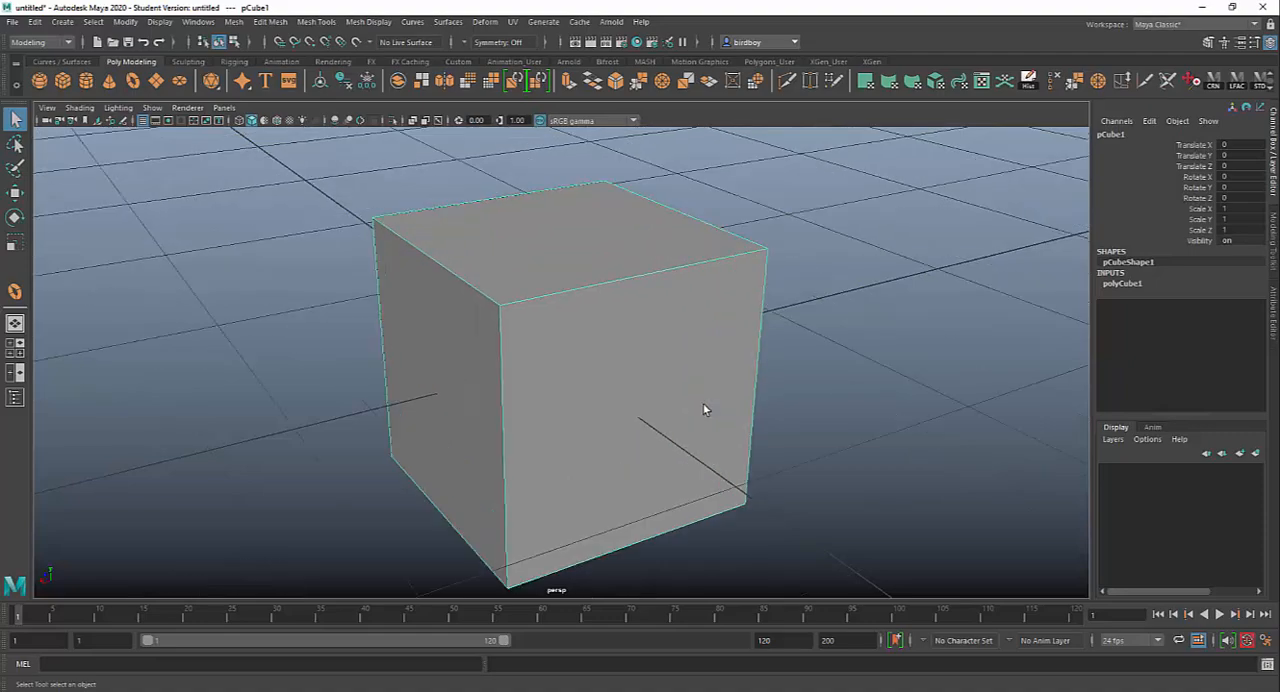
scroll(703, 409, down, 2)
alt+middle_drag(793, 437, 687, 278)
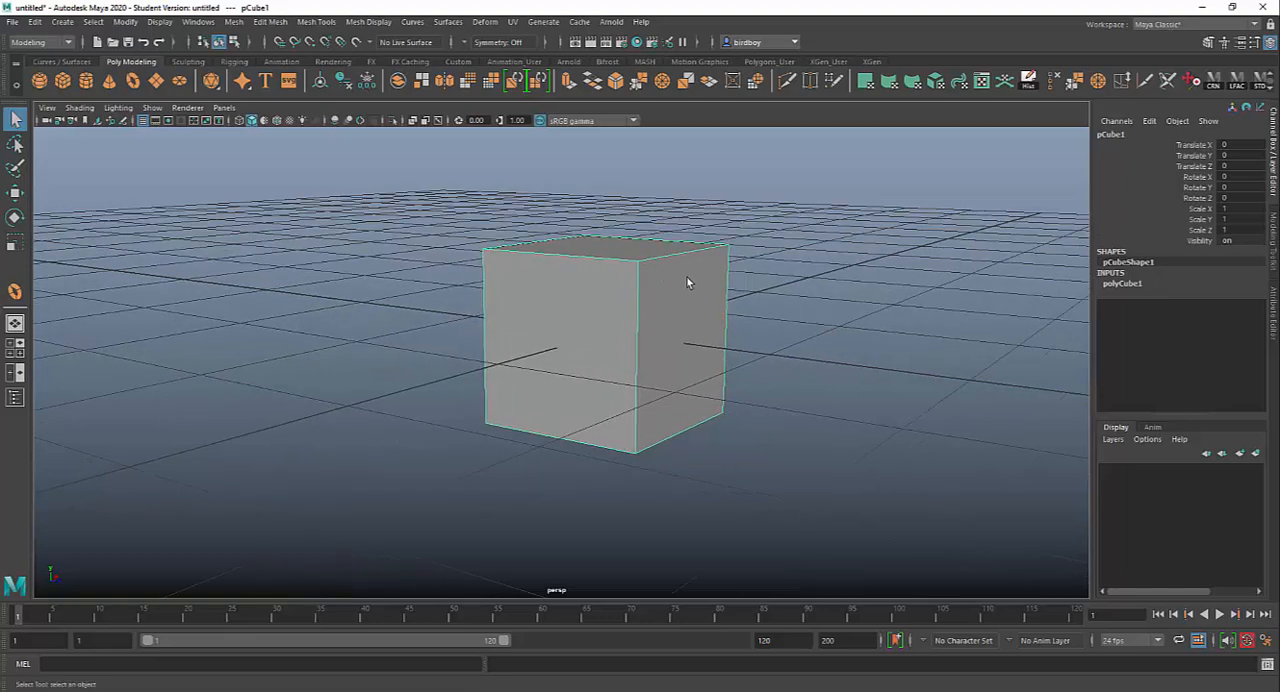
alt+right_drag(687, 278, 824, 564)
alt+middle_drag(802, 526, 470, 560)
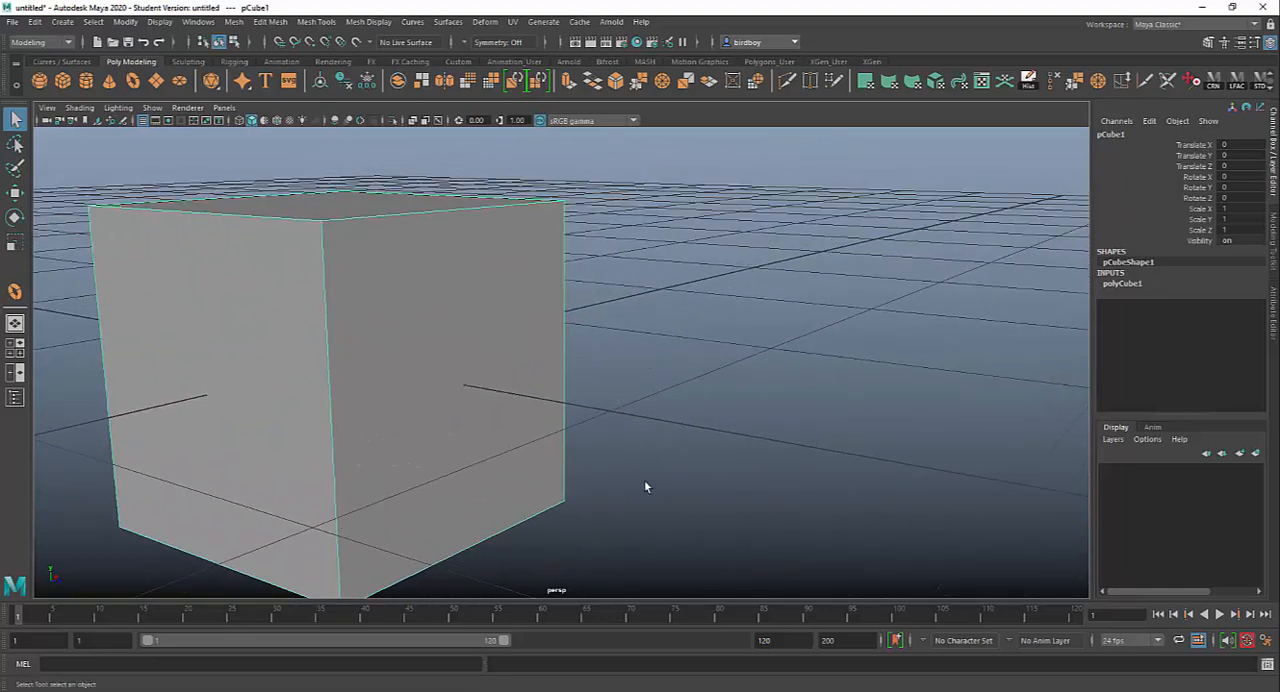
alt+drag(646, 486, 398, 471)
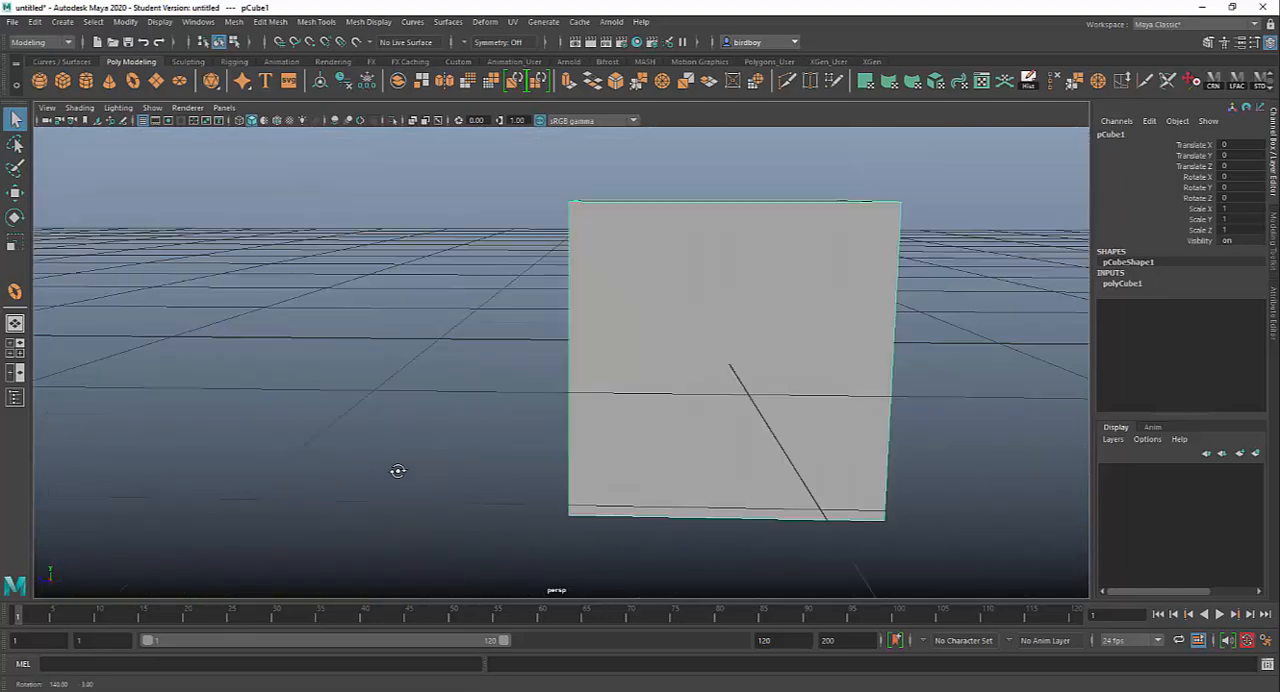
alt+drag(674, 486, 743, 452)
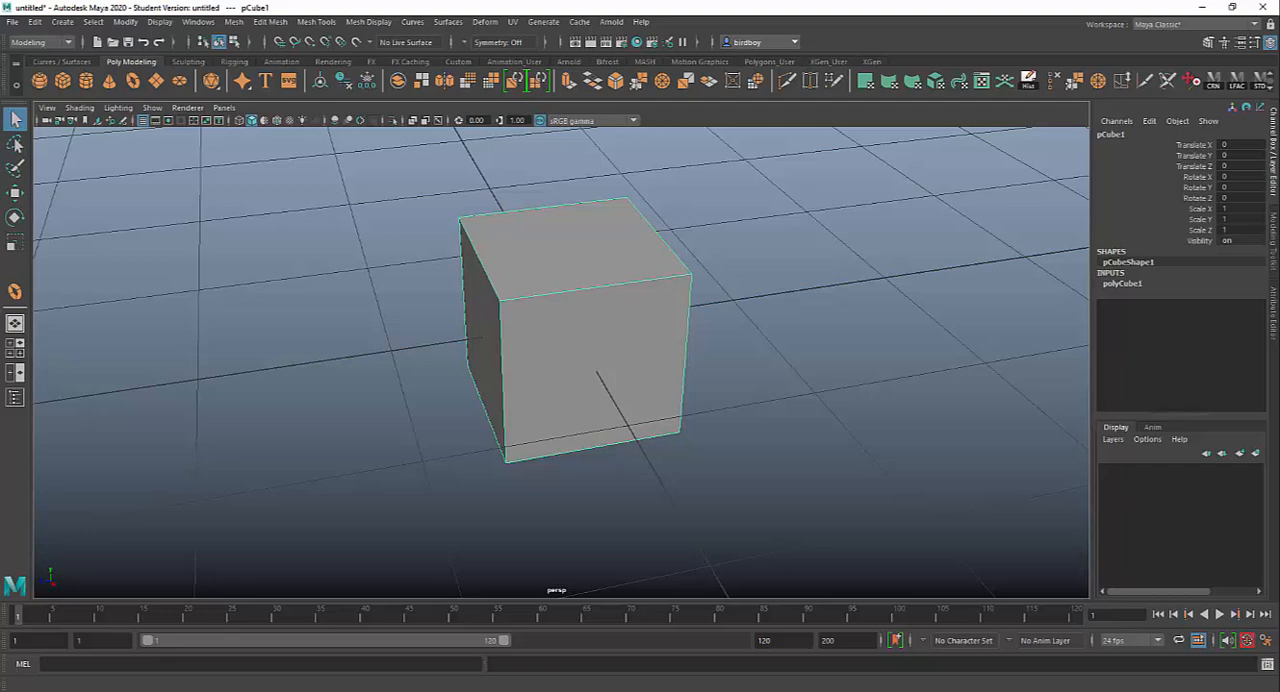
Step: Switch to the MAYA HOTKEYS PDF in Acrobat, read its View port shortcuts, and return to Maya
click(770, 688)
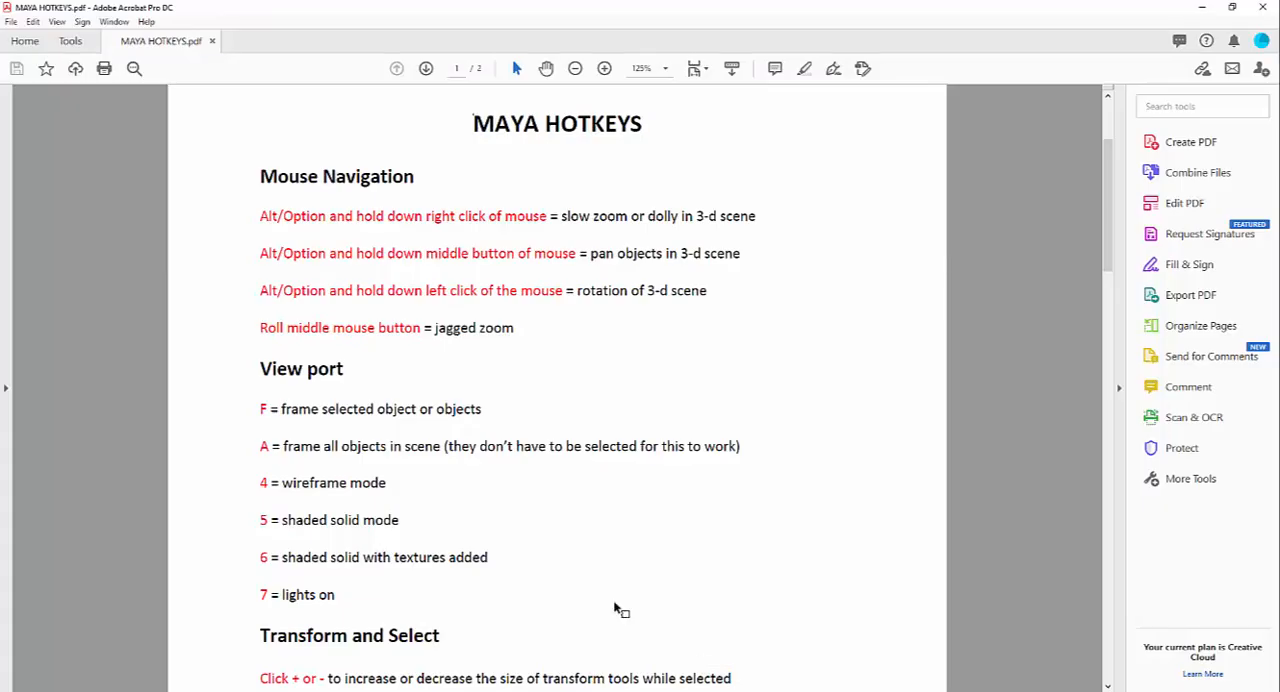
scroll(270, 430, down, 2)
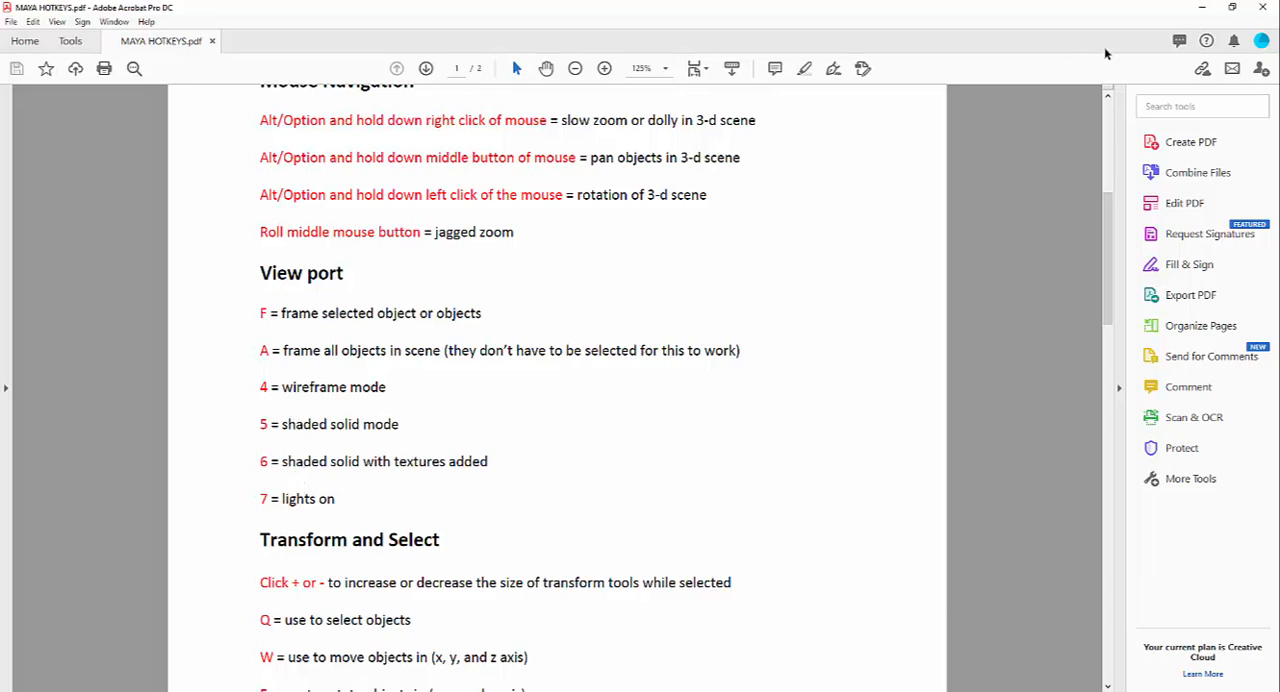
click(1203, 10)
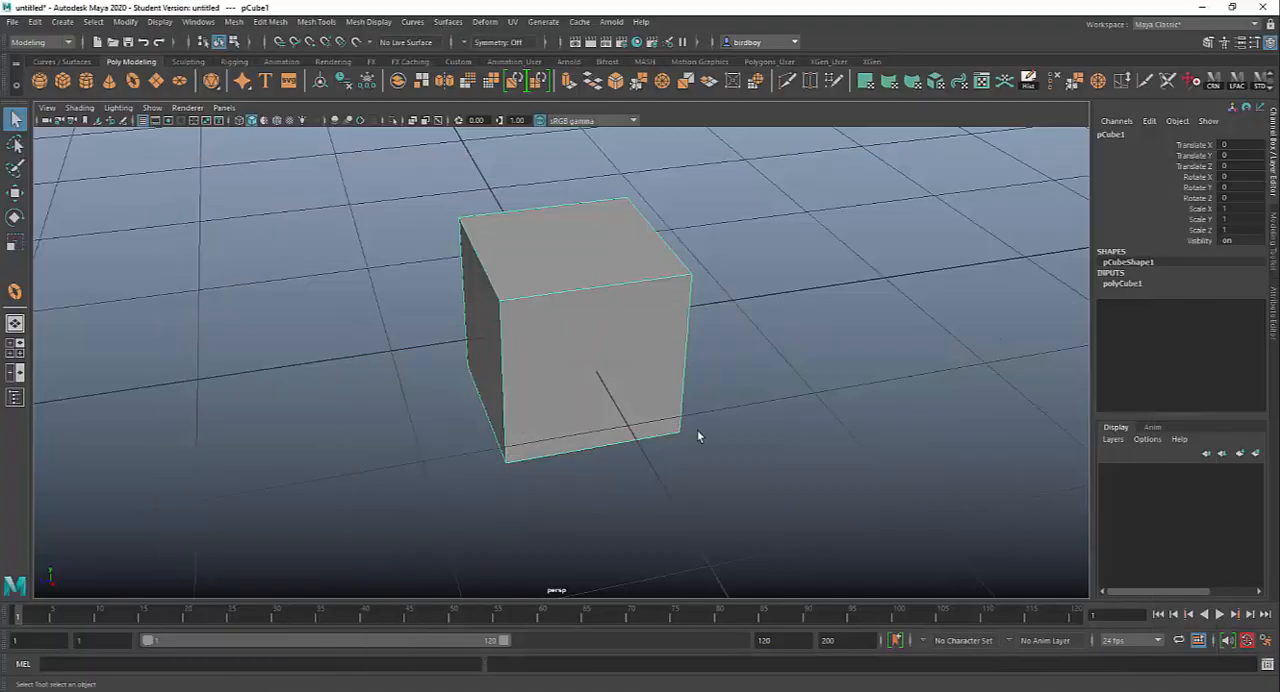
Step: Create a polygon cylinder and move it away from the cube along Z to about -3.8
alt+drag(680, 403, 727, 389)
alt+middle_drag(727, 389, 592, 431)
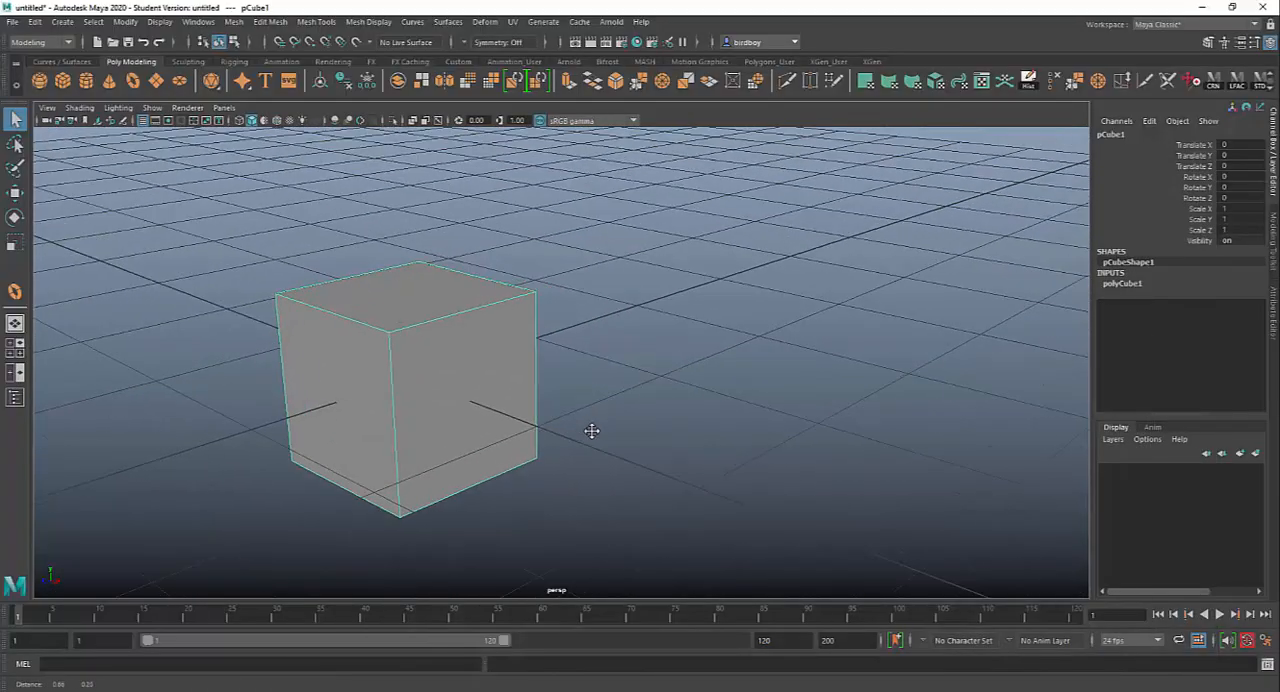
alt+right_drag(592, 431, 356, 272)
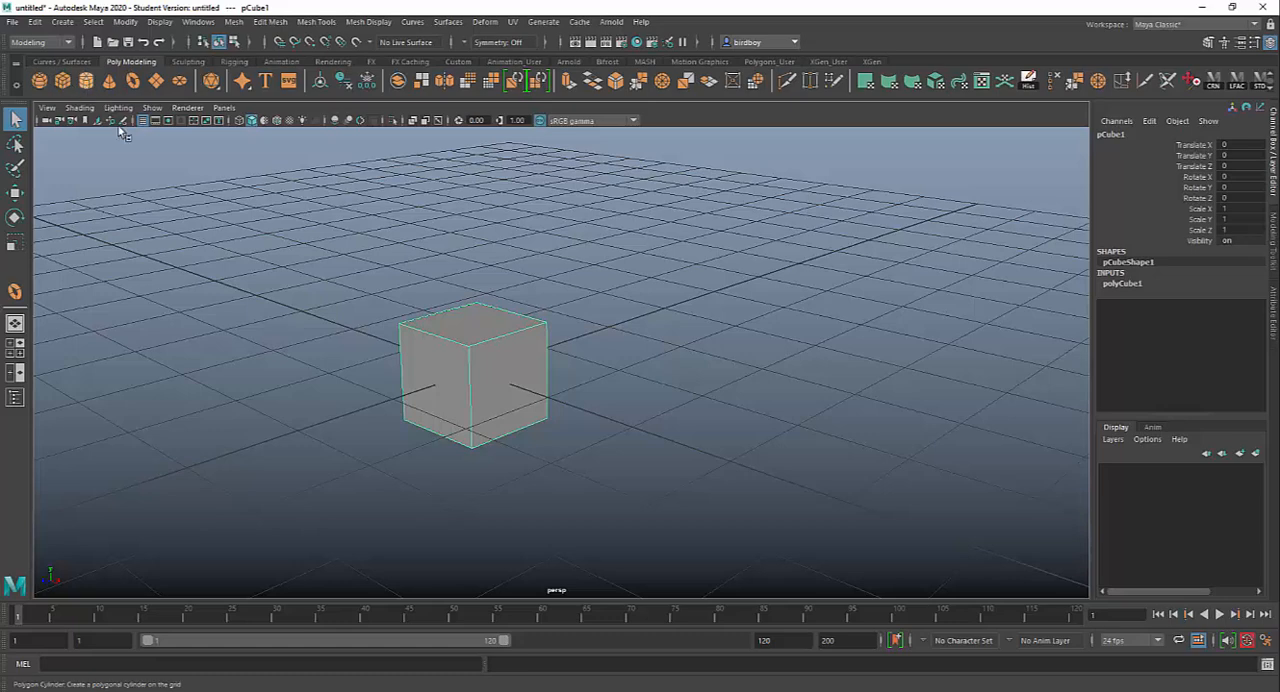
click(86, 80)
key(w)
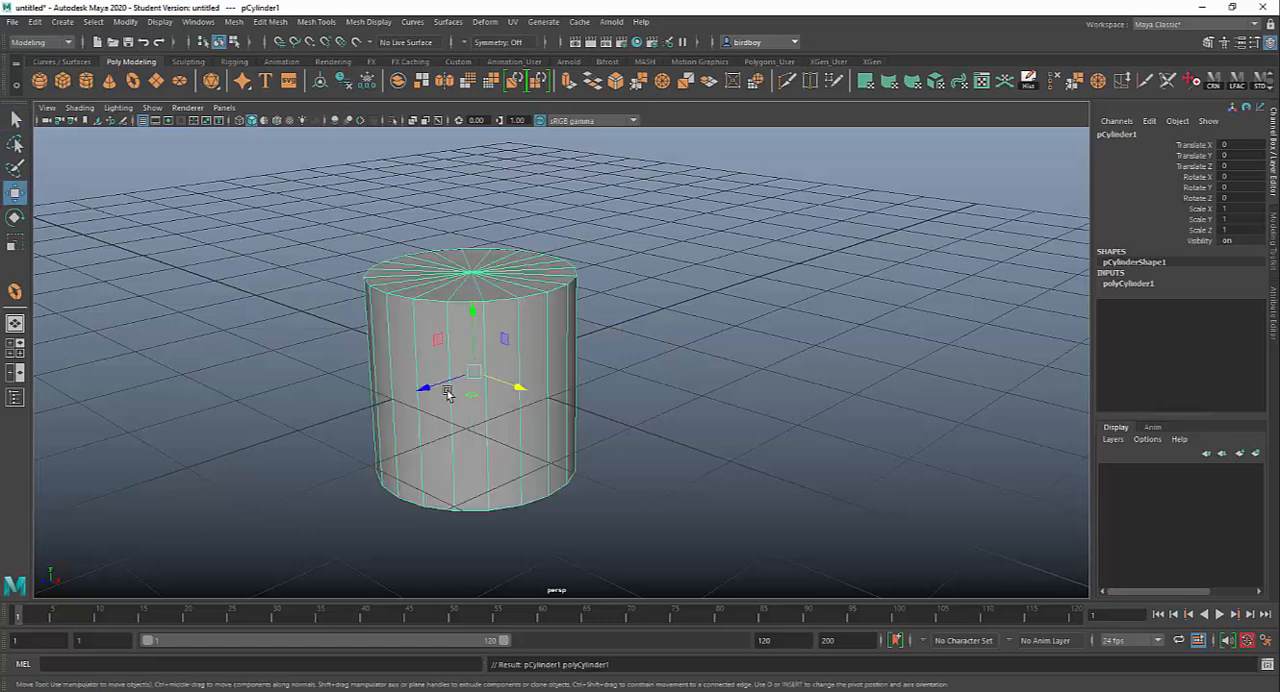
drag(427, 390, 684, 318)
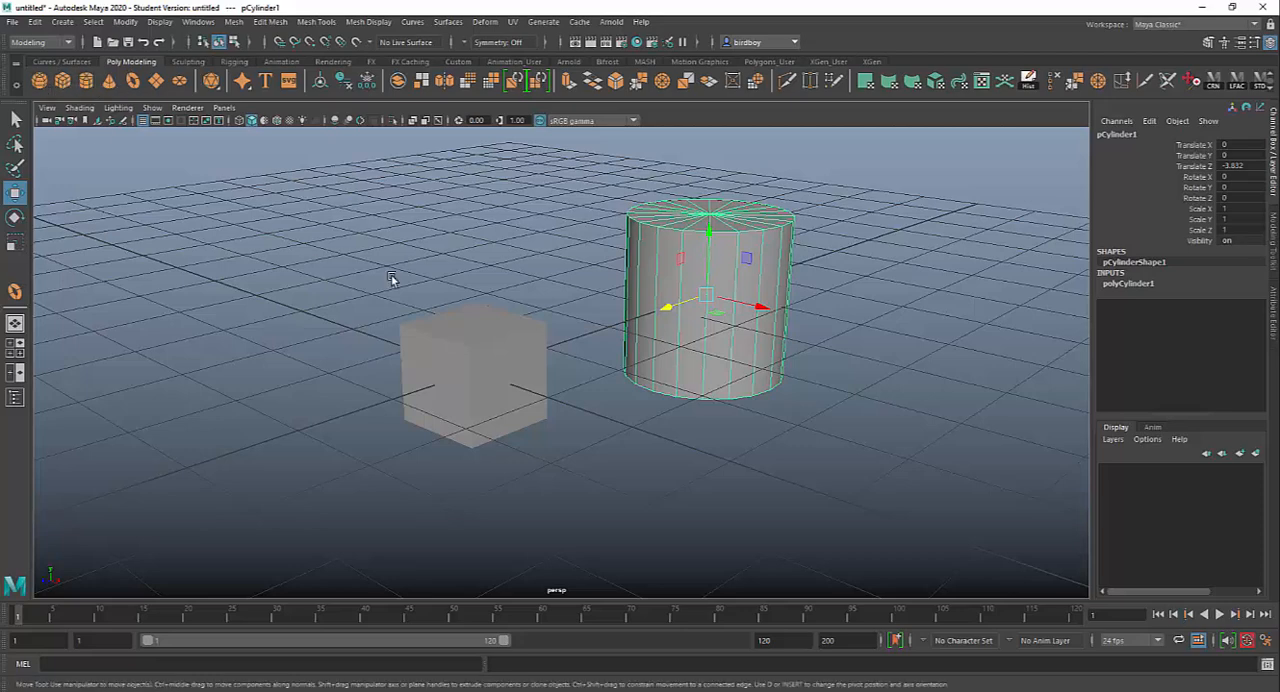
Step: Create a polygon sphere and move it away from the cube along X to about -3.5
click(40, 81)
drag(519, 392, 311, 306)
alt+middle_drag(752, 451, 782, 452)
alt+drag(782, 452, 729, 449)
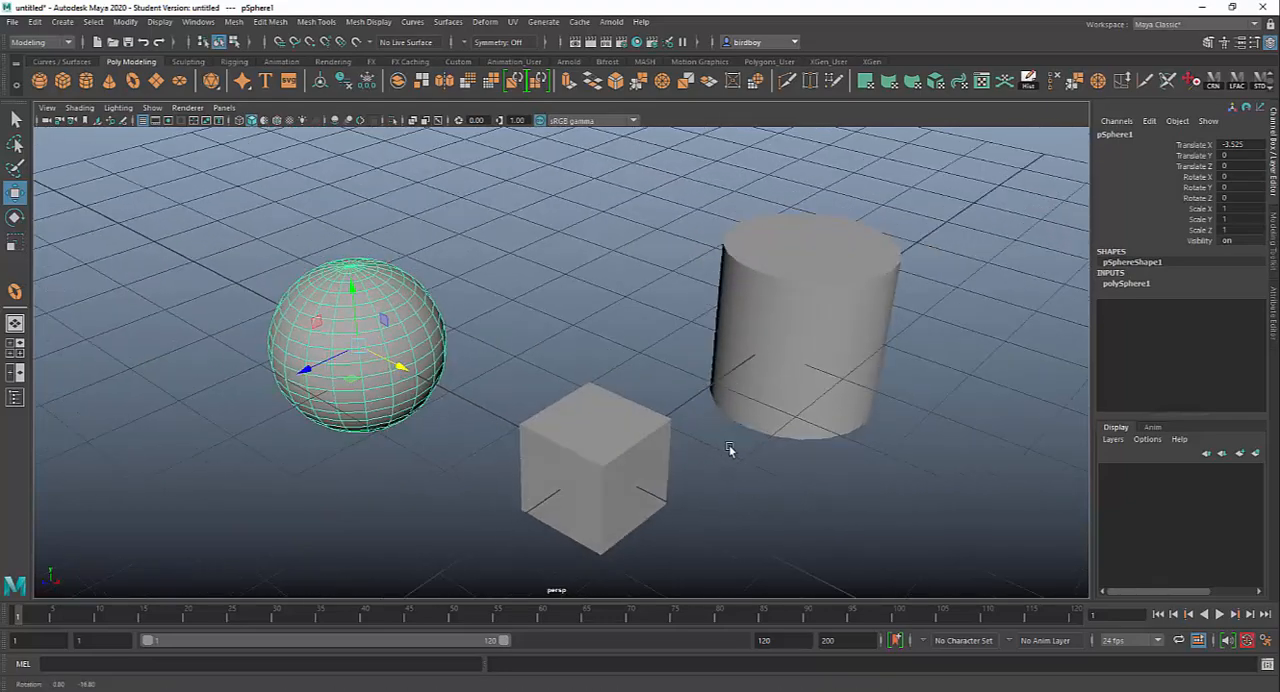
Step: Select the sphere, cube and cylinder together
drag(250, 183, 917, 498)
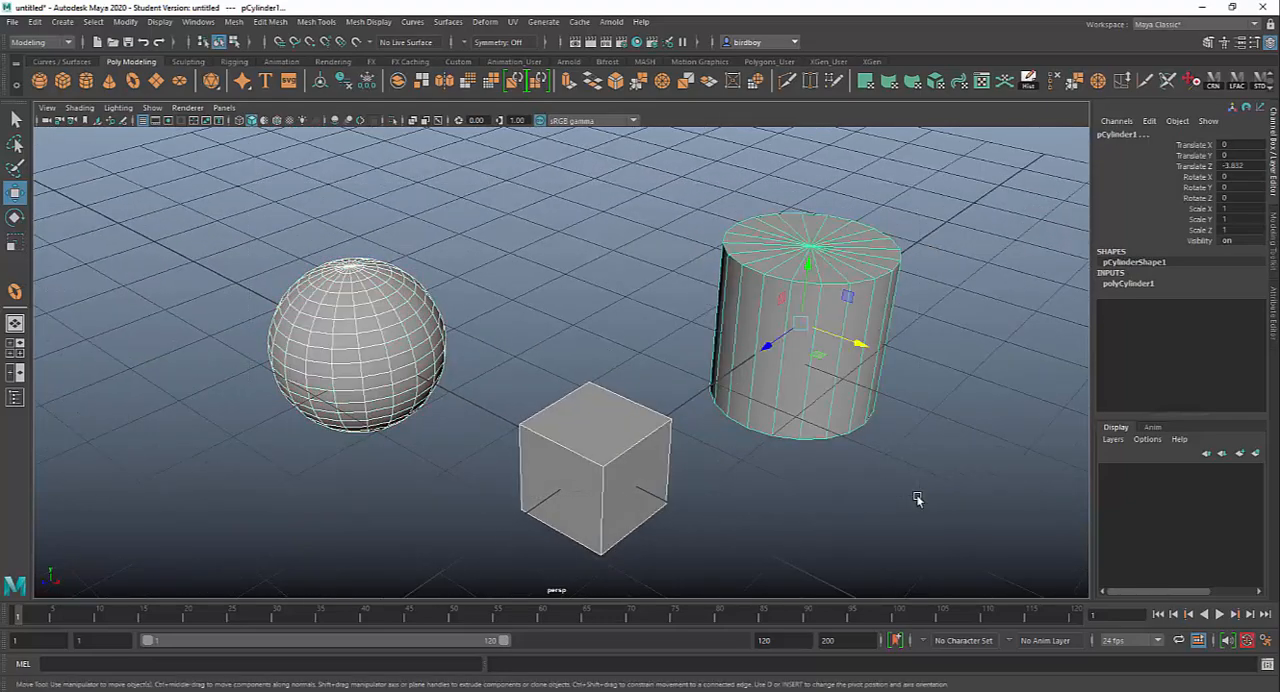
drag(209, 186, 921, 549)
alt+drag(922, 457, 342, 458)
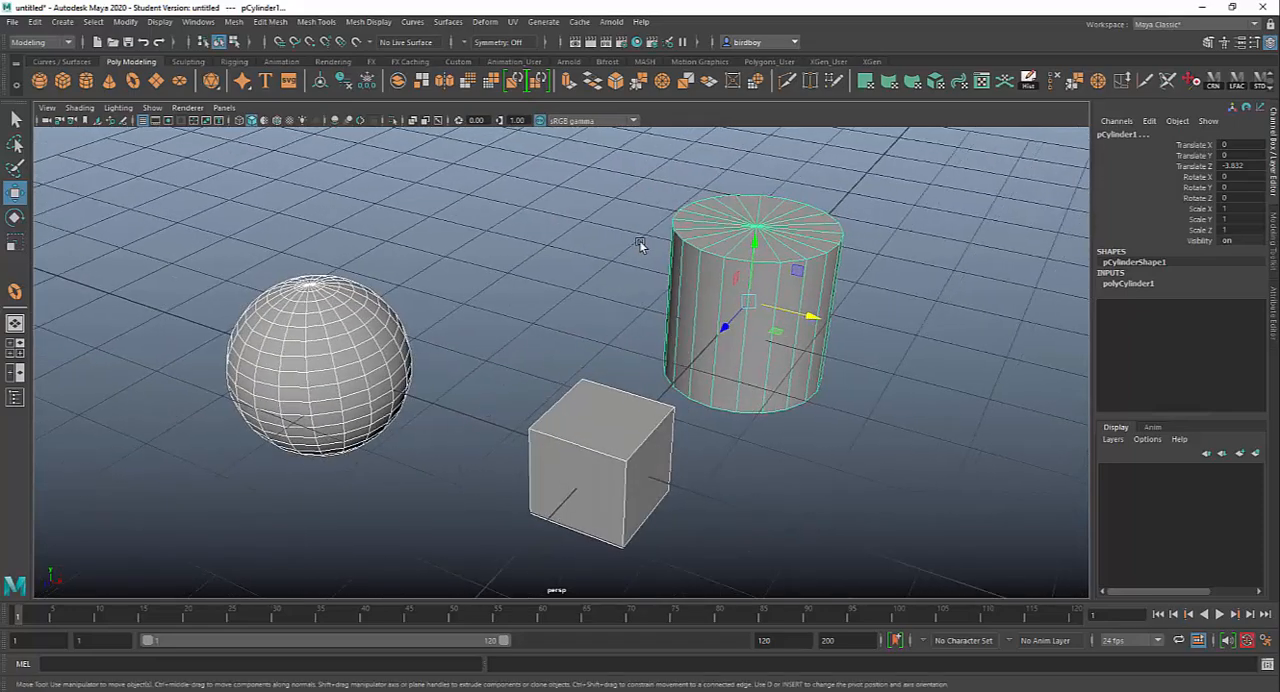
Step: Select only the cylinder, frame it in the viewport, and examine it from several angles
click(688, 241)
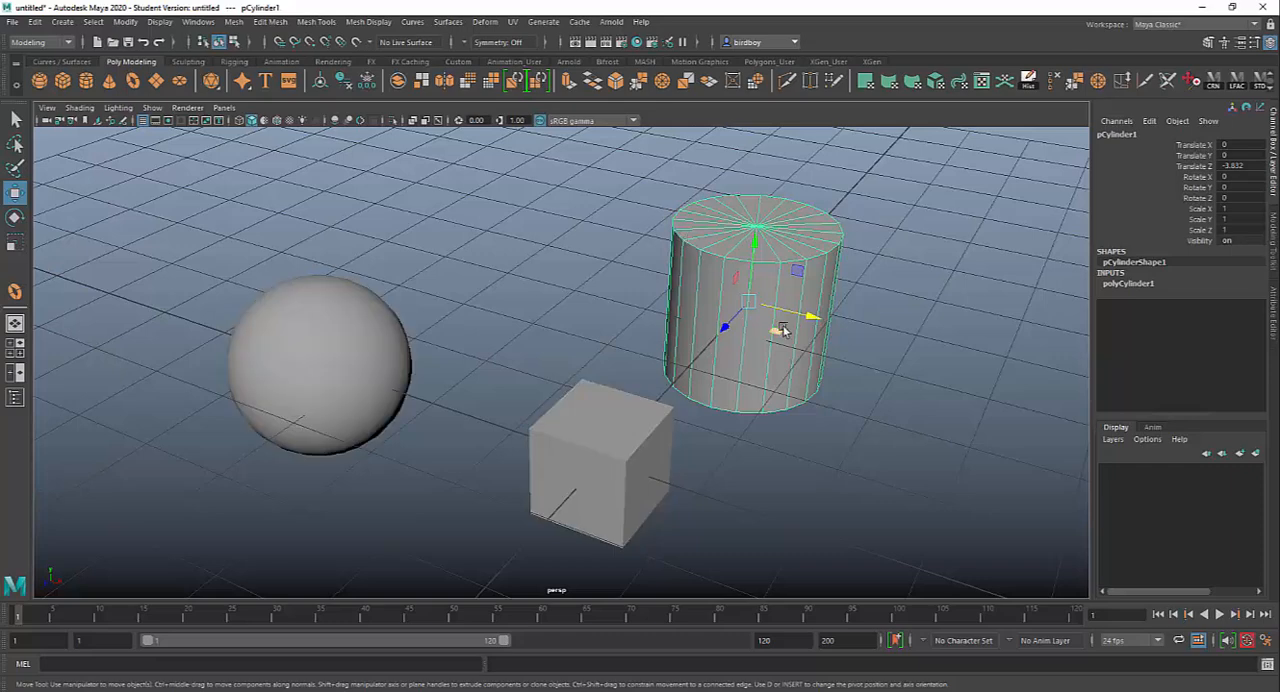
key(f)
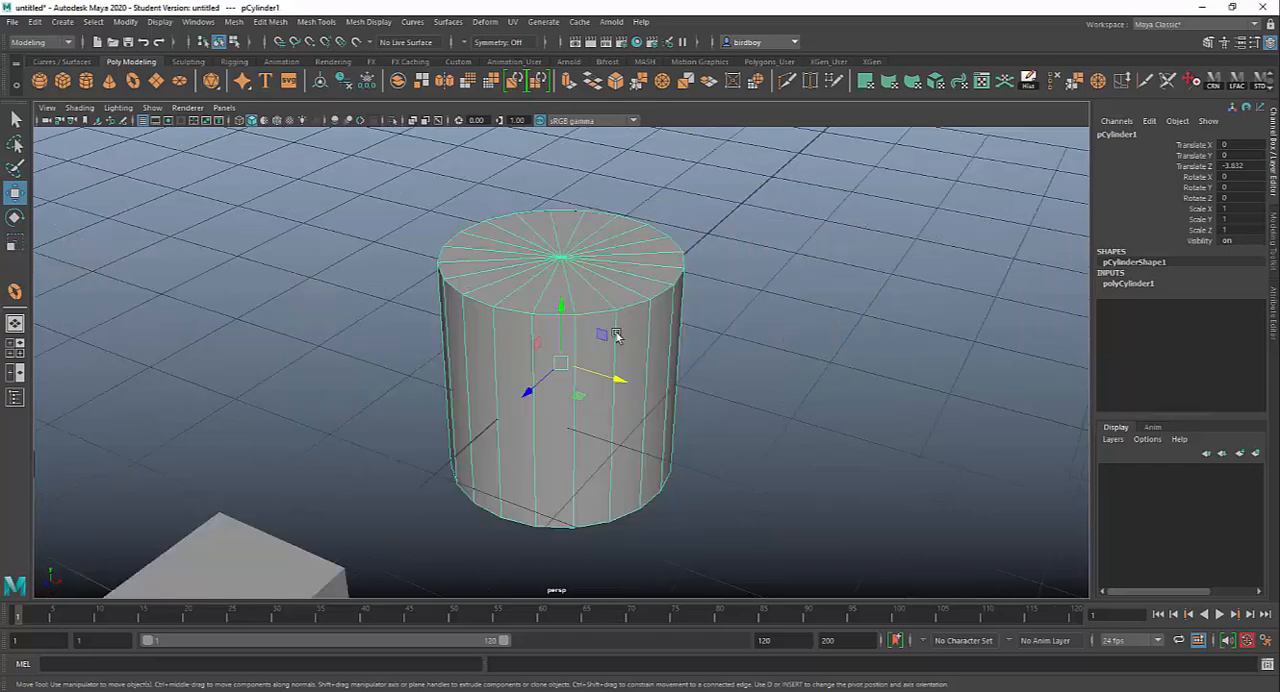
alt+drag(844, 359, 386, 351)
alt+right_drag(386, 351, 612, 420)
alt+drag(612, 420, 677, 406)
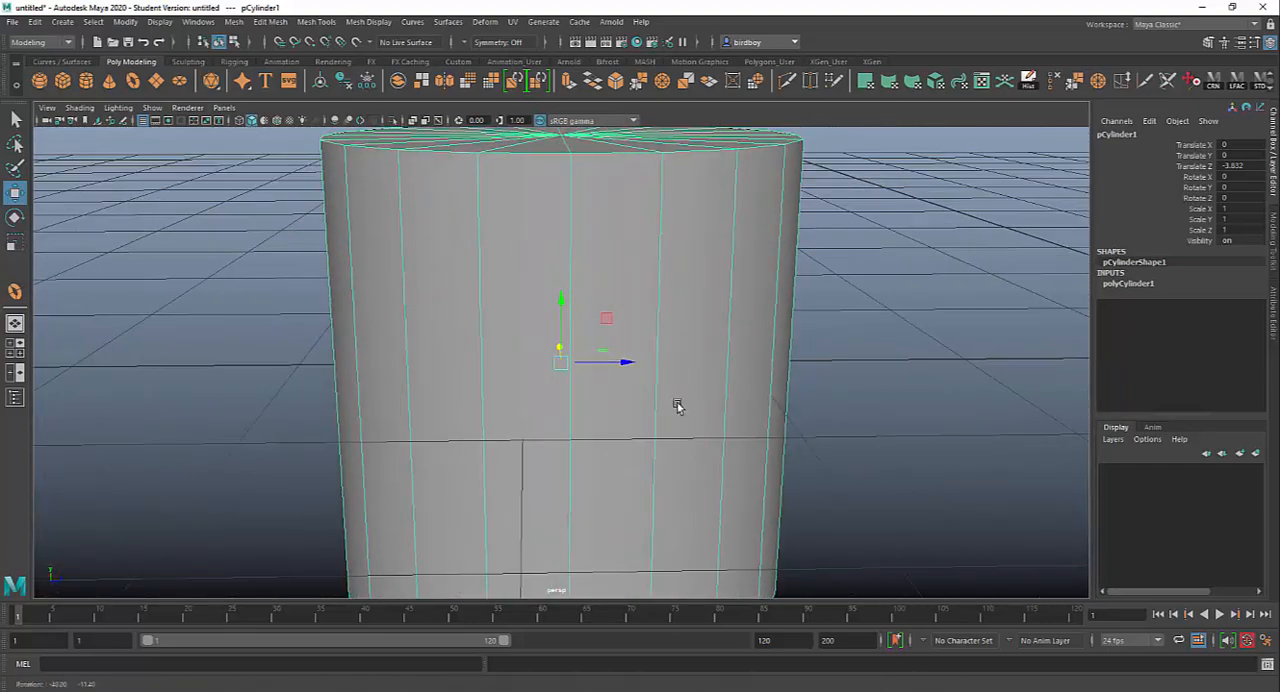
alt+right_drag(677, 406, 578, 358)
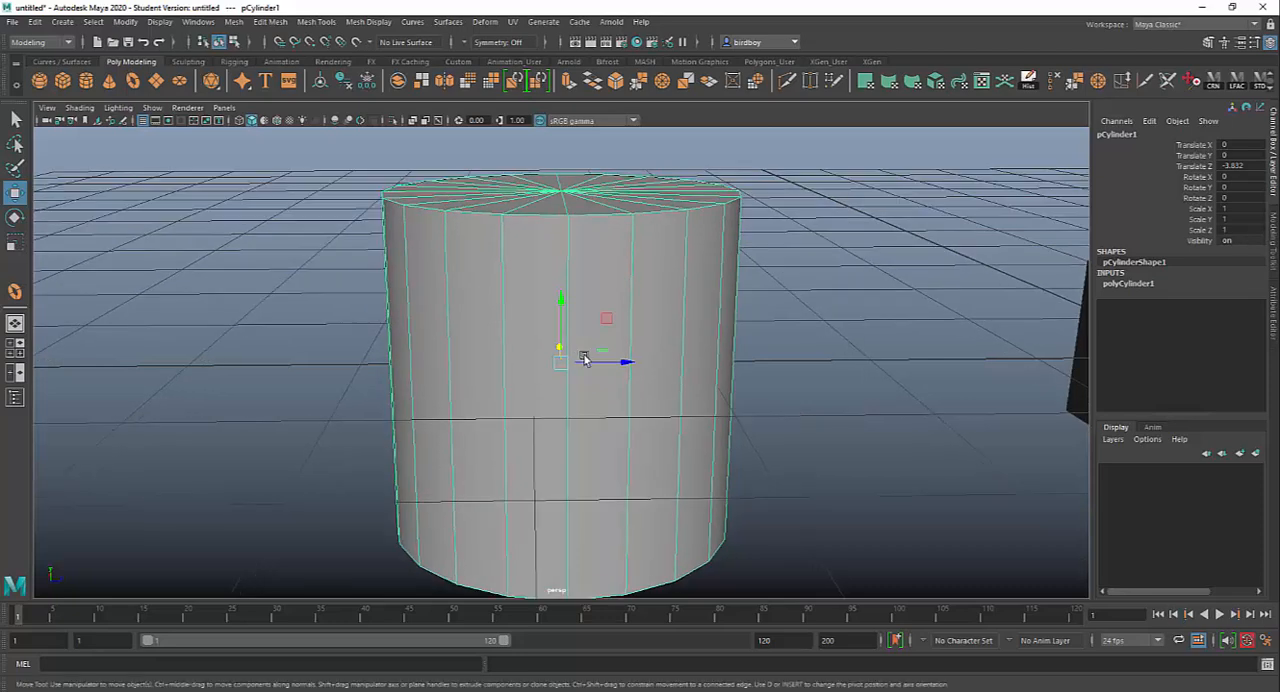
Step: Duplicate the sphere and raise the copy high above the grid to about 24.3 in Translate Y
scroll(657, 408, down, 5)
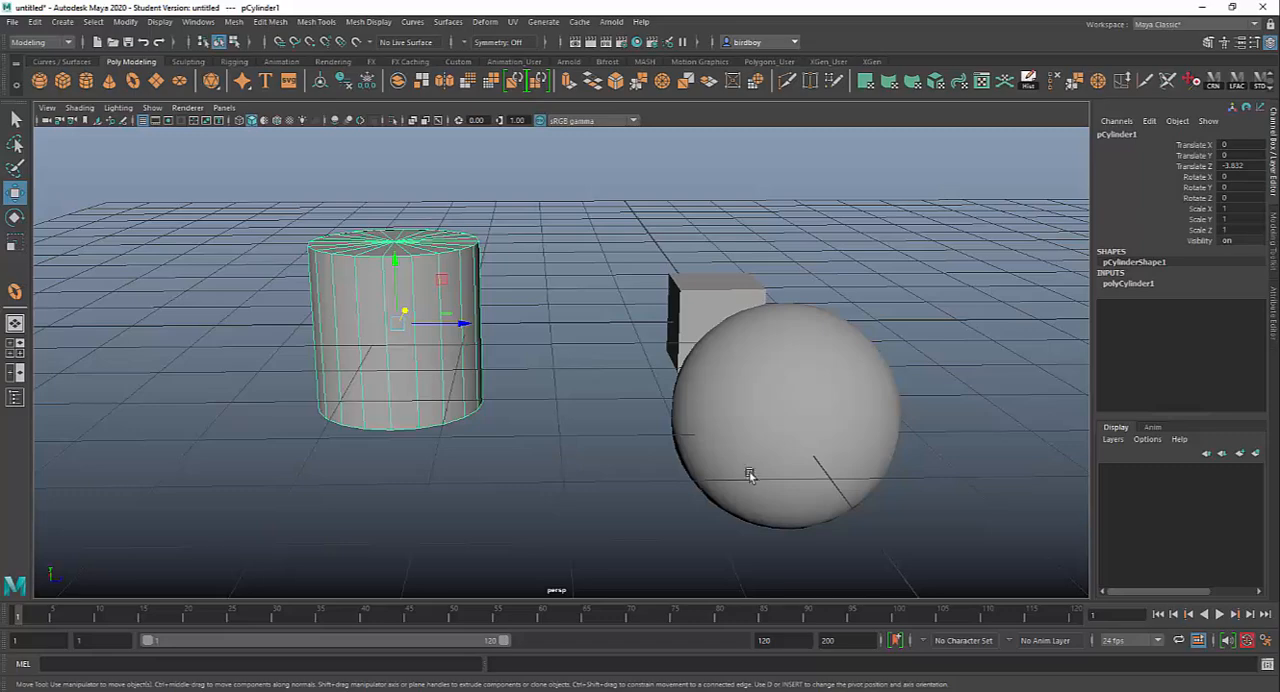
alt+right_drag(750, 475, 503, 245)
mouse_move(638, 386)
alt+mouse_down()
mouse_move(654, 399)
mouse_move(659, 381)
alt+mouse_up()
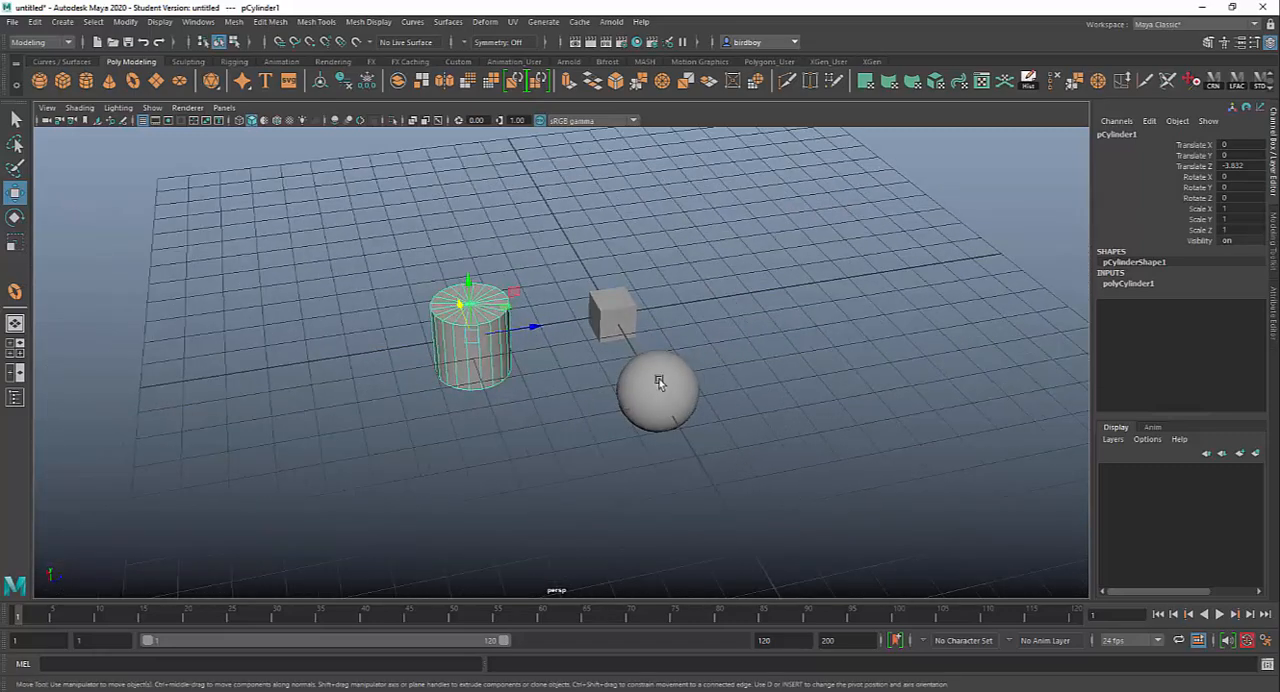
click(658, 384)
key(ctrl+d)
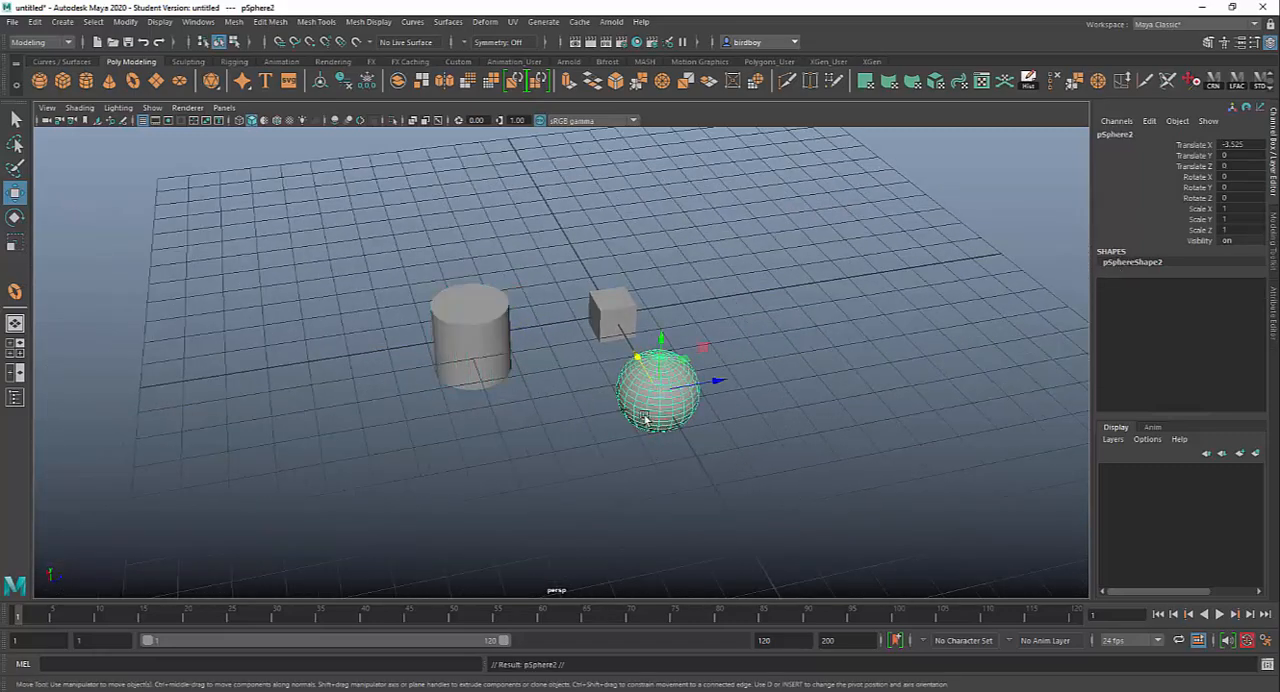
drag(661, 342, 690, 93)
alt+right_drag(764, 394, 627, 236)
drag(580, 272, 606, 128)
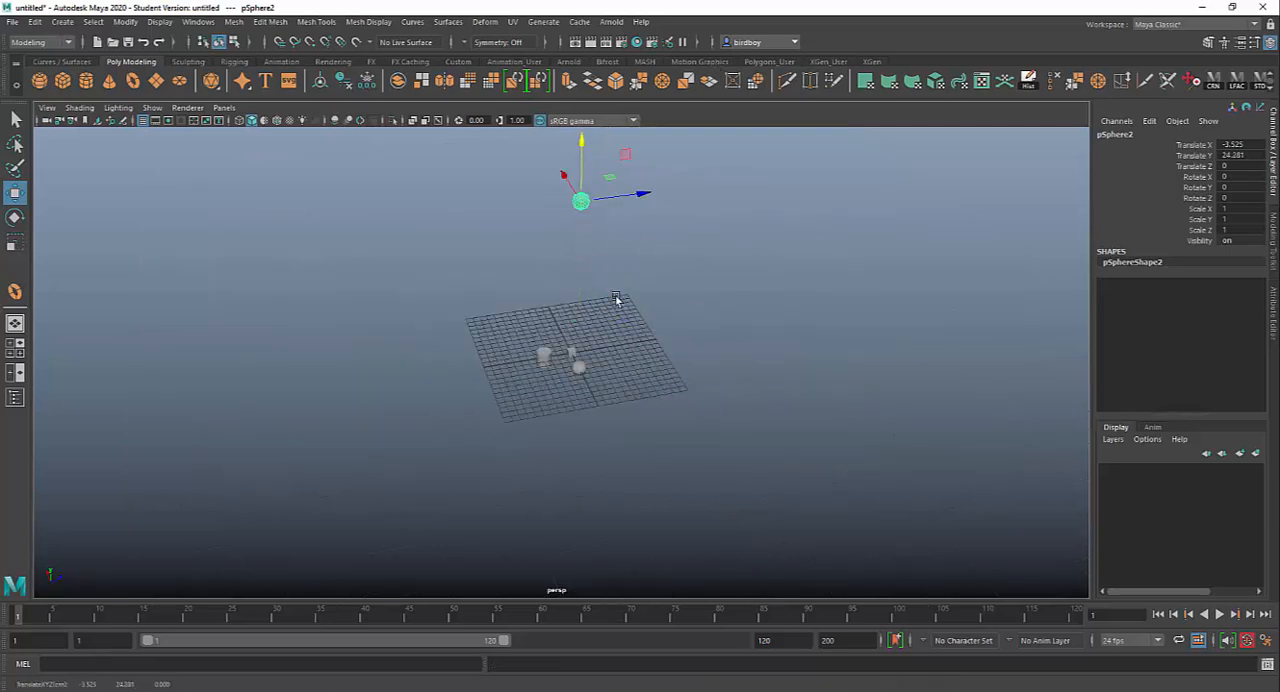
Step: Select the cube and frame it in the viewport
scroll(613, 343, up, 5)
scroll(615, 358, up, 6)
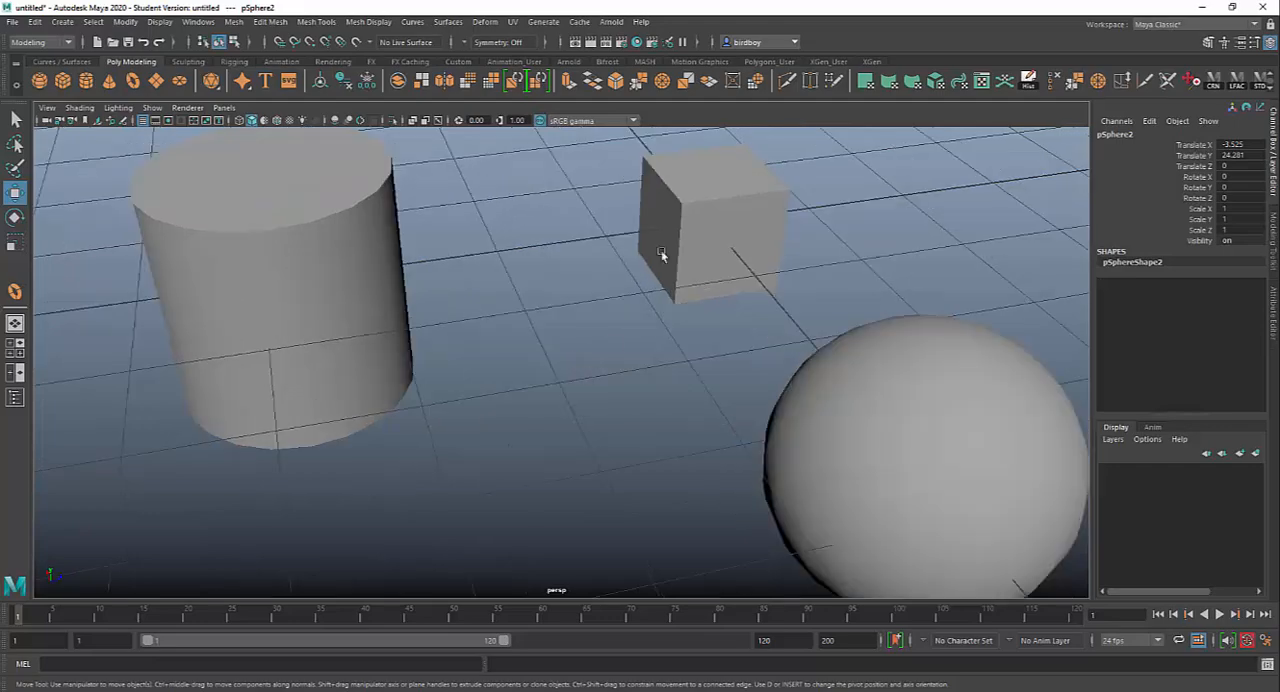
click(663, 263)
key(f)
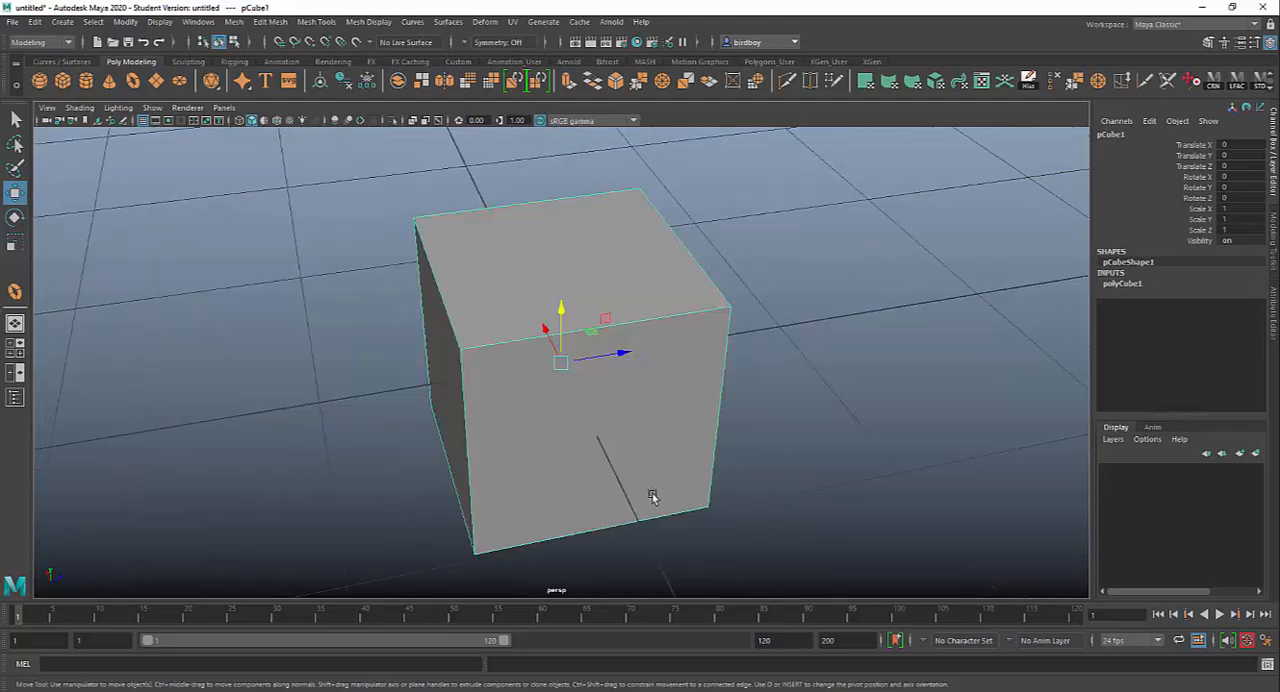
Step: Delete the duplicated sphere floating high above the grid
alt+right_drag(631, 516, 406, 255)
alt+drag(478, 325, 508, 294)
scroll(508, 294, down, 10)
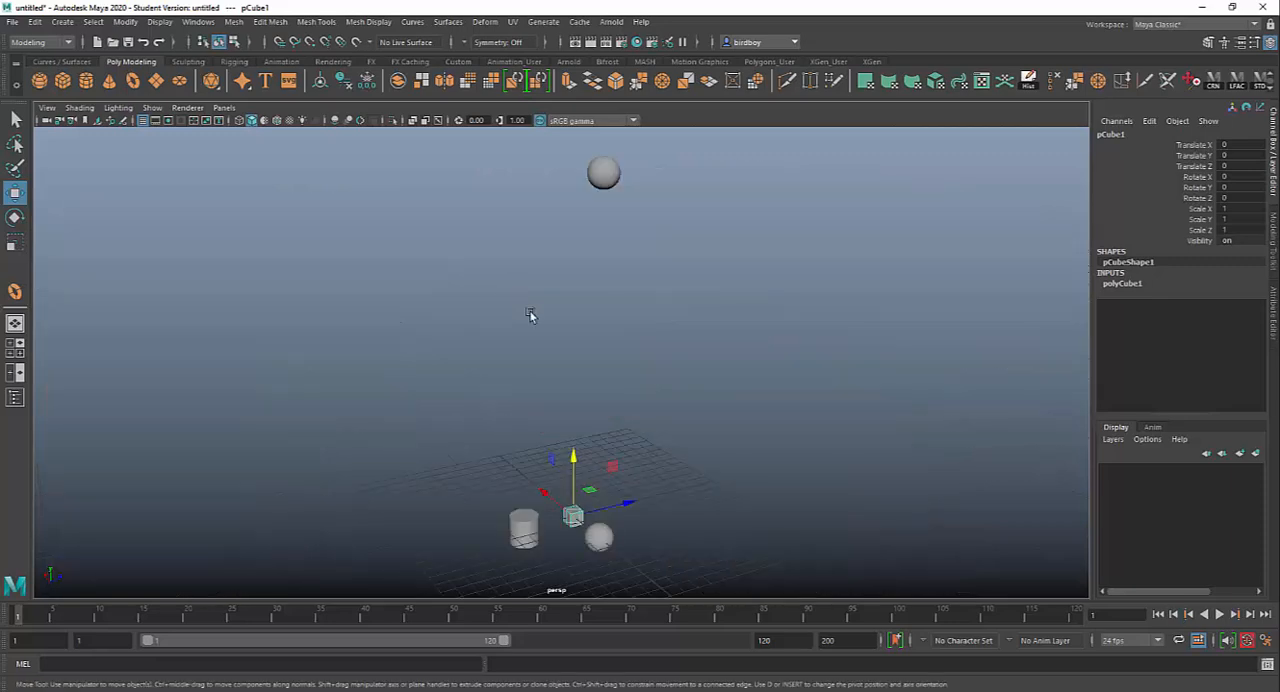
click(604, 173)
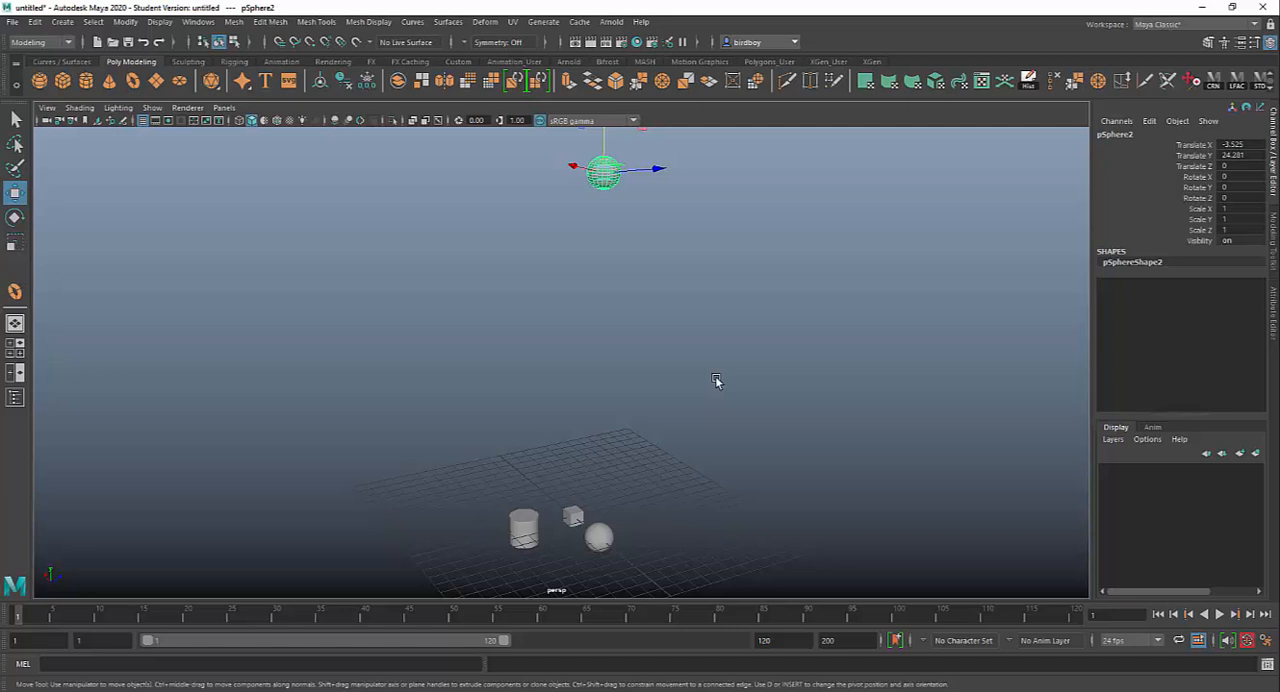
key(Delete)
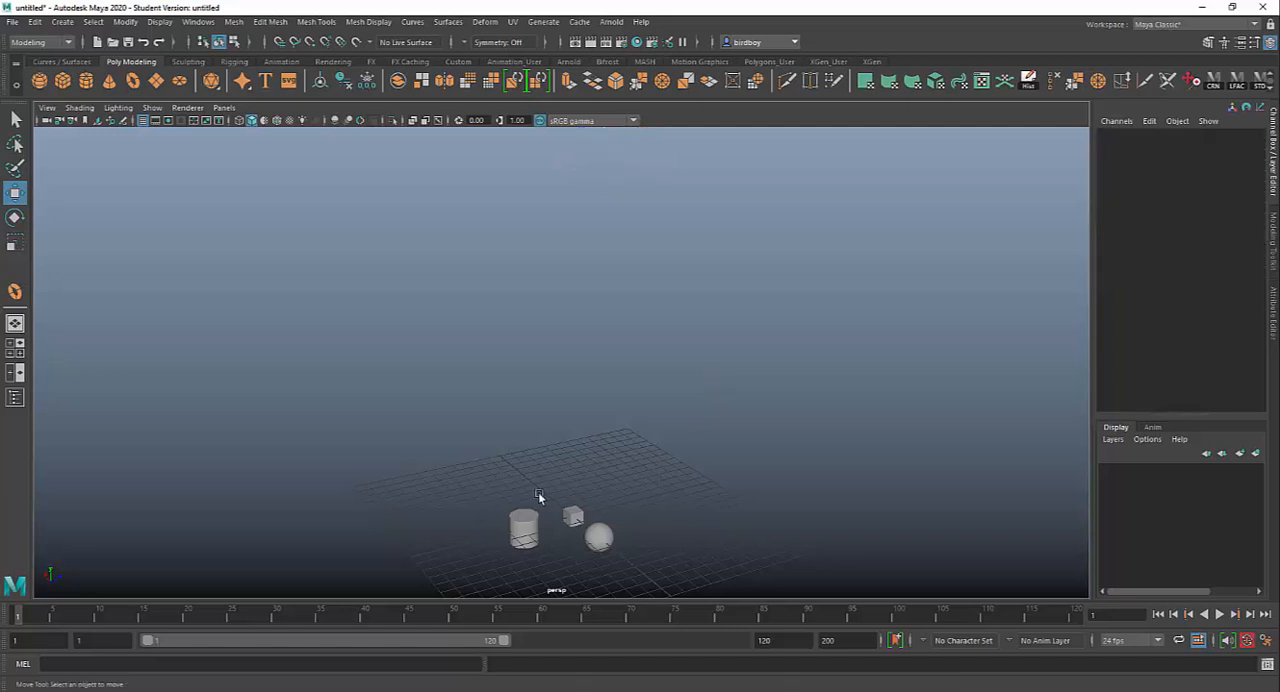
Step: Frame all remaining objects in the viewport and examine them from the opposite side
key(a)
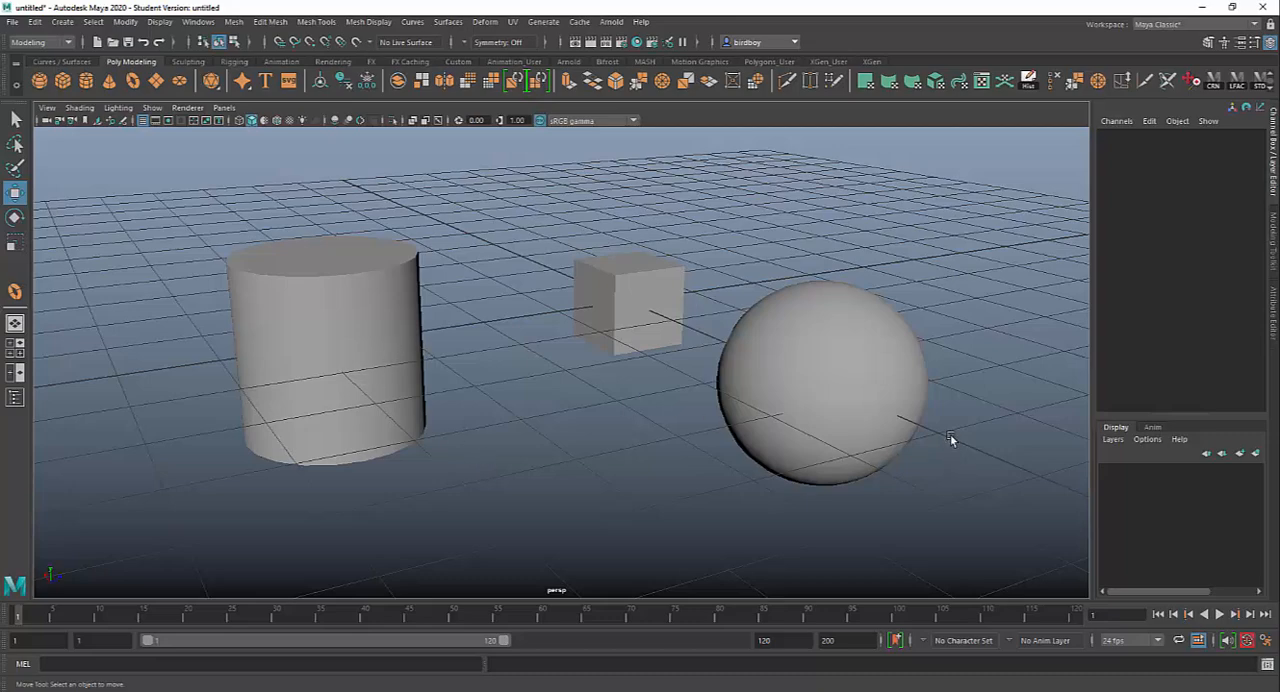
alt+drag(950, 438, 623, 423)
alt+right_drag(691, 434, 689, 399)
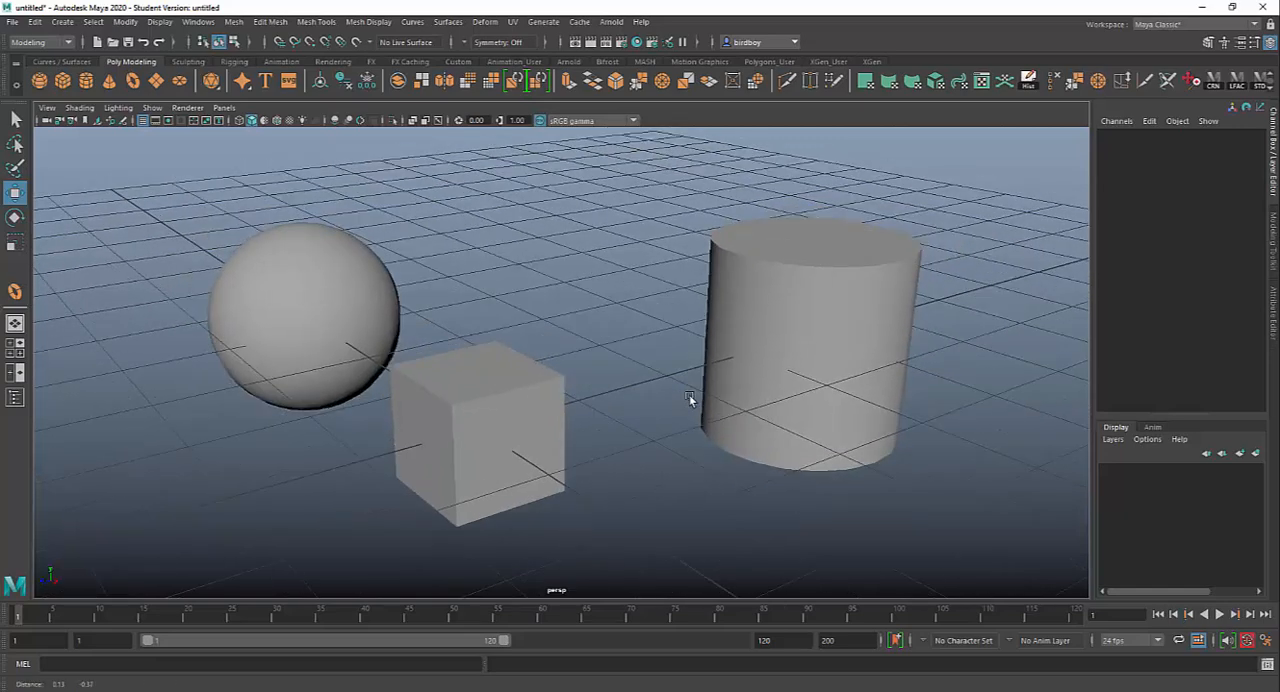
alt+middle_drag(689, 399, 696, 401)
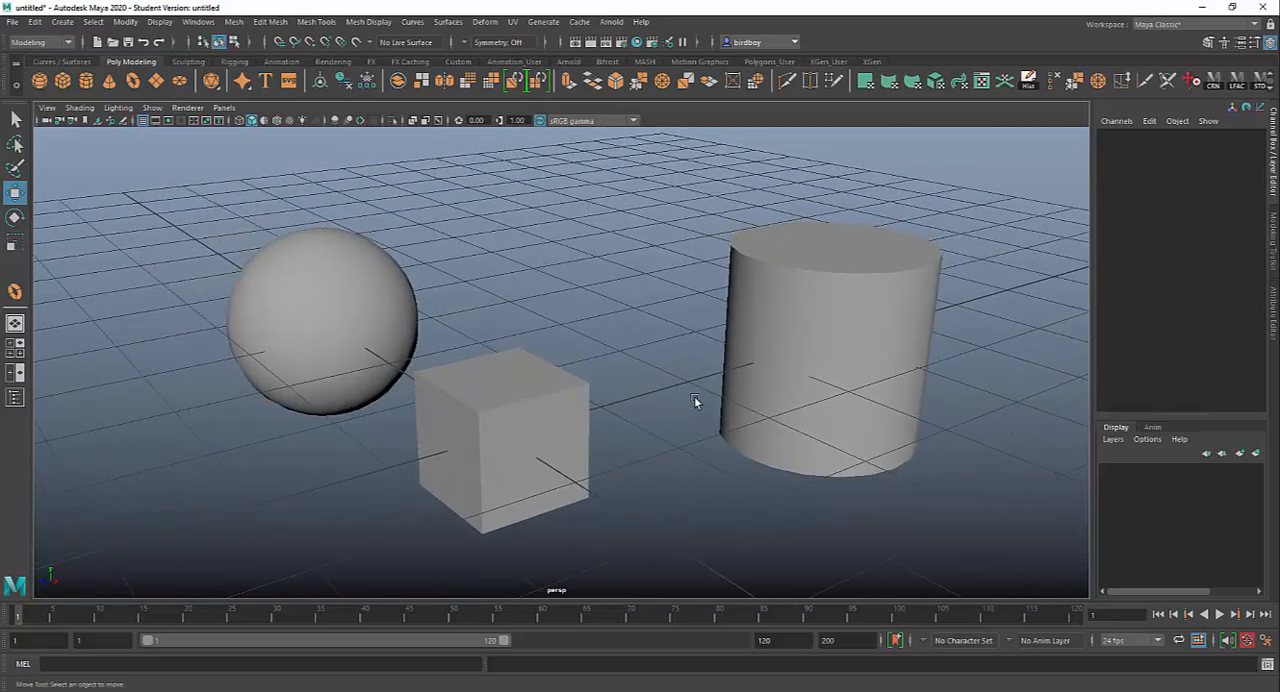
Step: Switch the viewport to wireframe display and hide the grid
key(4)
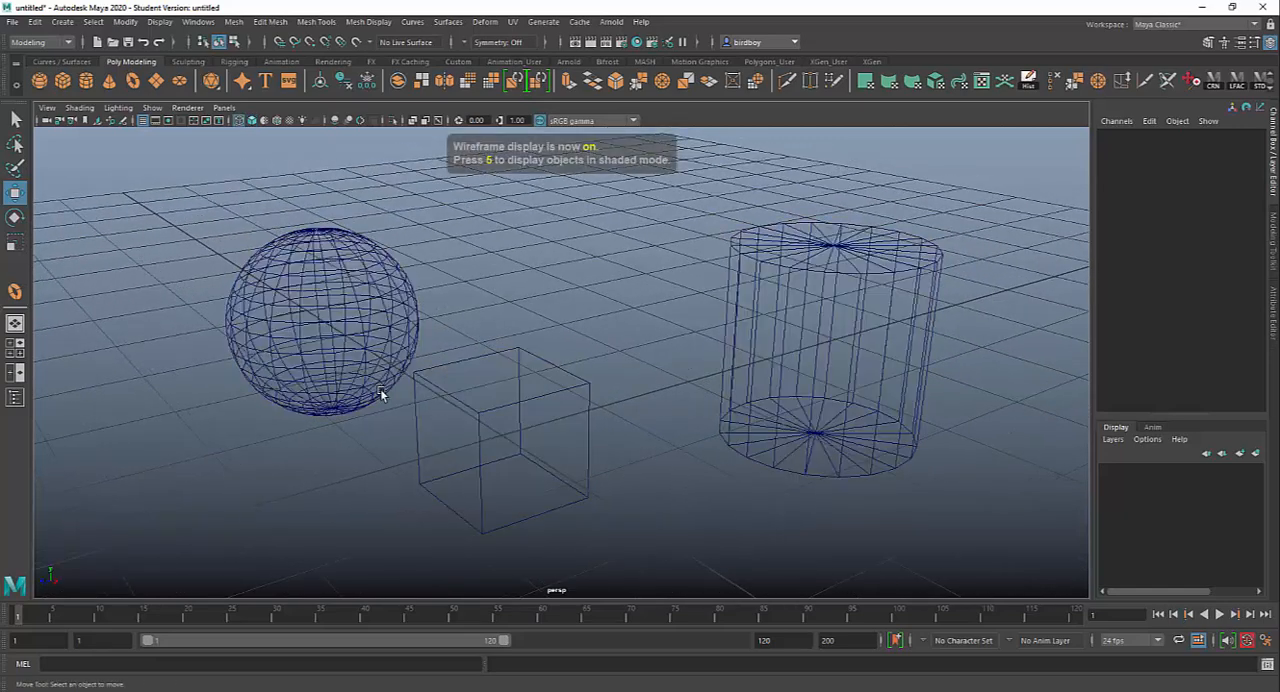
alt+drag(430, 362, 662, 392)
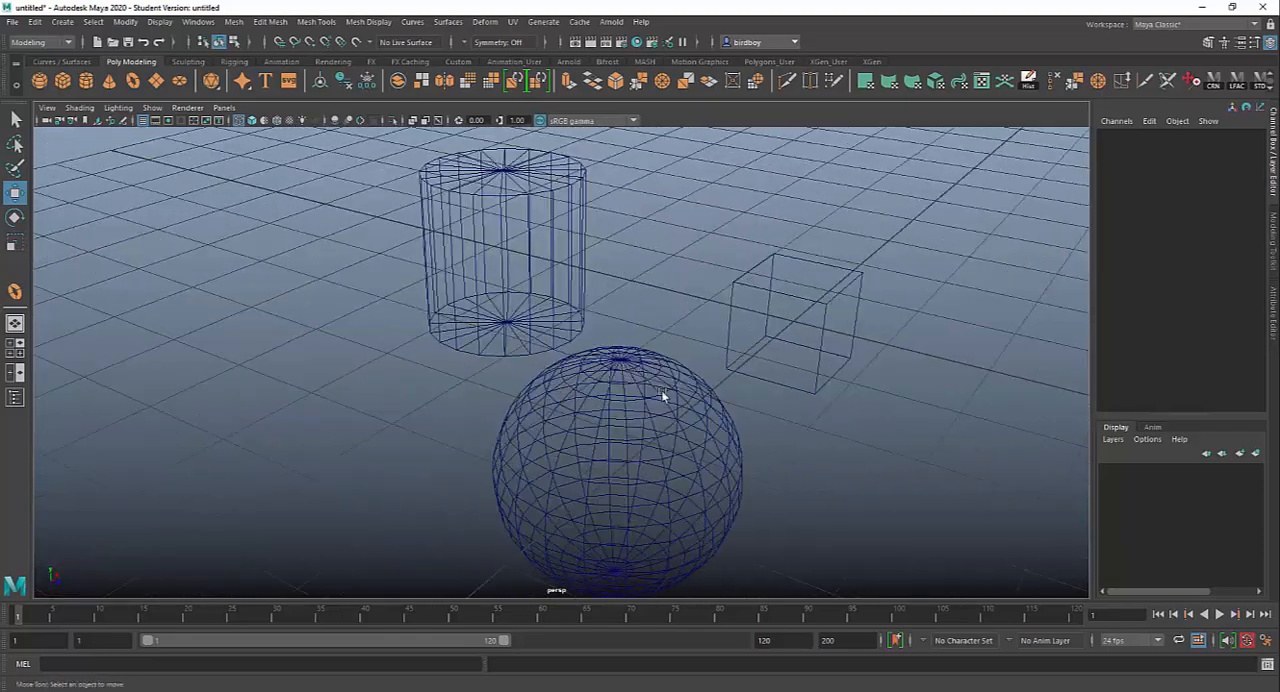
alt+drag(703, 482, 768, 441)
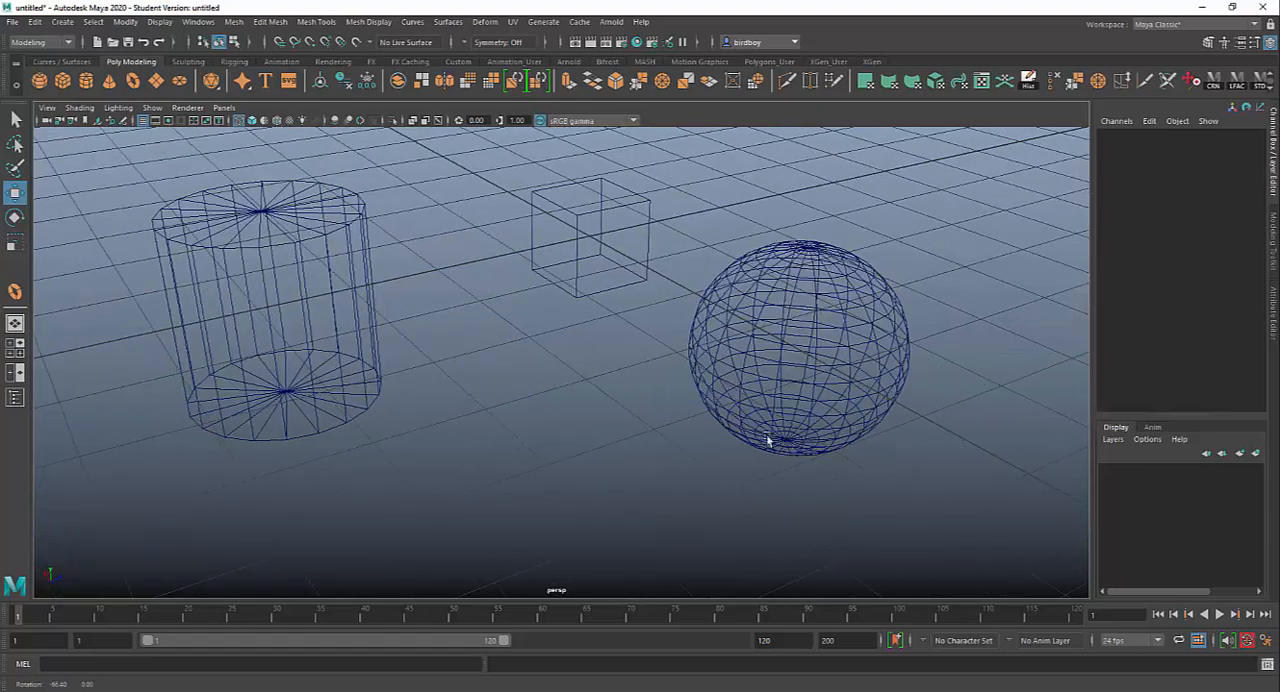
click(143, 120)
mouse_move(614, 434)
alt+mouse_down()
mouse_move(674, 426)
mouse_move(616, 438)
alt+mouse_up()
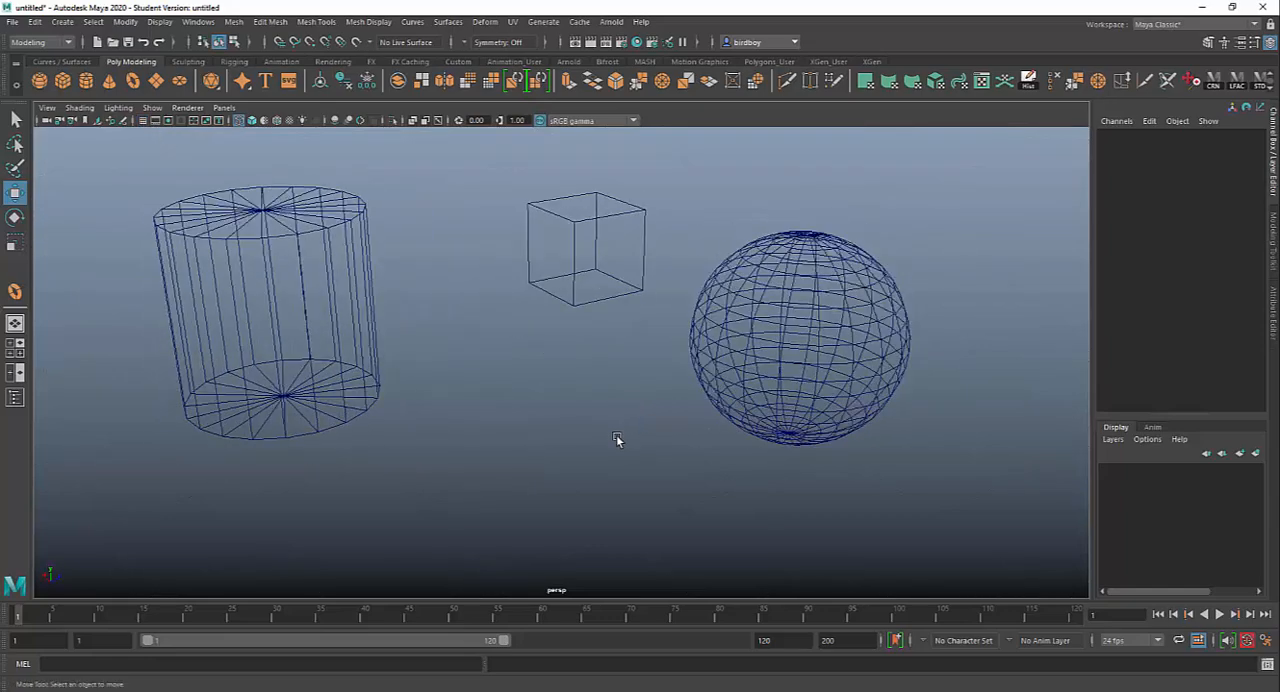
Step: Cycle the viewport through shaded, textured and all-lights display, ending in shaded display with texture maps
key(5)
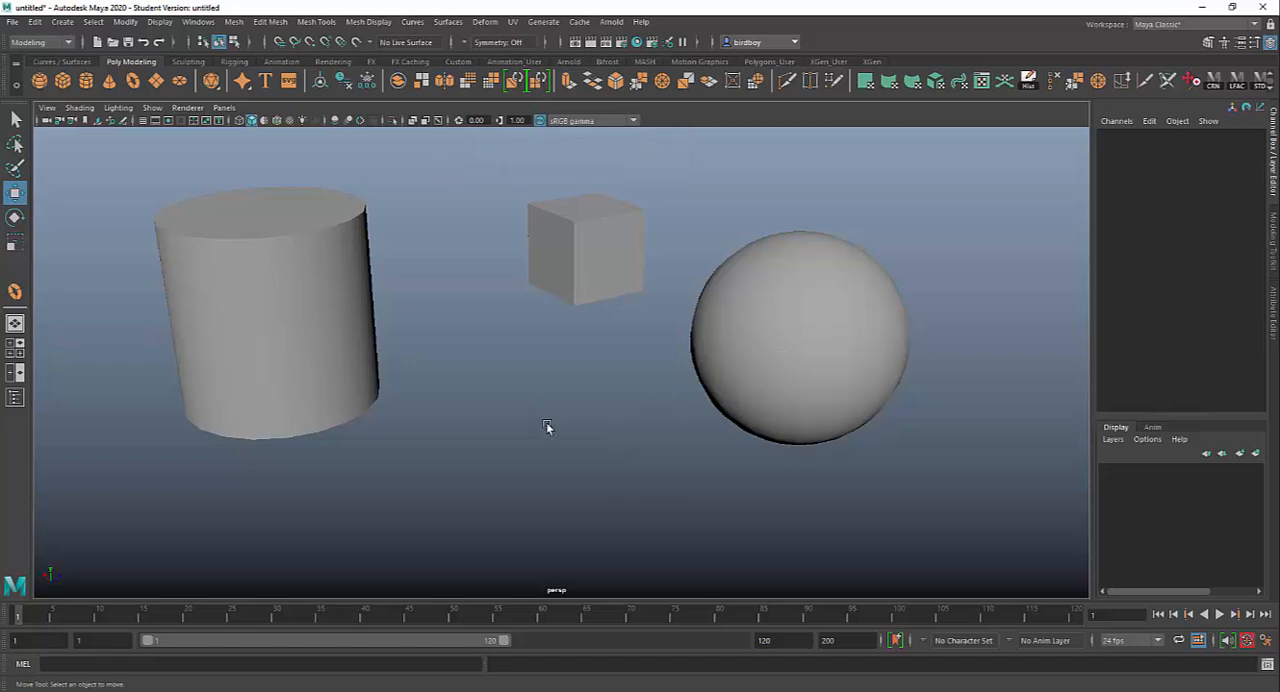
alt+drag(766, 429, 562, 430)
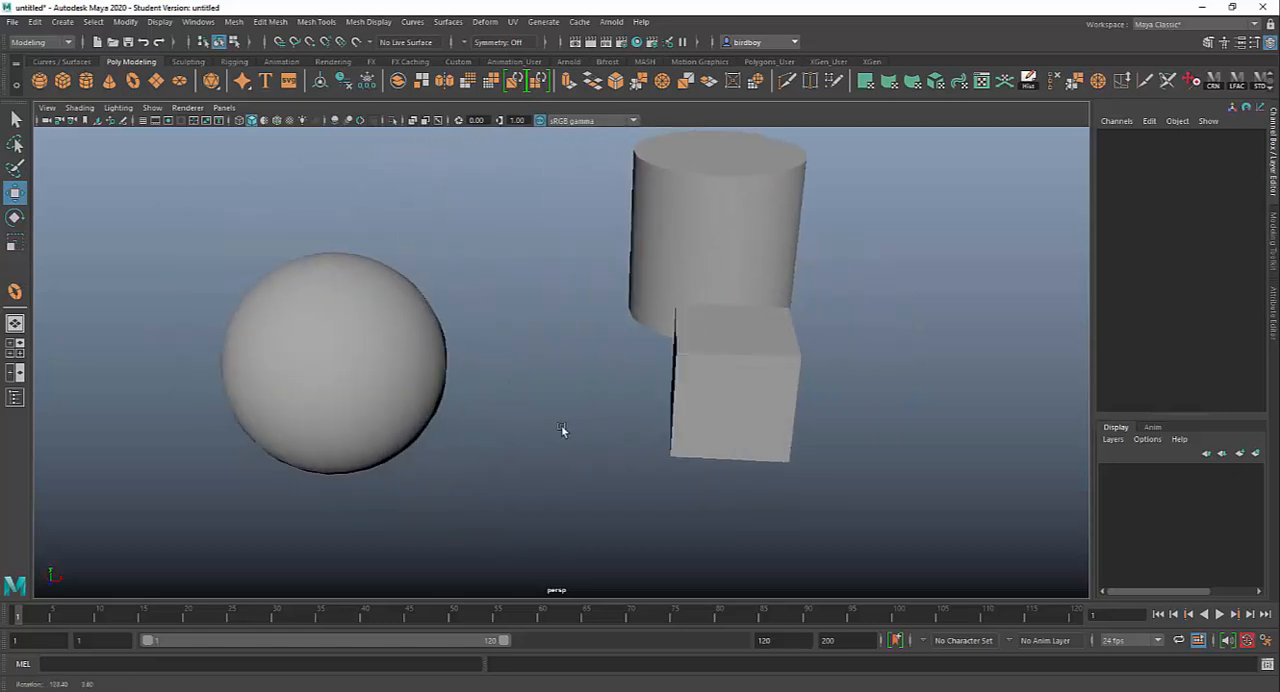
key(6)
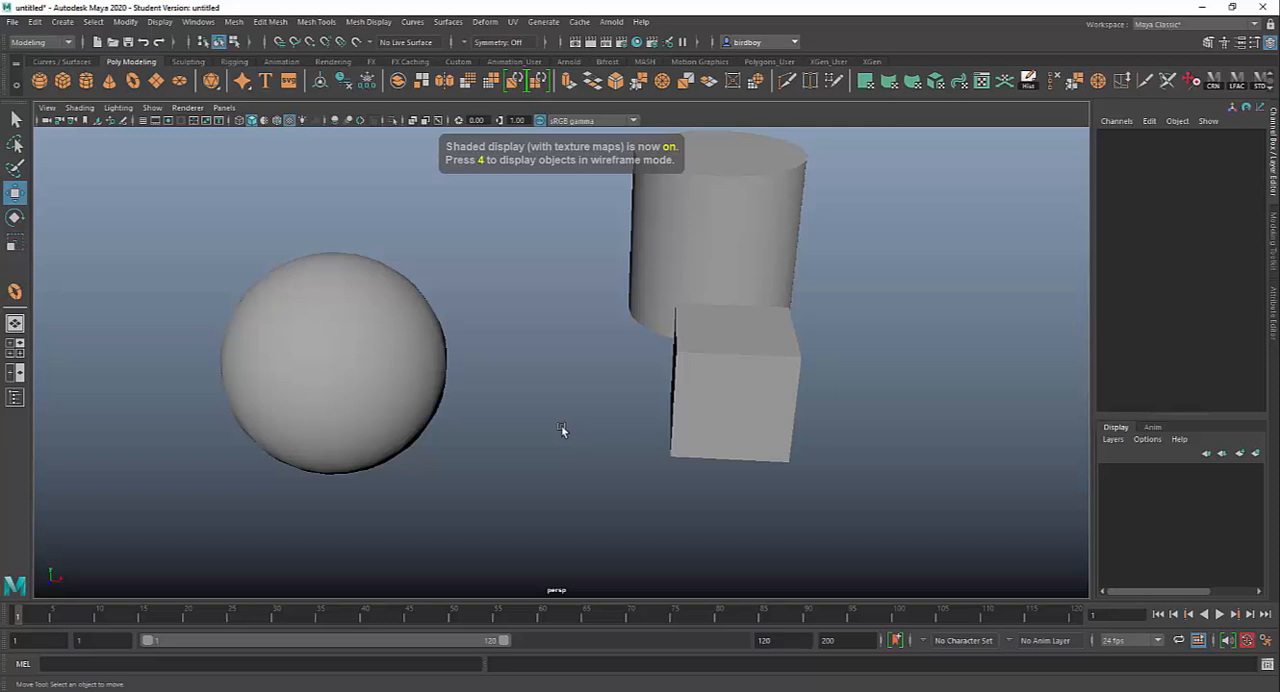
key(7)
key(6)
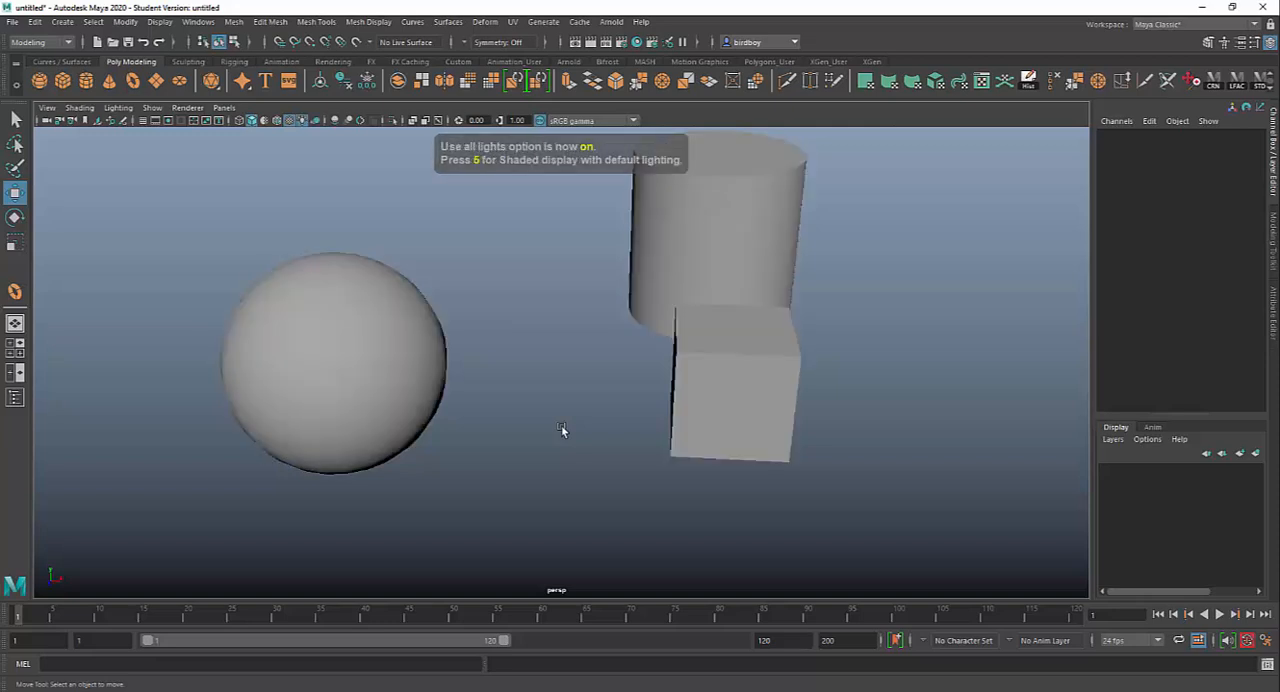
alt+middle_drag(569, 371, 560, 403)
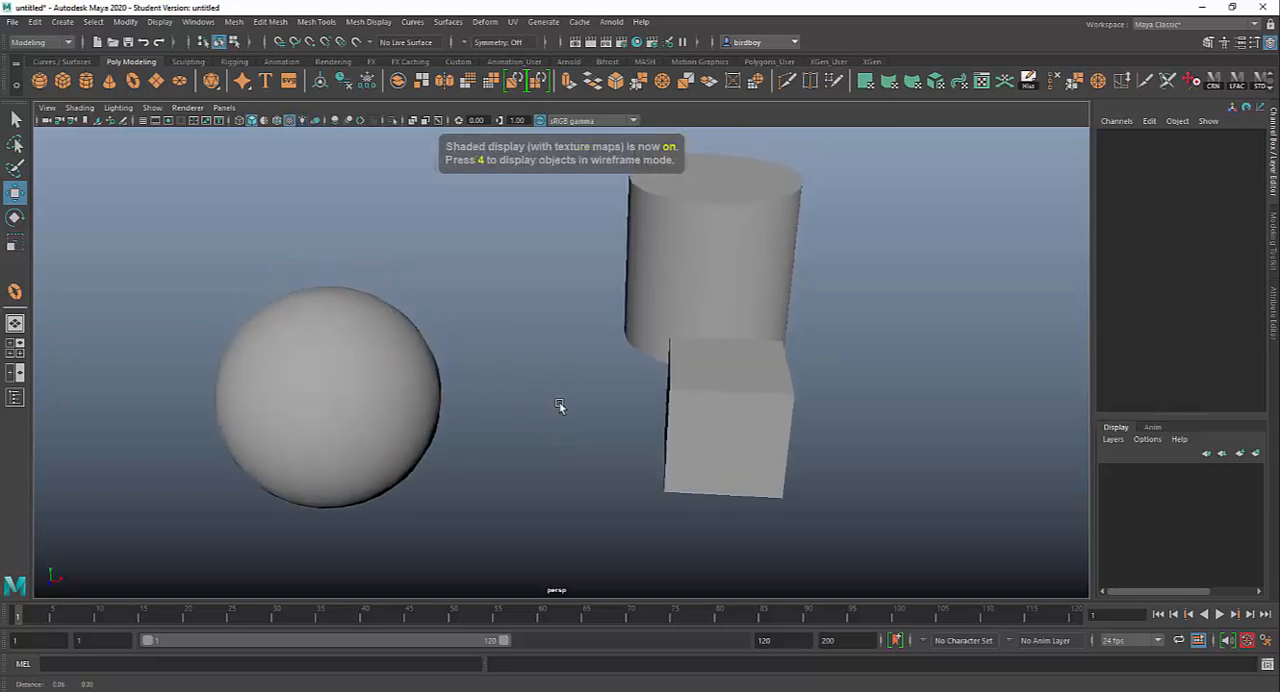
Step: Assign a new Maya Blinn surface material to the sphere
click(341, 385)
right_click(351, 341)
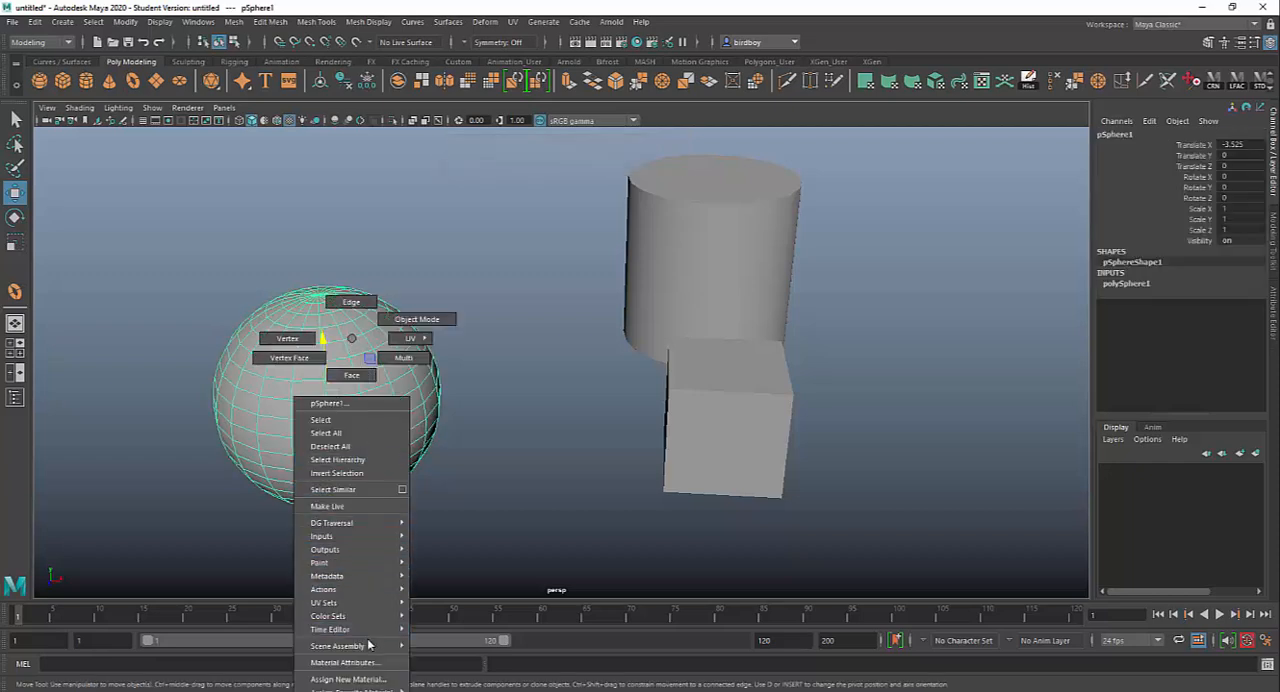
click(355, 680)
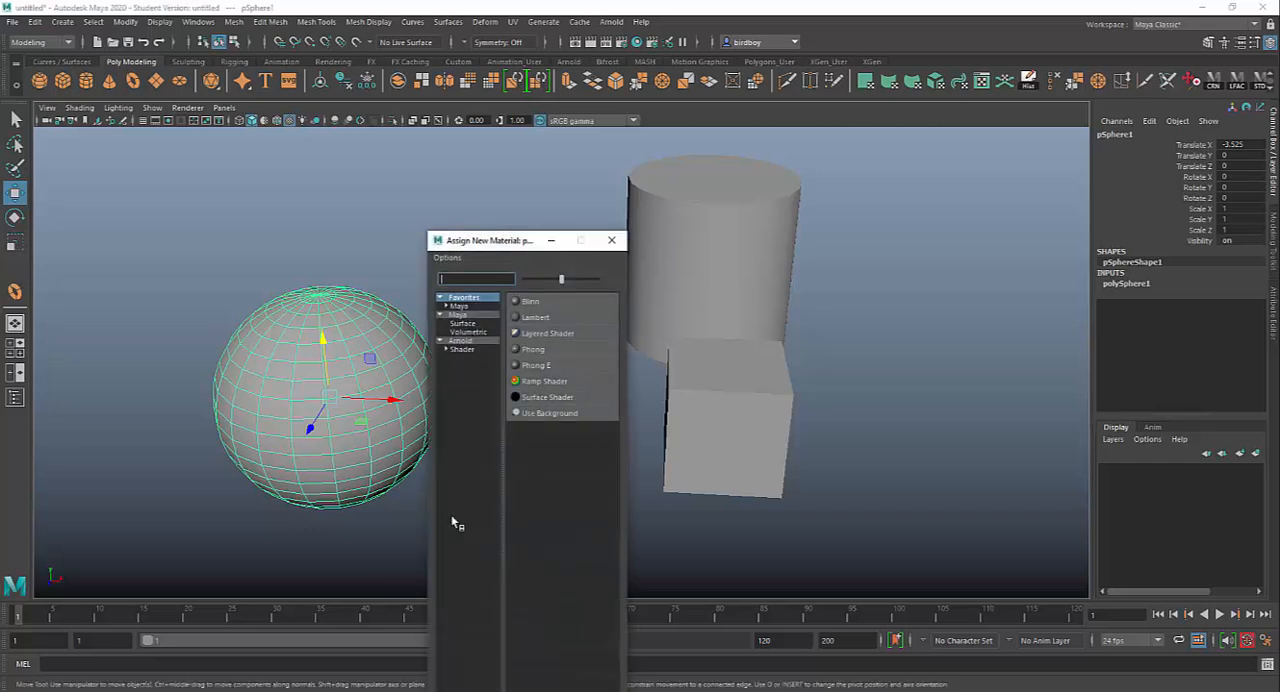
click(462, 324)
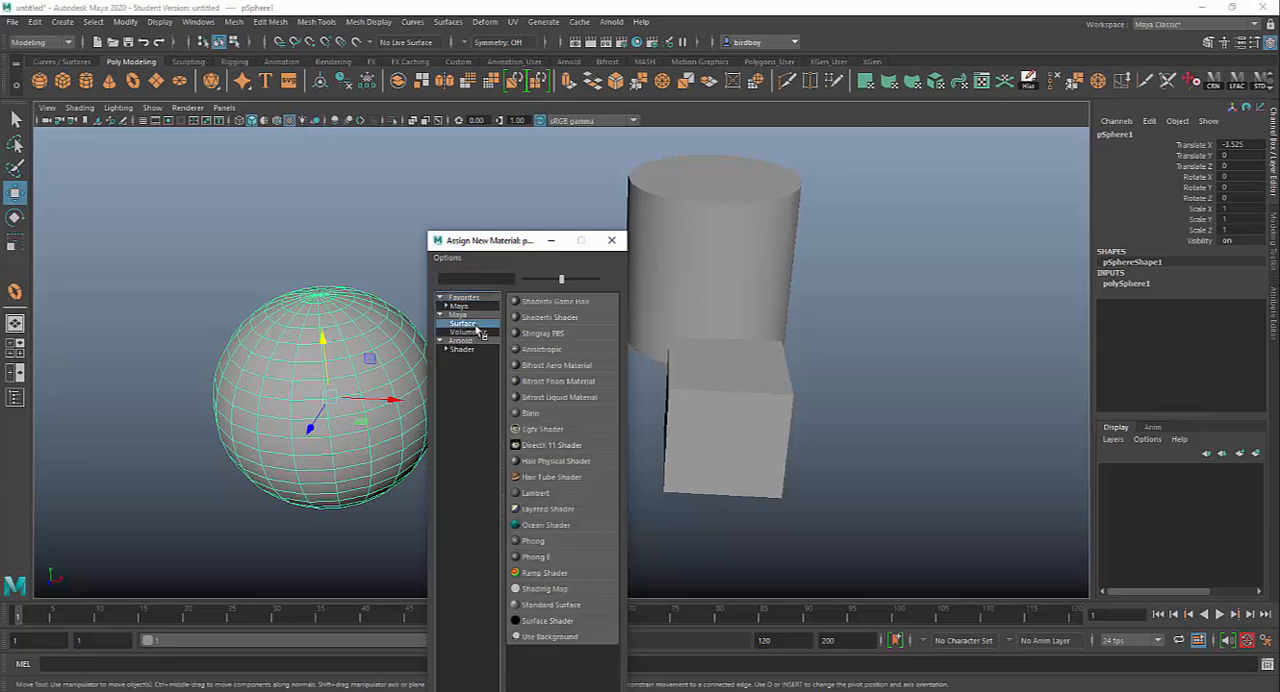
click(533, 413)
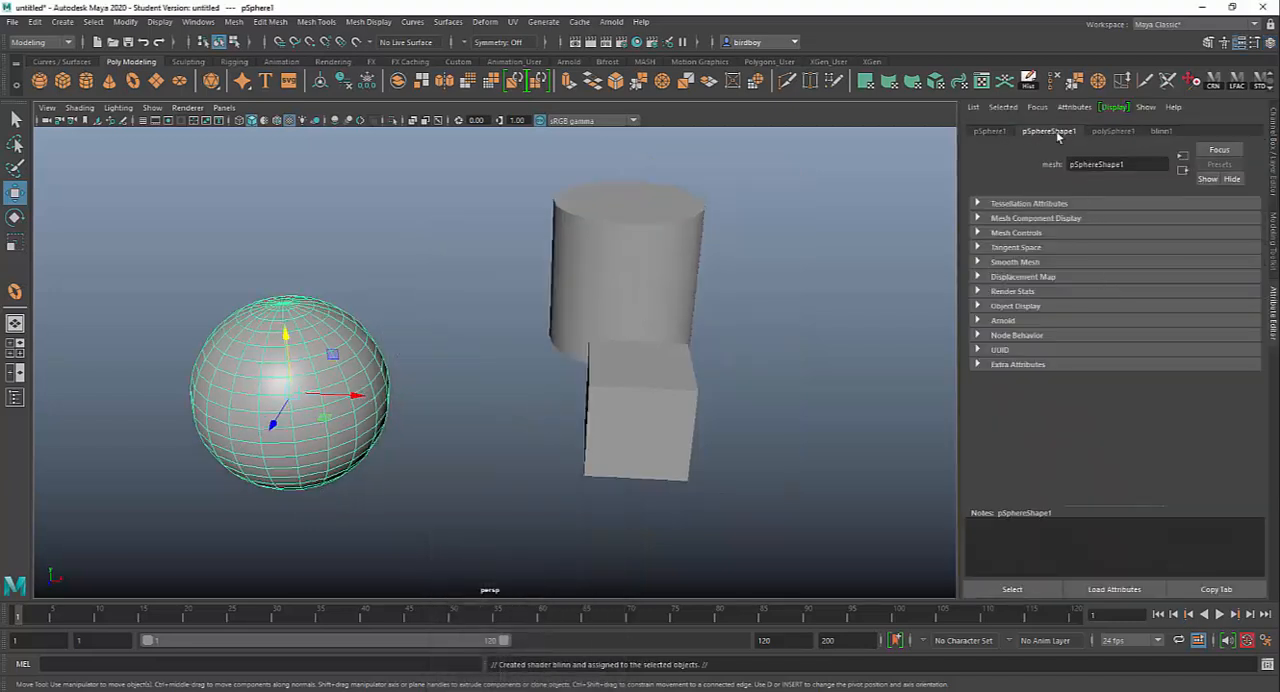
Step: Map a Checker texture to the Color of the sphere's Blinn material and reselect the sphere
click(990, 131)
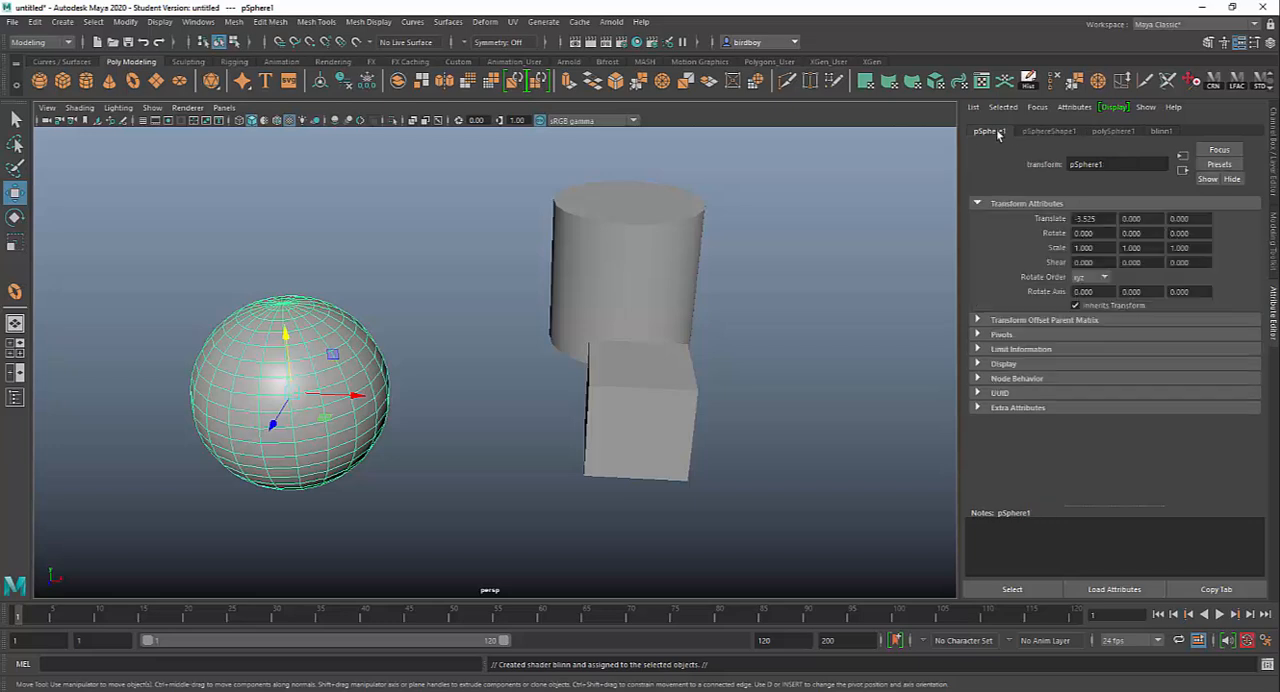
click(1113, 132)
click(1161, 132)
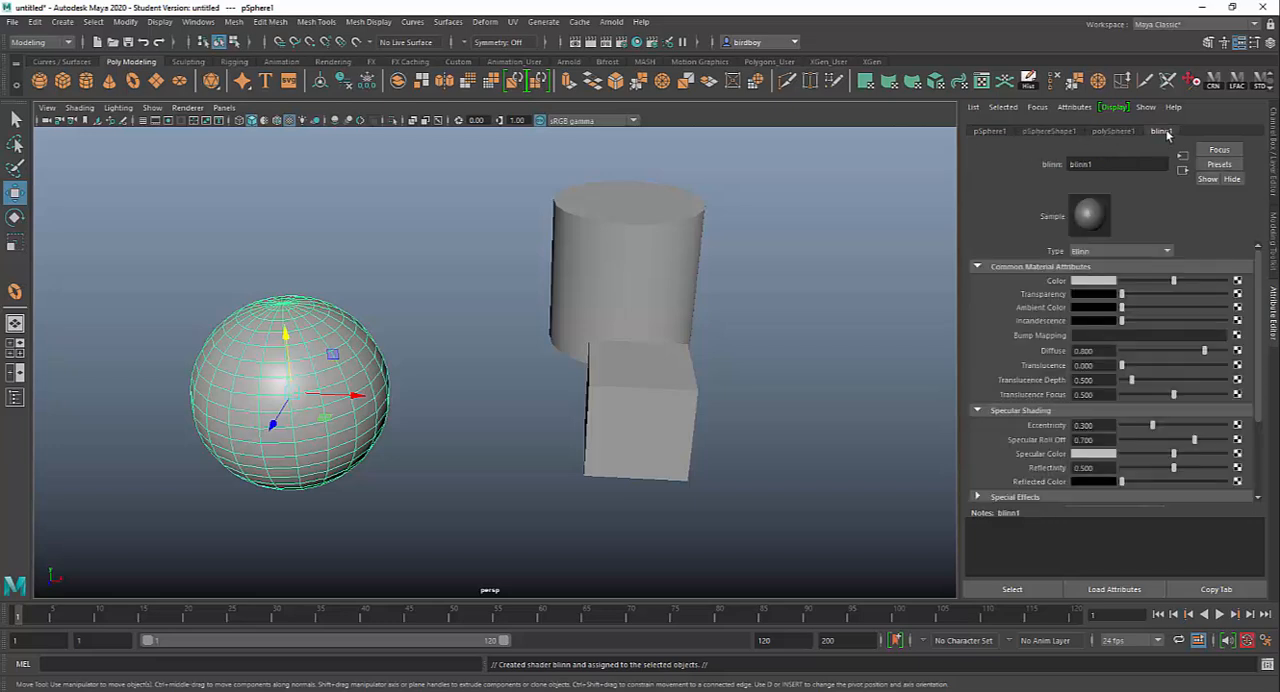
click(1238, 281)
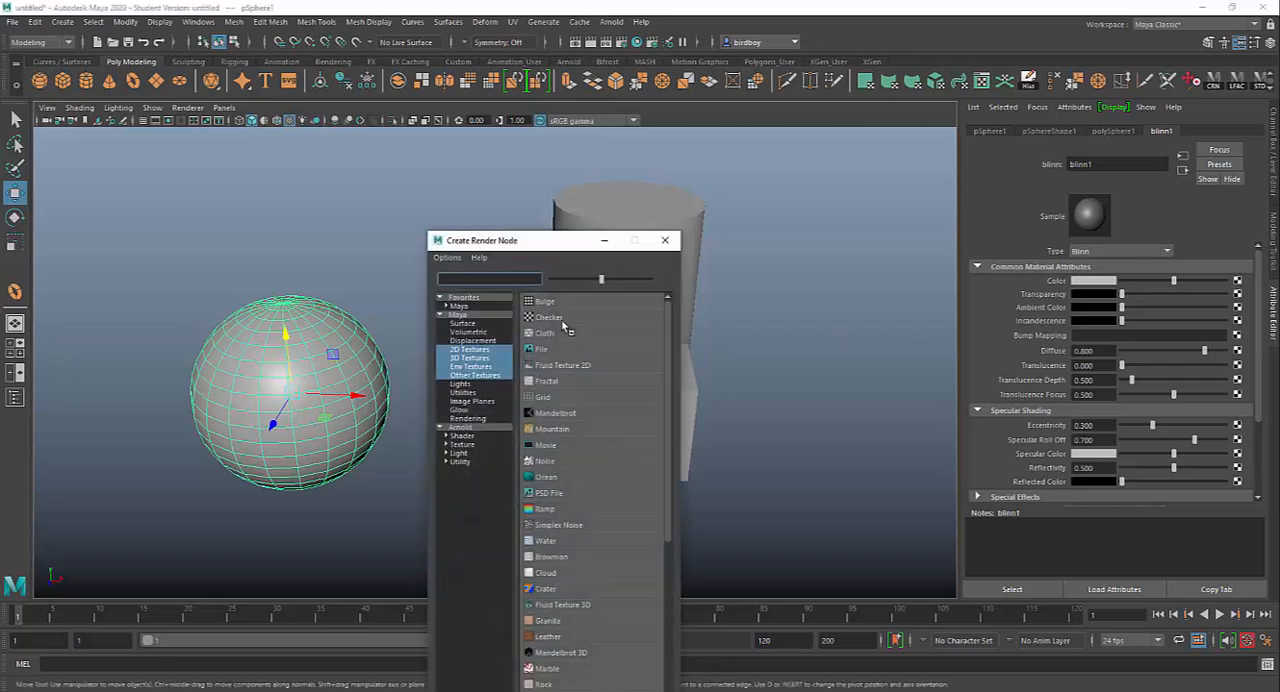
click(561, 318)
alt+drag(401, 399, 371, 429)
click(383, 413)
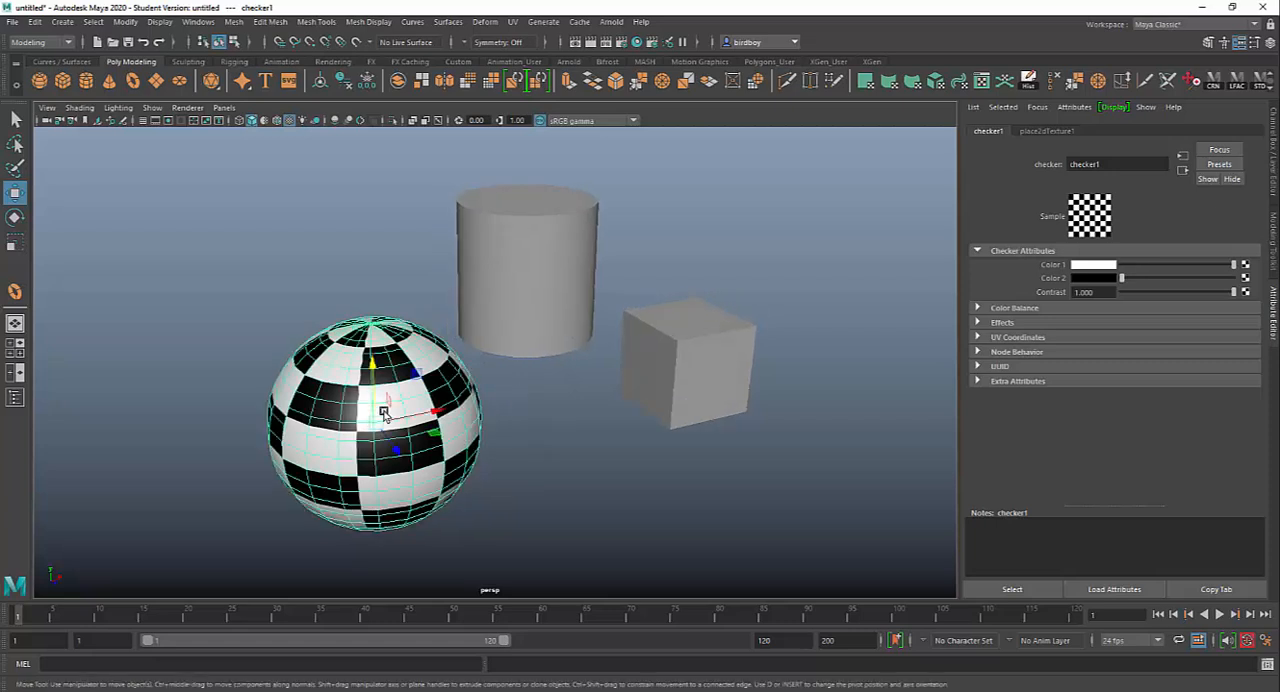
Step: Compare the checkered sphere in wireframe, shaded, textured and all-lights display, returning to textured display
key(4)
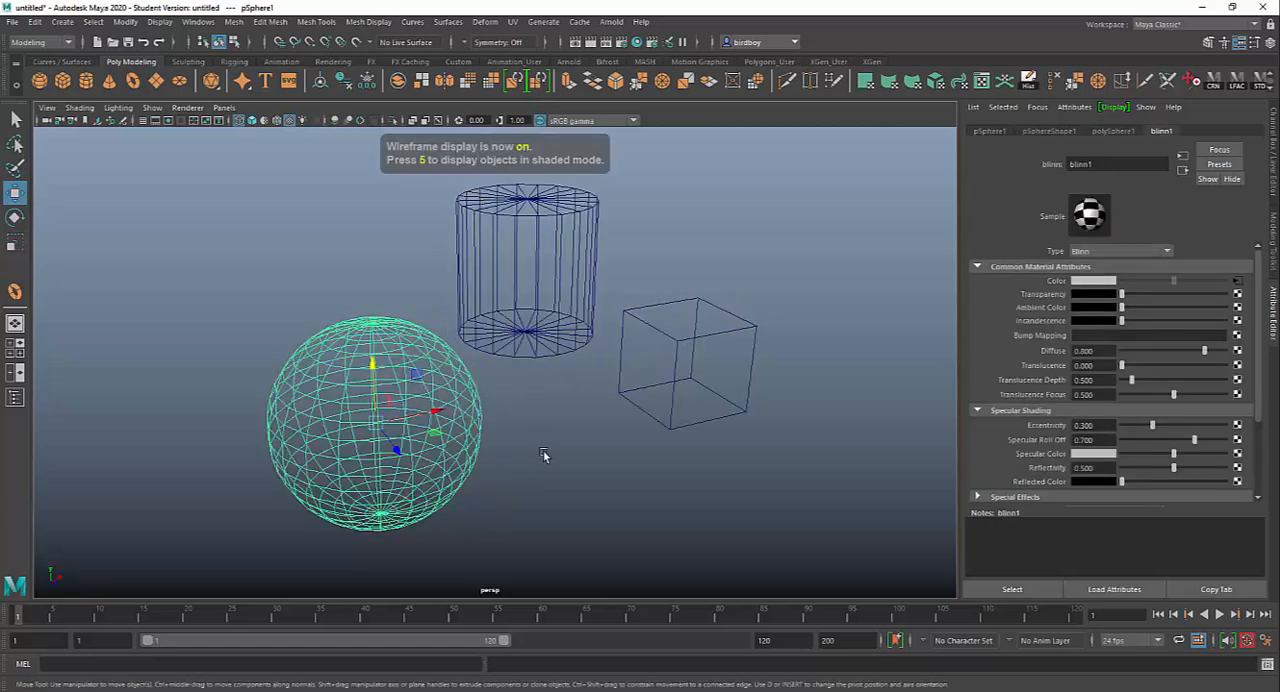
key(5)
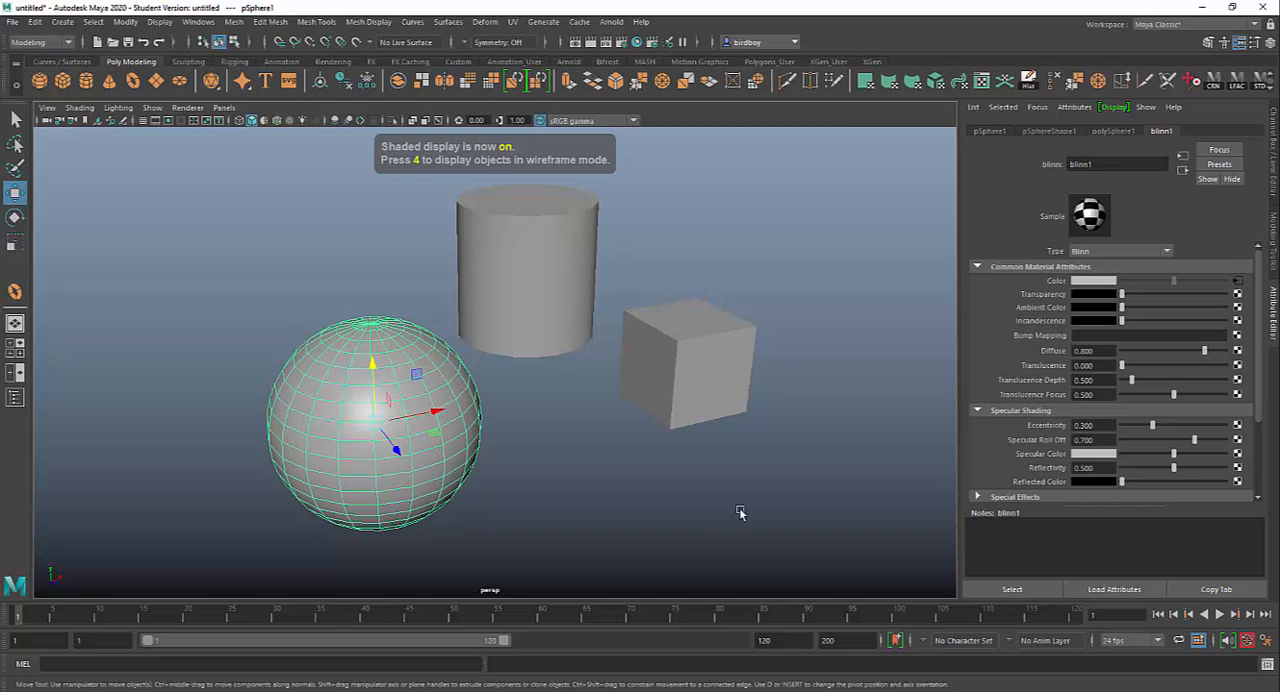
key(6)
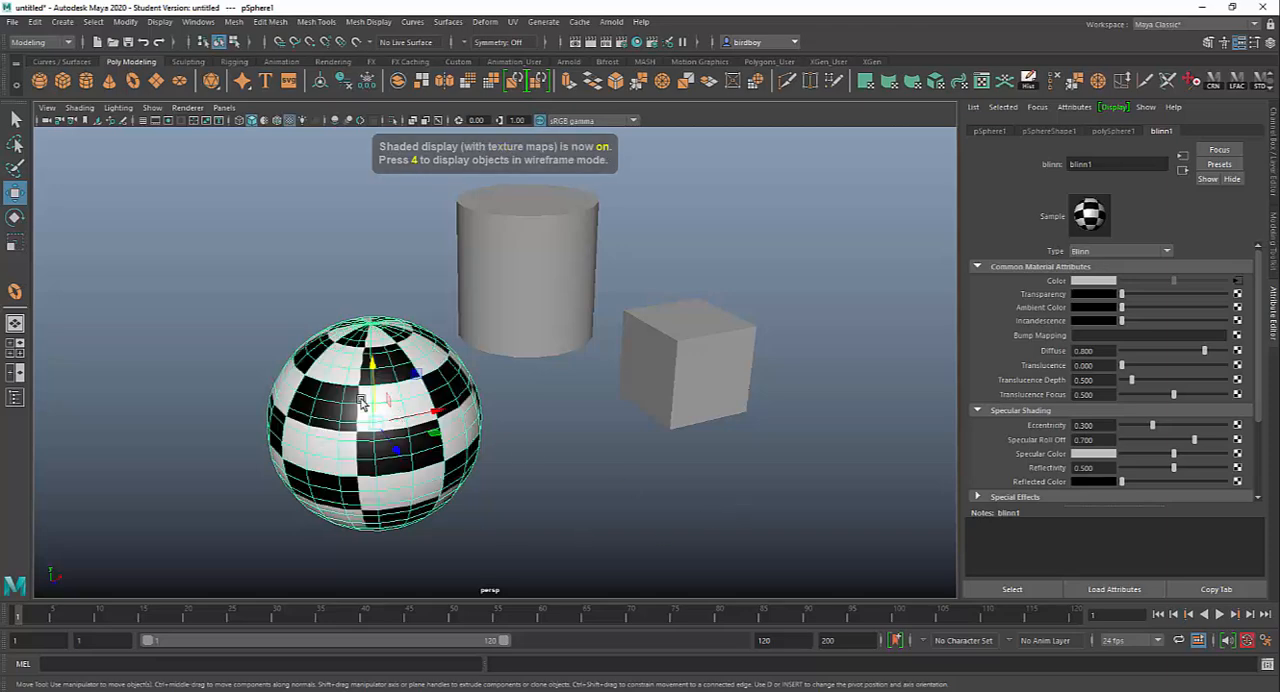
mouse_move(730, 447)
alt+mouse_down()
mouse_move(606, 449)
mouse_move(680, 449)
alt+mouse_up()
key(4)
key(5)
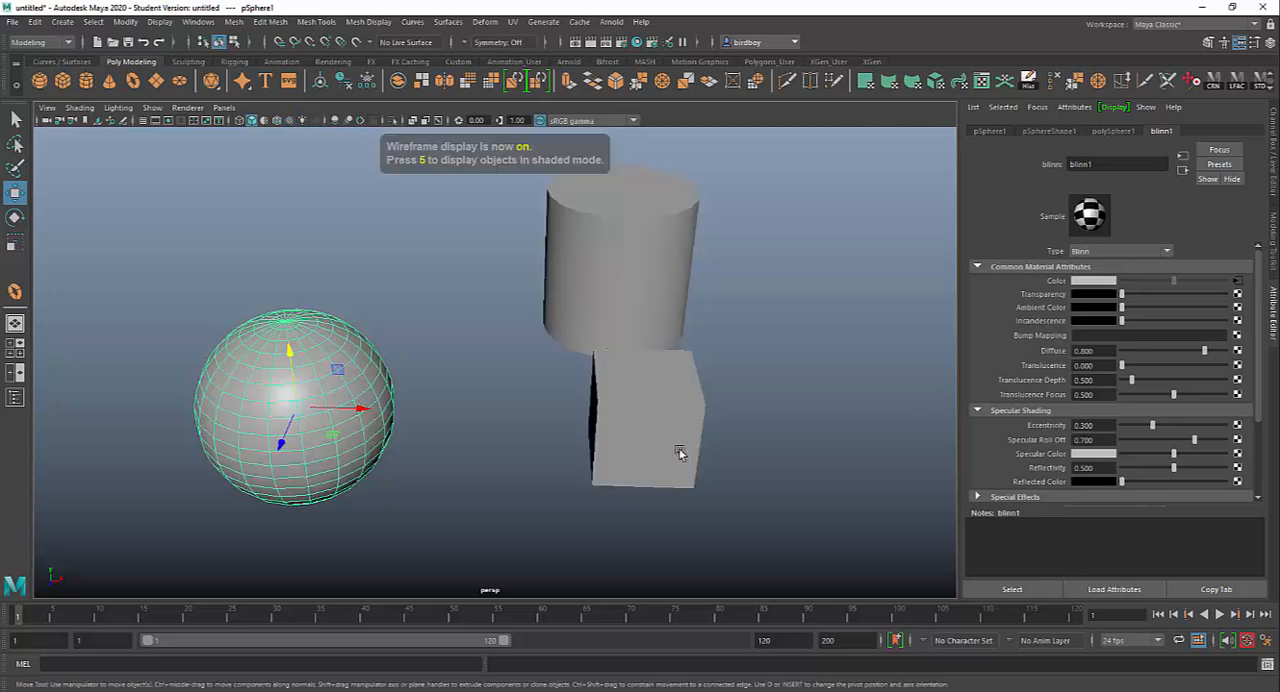
key(6)
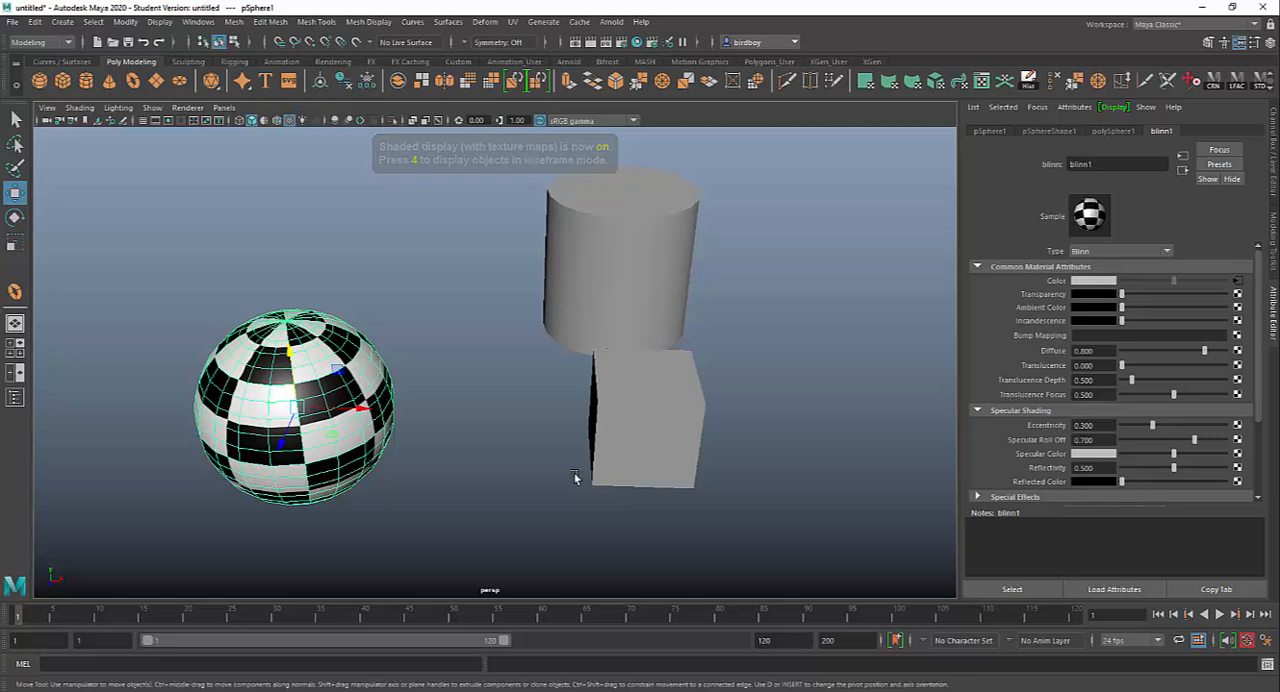
key(7)
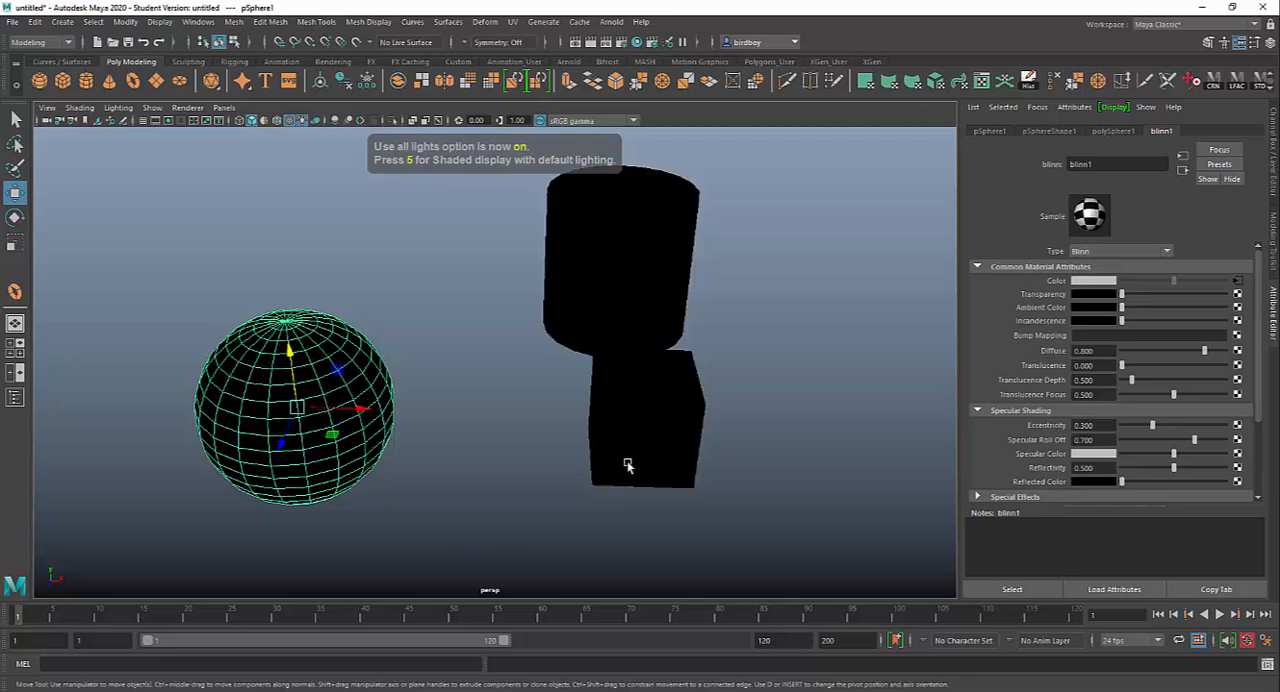
key(6)
Step: Add a directional light to the scene
scroll(651, 443, down, 5)
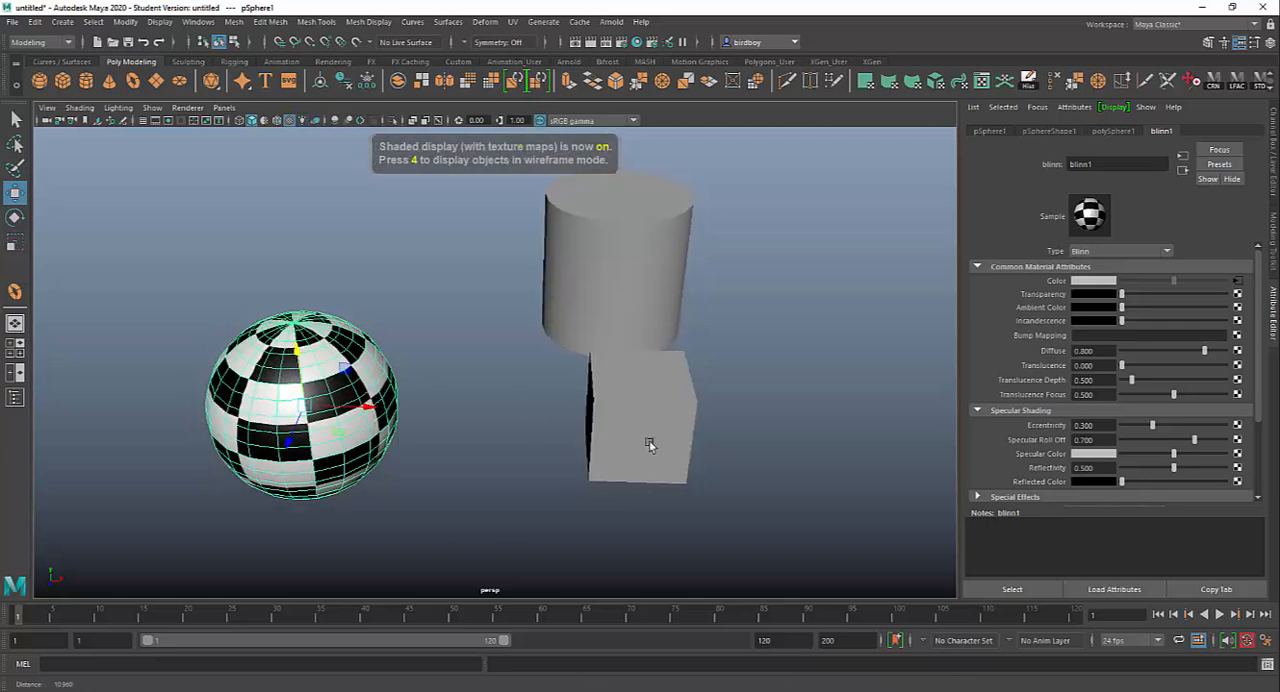
alt+drag(593, 425, 595, 420)
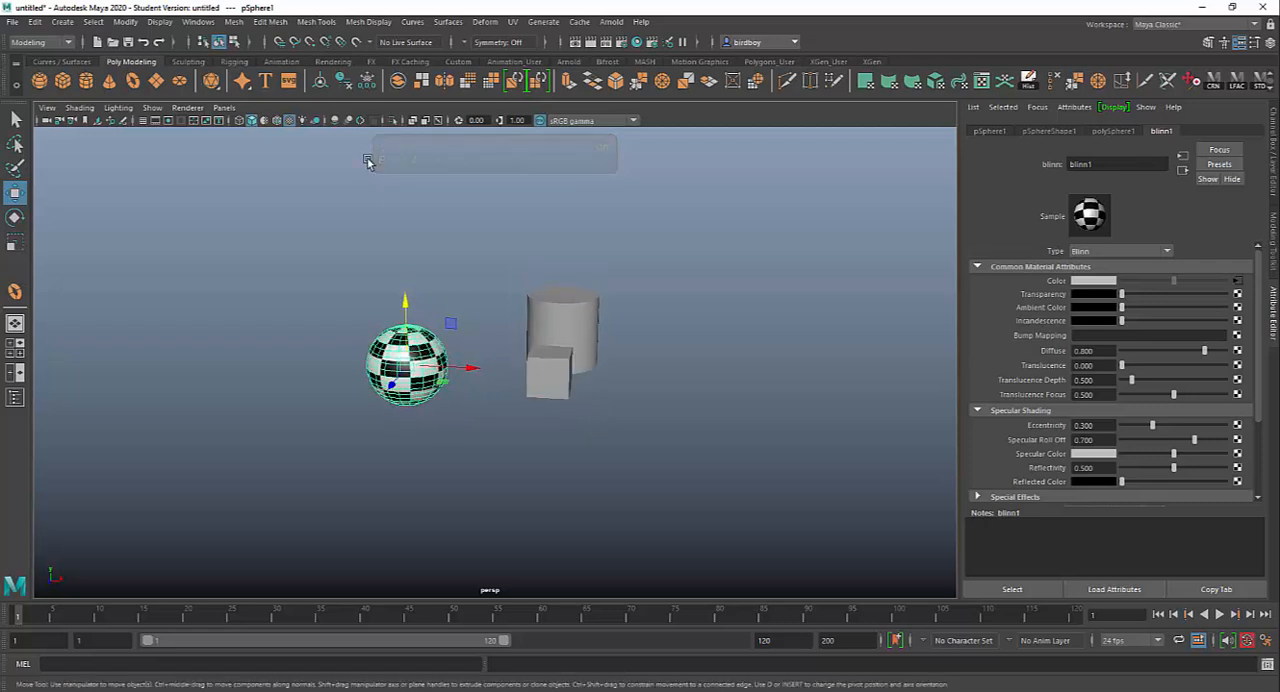
click(570, 62)
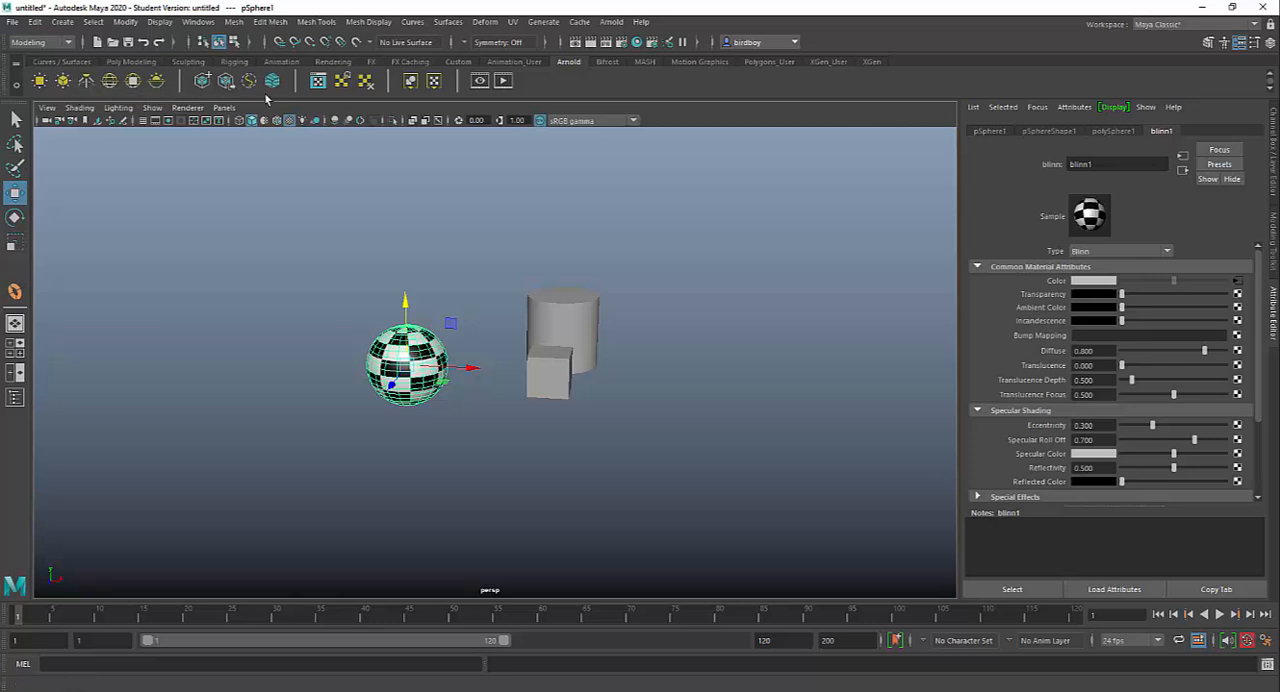
click(64, 22)
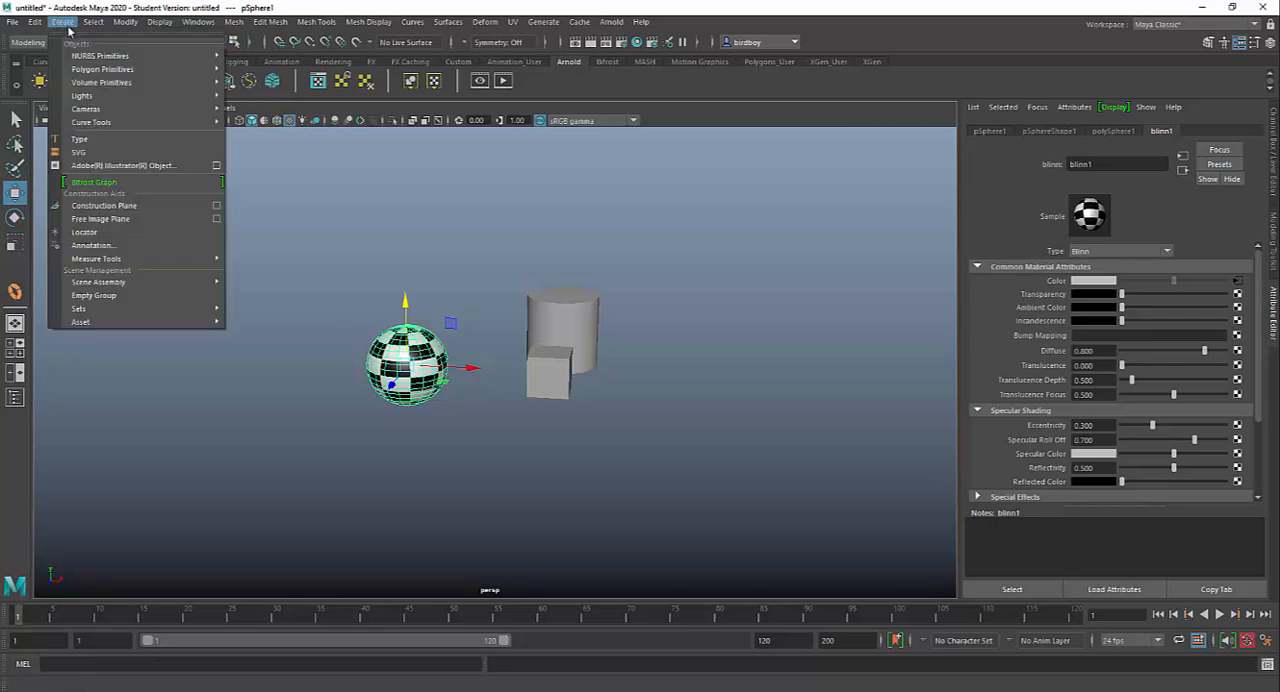
mouse_move(138, 96)
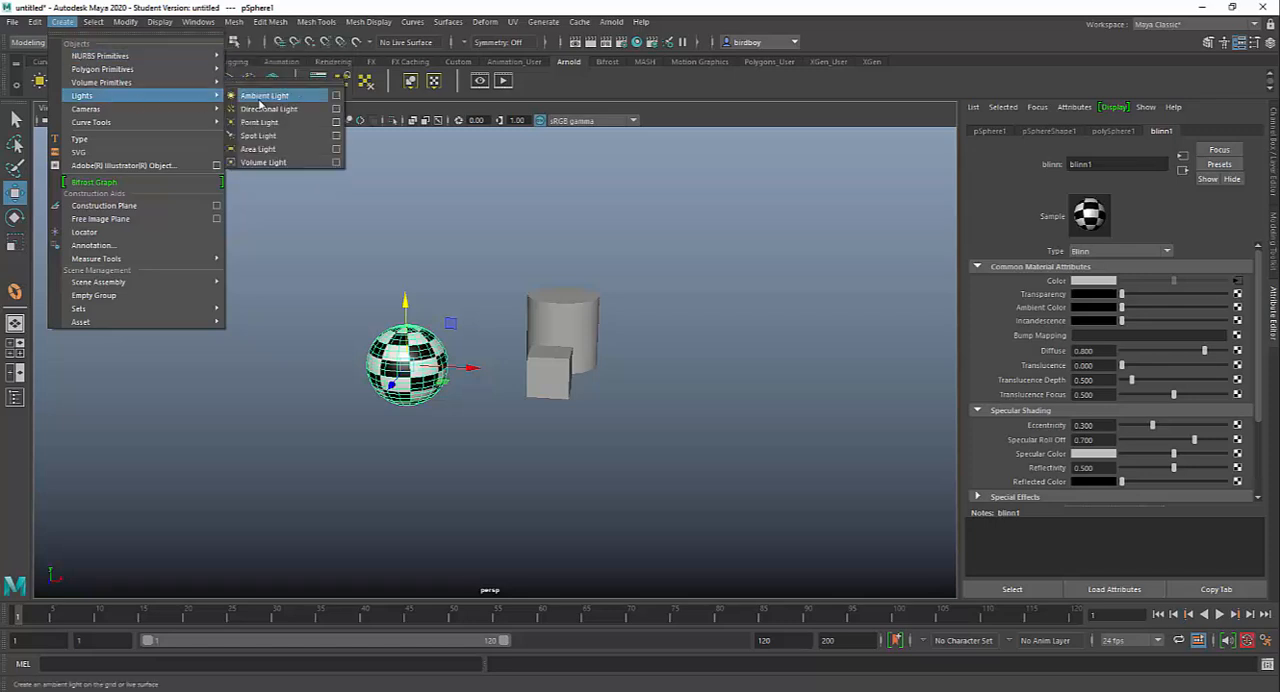
click(261, 111)
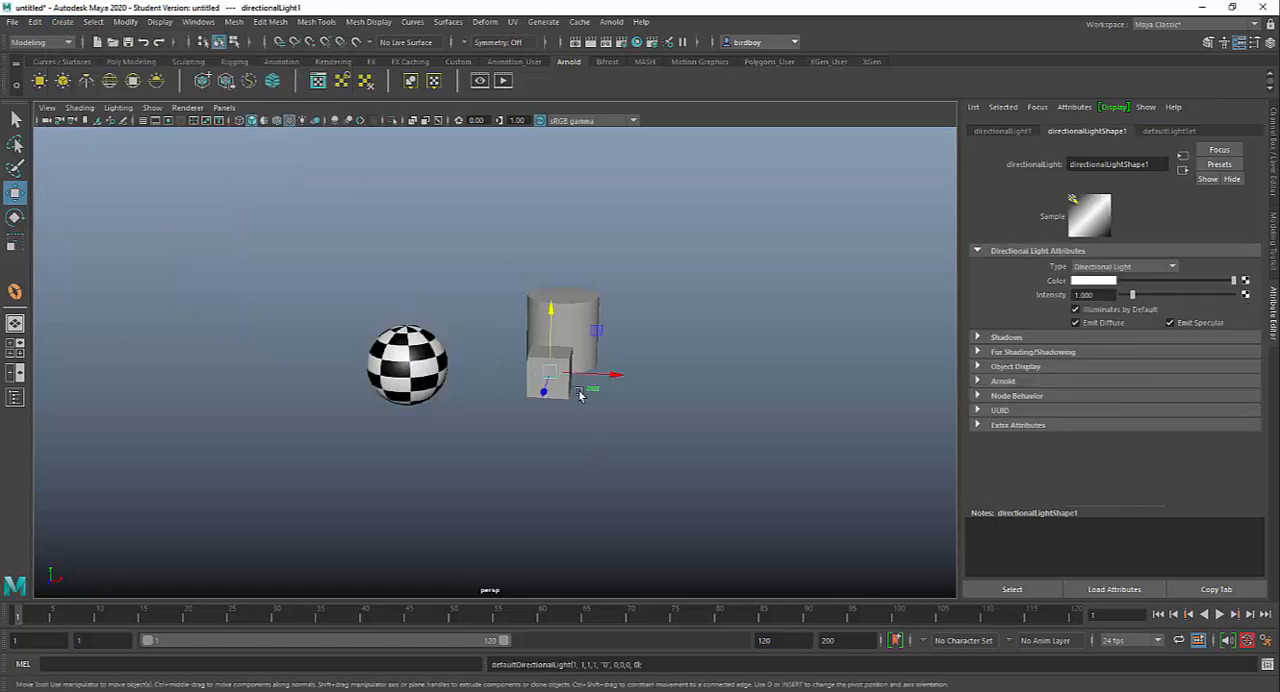
Step: Scale up the directional light, raise it about 1.6 units in Y and move it about 3.7 units along Z
key(r)
drag(550, 373, 614, 449)
key(w)
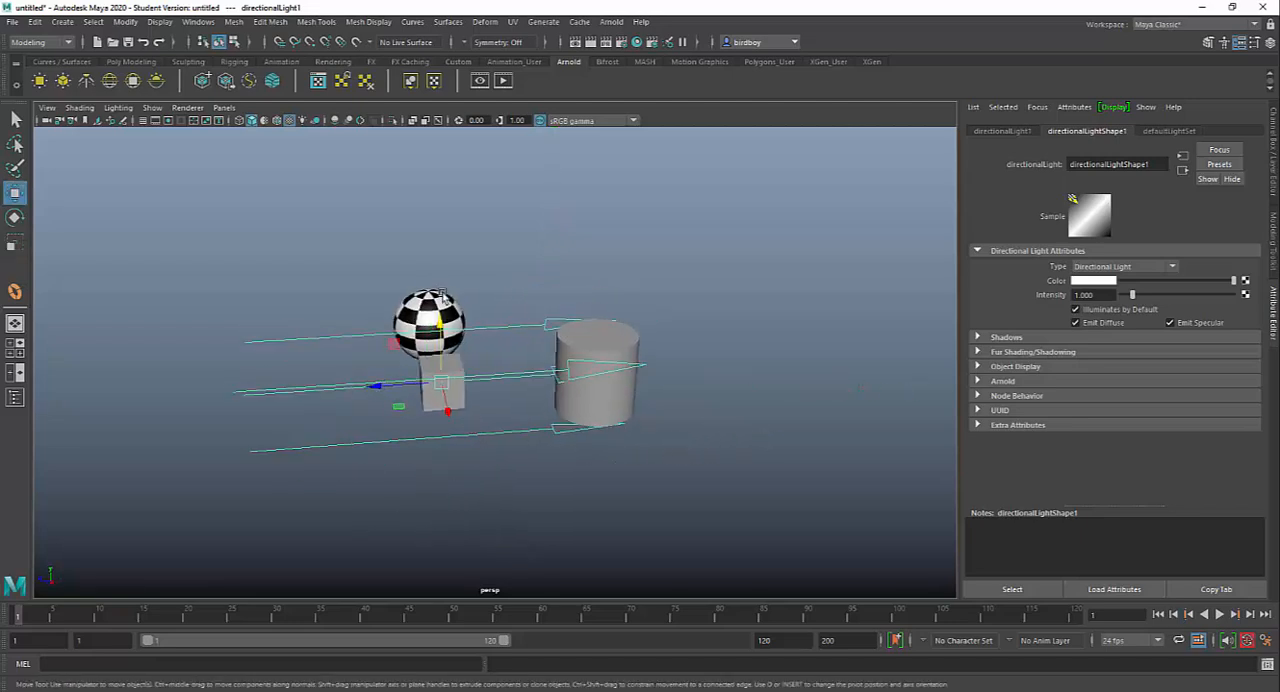
drag(441, 318, 440, 258)
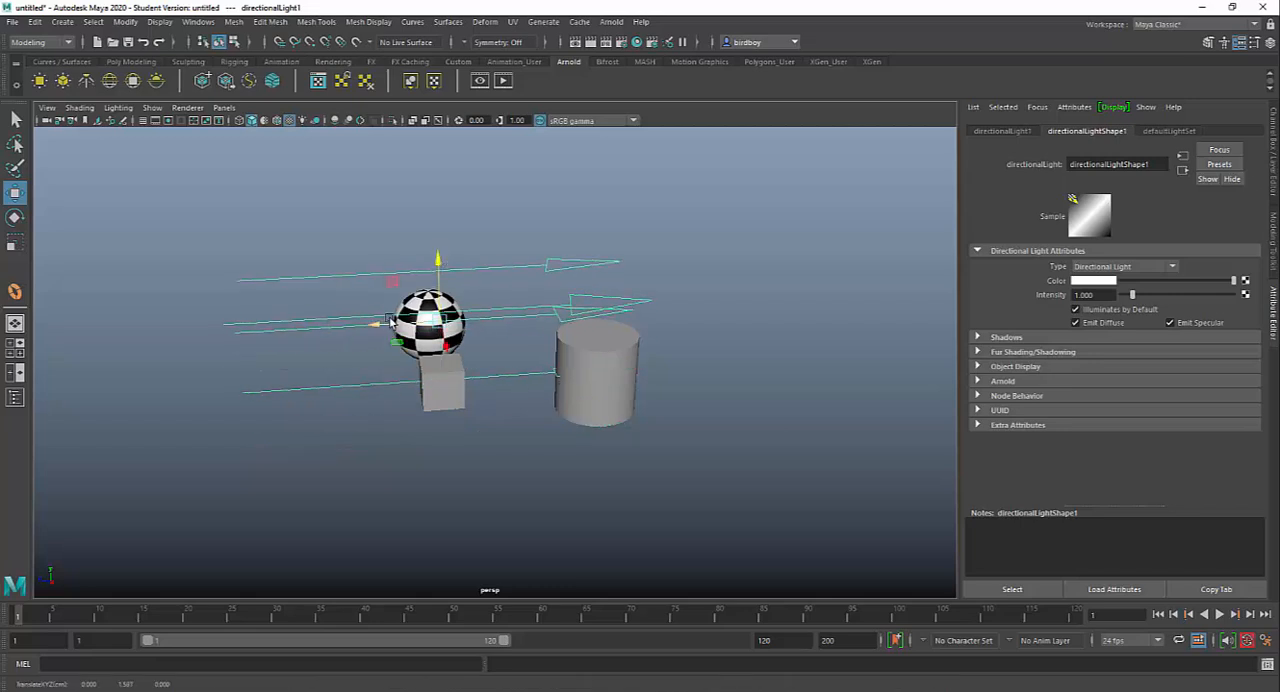
drag(388, 323, 272, 331)
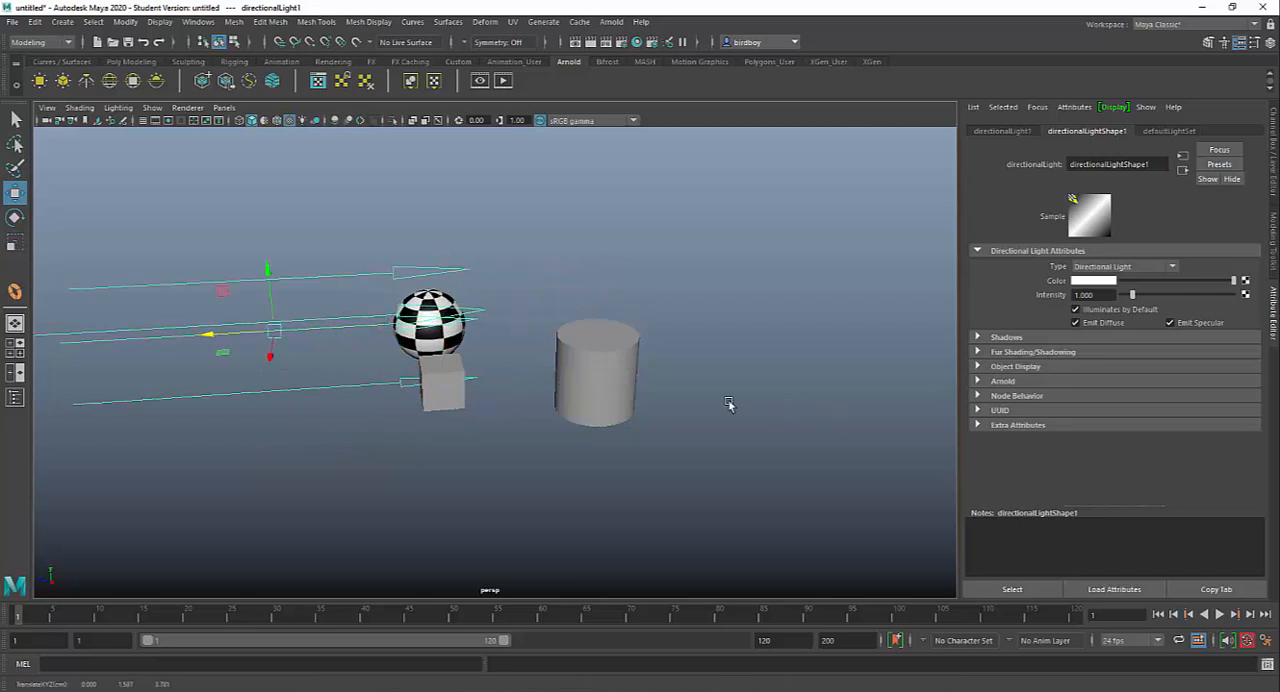
mouse_move(728, 404)
alt+mouse_down()
mouse_move(629, 420)
mouse_move(753, 396)
mouse_move(889, 409)
alt+mouse_up()
Step: Turn on all-lights display and rotate the directional light to shine down onto the tops of the objects
key(7)
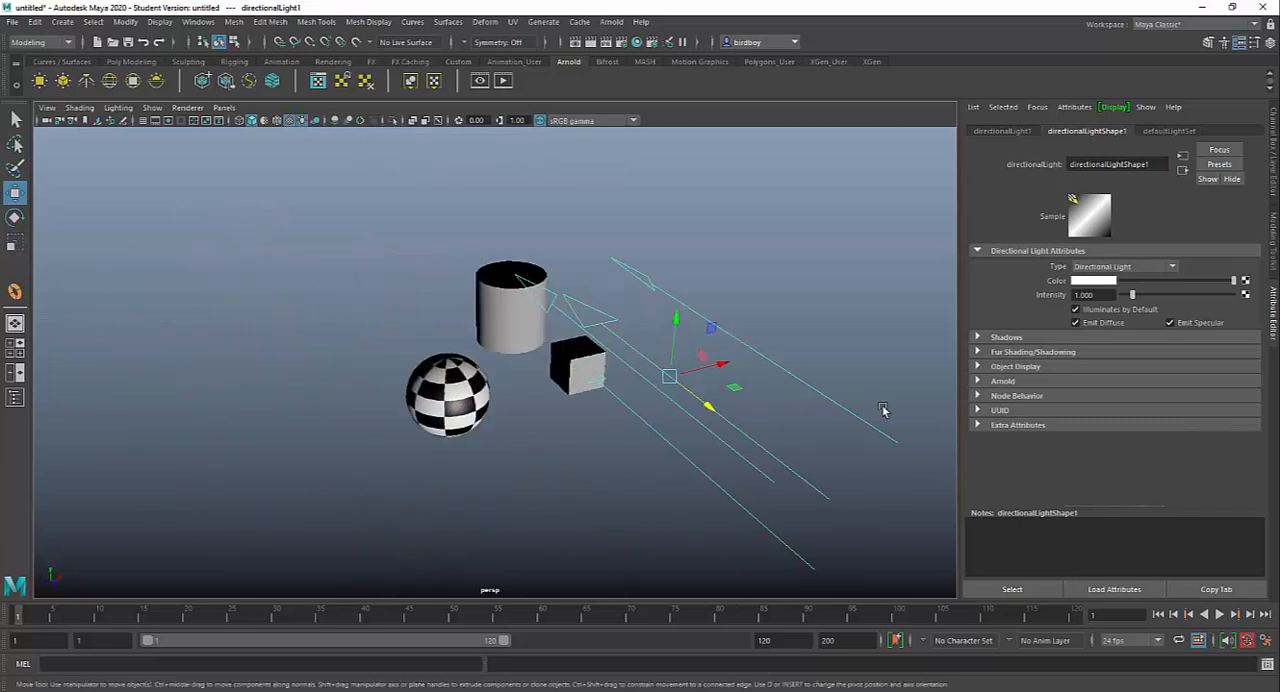
key(e)
drag(704, 364, 689, 494)
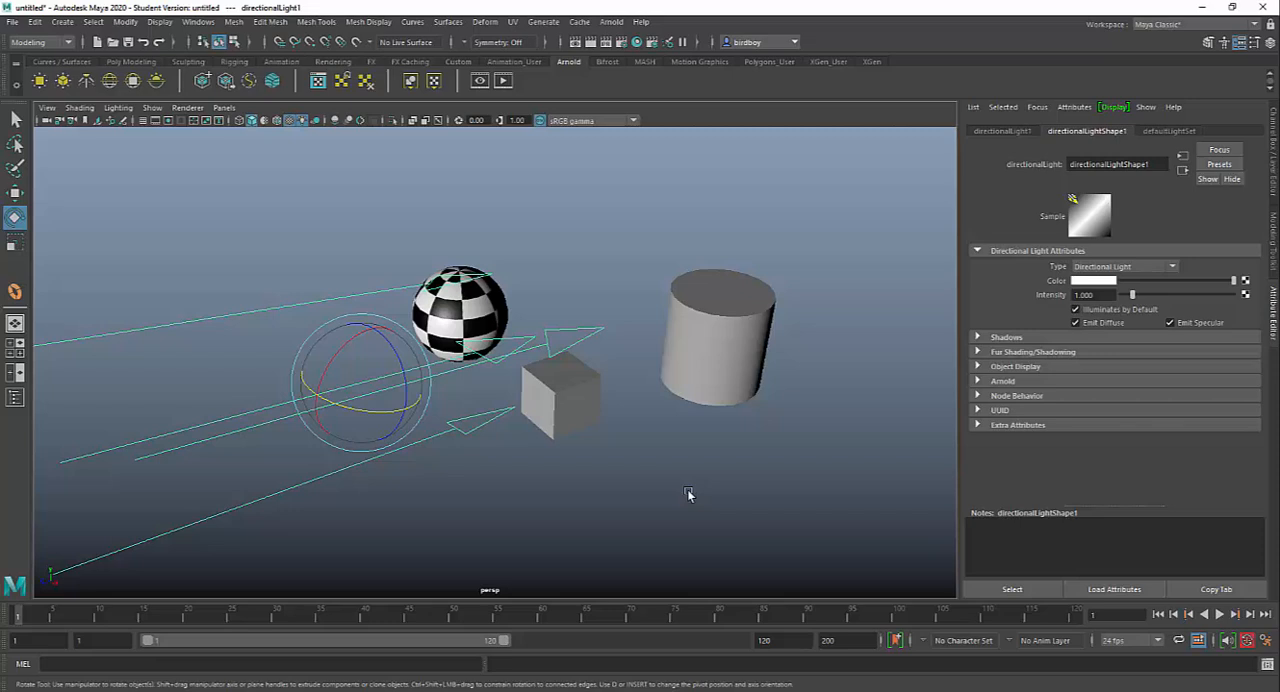
Step: Compare the lit scene in wireframe, shaded, textured and all-lights display, and inspect the lighting from another angle
key(4)
key(5)
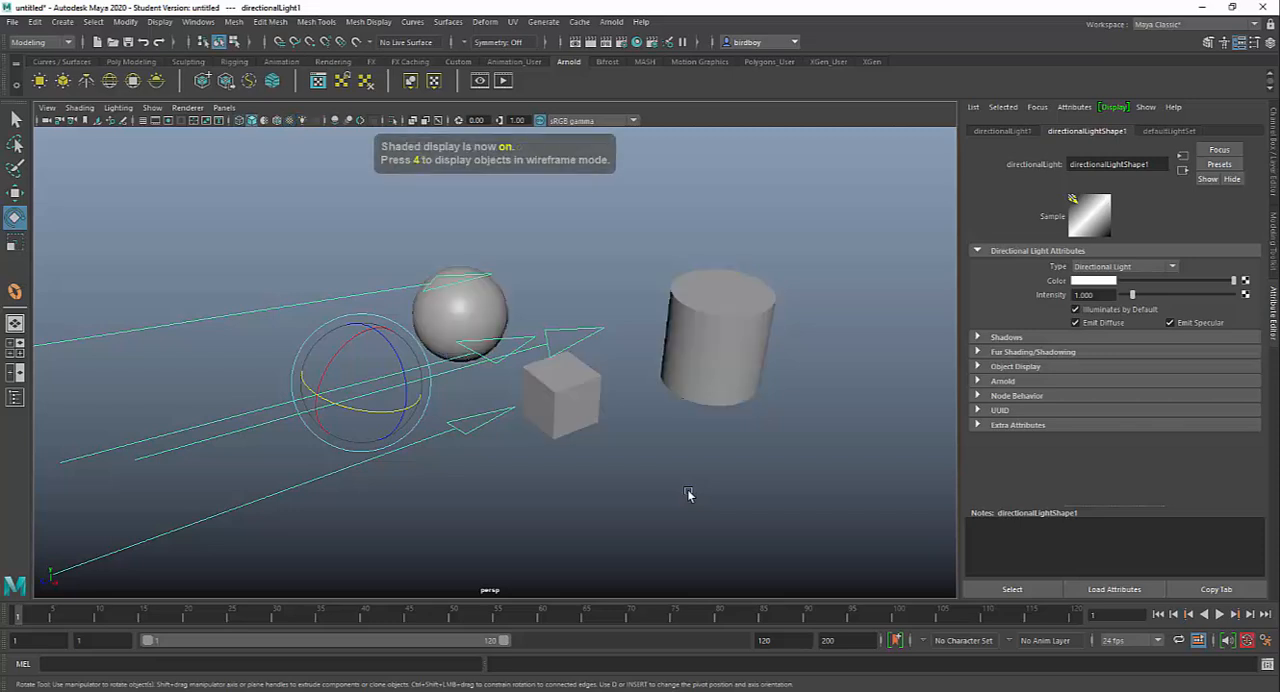
key(6)
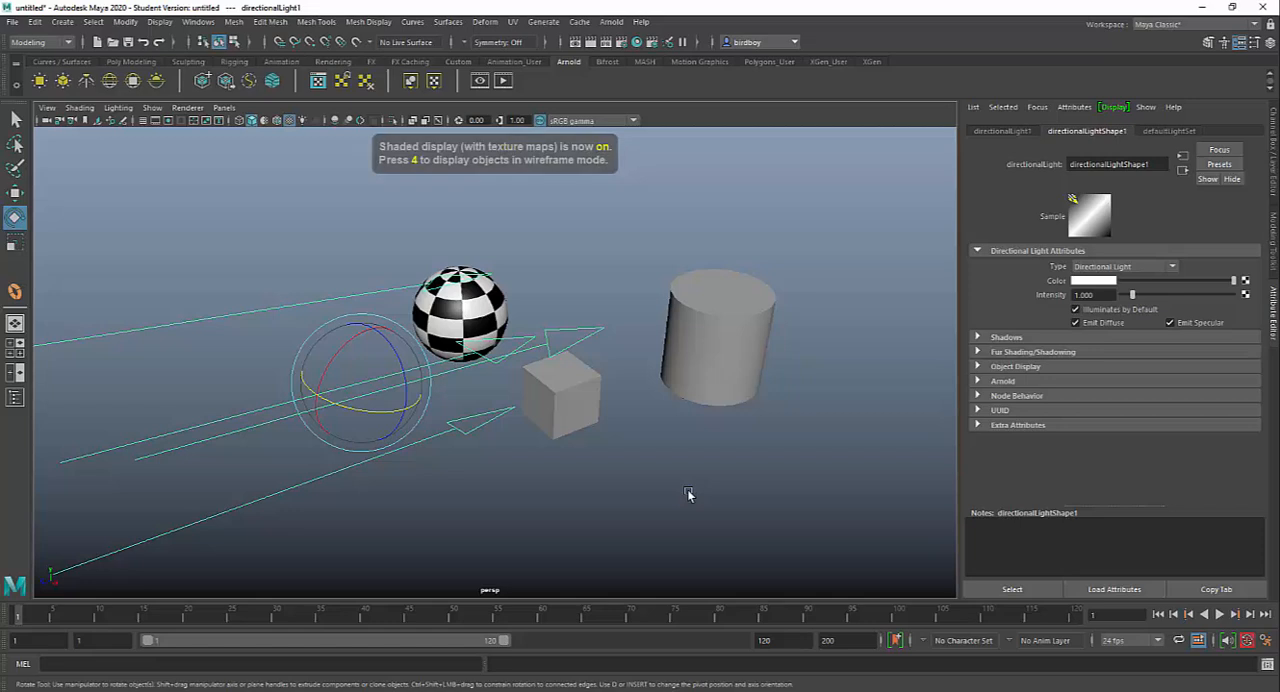
key(7)
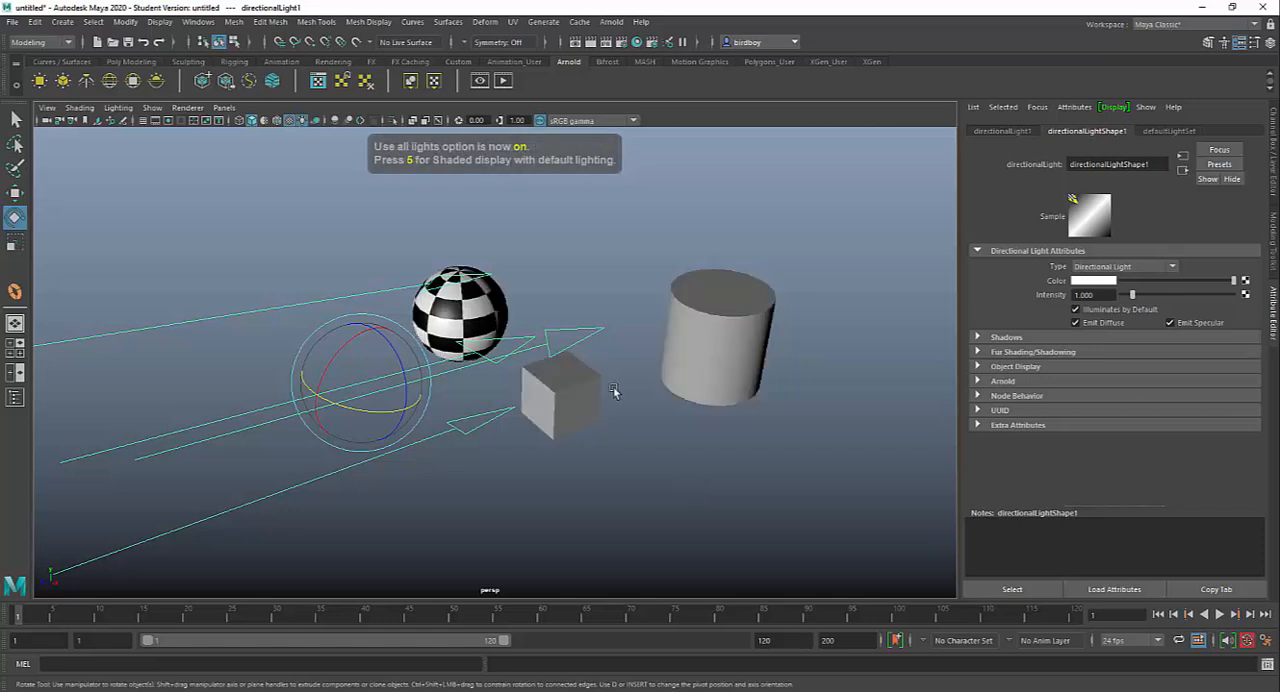
alt+drag(580, 403, 757, 406)
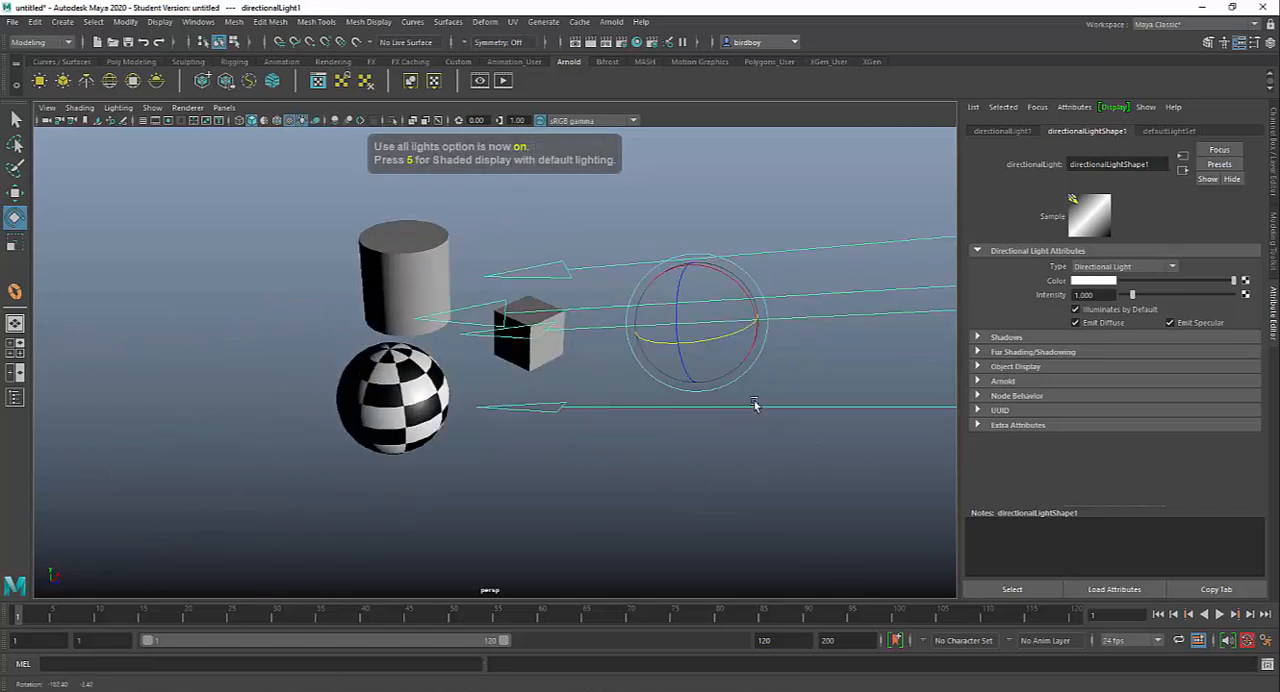
Step: Enable Wireframe on Shaded for the viewport and deselect the light
click(79, 108)
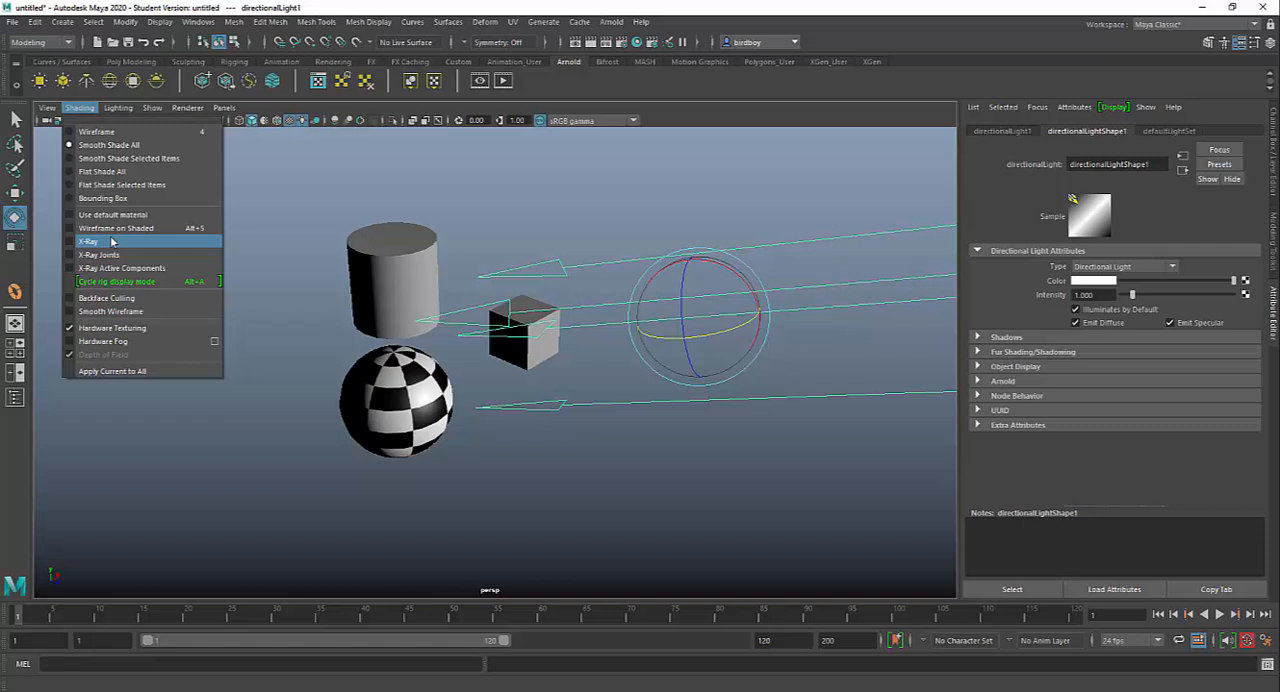
click(119, 229)
click(657, 491)
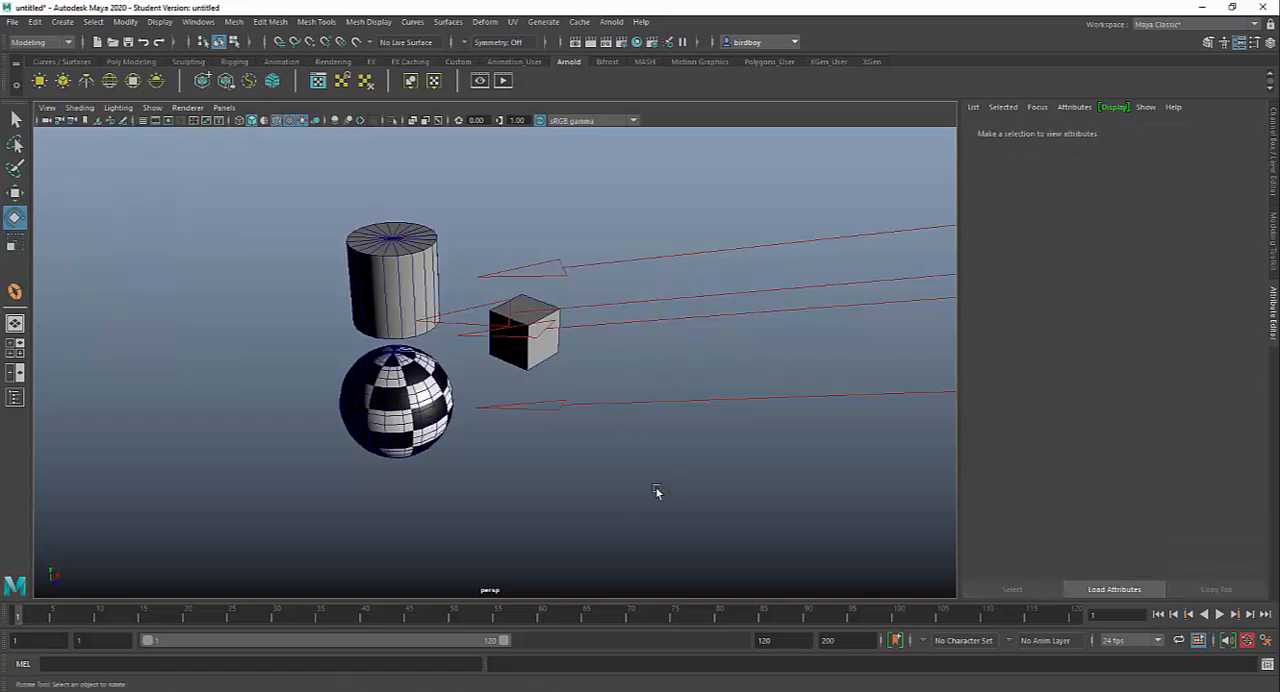
alt+drag(521, 441, 706, 457)
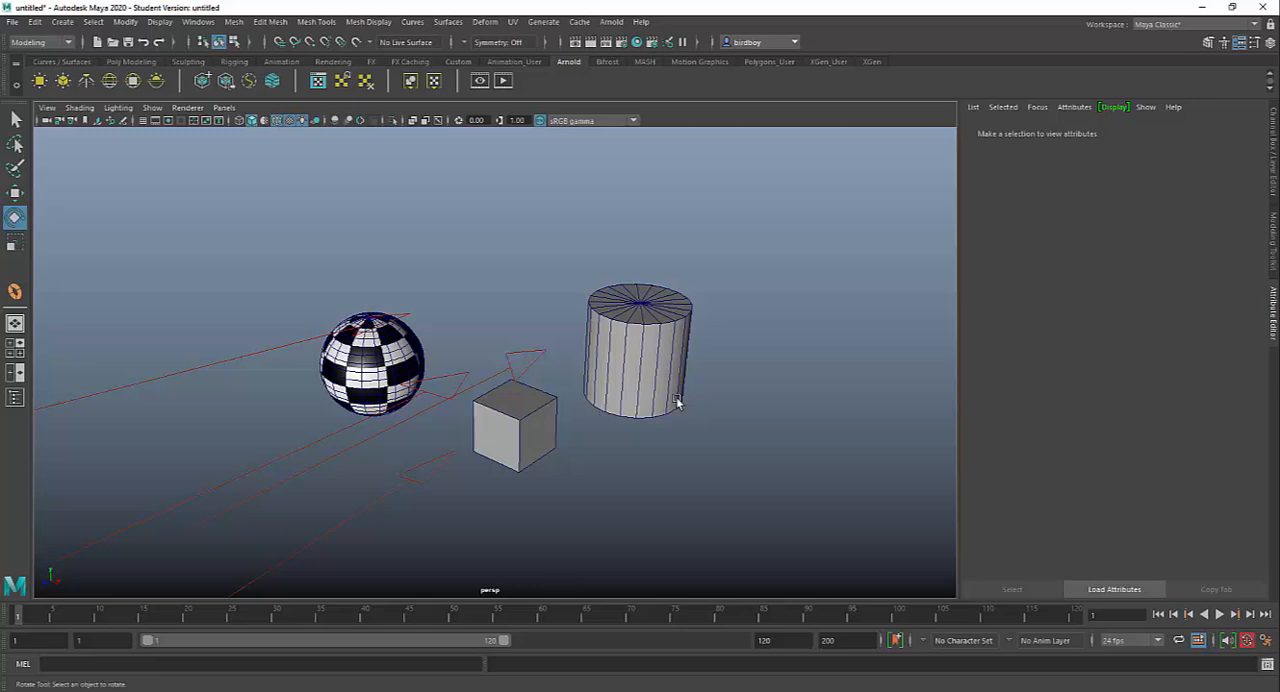
Step: Compare plain wireframe with shaded display while the wireframe overlay is on, and examine the mesh edges up close
key(4)
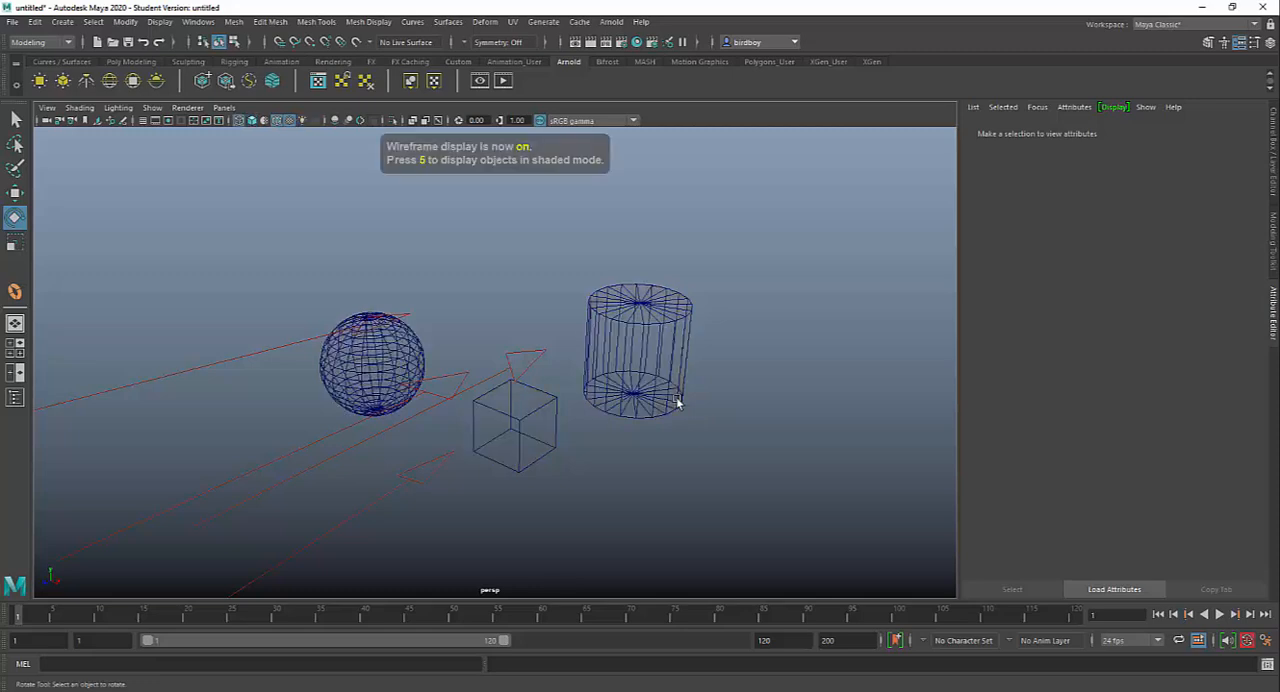
key(5)
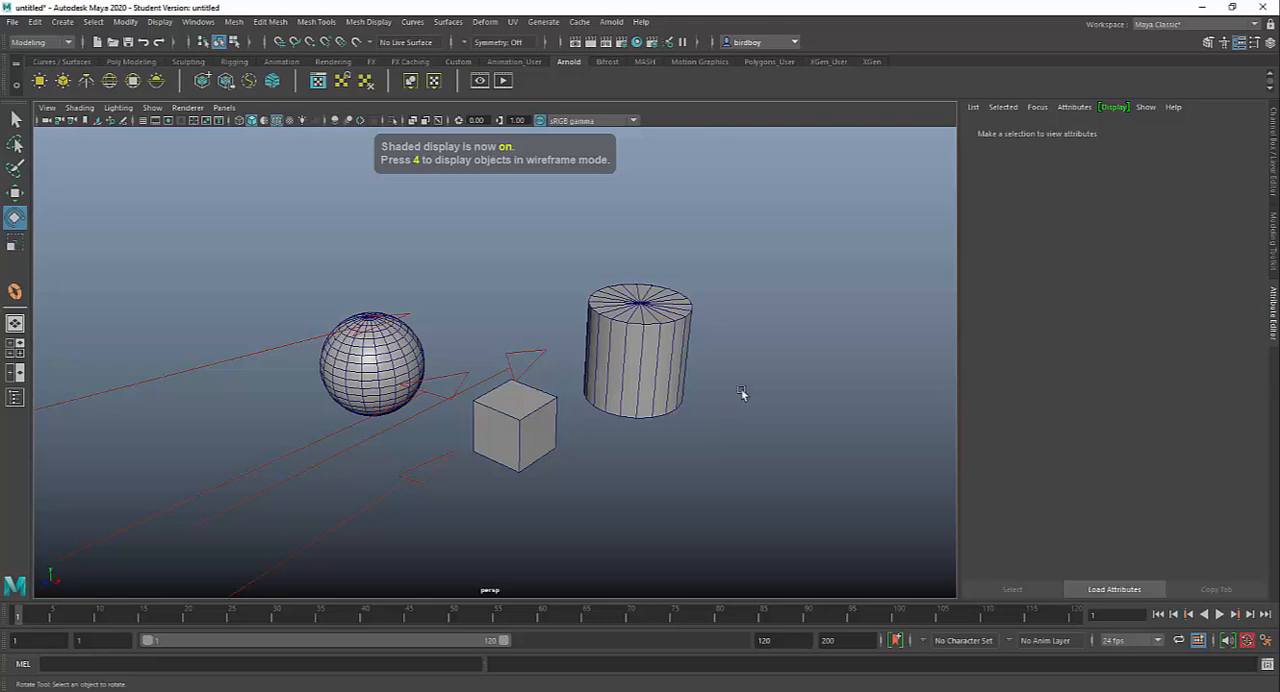
alt+drag(754, 437, 884, 435)
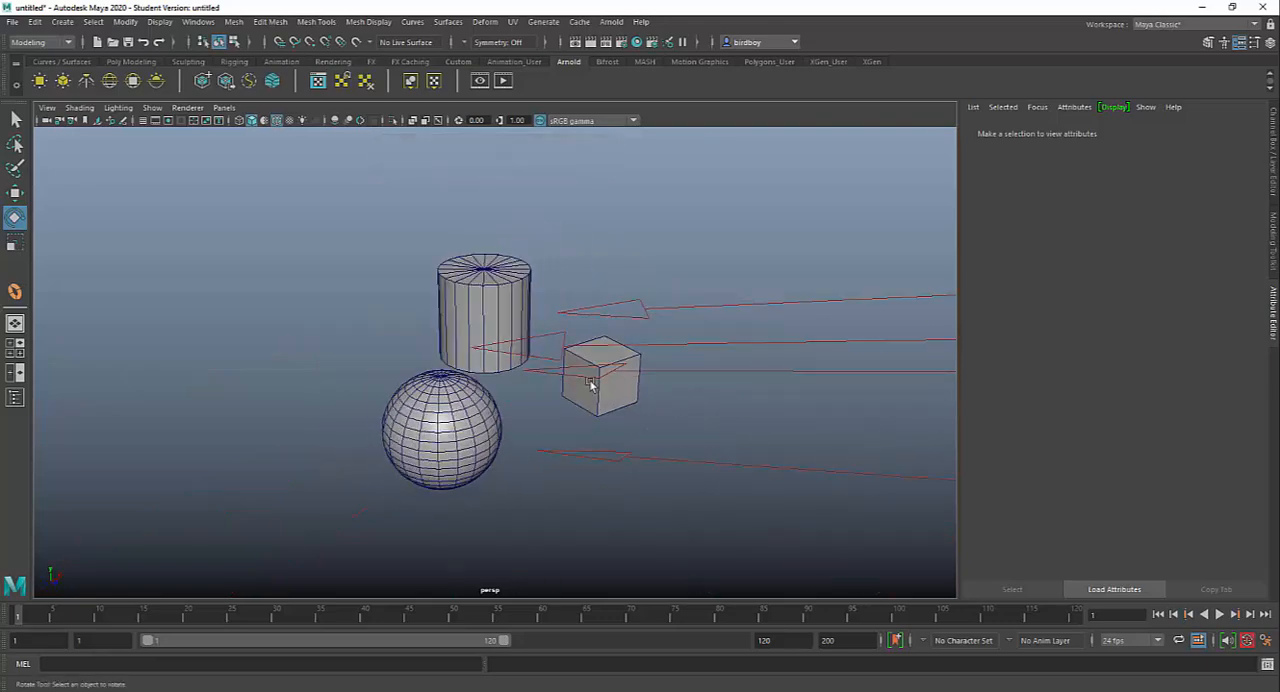
alt+right_drag(630, 492, 738, 594)
alt+right_drag(542, 494, 424, 398)
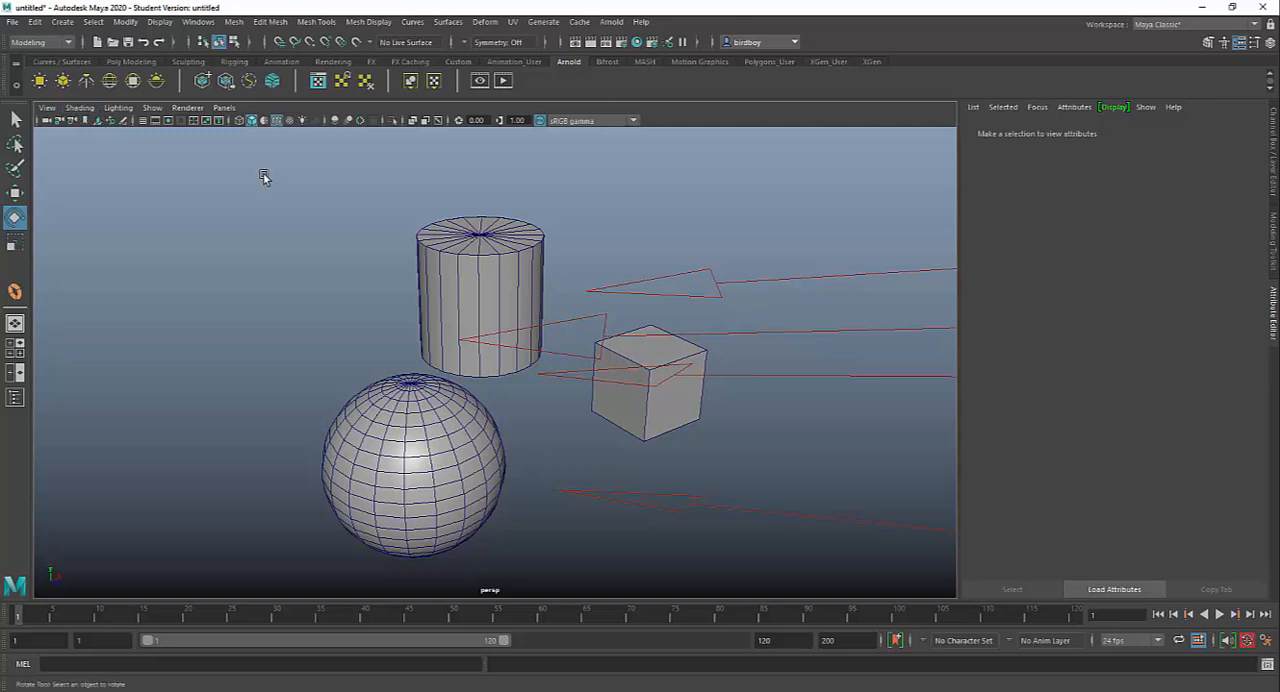
Step: Toggle the Wireframe on Shaded overlay, leaving it off
click(277, 121)
click(278, 122)
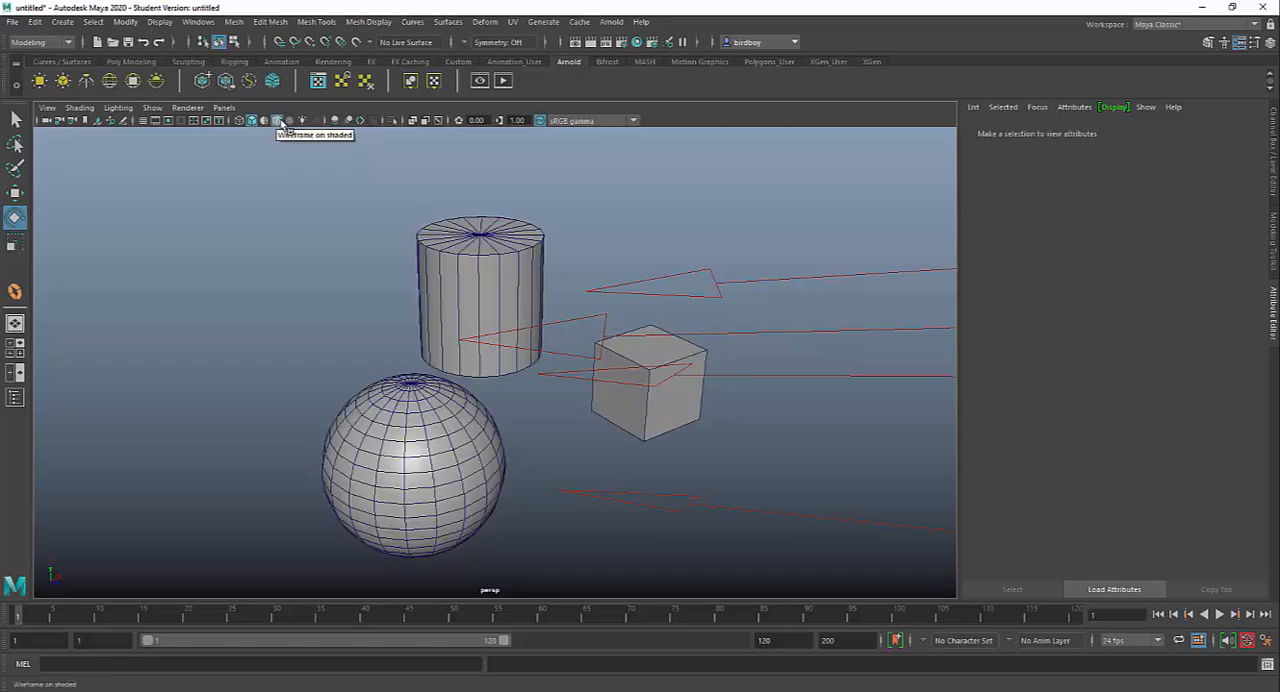
click(276, 122)
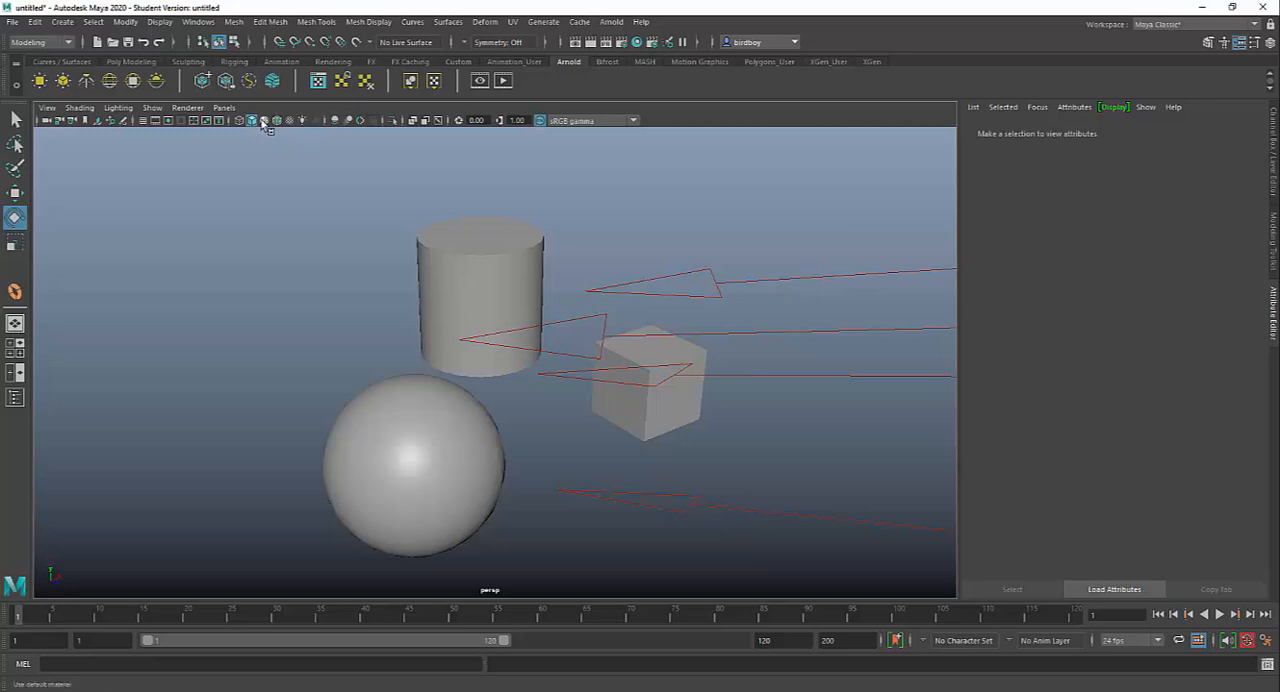
Step: Compare wireframe, smooth shaded and default-material display, returning to smooth shading with the assigned materials
click(239, 121)
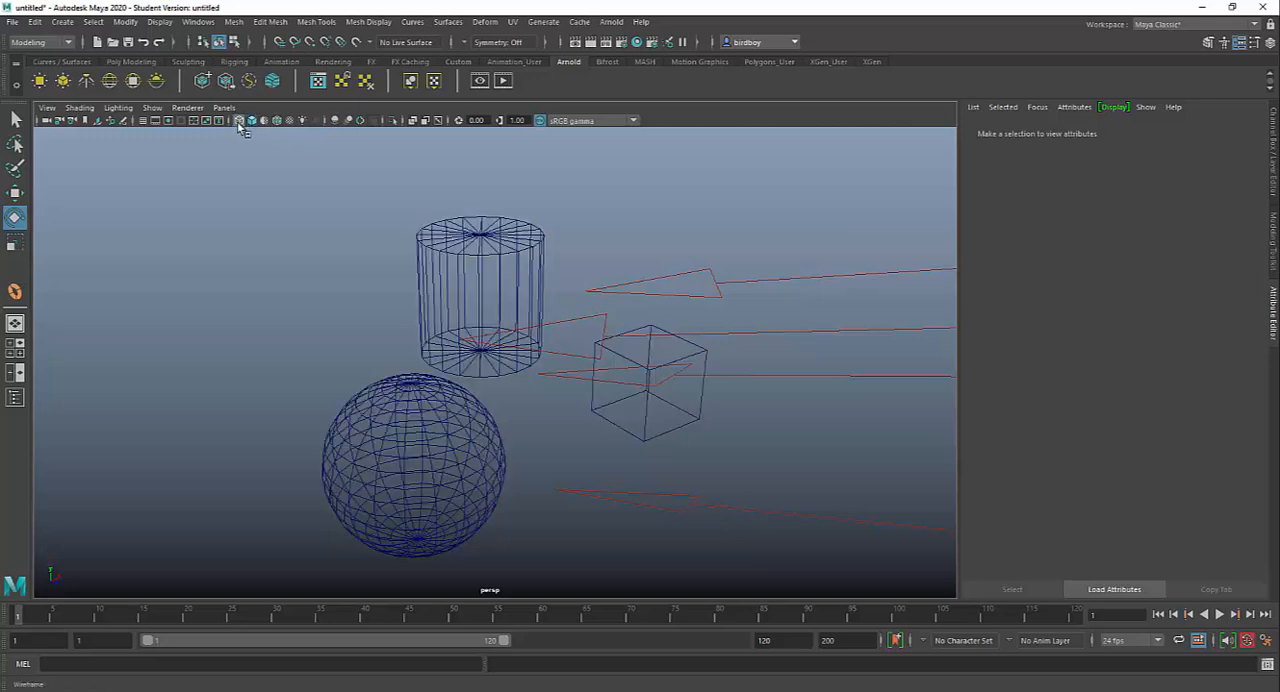
click(252, 121)
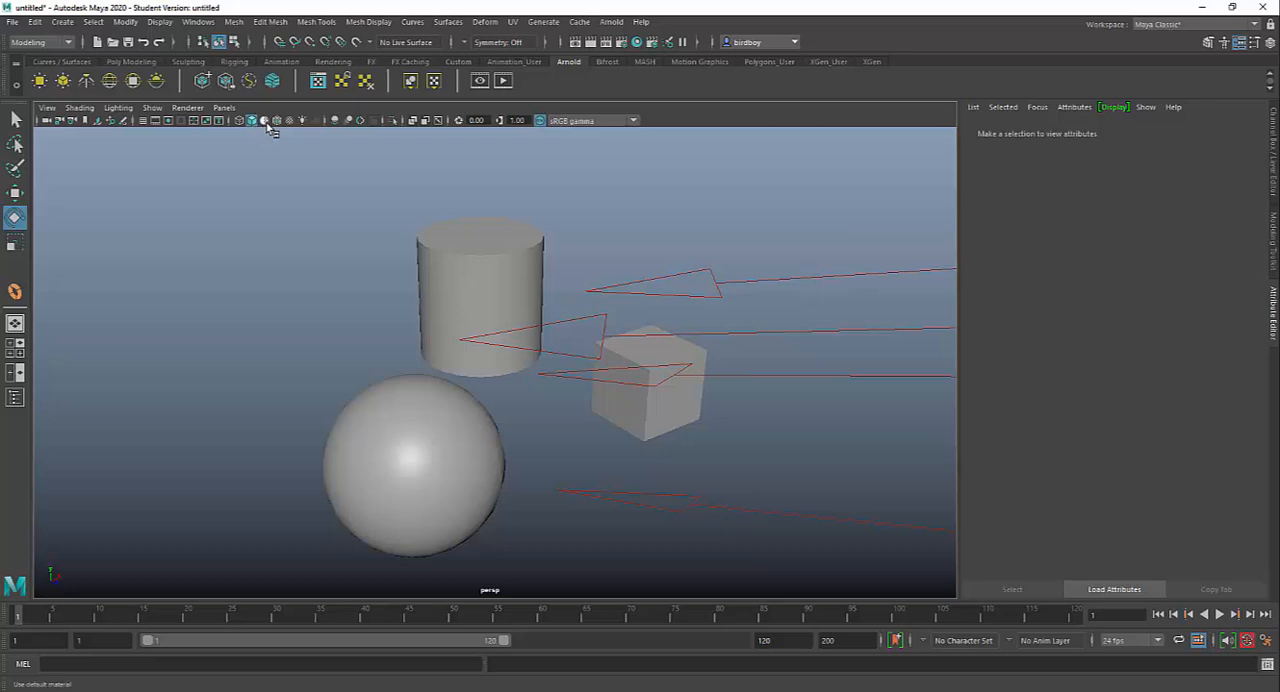
click(266, 121)
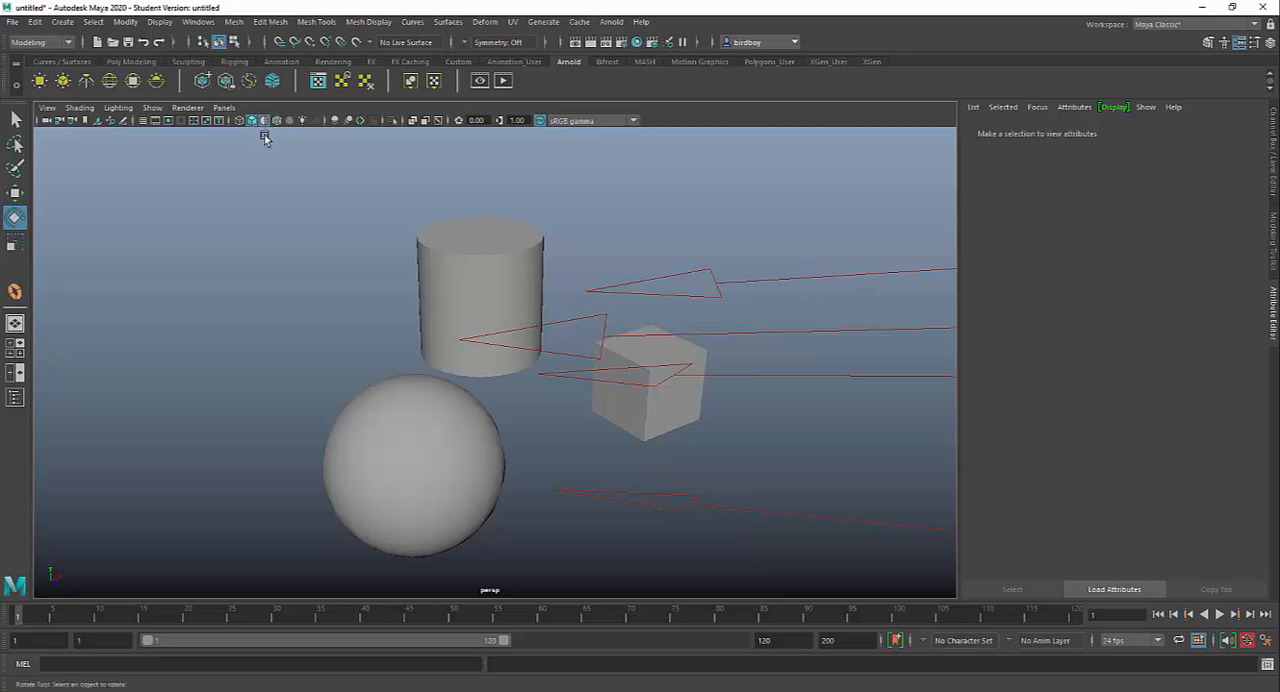
click(256, 122)
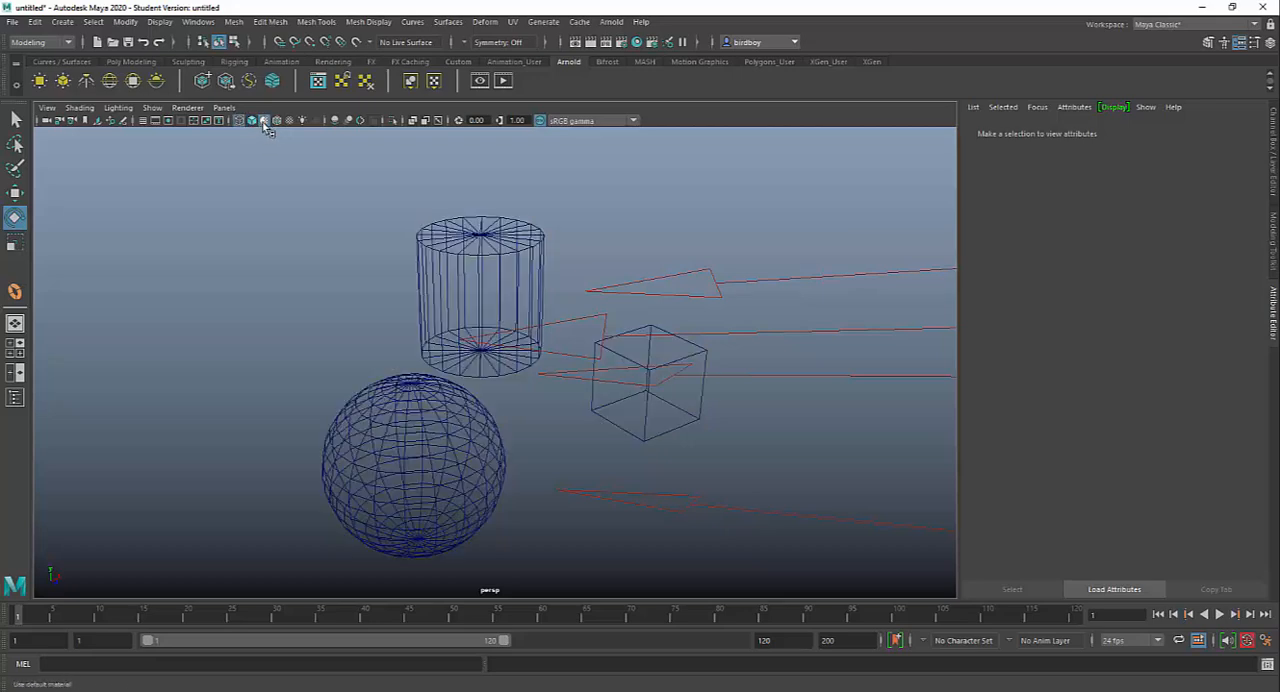
click(252, 121)
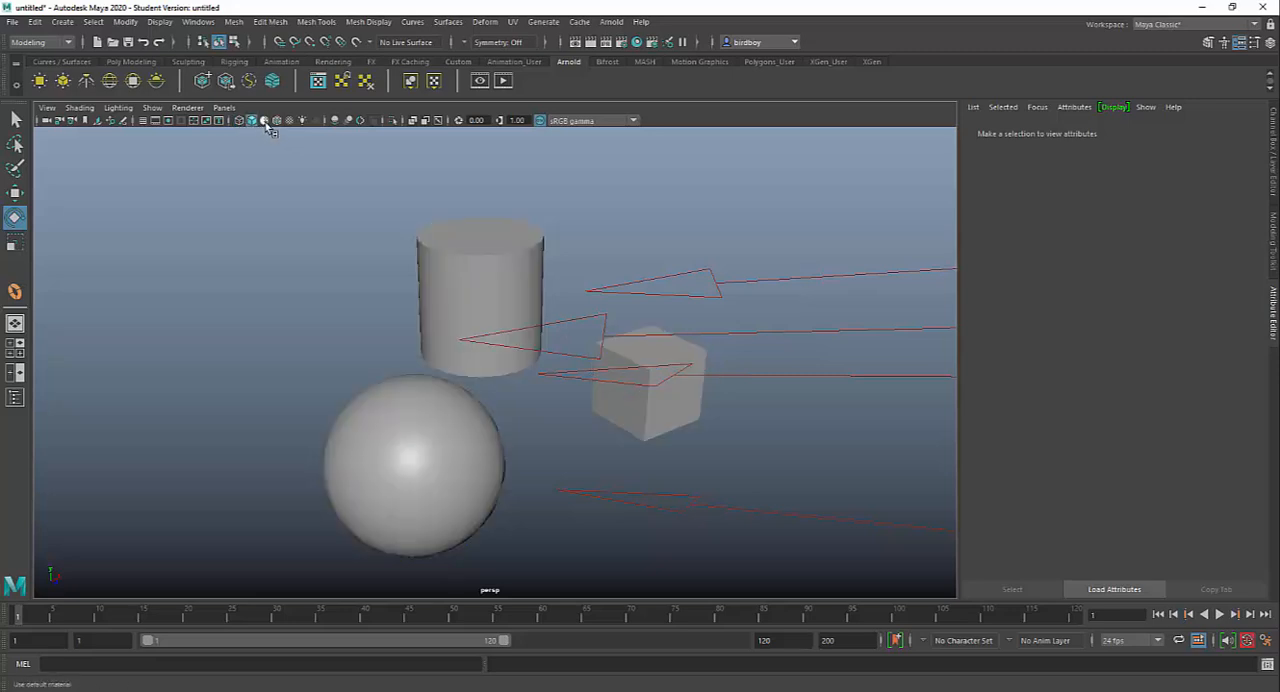
Step: Preview textures, scene lights and the wireframe overlay on the shaded objects, returning to plain shaded display
click(289, 121)
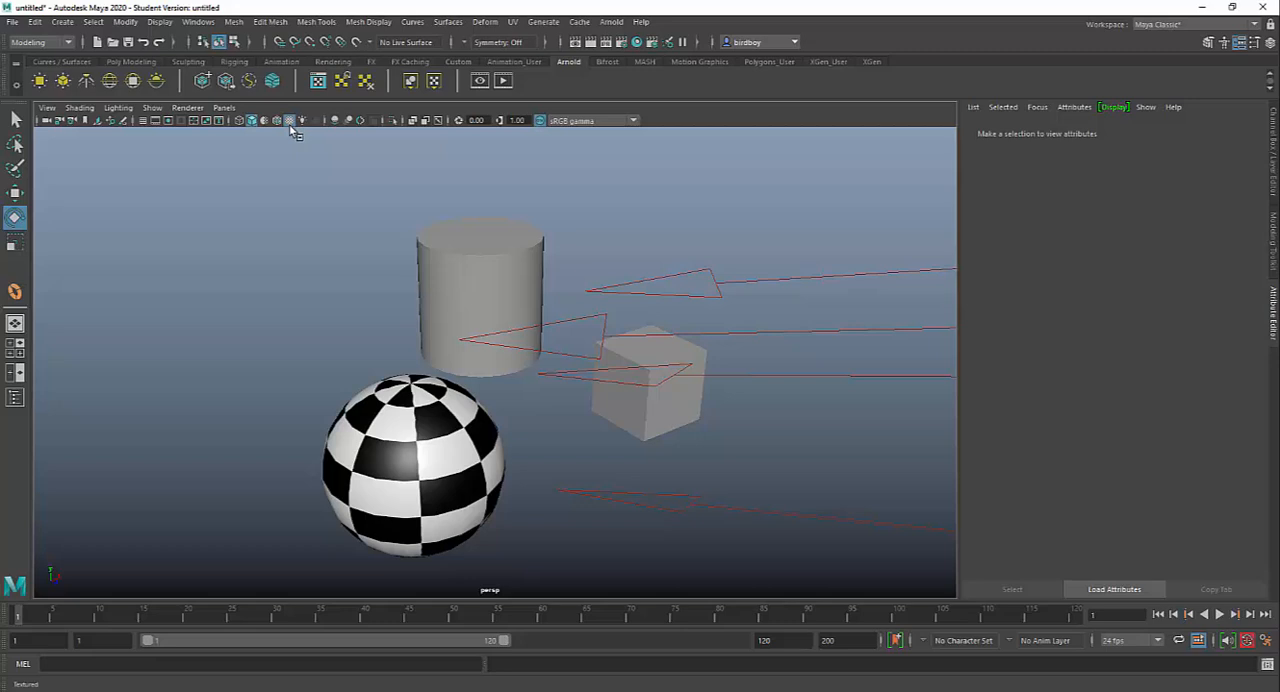
click(304, 121)
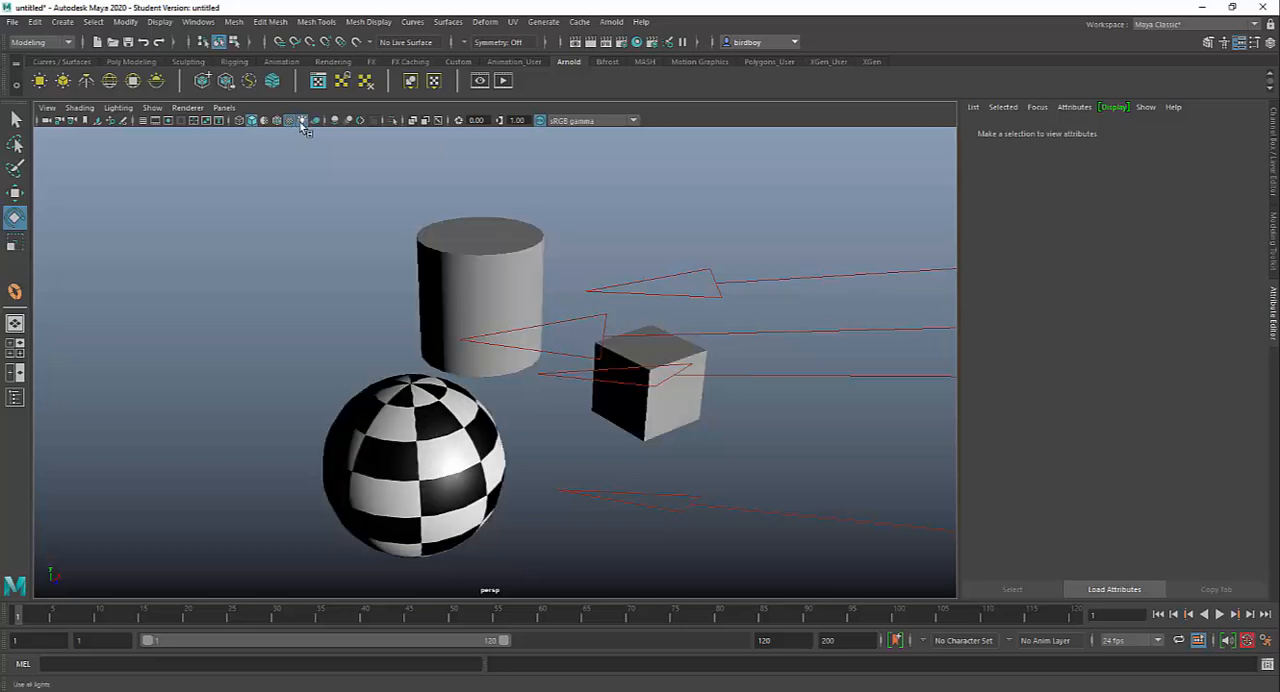
click(277, 121)
click(277, 121)
click(290, 121)
click(304, 121)
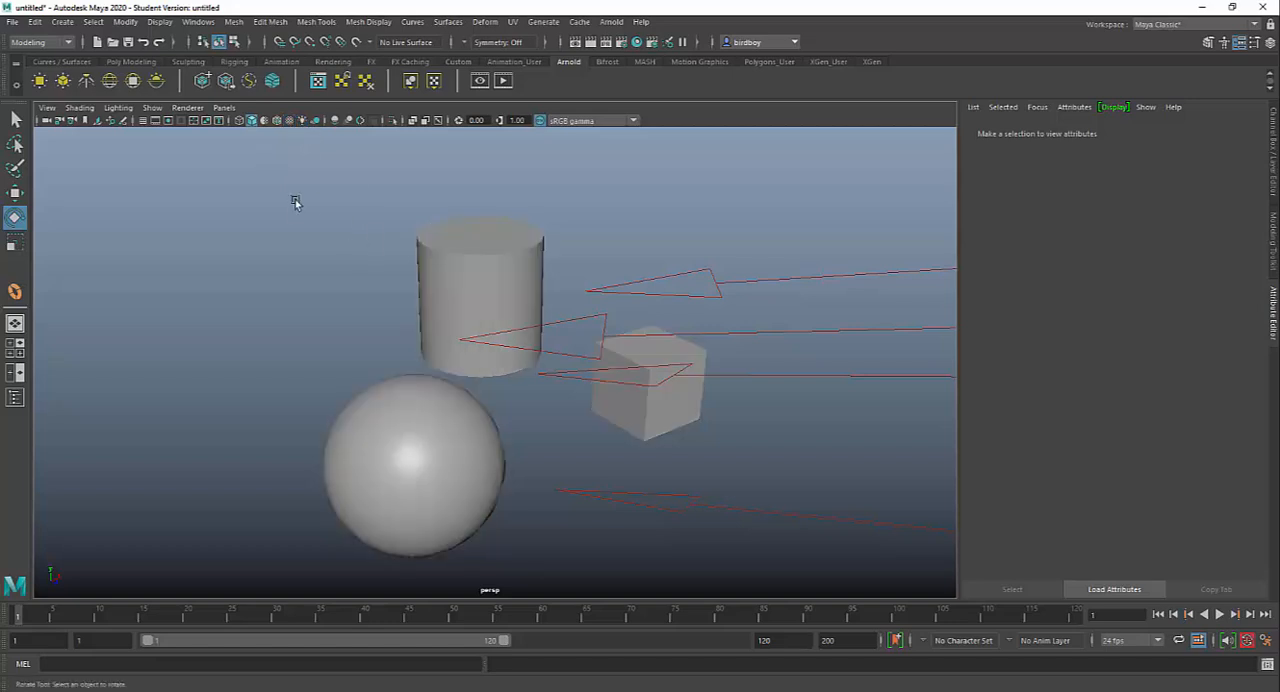
alt+drag(731, 334, 543, 341)
alt+middle_drag(523, 338, 500, 343)
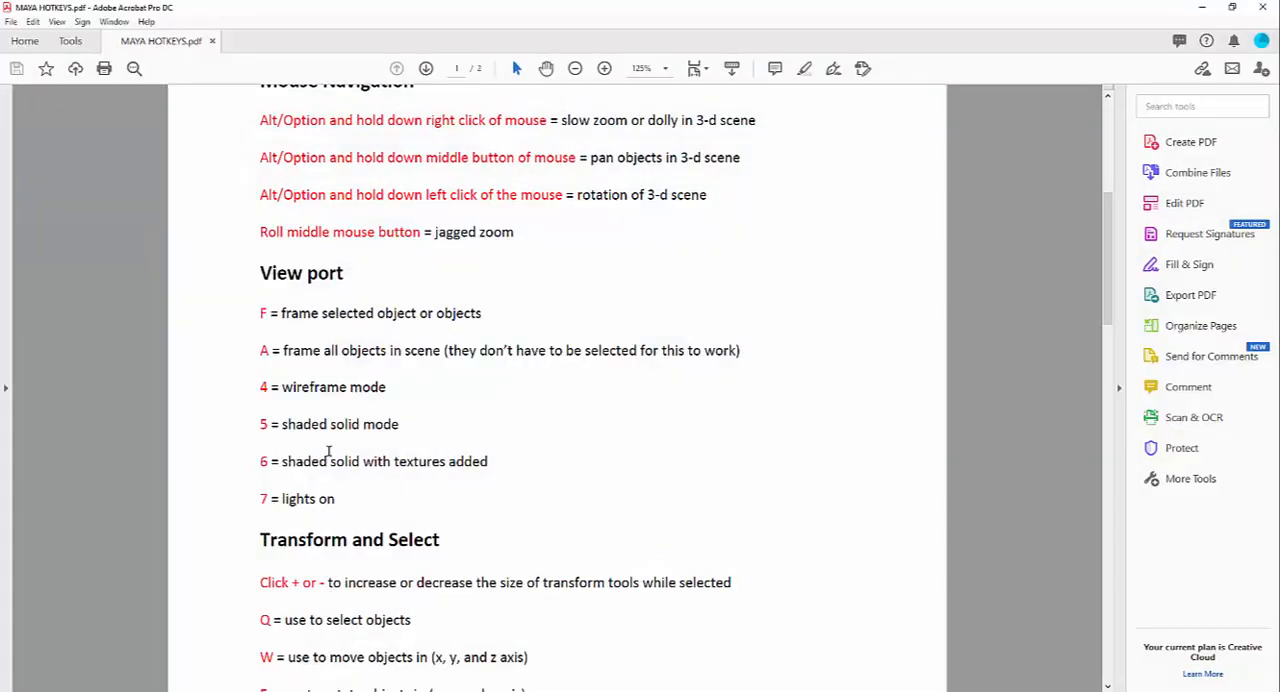
Step: Review the View port, Transform and Select, and Modeling Objects sections of MAYA HOTKEYS.pdf, then return to Maya
scroll(345, 486, down, 4)
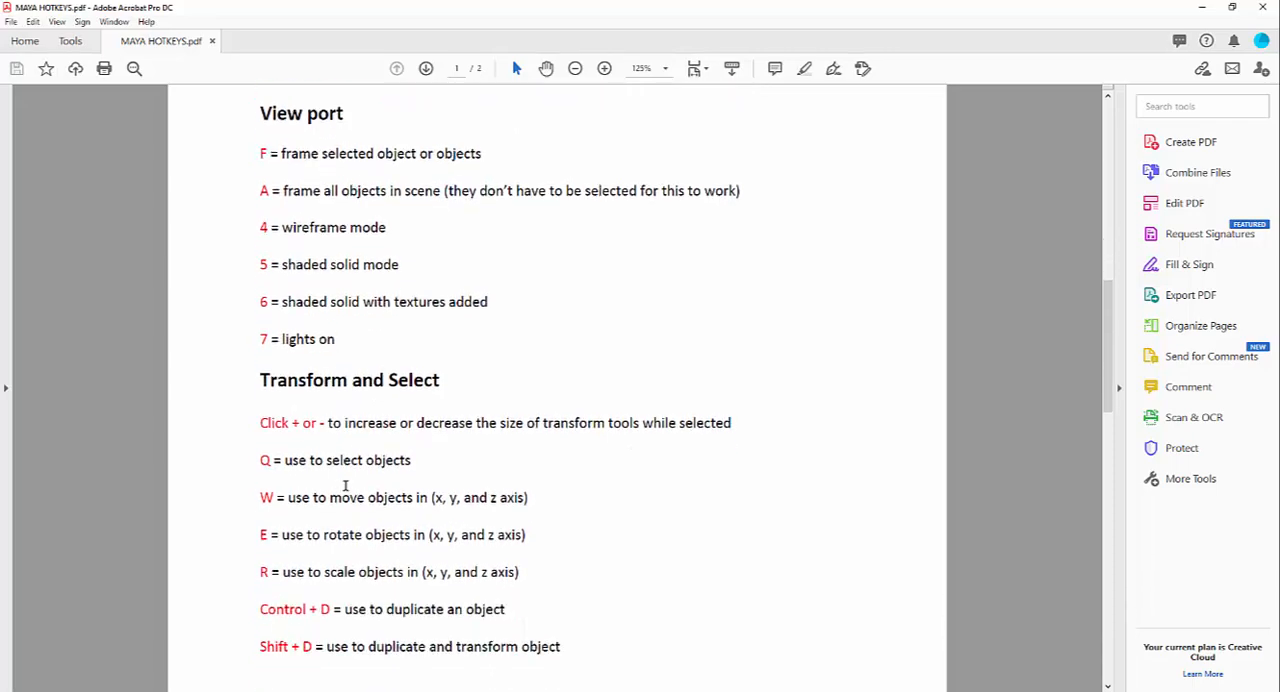
scroll(345, 486, down, 8)
scroll(345, 483, up, 7)
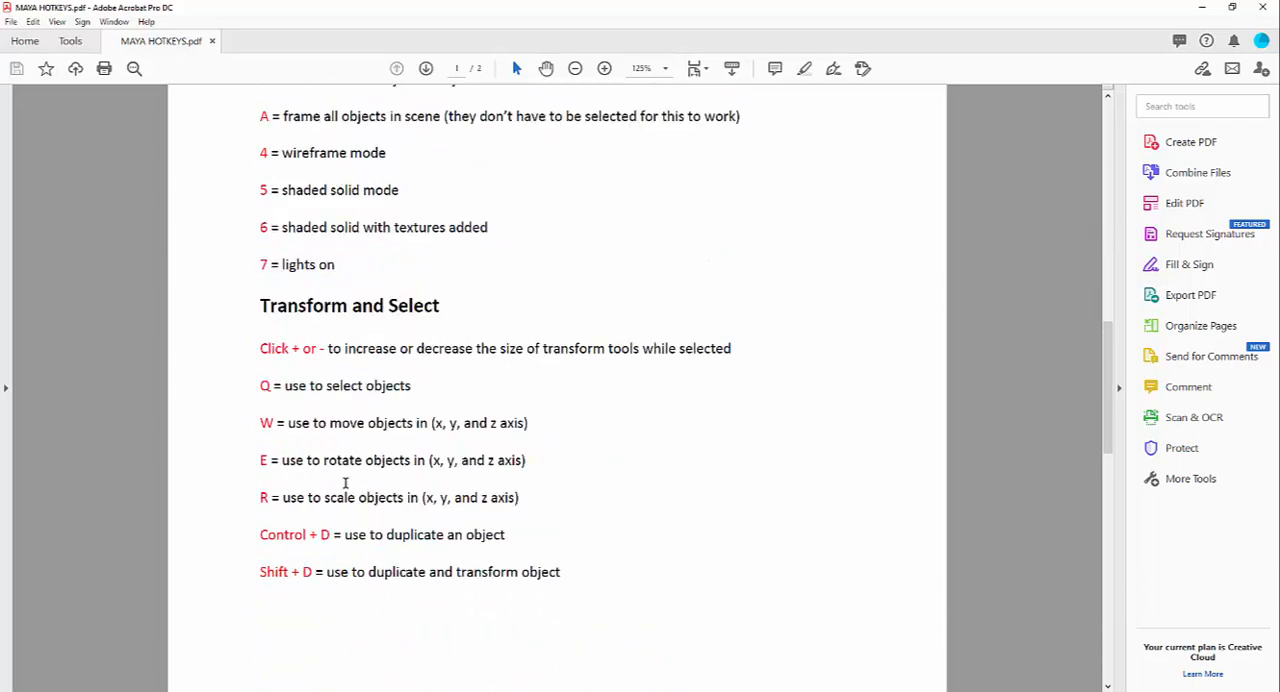
scroll(345, 483, up, 1)
scroll(345, 483, down, 1)
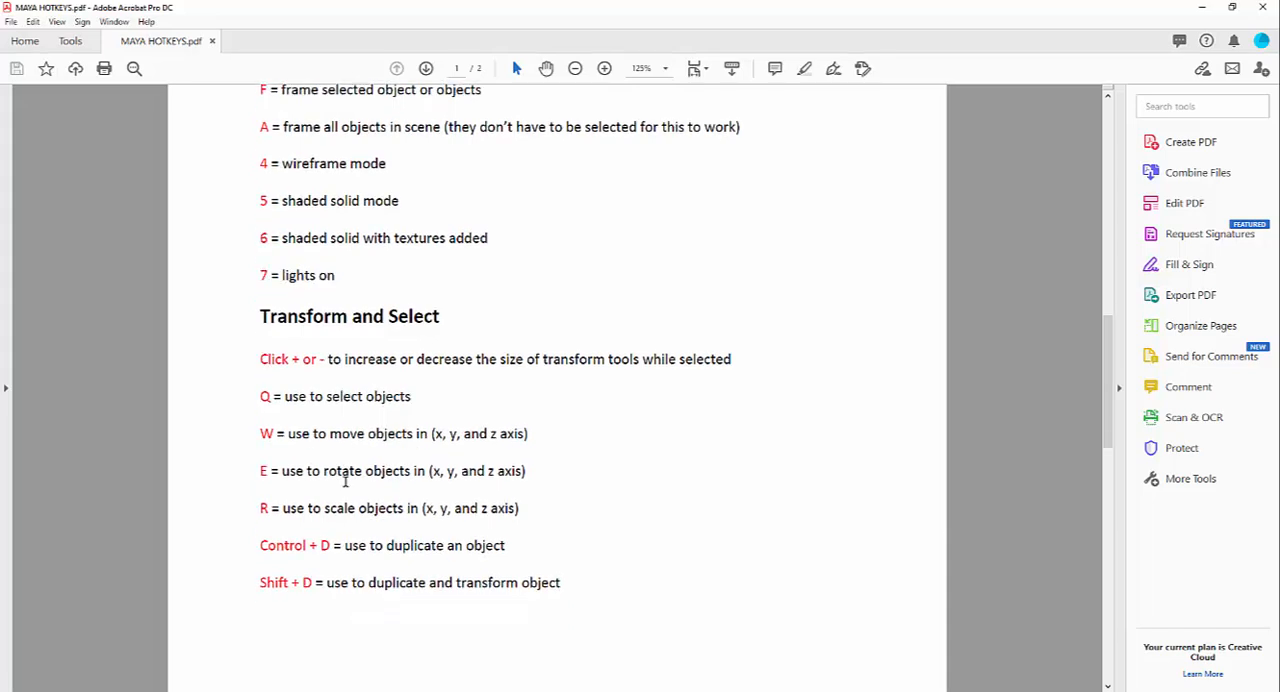
scroll(345, 481, down, 5)
scroll(345, 483, up, 5)
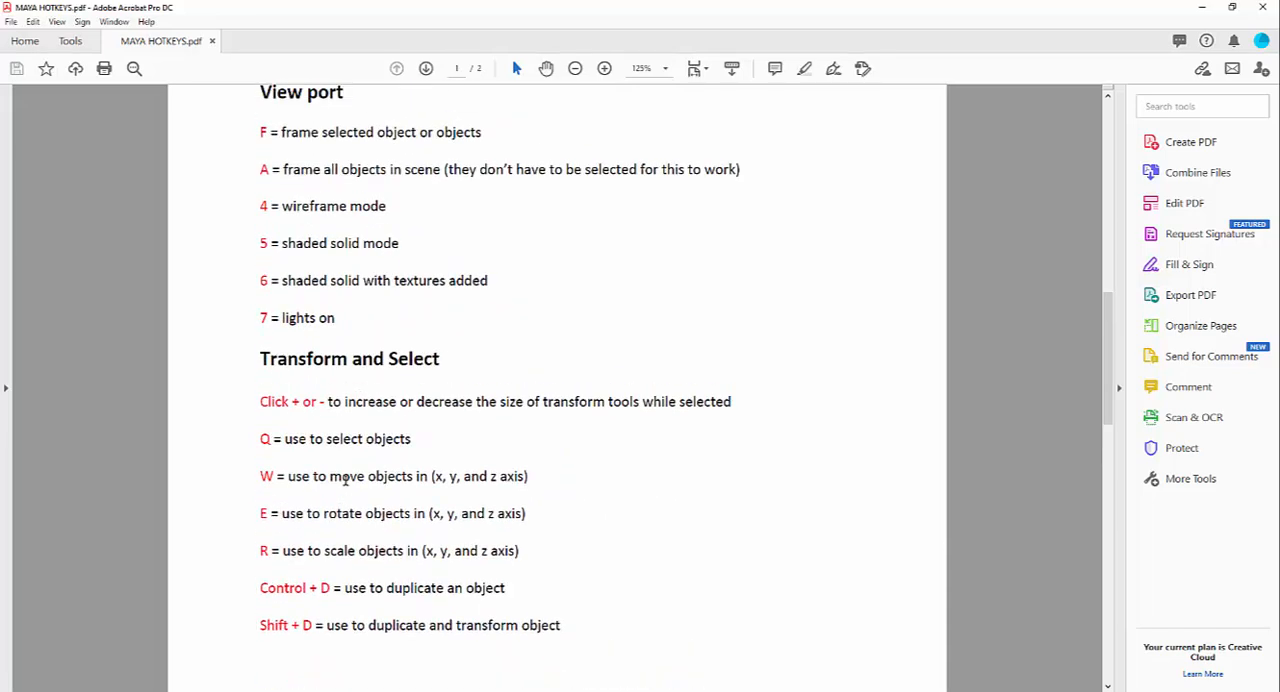
drag(1108, 320, 1105, 387)
drag(1108, 347, 1108, 344)
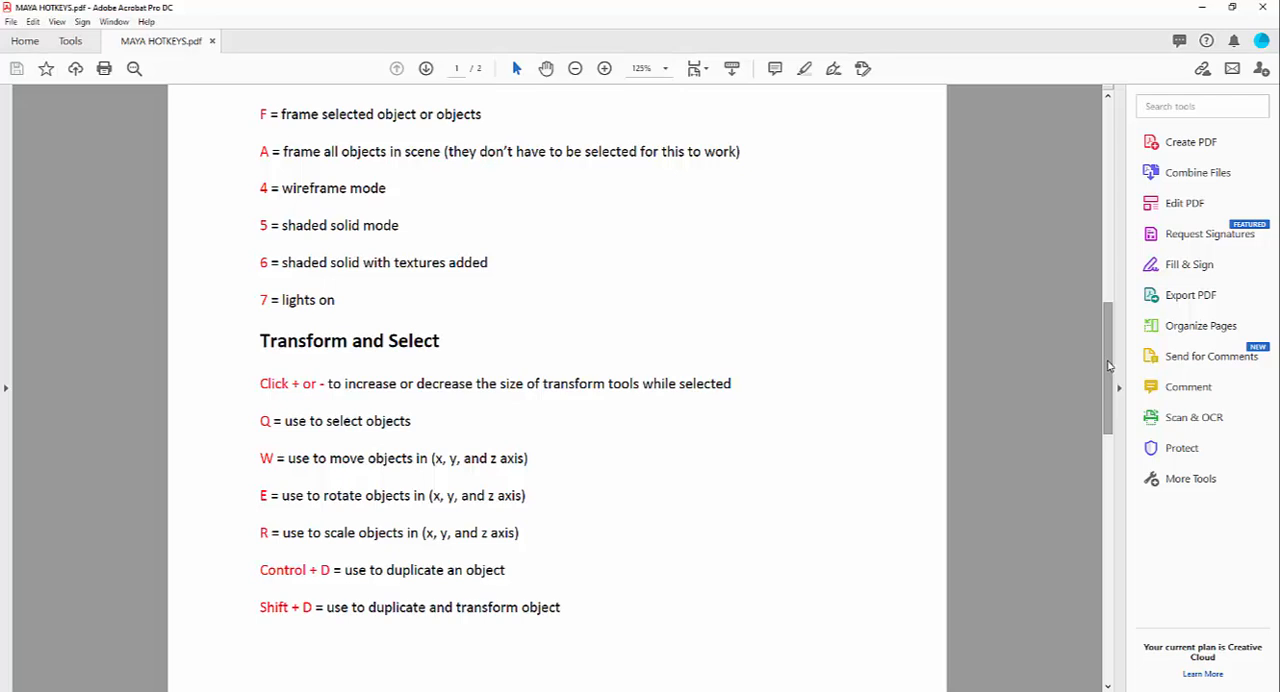
drag(1108, 366, 1108, 406)
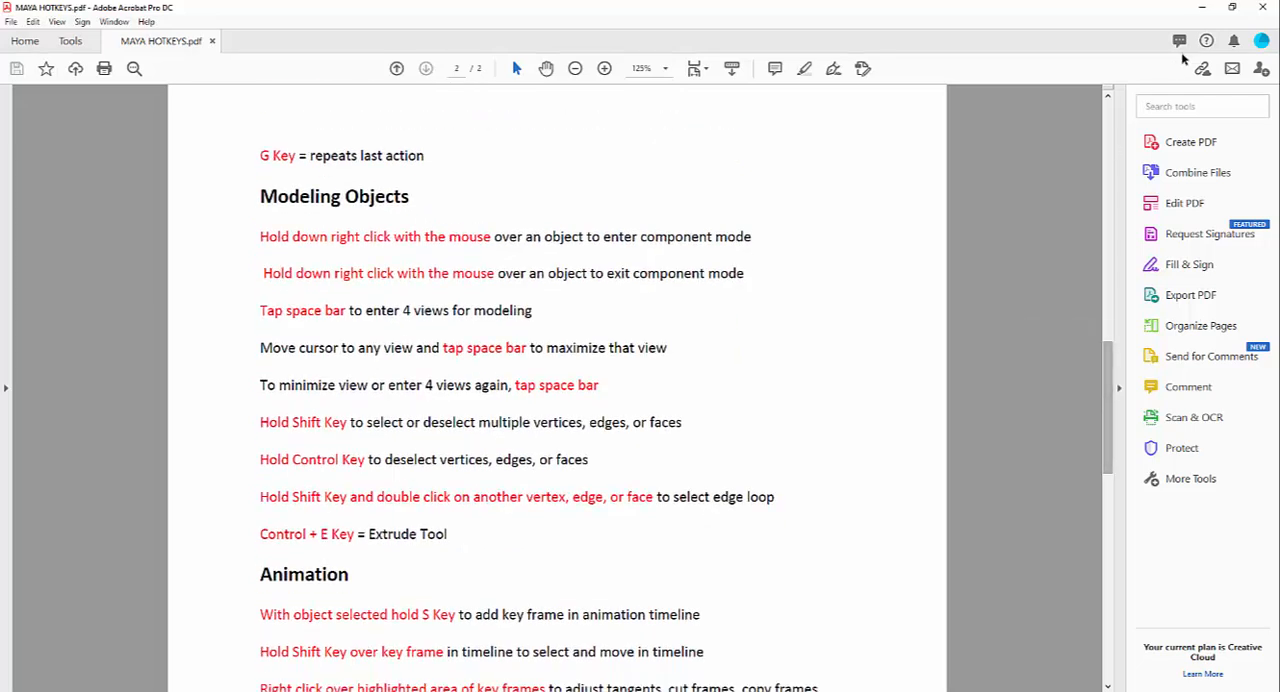
click(1202, 7)
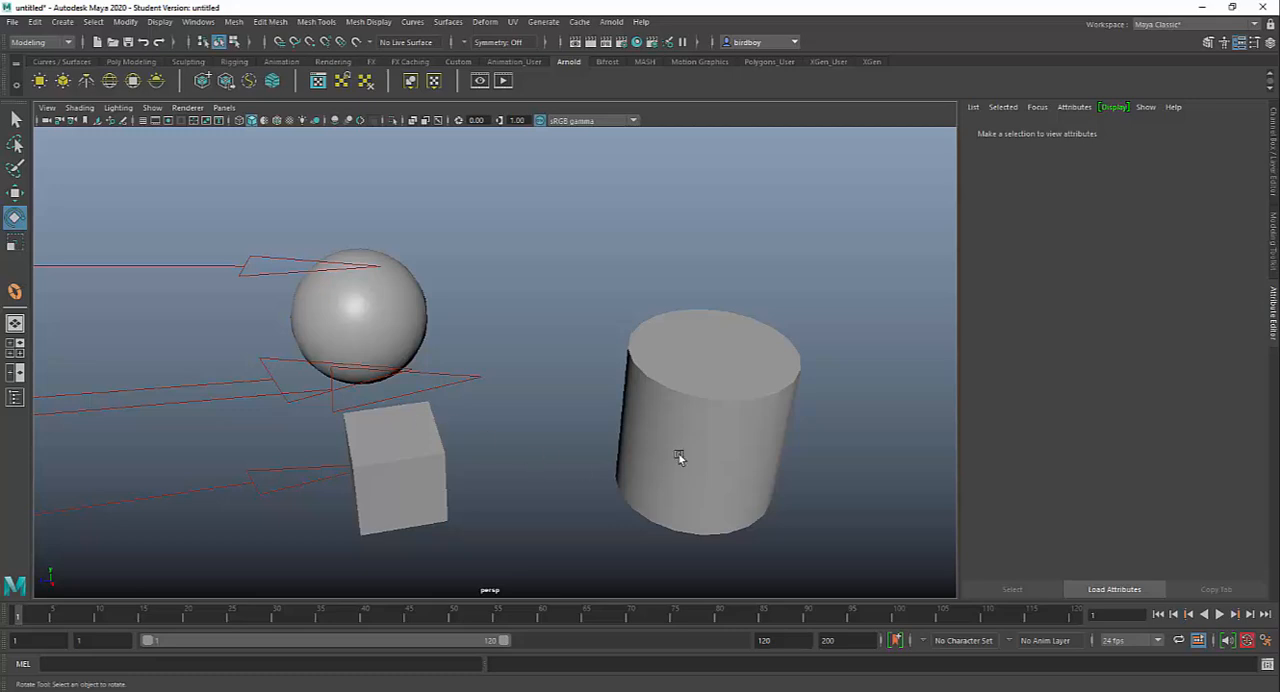
Step: Select the cylinder and activate the Select tool
alt+drag(697, 436, 591, 403)
click(598, 418)
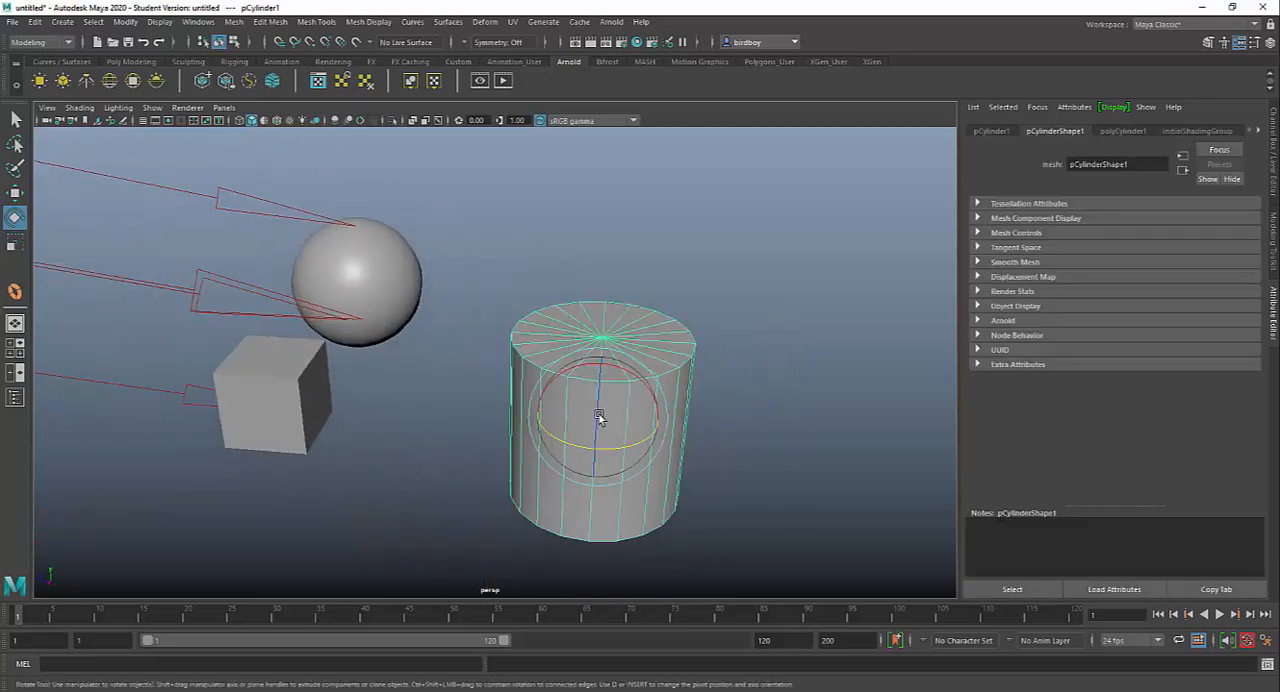
key(q)
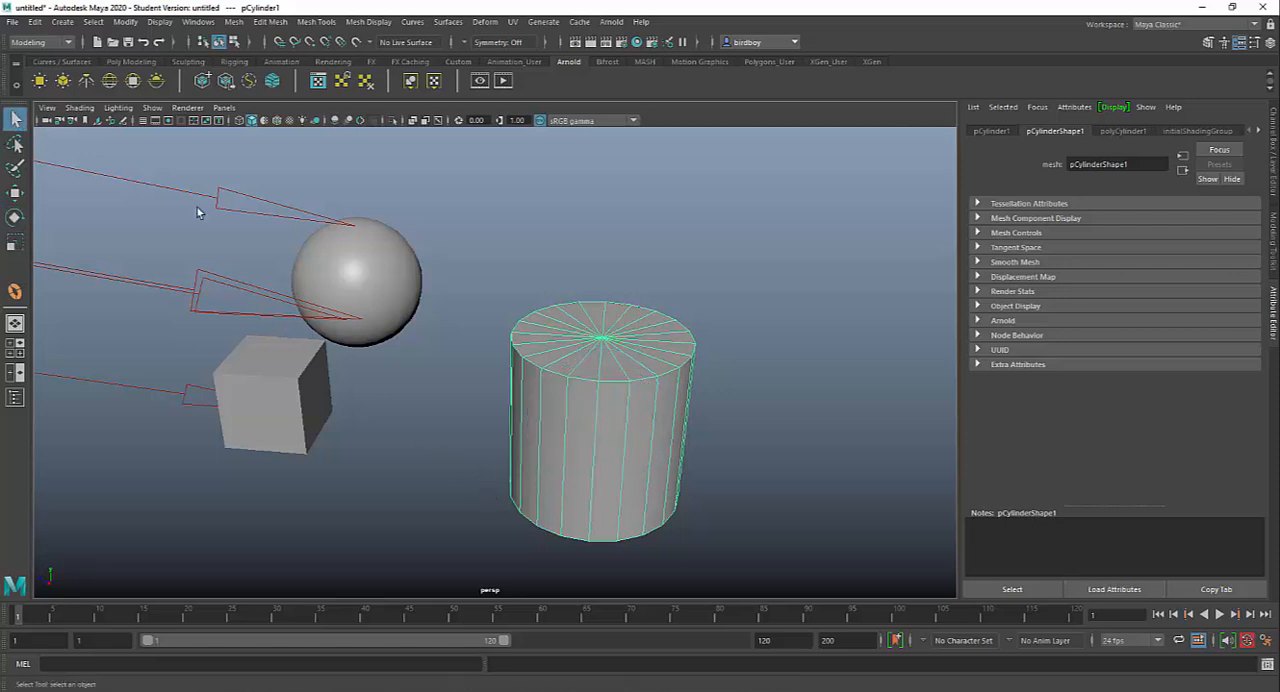
Step: Select the cube and move it with the Move tool along Z, Y and X to about X 0.943, Y 0.54, Z -1.2
click(361, 293)
click(295, 440)
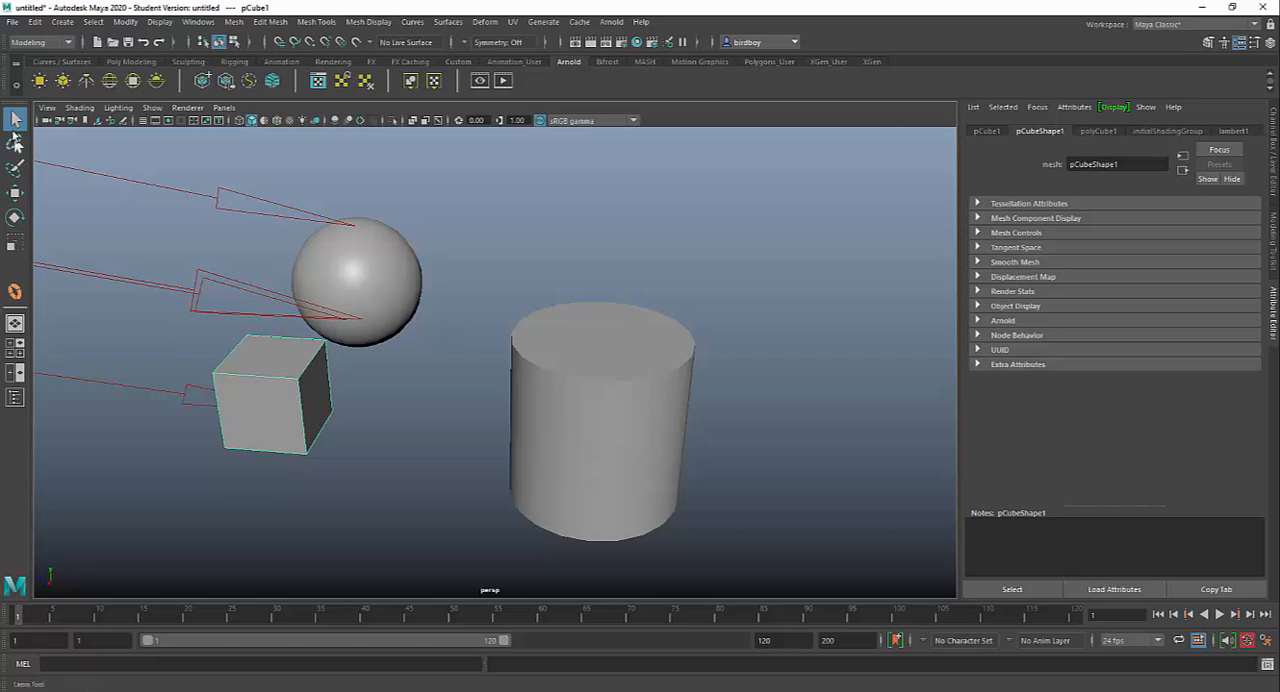
key(w)
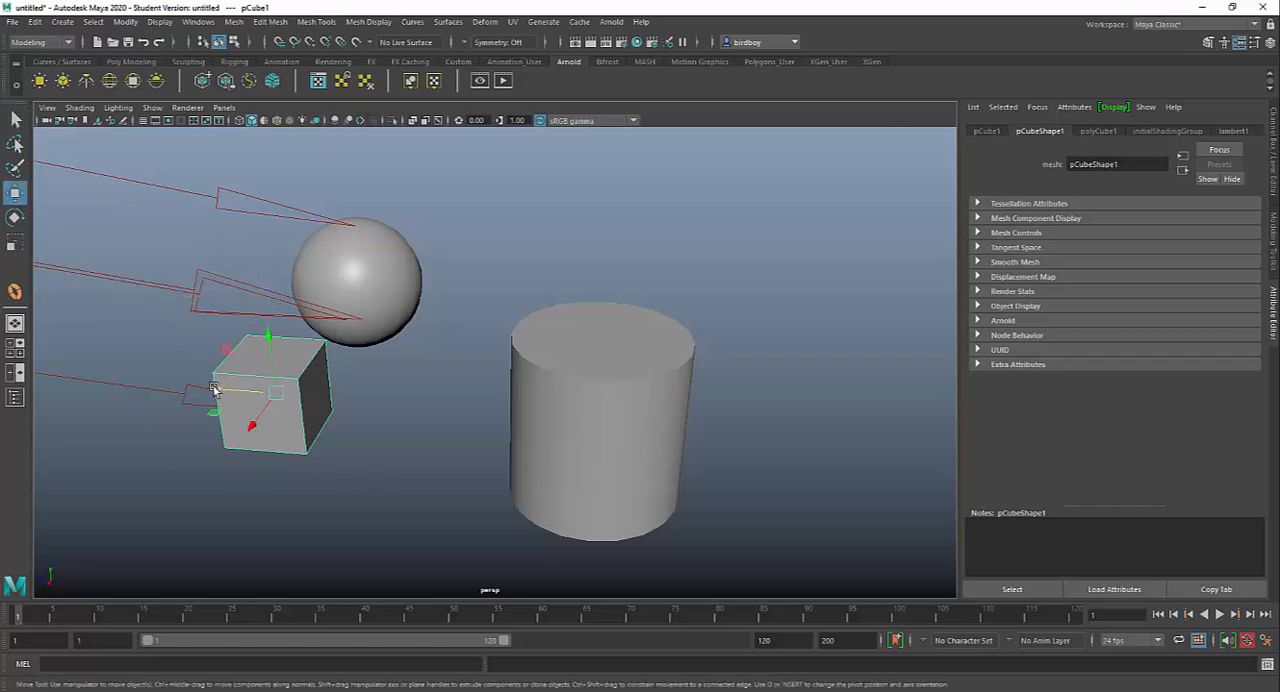
drag(216, 390, 266, 404)
drag(322, 344, 317, 312)
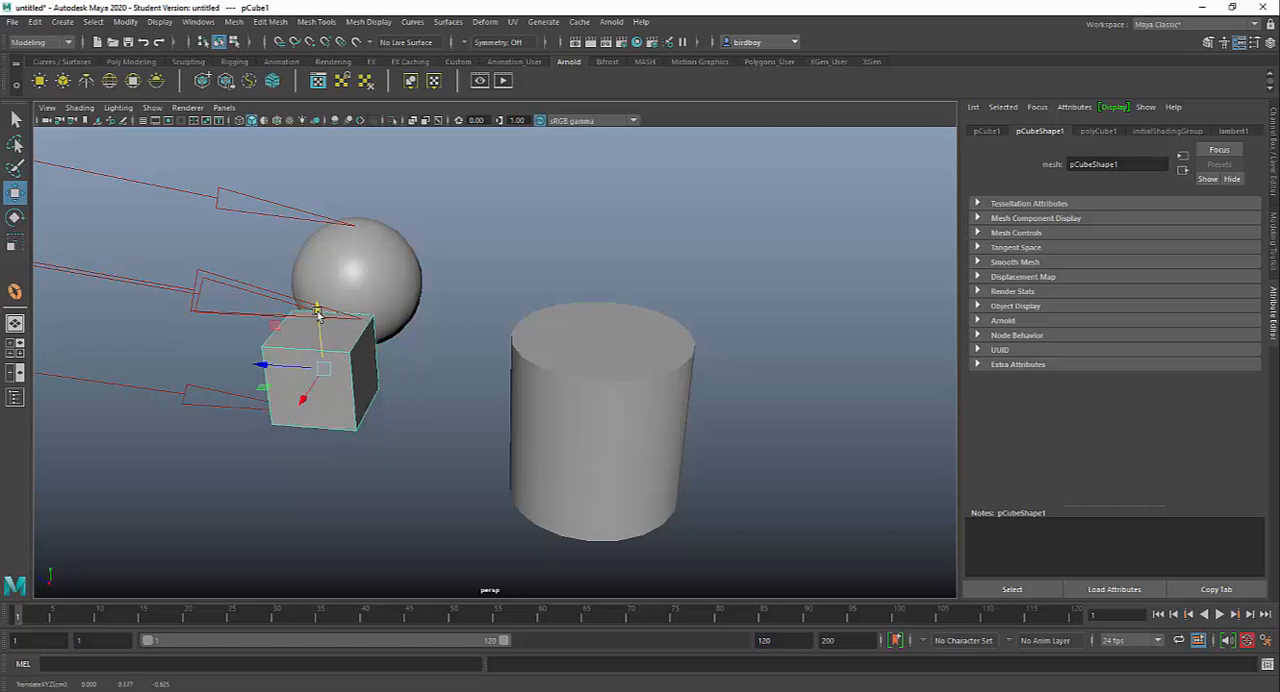
drag(303, 400, 347, 400)
Step: Show the cube's transform channels and move it freely to about X 1.04, Y 0.557, Z -0.472
click(1272, 150)
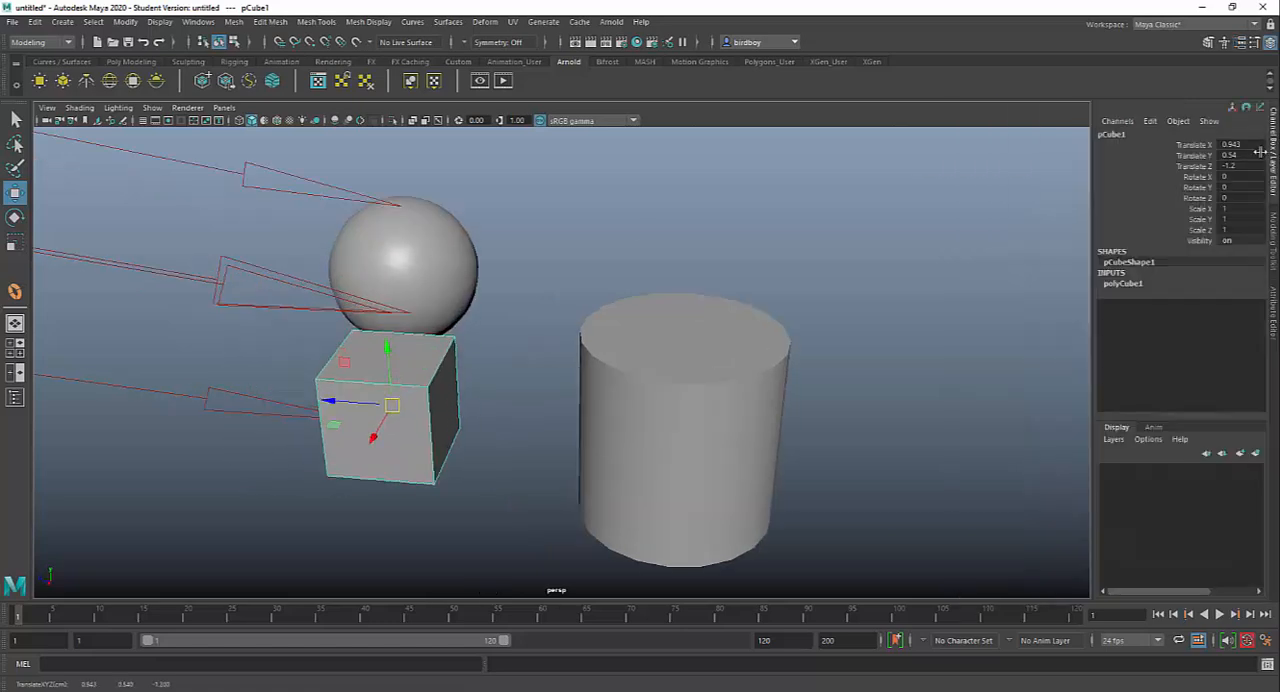
drag(1238, 146, 1232, 166)
drag(394, 405, 332, 420)
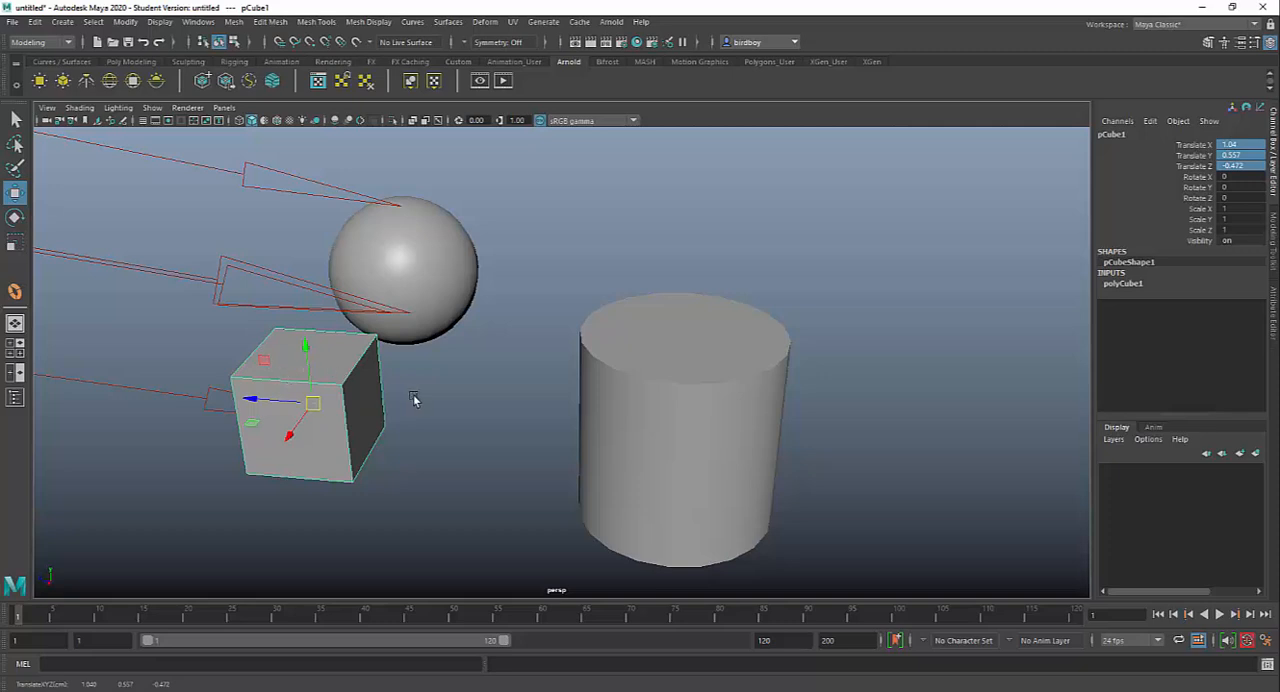
Step: Rotate the cube around its separate axes to about X -9.3, Y -46.2 and Z -15.9 degrees
key(e)
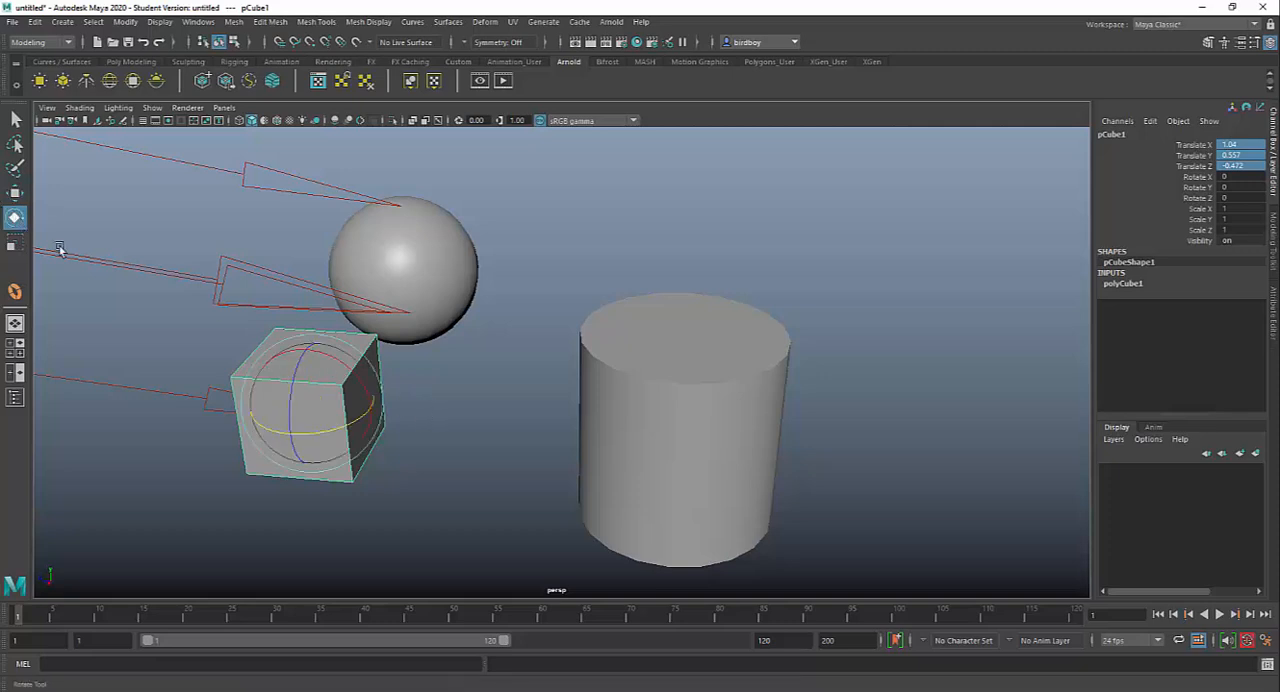
drag(354, 378, 368, 428)
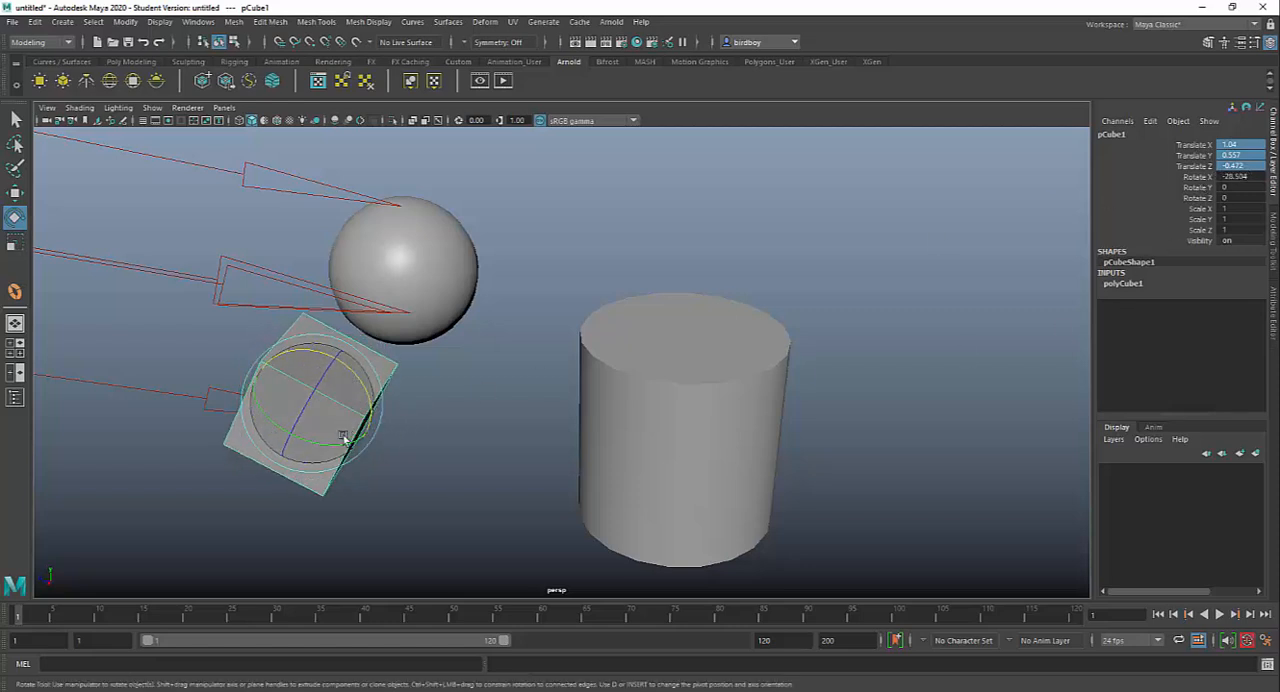
drag(330, 445, 281, 447)
drag(283, 374, 255, 395)
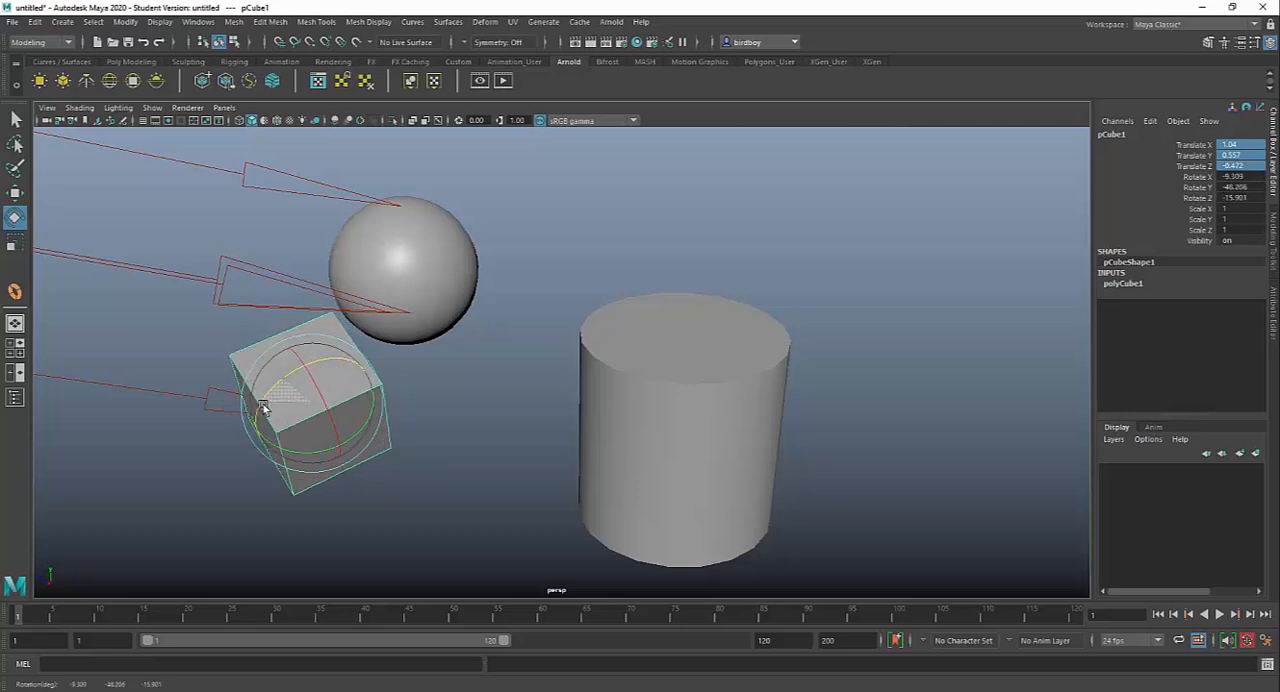
Step: Adjust only the cube's Rotate Y channel interactively in the viewport to about -88.2 degrees
click(1211, 189)
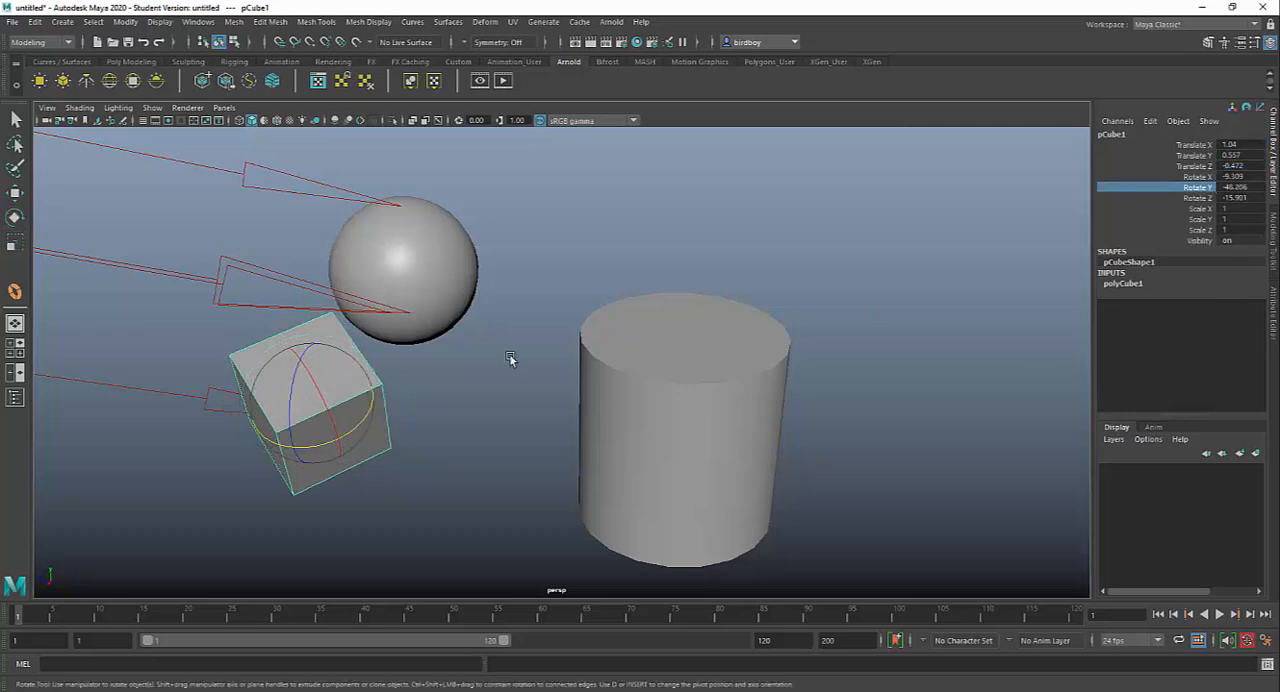
middle_drag(510, 358, 555, 378)
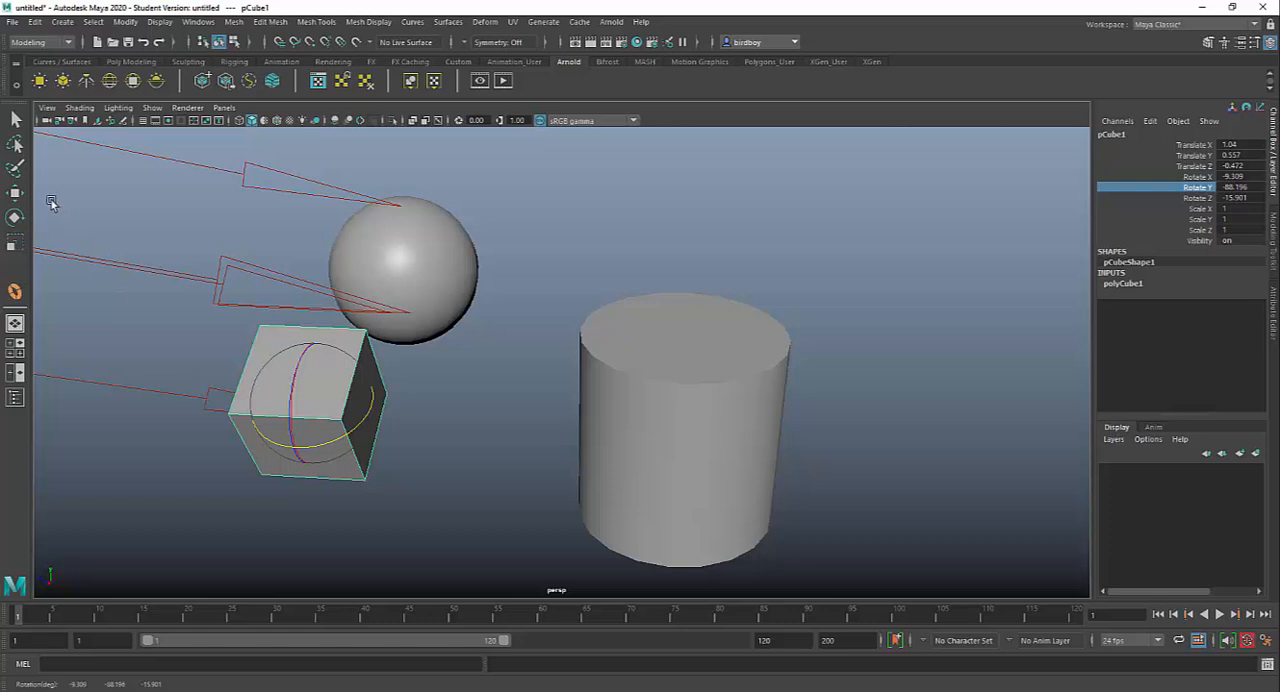
Step: Scale the cube uniformly with the Scale tool and squash it along its local Z axis into a thinner block
key(r)
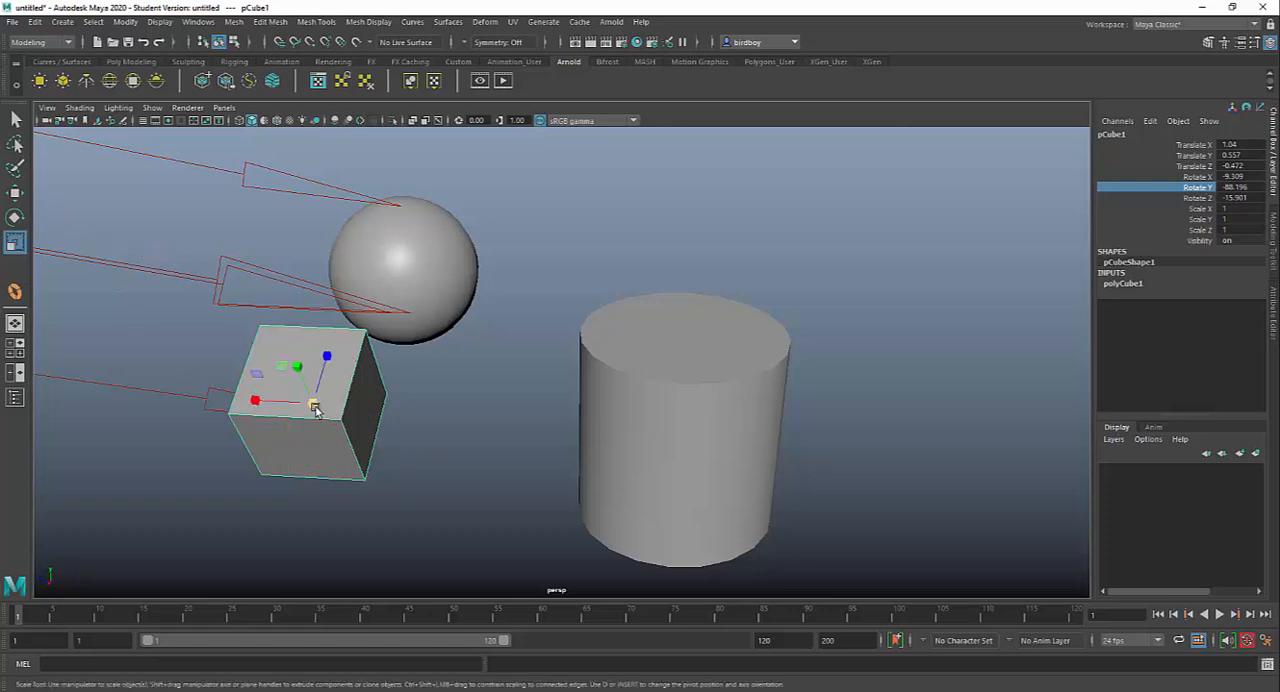
drag(315, 405, 386, 423)
drag(328, 358, 306, 401)
Step: Scale the cylinder down in height to about 0.573 and out to about 1.31 in X and Z
click(723, 399)
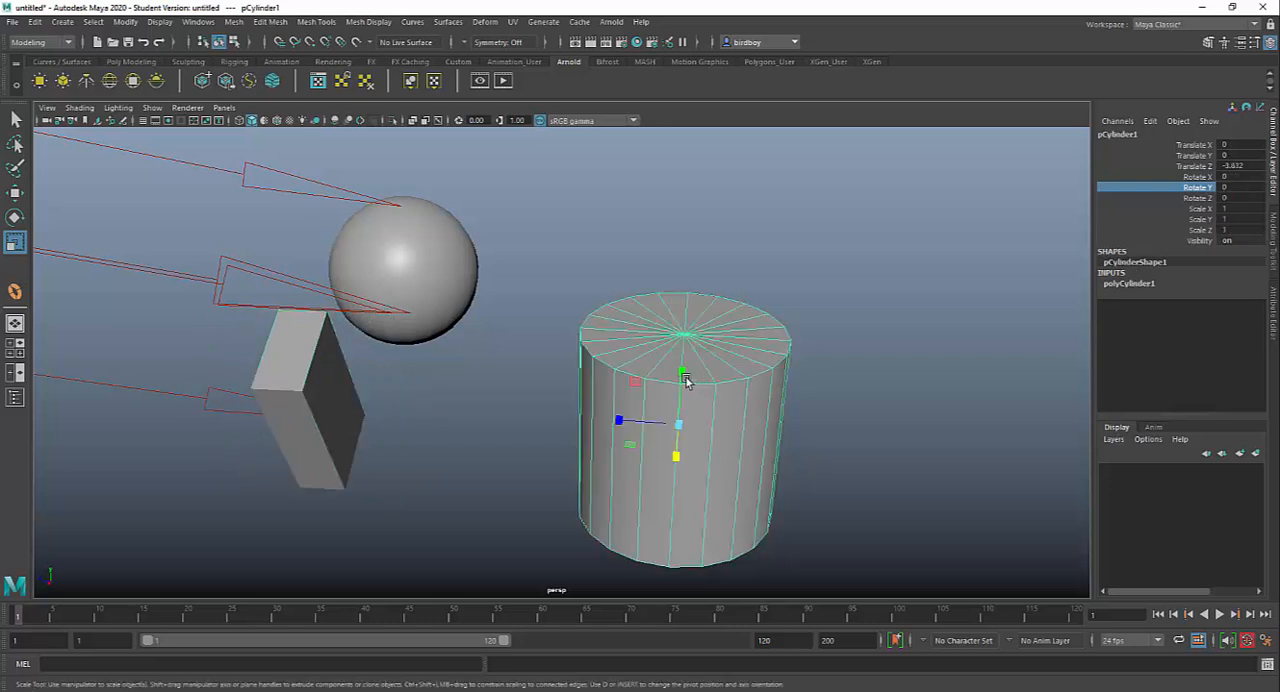
drag(682, 372, 724, 469)
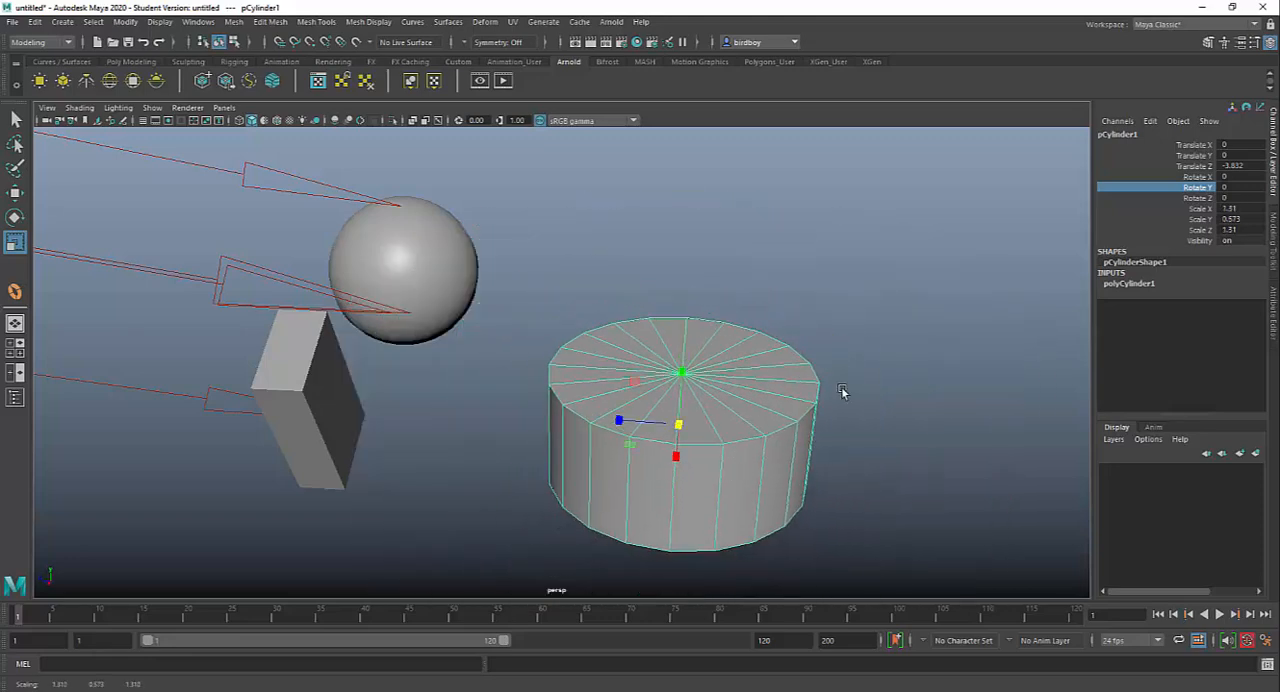
Step: Reset the cylinder's transforms by setting all translate and rotate values to 0 and all scale values to 1
alt+drag(888, 403, 998, 230)
drag(1236, 146, 1236, 198)
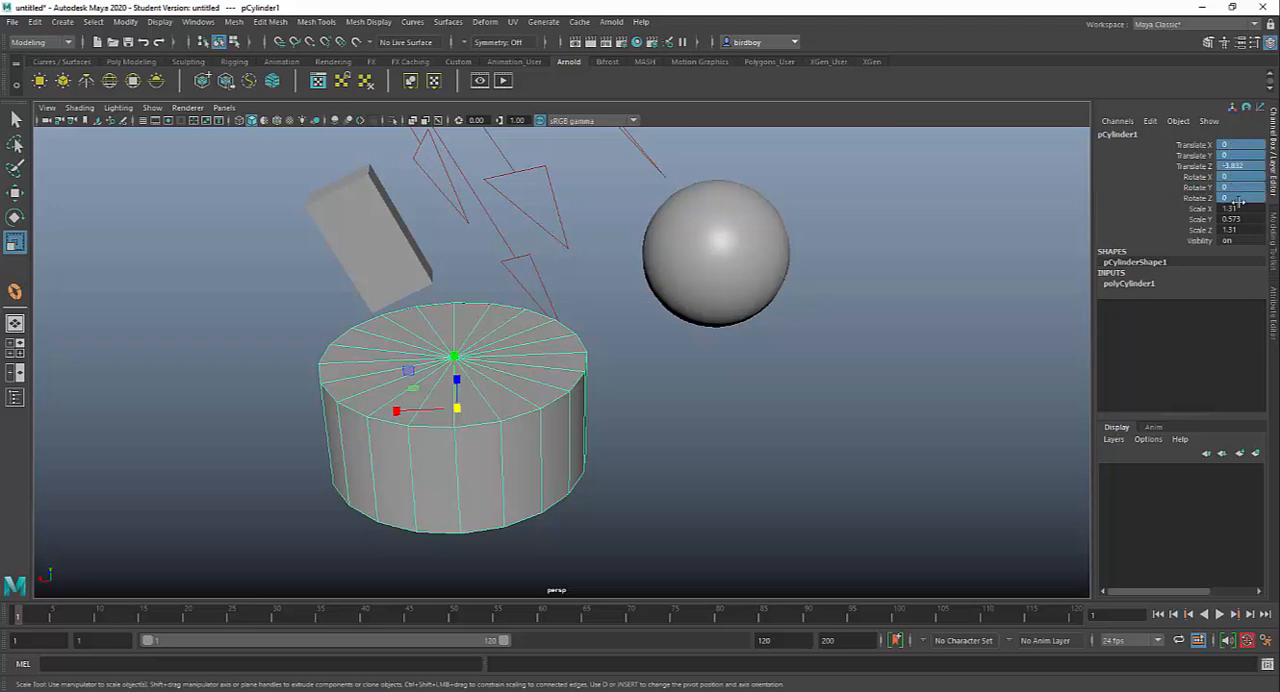
text(0)
key(Return)
drag(1254, 210, 1252, 229)
double_click(1252, 229)
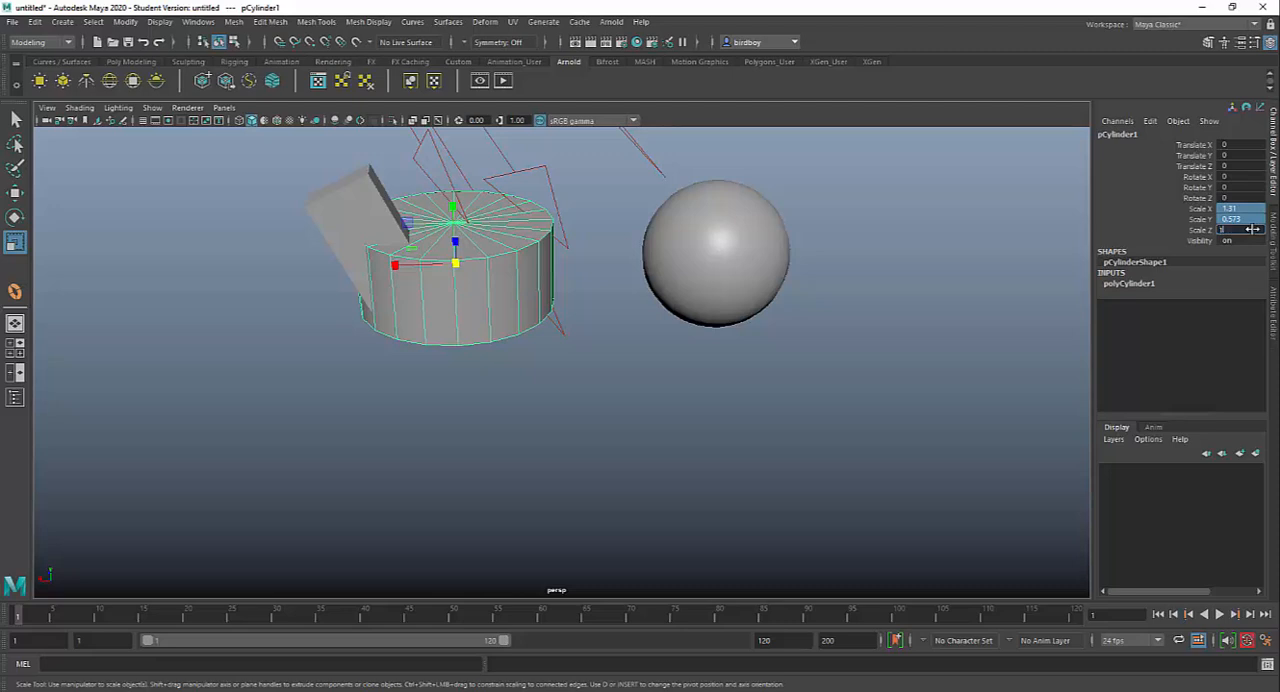
text(1)
key(Return)
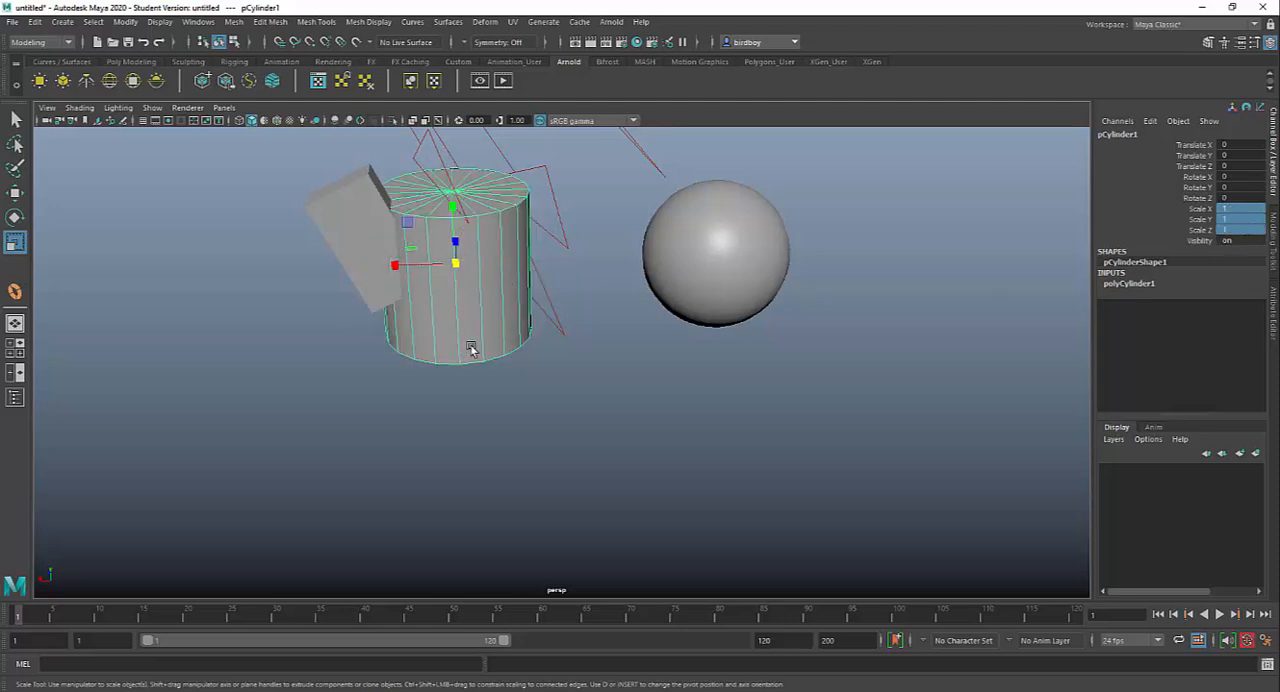
Step: Move the cylinder away from the cube along the Z axis to about -3.554
alt+drag(460, 350, 520, 350)
key(w)
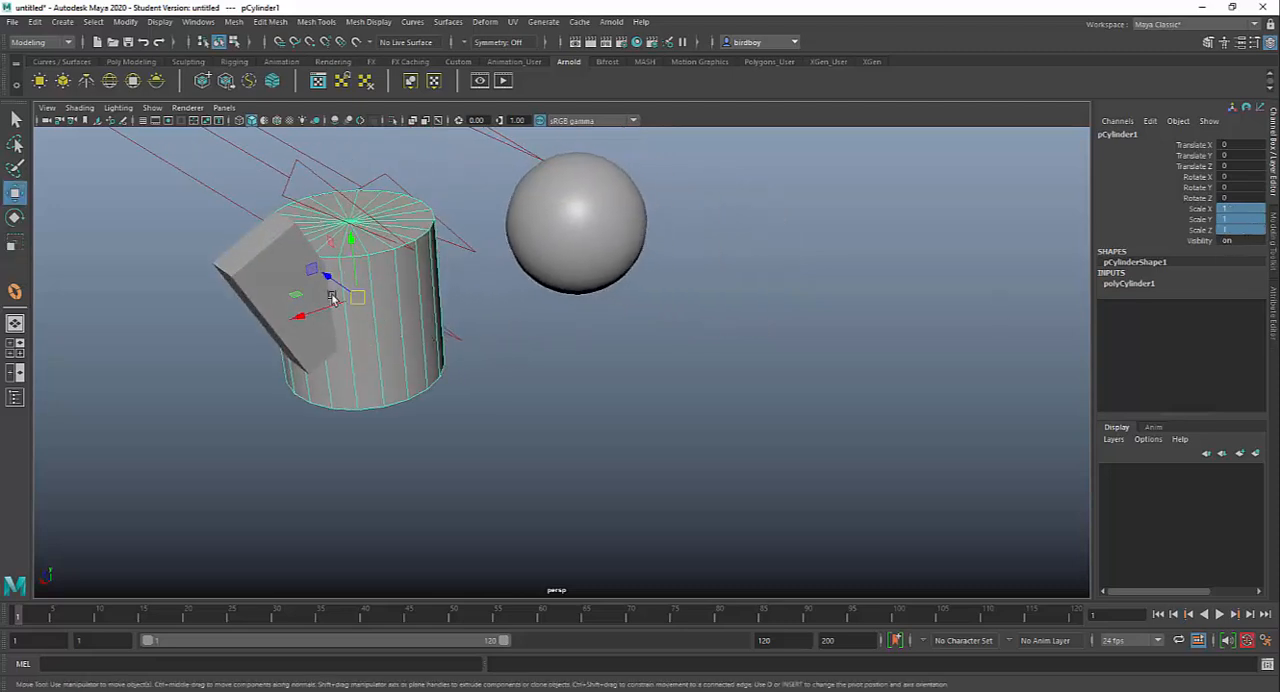
drag(343, 263, 521, 377)
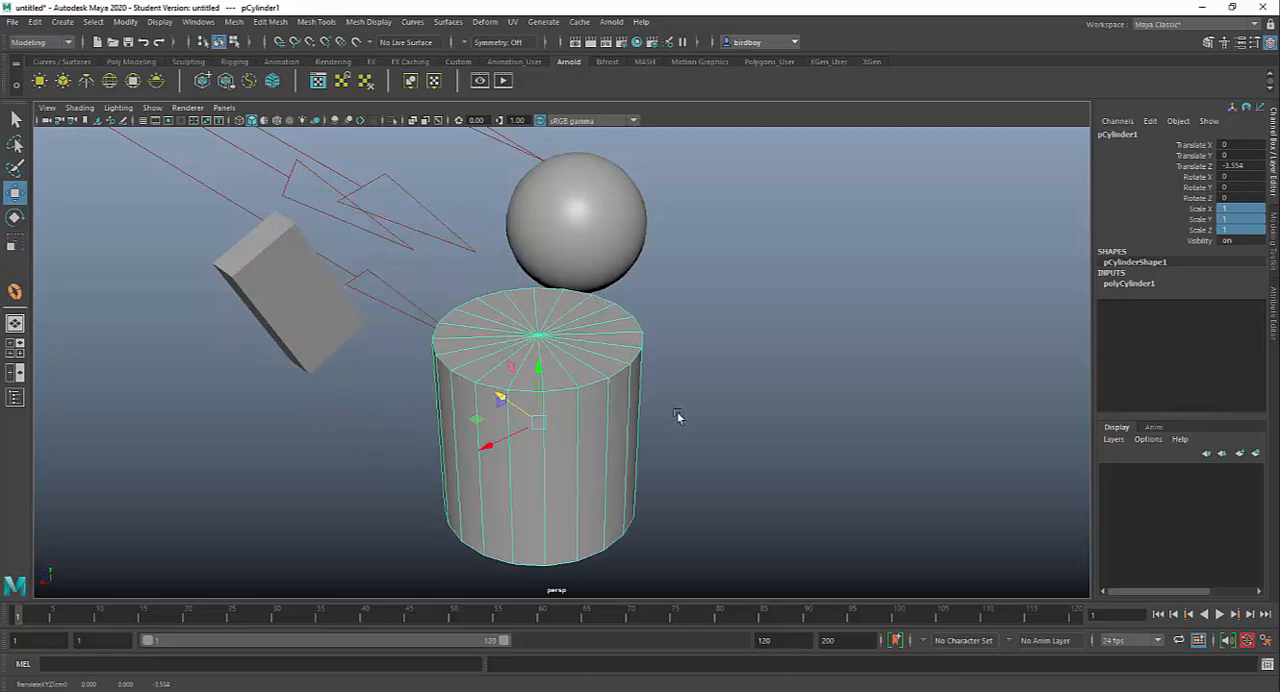
alt+drag(677, 417, 578, 395)
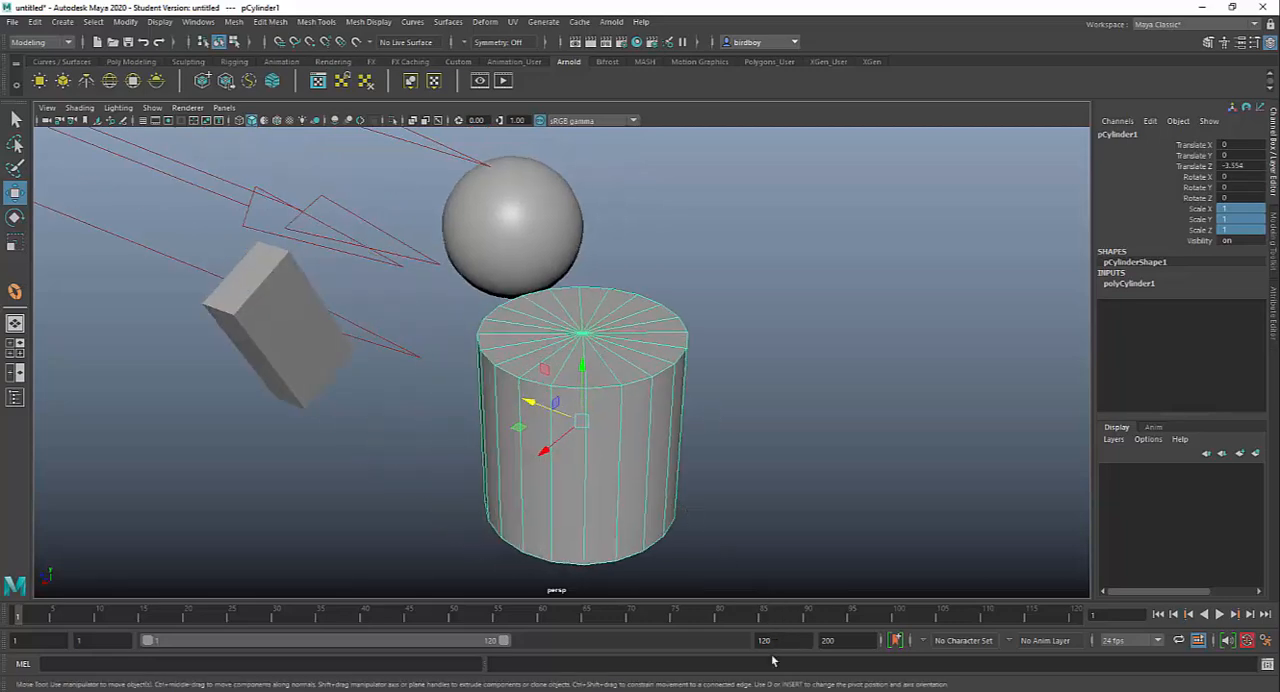
Step: Switch to MAYA HOTKEYS.pdf in Acrobat to review the Transform and Select section, and return to Maya
key(alt+Tab)
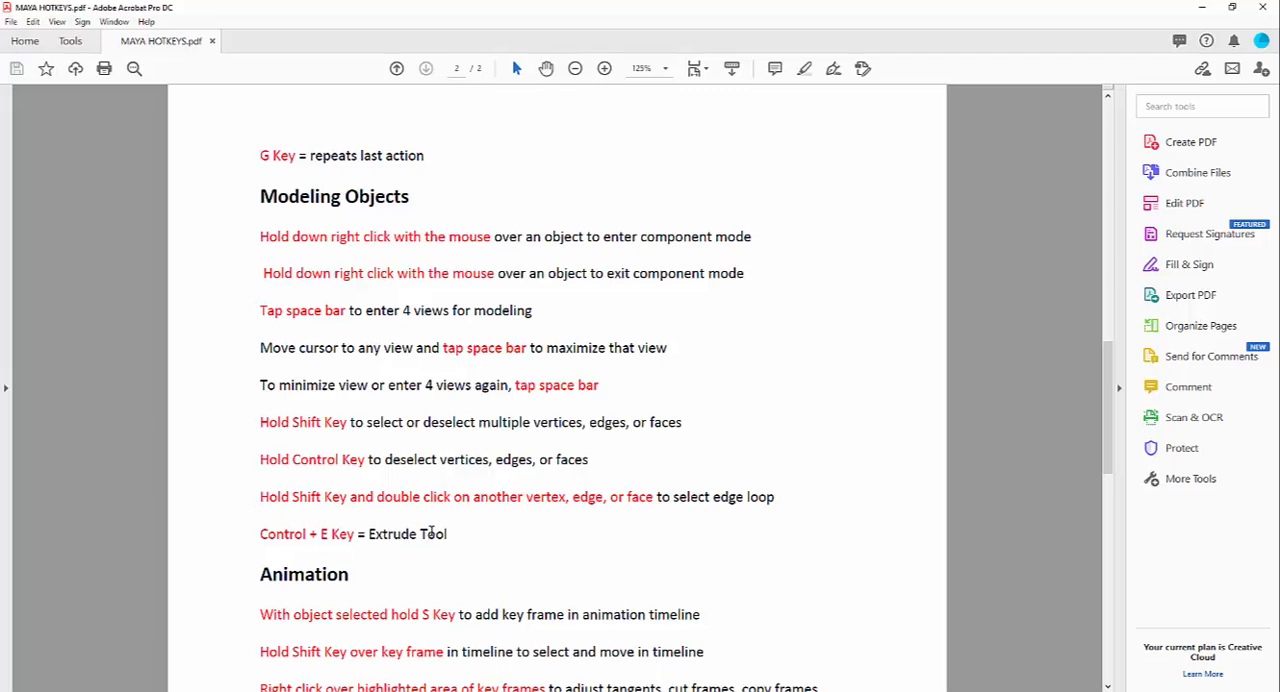
scroll(613, 538, up, 5)
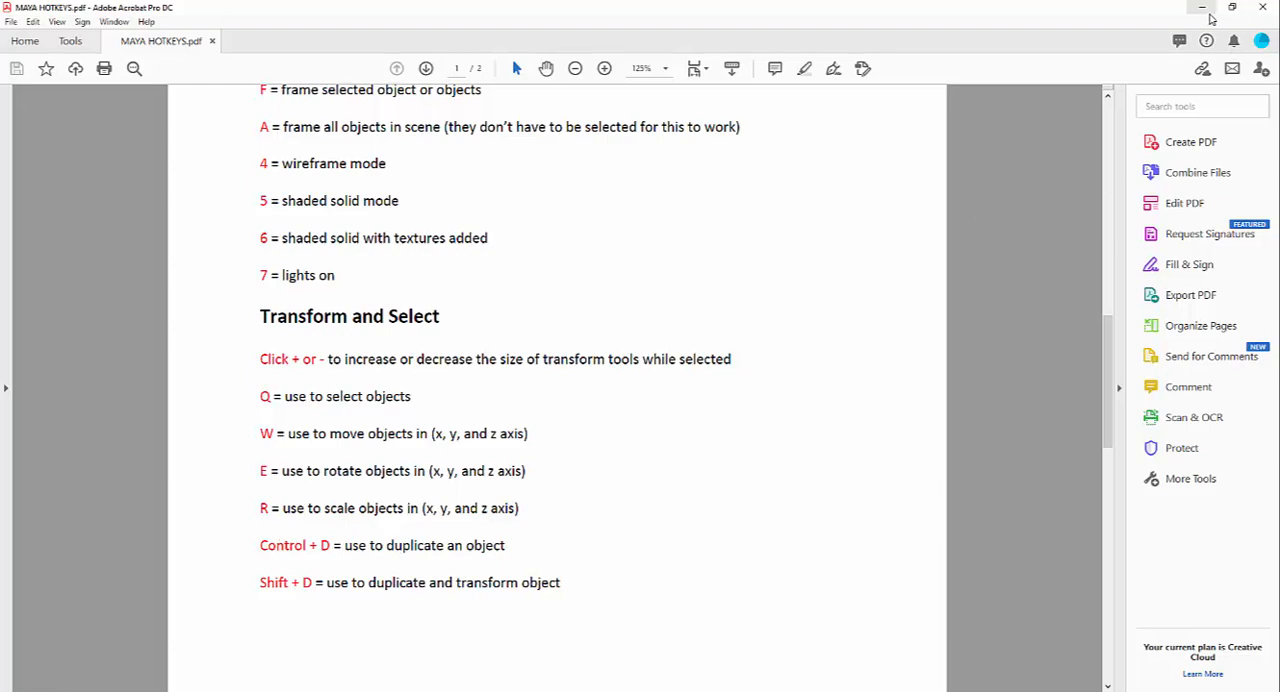
key(alt+Tab)
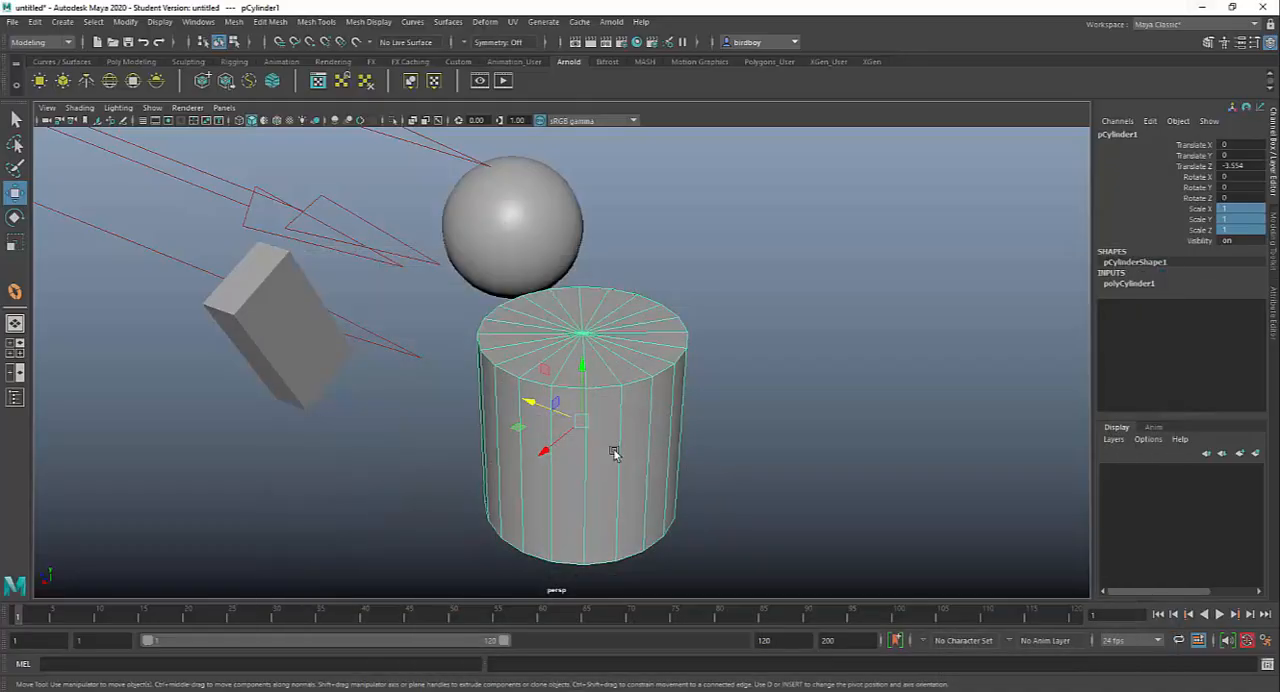
Step: Enlarge the cylinder's Move manipulator until it extends far beyond the object, and reduce it to about the cylinder's size
alt+drag(614, 443, 603, 360)
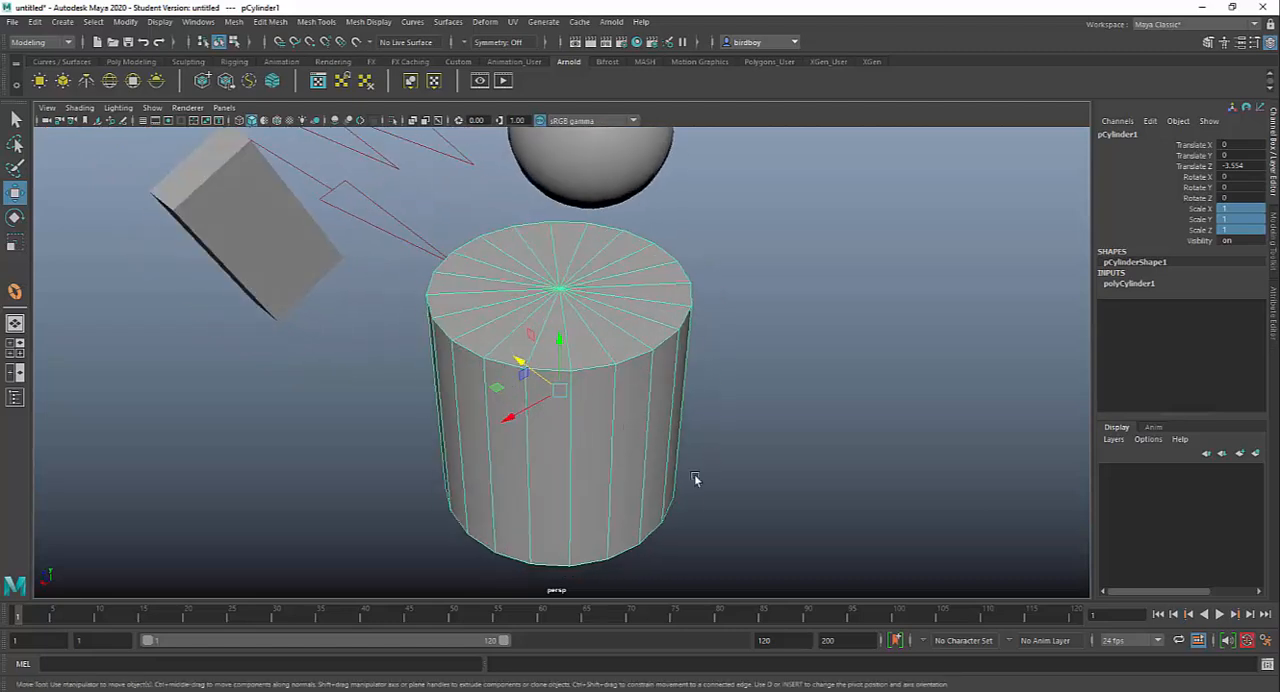
key(equal)
key(equal)
key(equal)
key(equal)
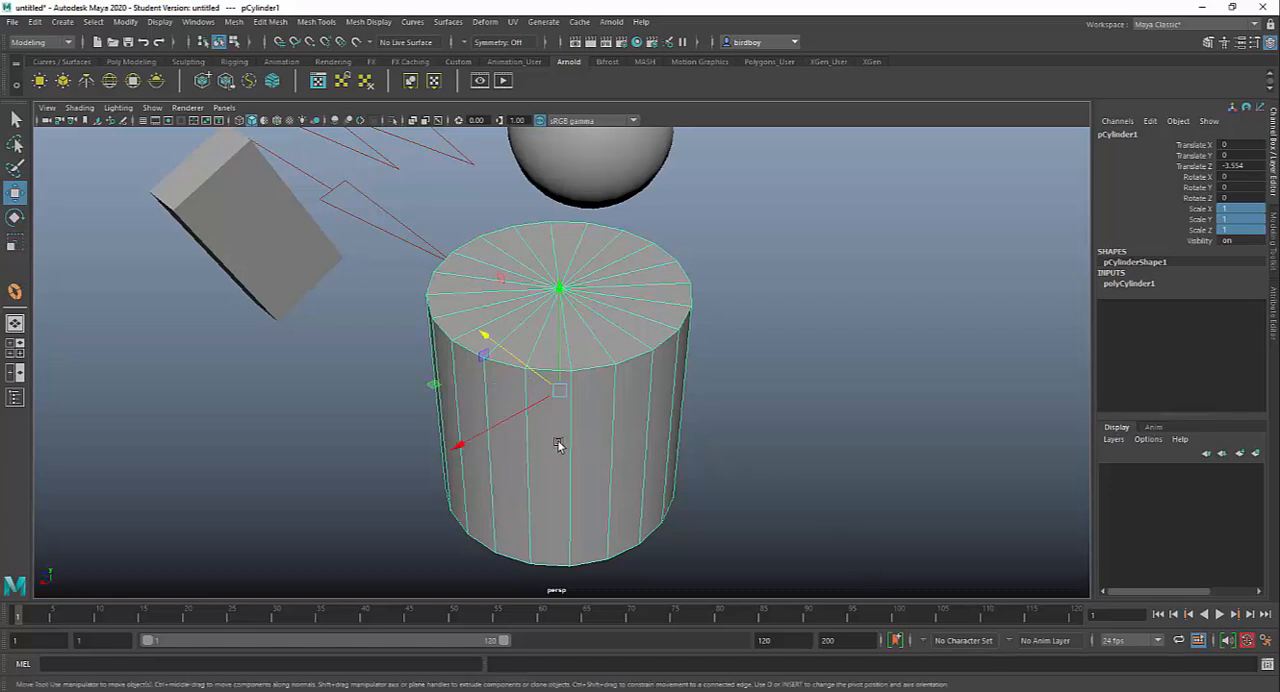
key(equal)
key(equal)
key(equal)
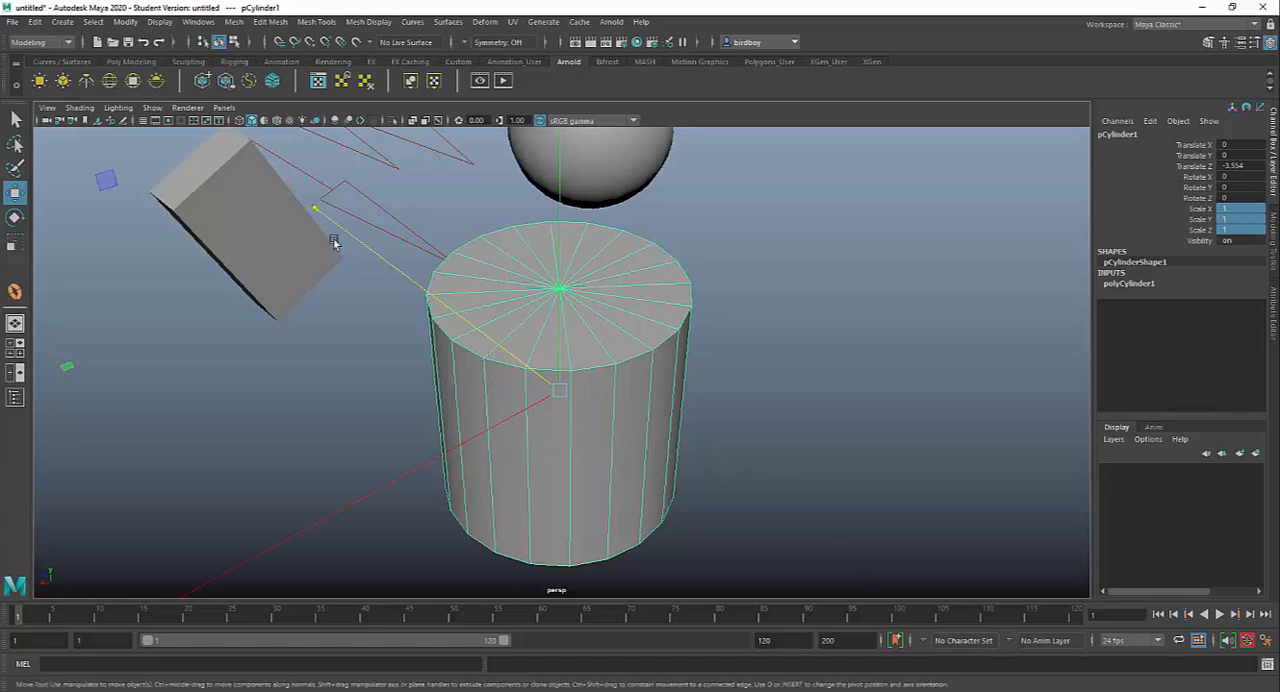
key(minus)
key(minus)
key(minus)
key(minus)
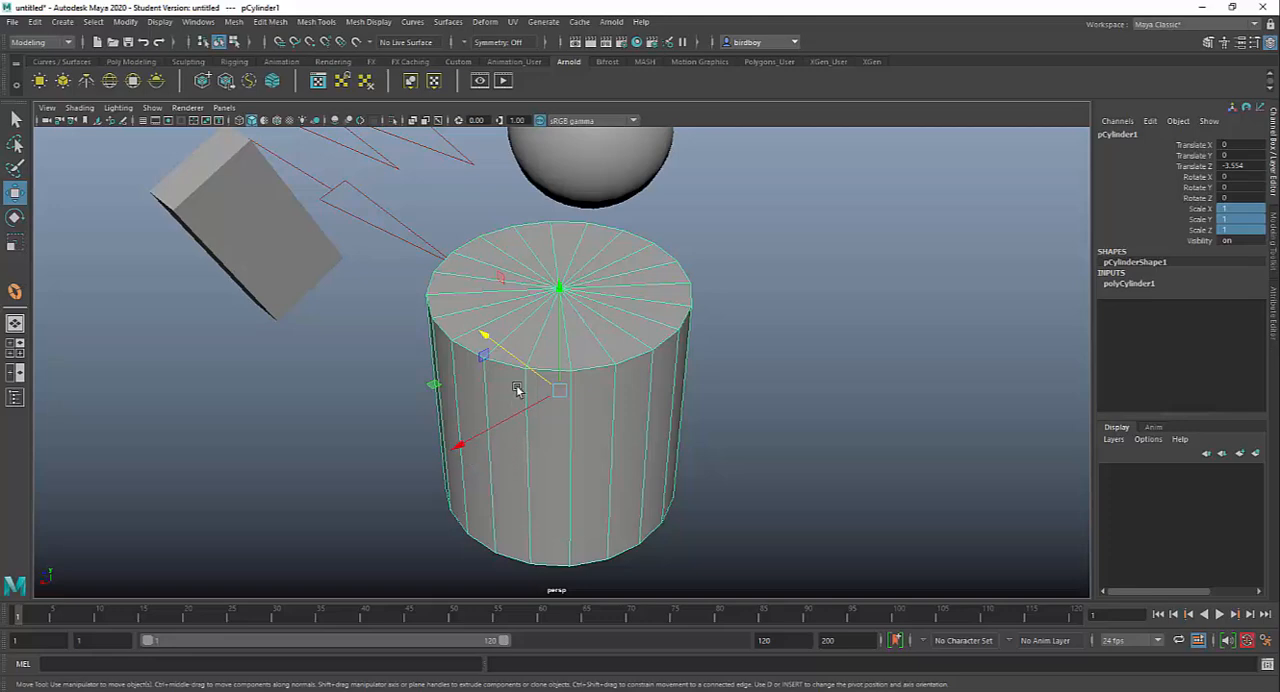
Step: From another viewing angle, enlarge the cylinder's Move manipulator once more and shrink it back
alt+drag(520, 349, 710, 397)
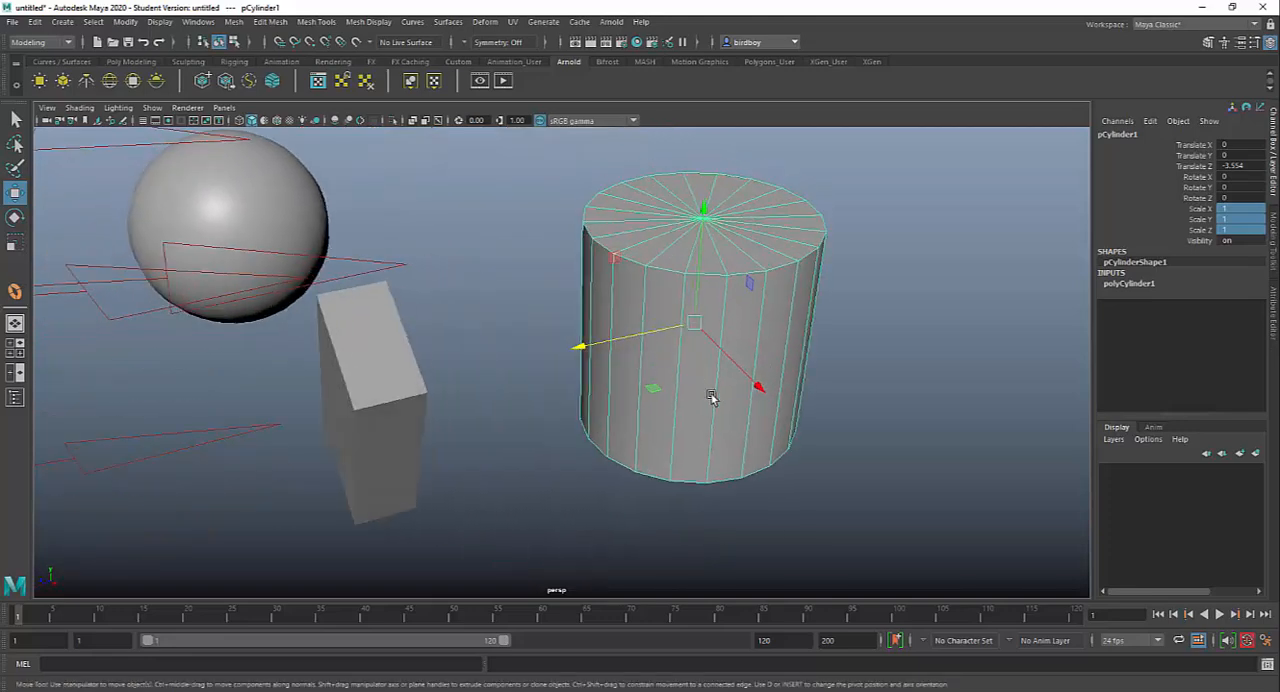
alt+middle_drag(710, 397, 606, 446)
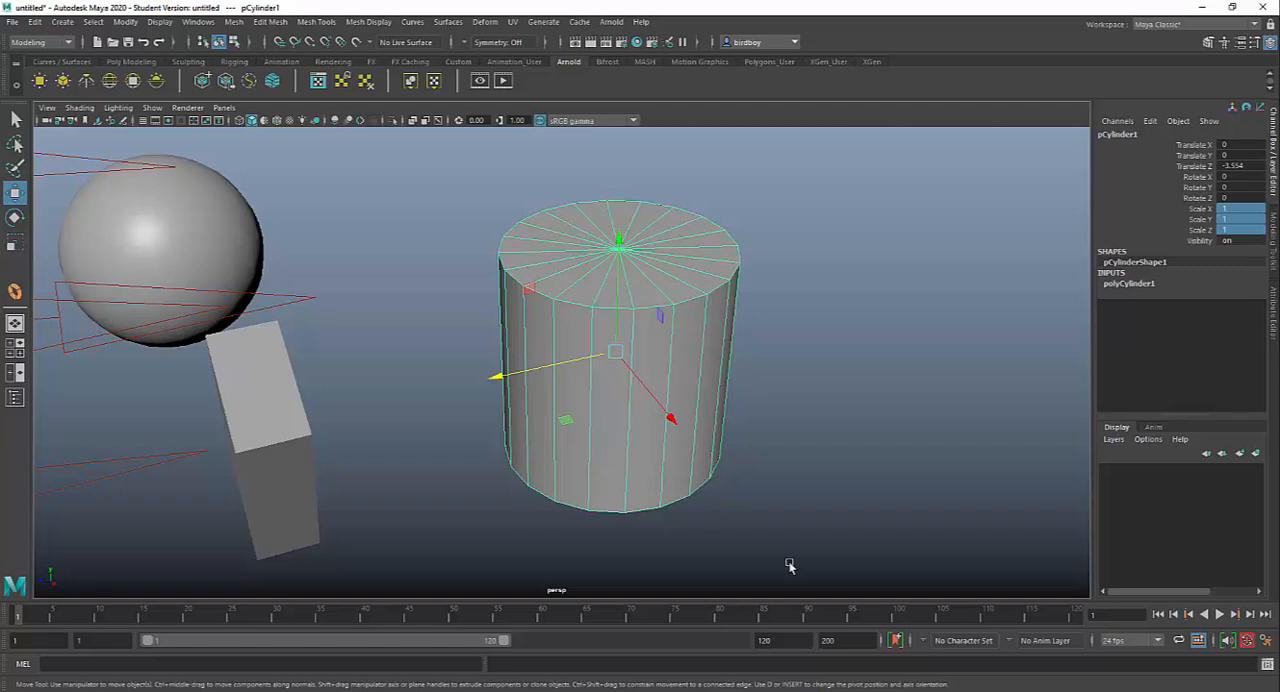
key(=)
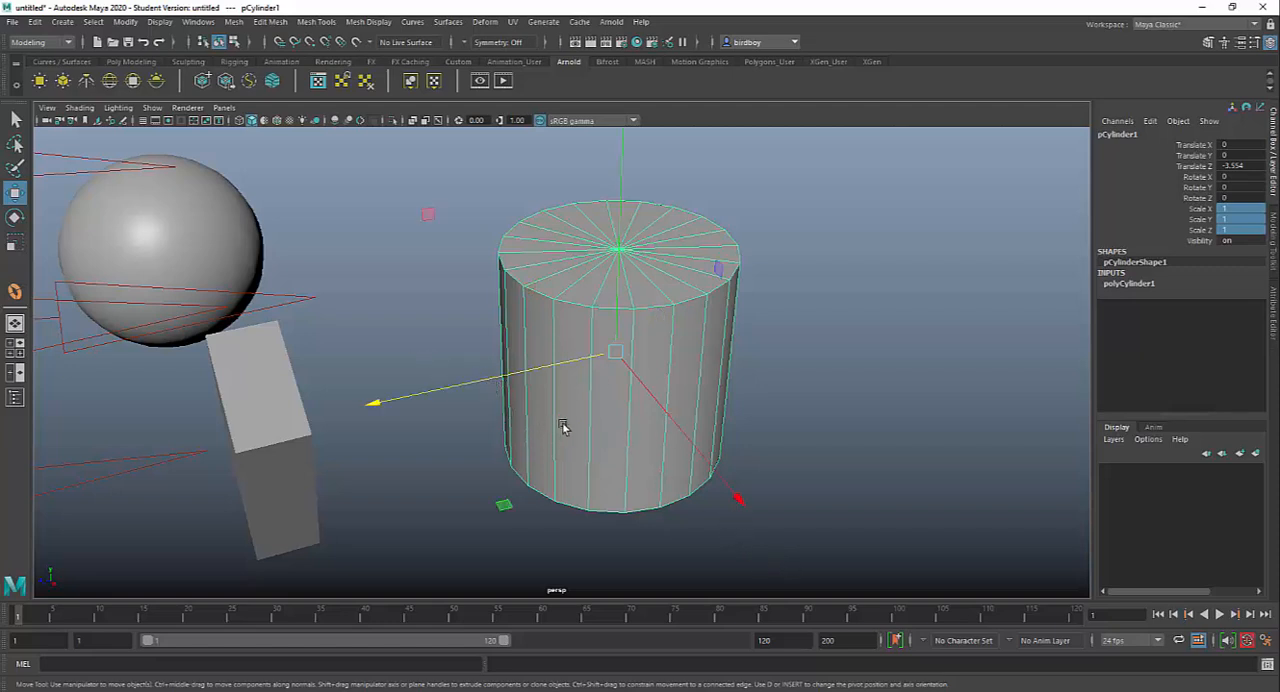
key(-)
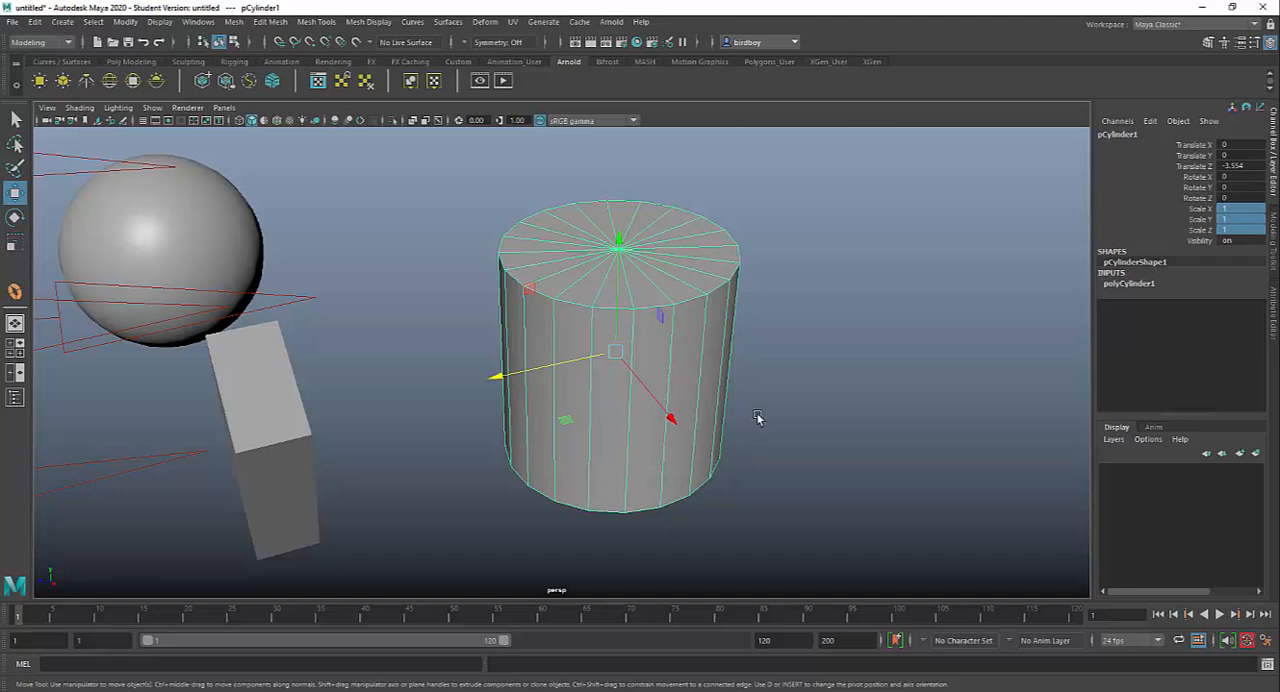
Step: Select the sphere and the cylinder in turn to view the Move manipulator on each
alt+drag(757, 420, 540, 320)
click(410, 252)
alt+drag(400, 337, 470, 358)
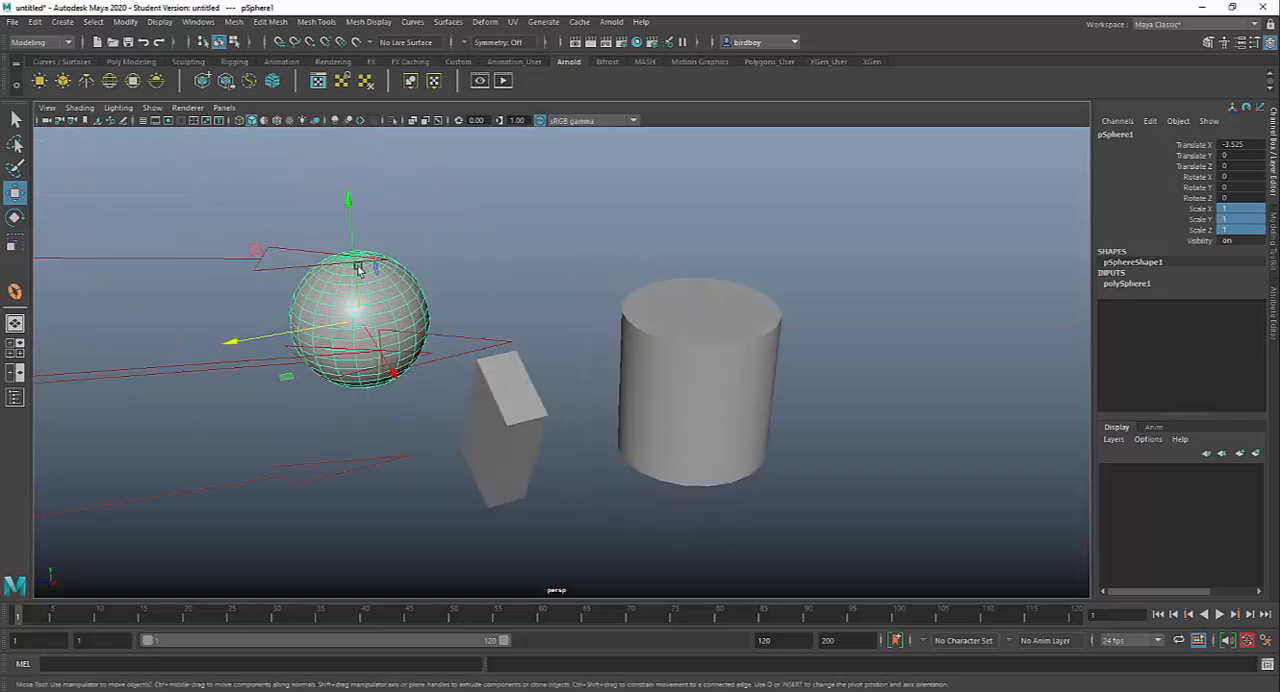
click(736, 358)
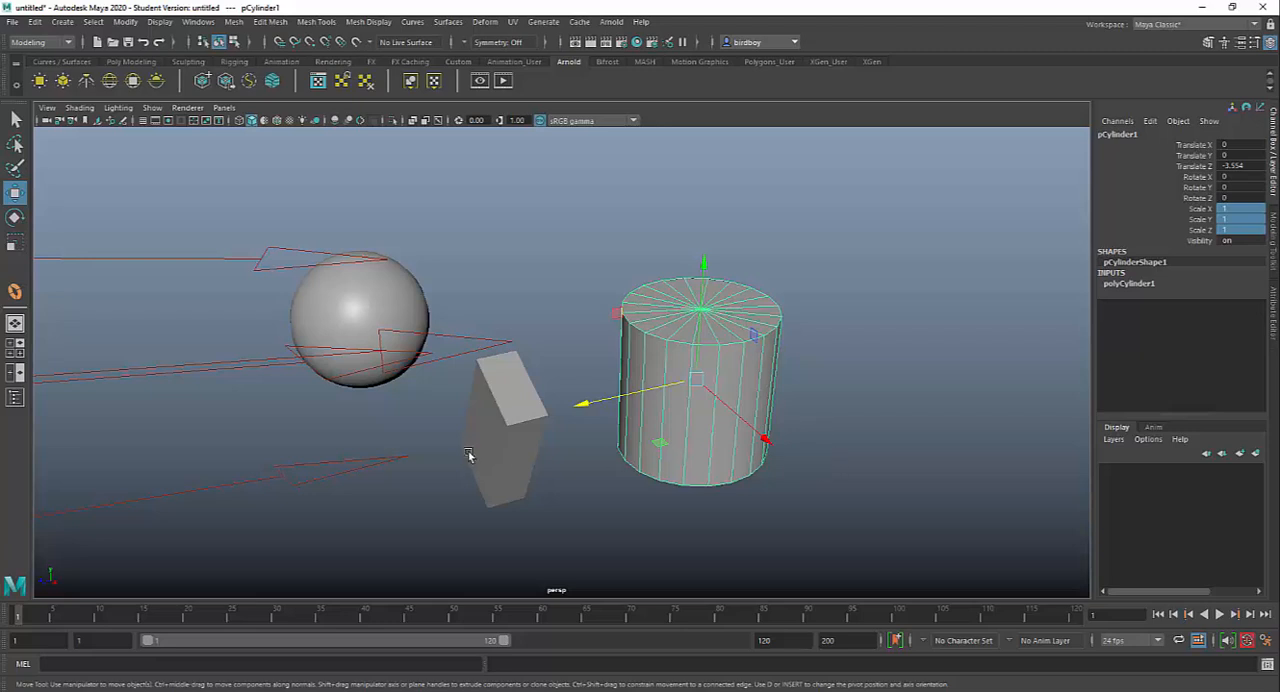
Step: Create a new polygon cube at the origin and flatten it with the Scale tool to about 0.354 in Y
click(140, 62)
click(62, 81)
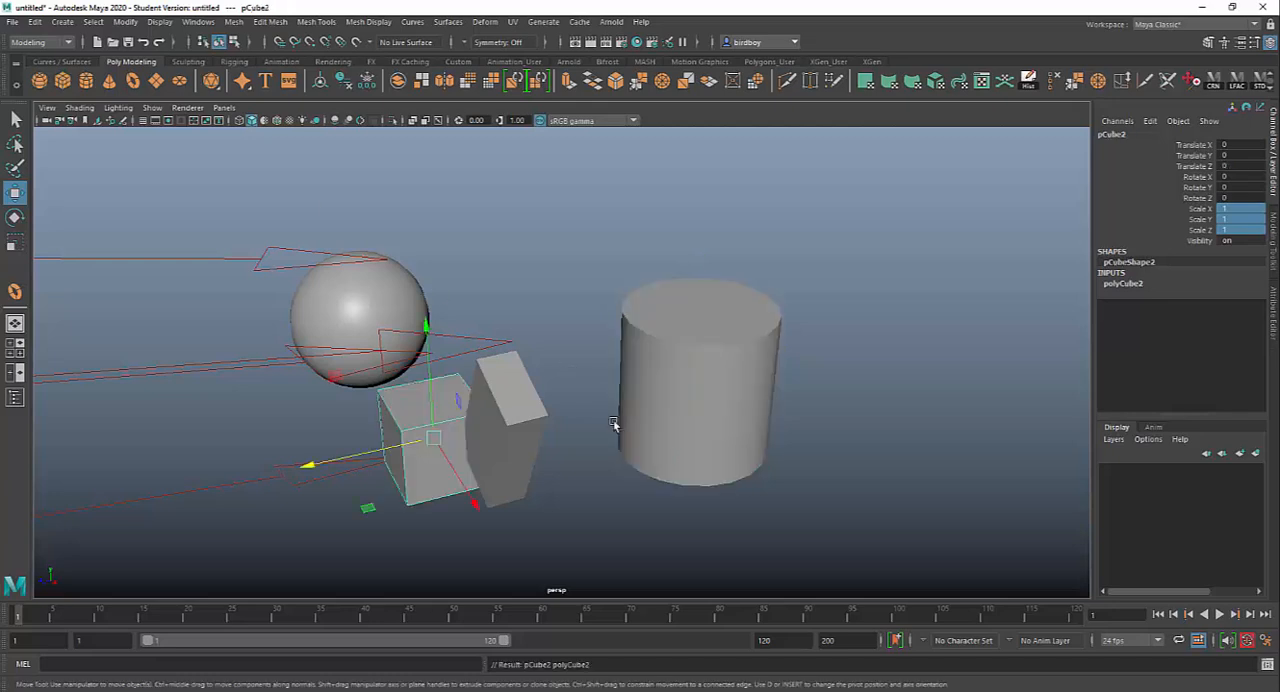
key(r)
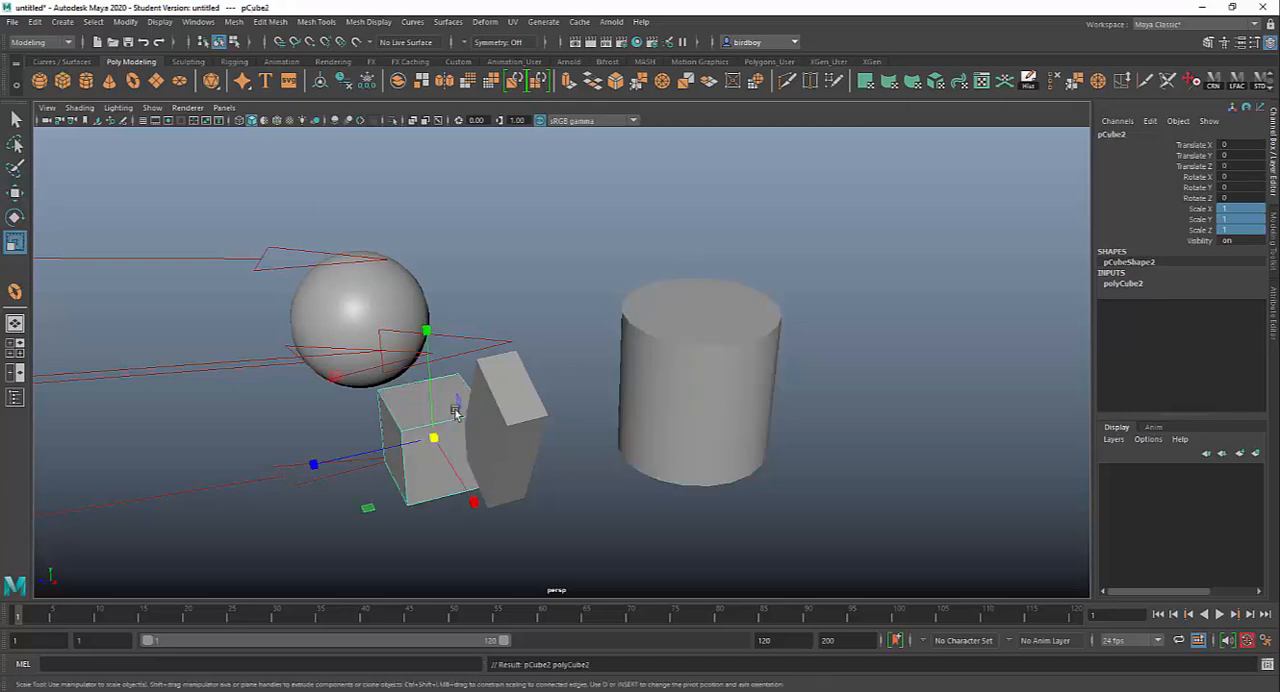
drag(427, 328, 430, 398)
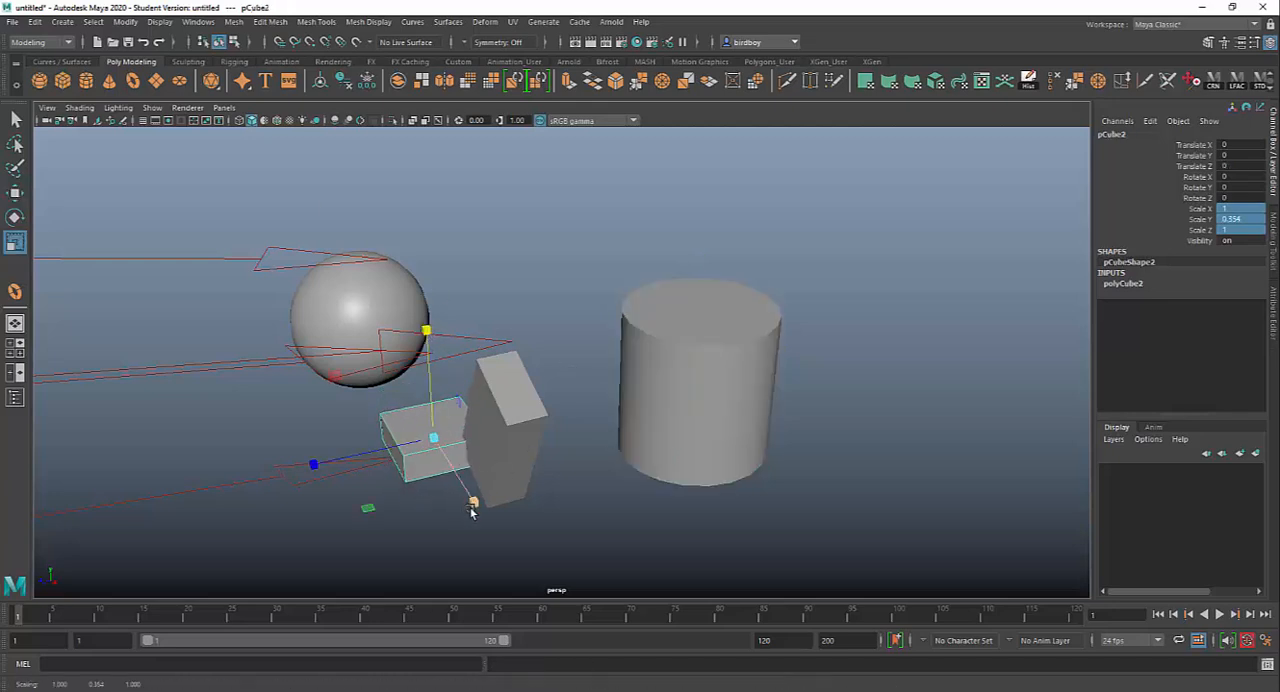
Step: Stretch the flattened cube to about 4.4 in X and move it past the cylinder to about -5.843 in Z
drag(484, 518, 525, 580)
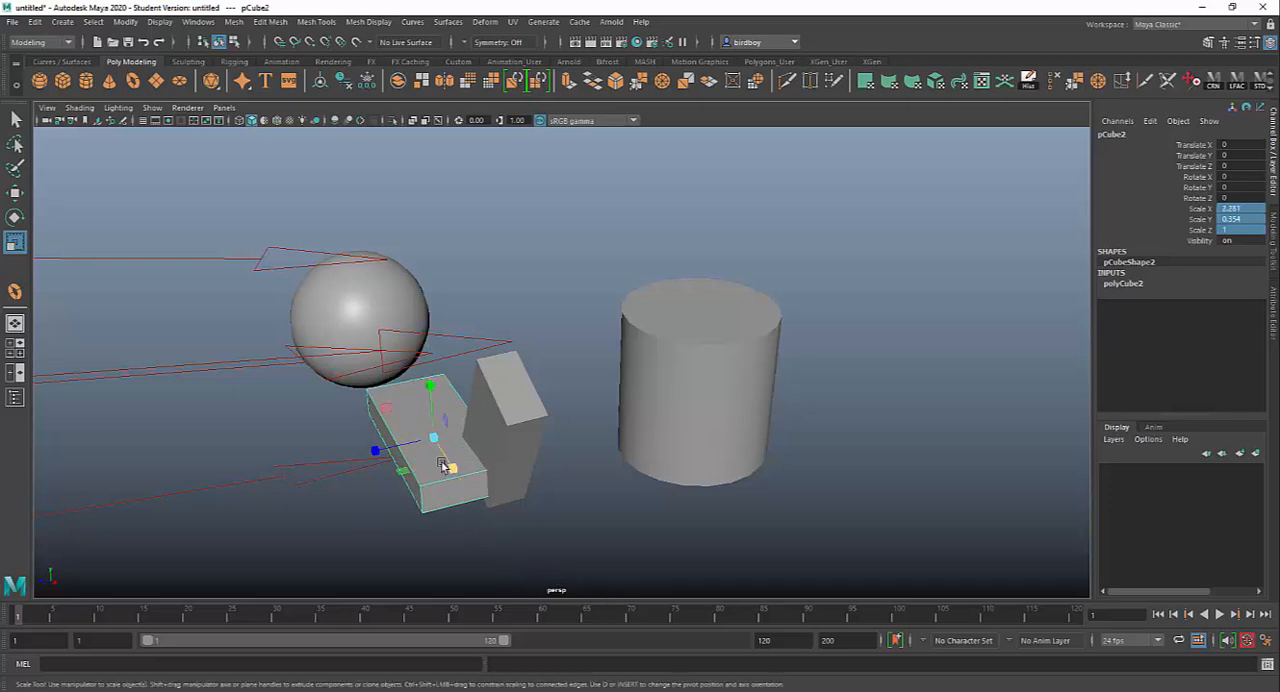
drag(443, 466, 443, 498)
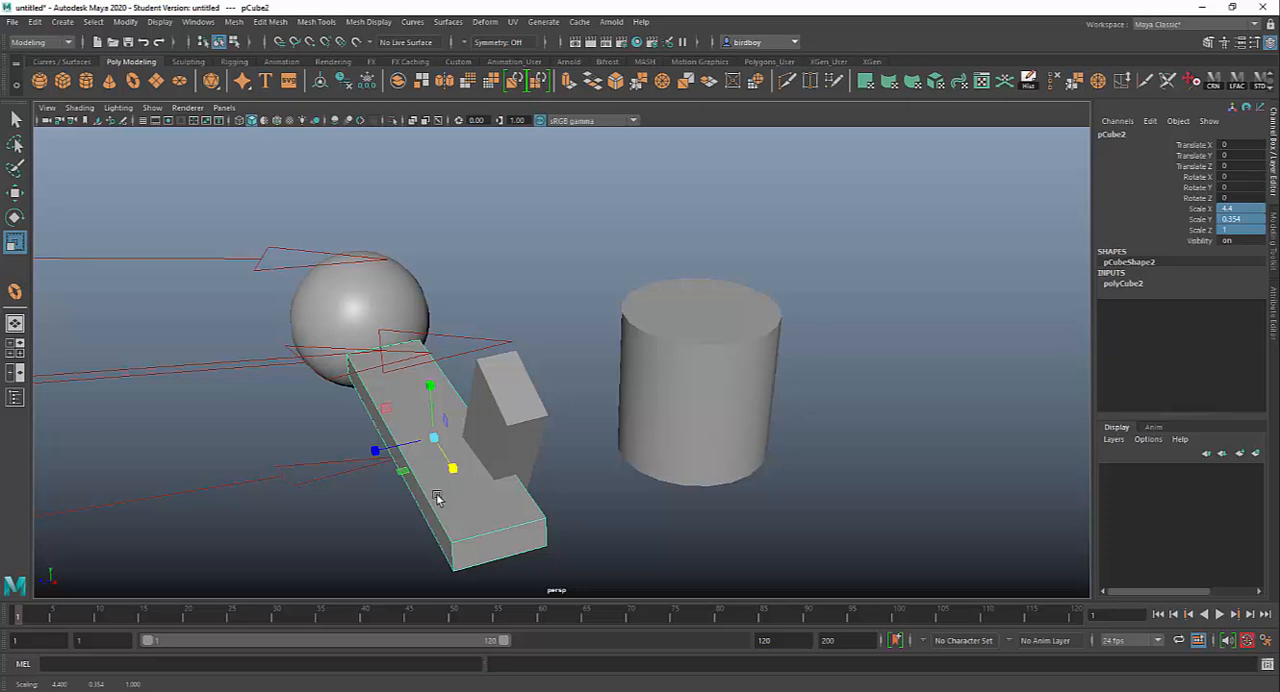
key(w)
drag(370, 456, 809, 400)
alt+middle_drag(809, 400, 503, 528)
alt+drag(503, 528, 681, 504)
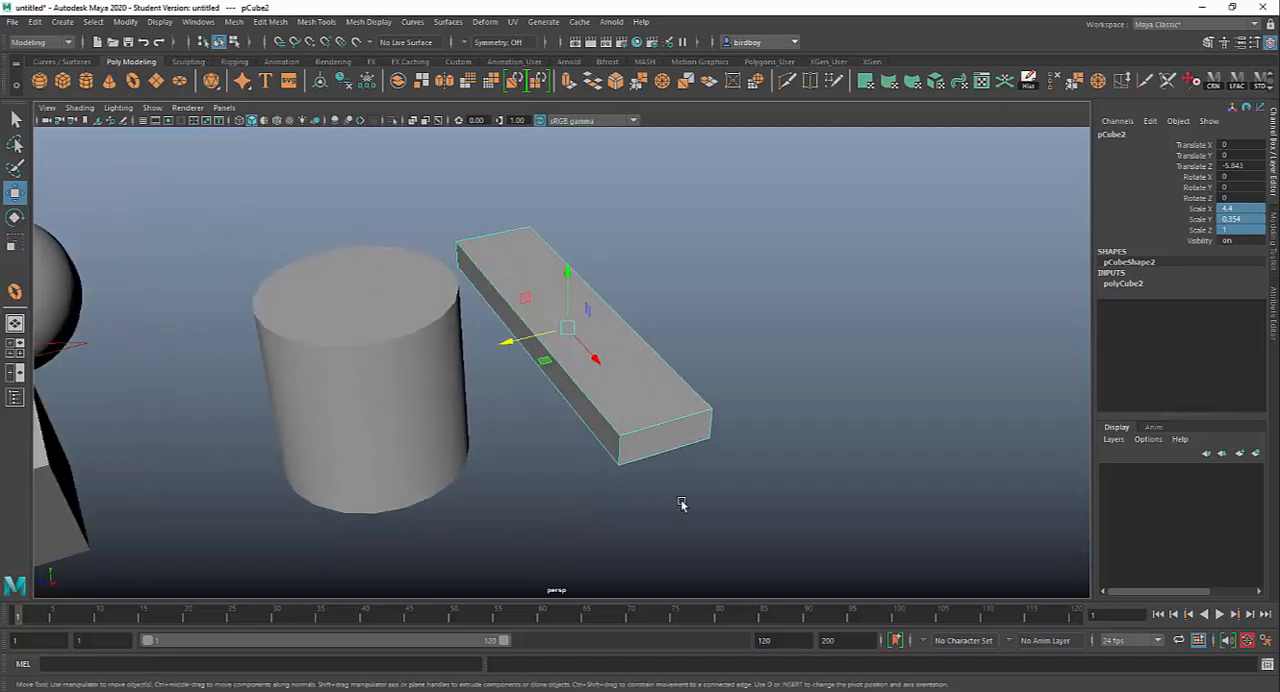
Step: Duplicate the slab and offset the copy as a second stair to about 0.287 in Y and -6.267 in Z
key(ctrl+d)
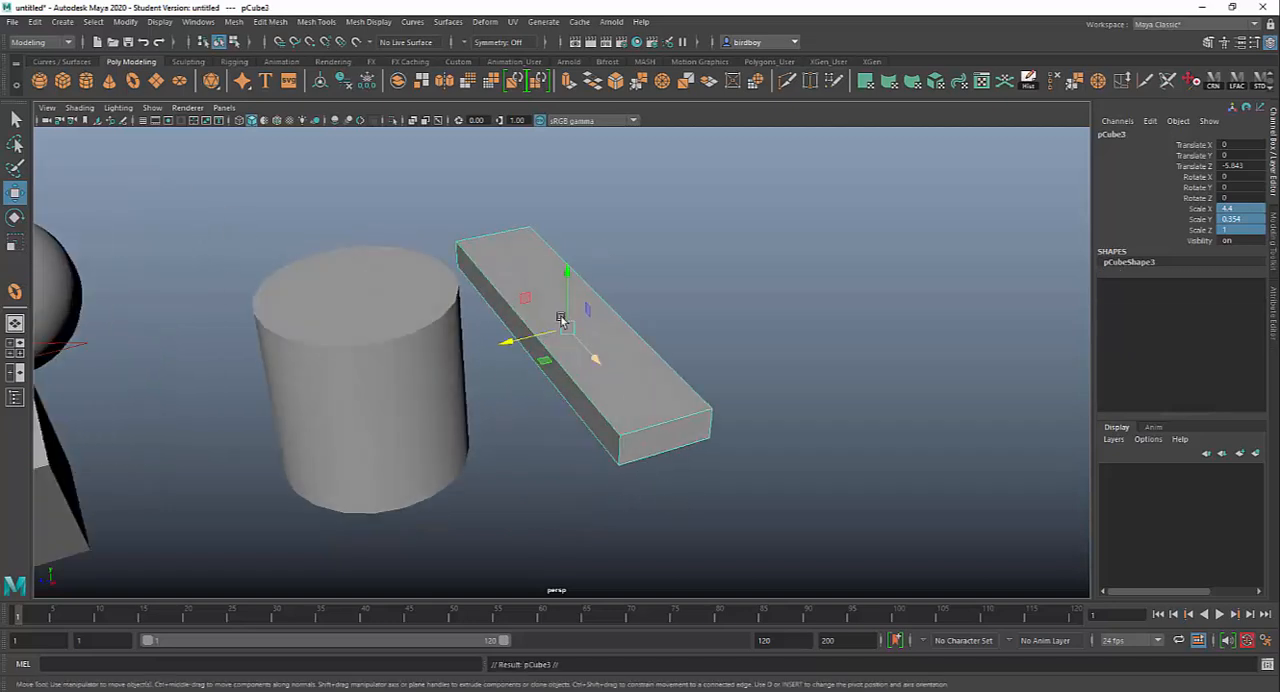
drag(567, 271, 570, 250)
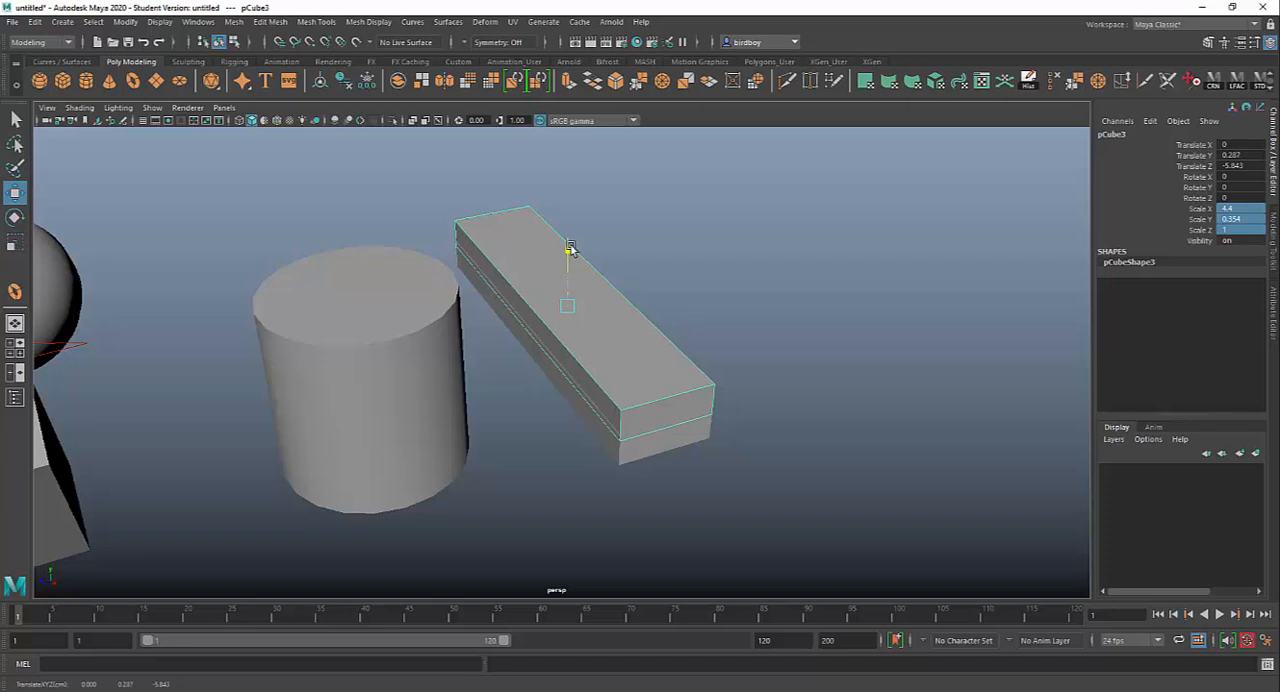
drag(508, 320, 543, 309)
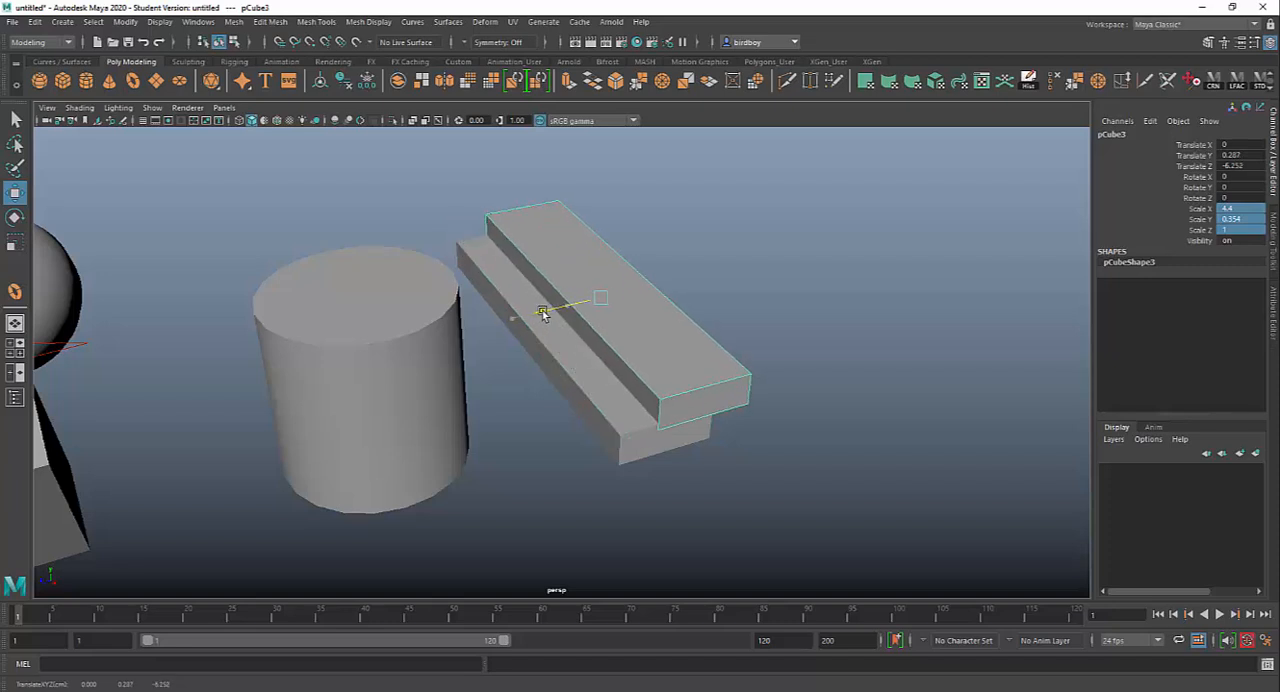
alt+drag(749, 537, 245, 525)
Step: Show the Outliner beside the viewport to list the scene's objects
click(16, 398)
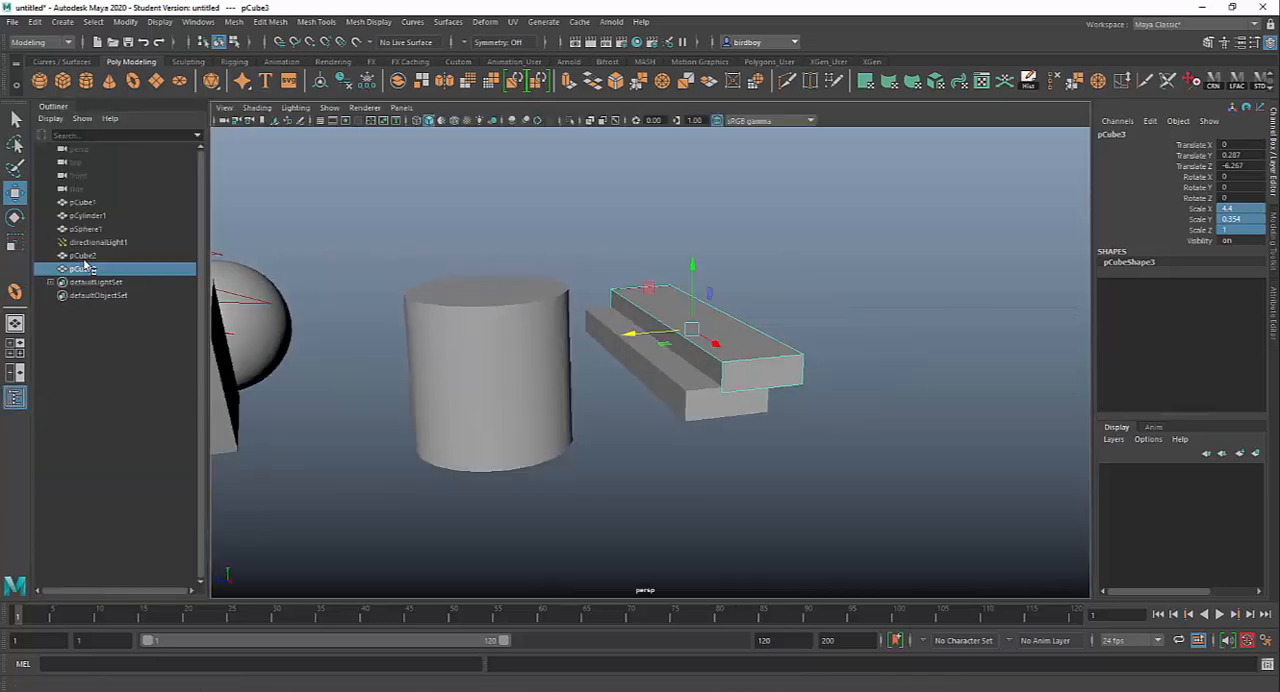
alt+drag(807, 458, 790, 538)
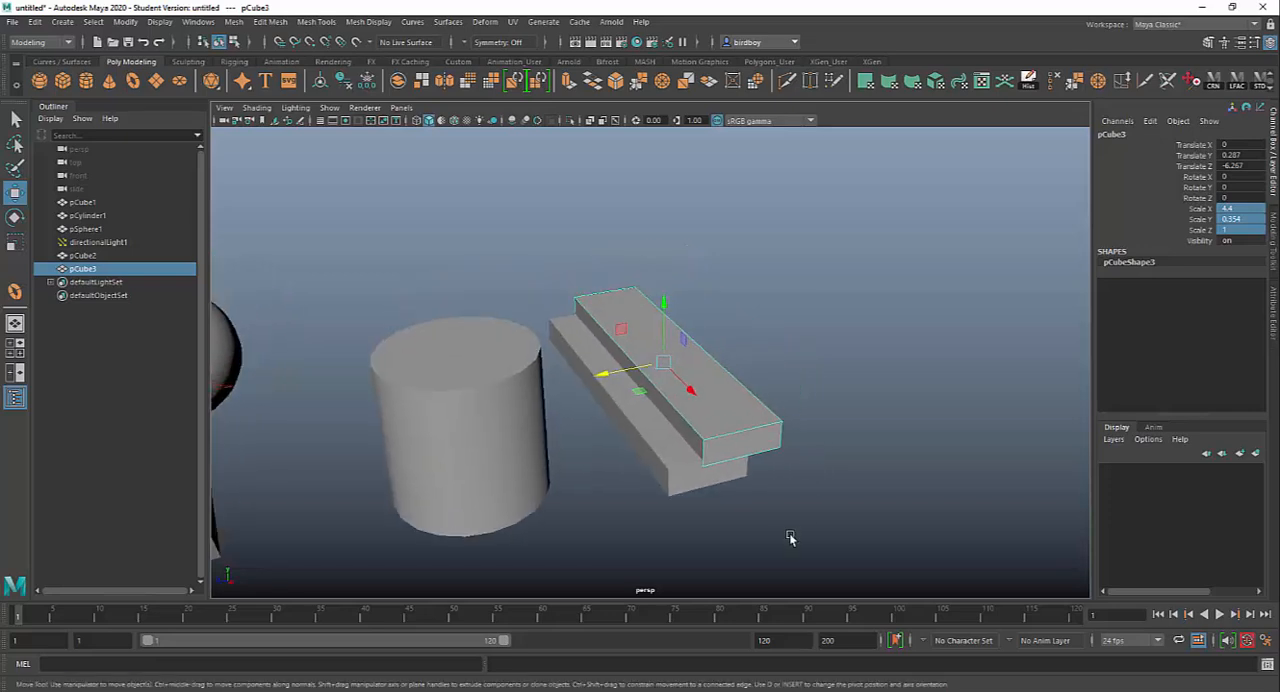
Step: Duplicate the second slab and offset the new copy to about 0.606 in Y and -6.755 in Z
key(ctrl+d)
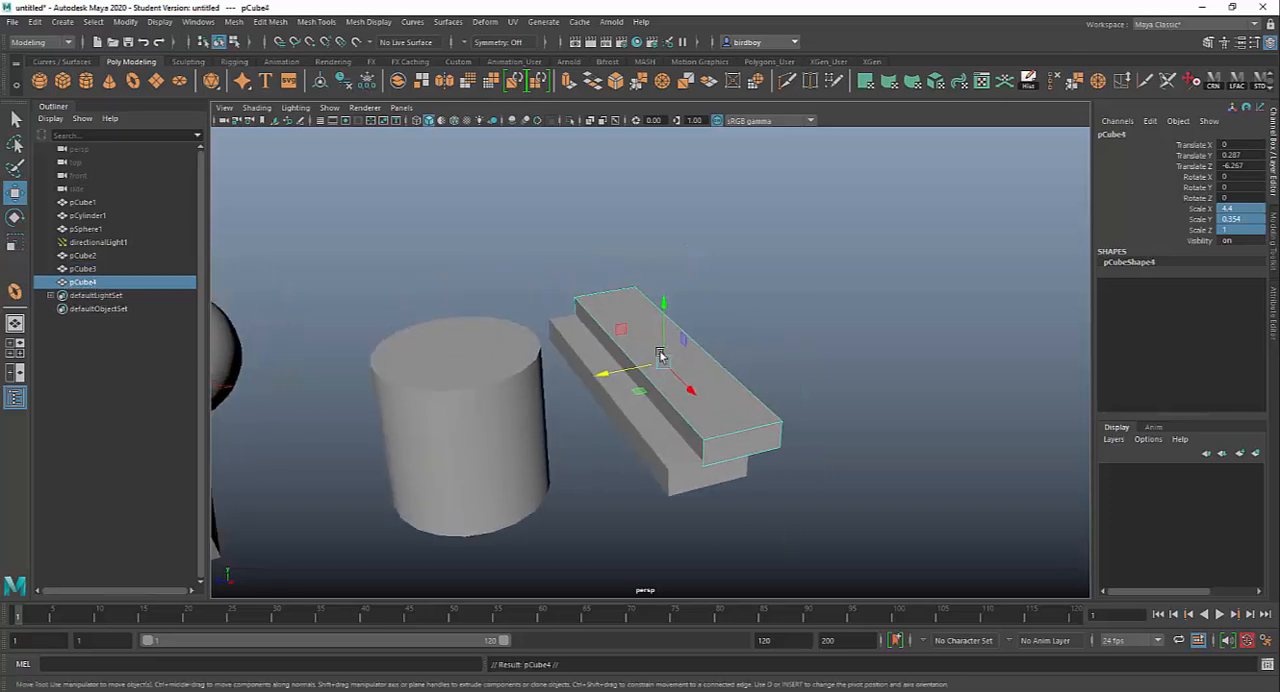
drag(666, 303, 667, 284)
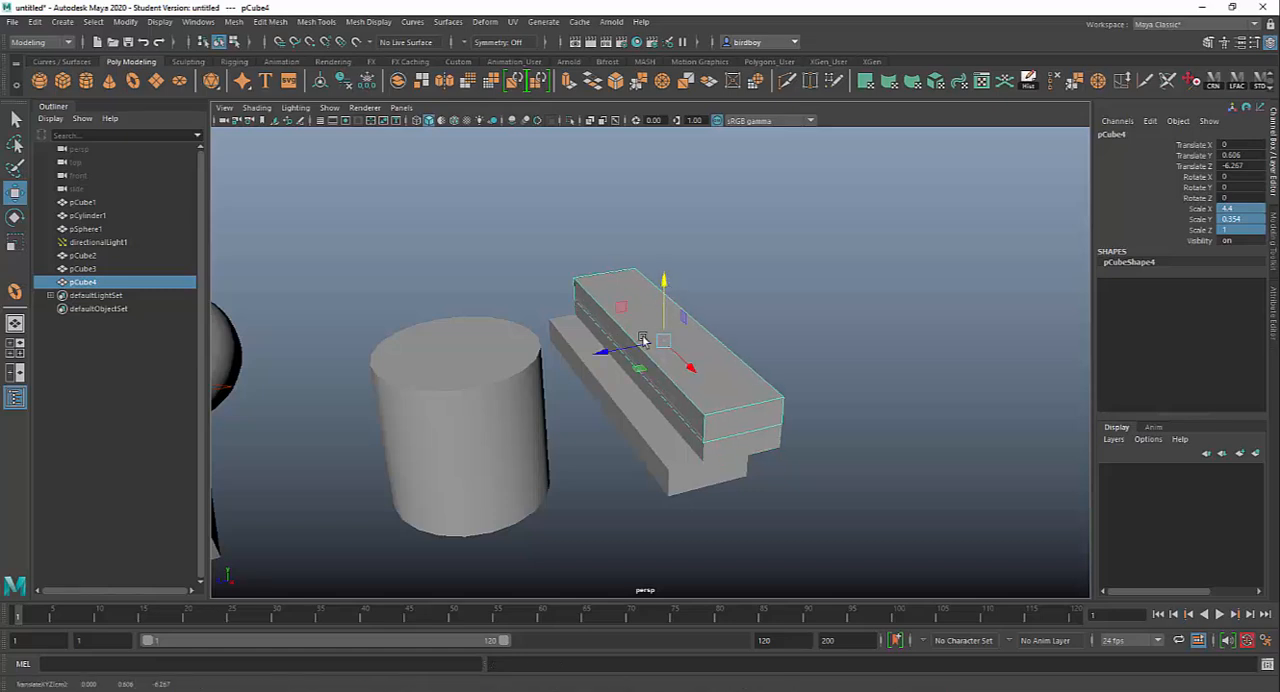
drag(608, 354, 640, 349)
alt+drag(886, 518, 707, 451)
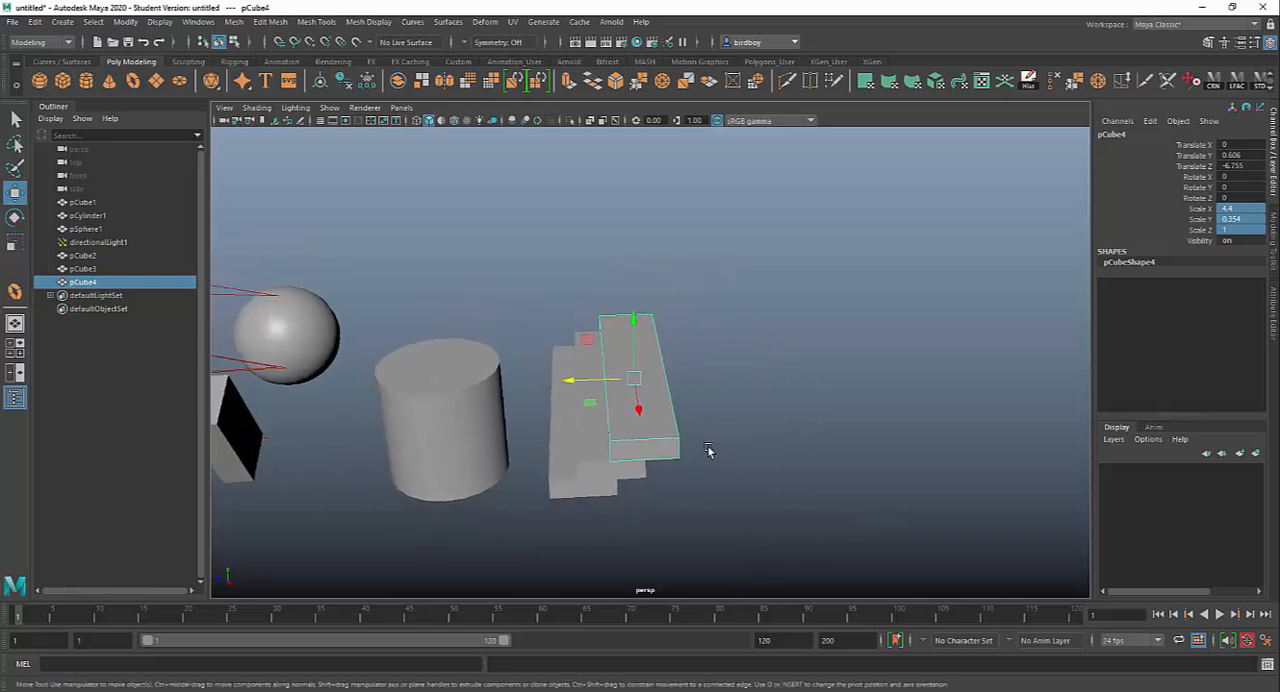
Step: Duplicate the uppermost slab in place, and delete all the copies above the original slab
key(ctrl+d)
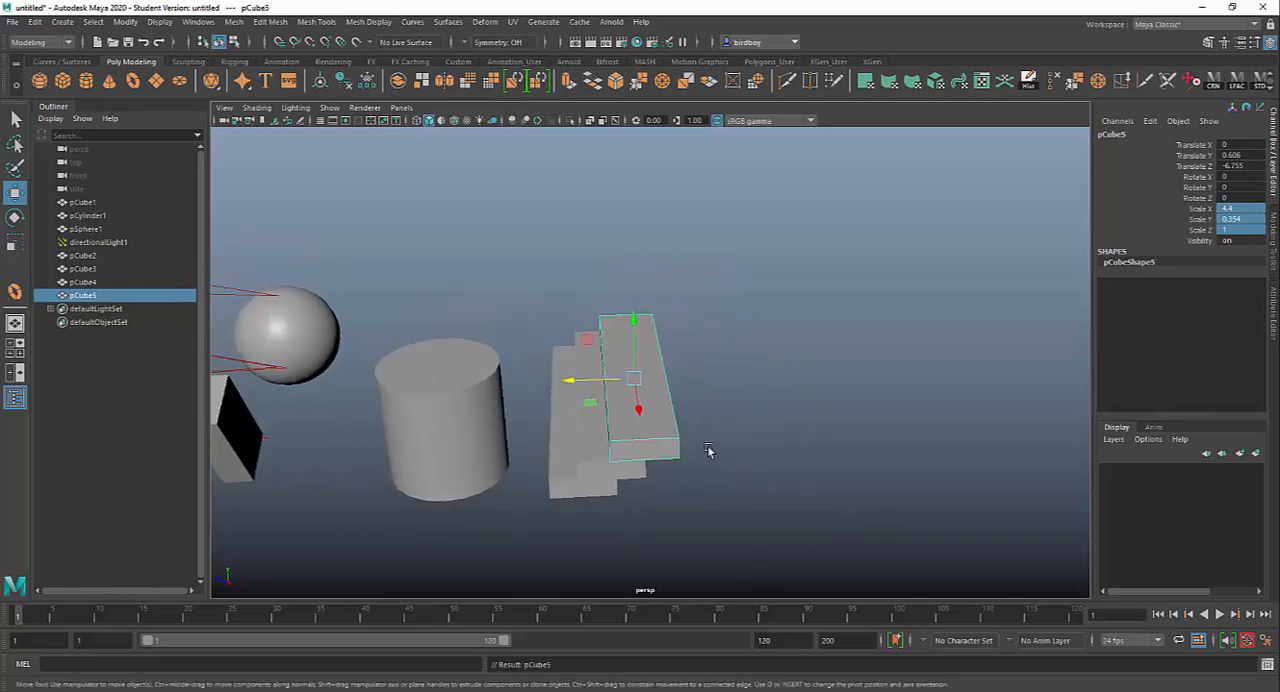
alt+drag(741, 470, 791, 451)
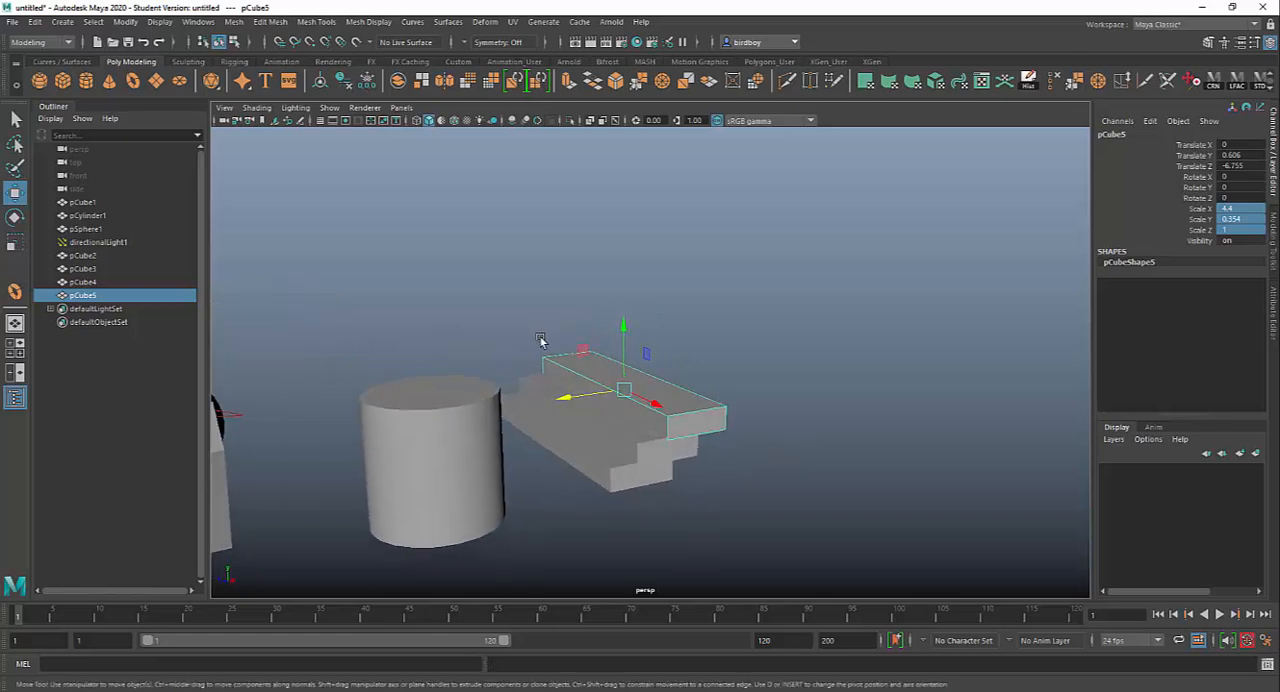
drag(541, 341, 565, 379)
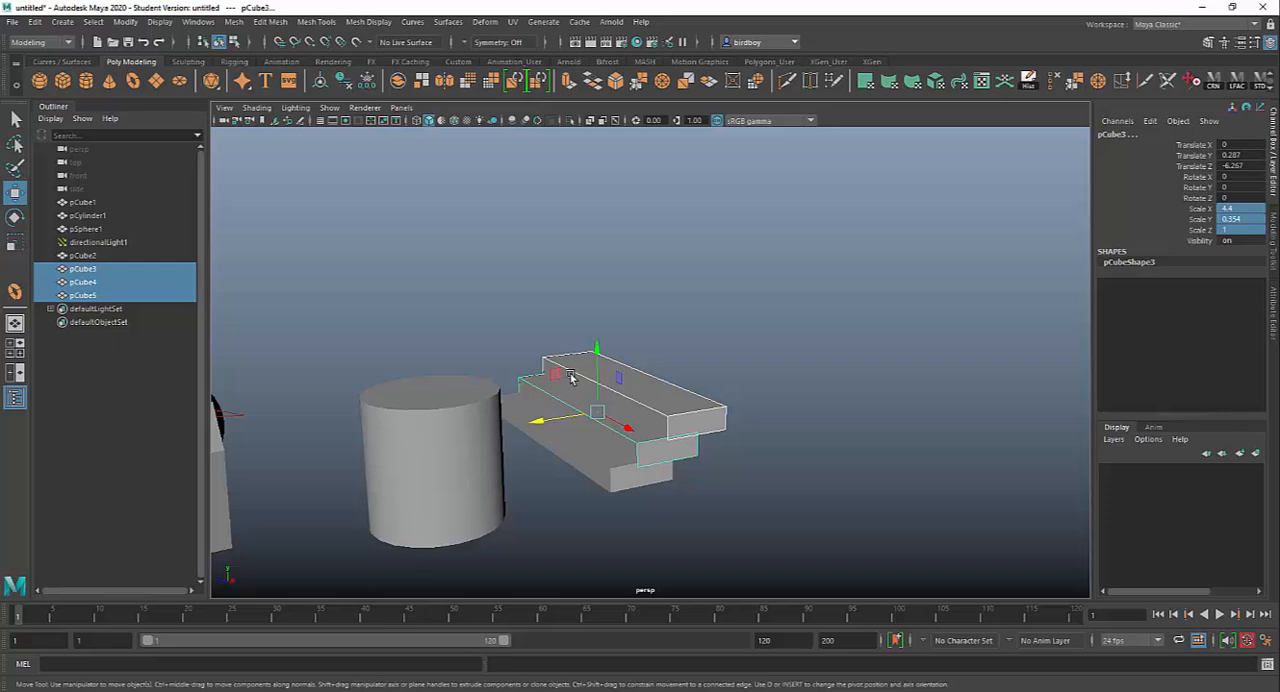
key(Delete)
Step: Duplicate the original slab and offset the copy to about 0.298 in Y and -6.429 in Z
click(602, 446)
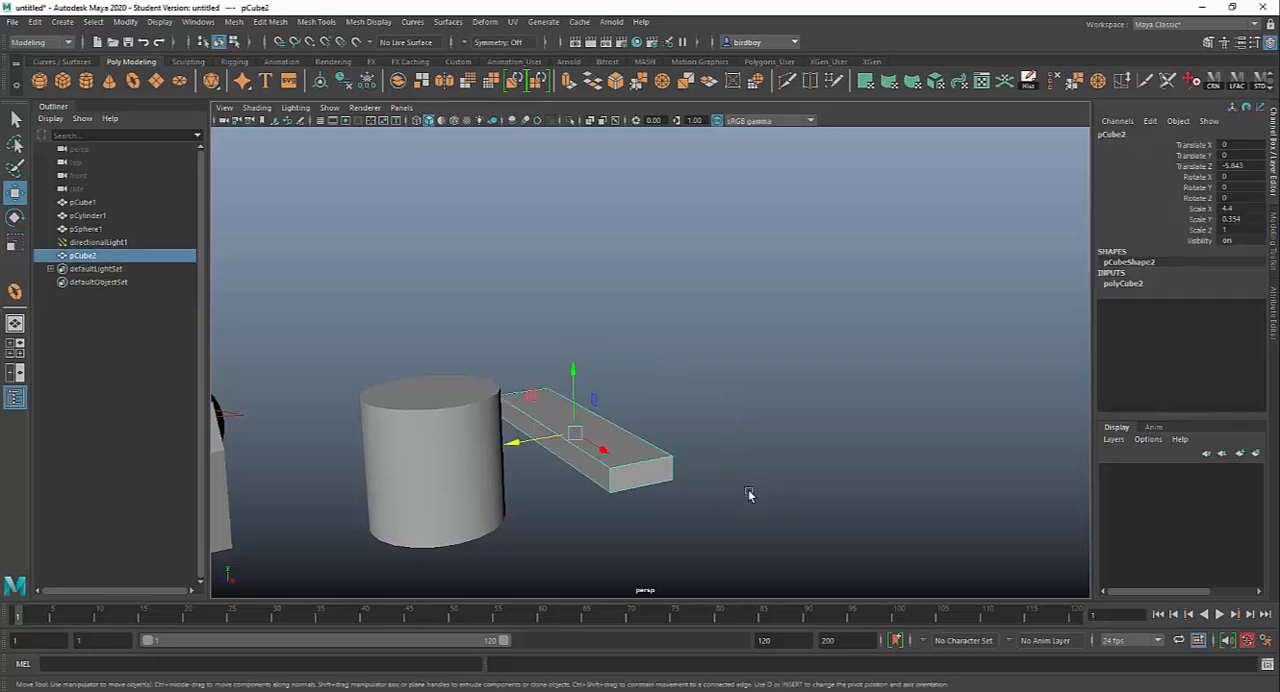
alt+drag(749, 491, 733, 498)
key(ctrl+d)
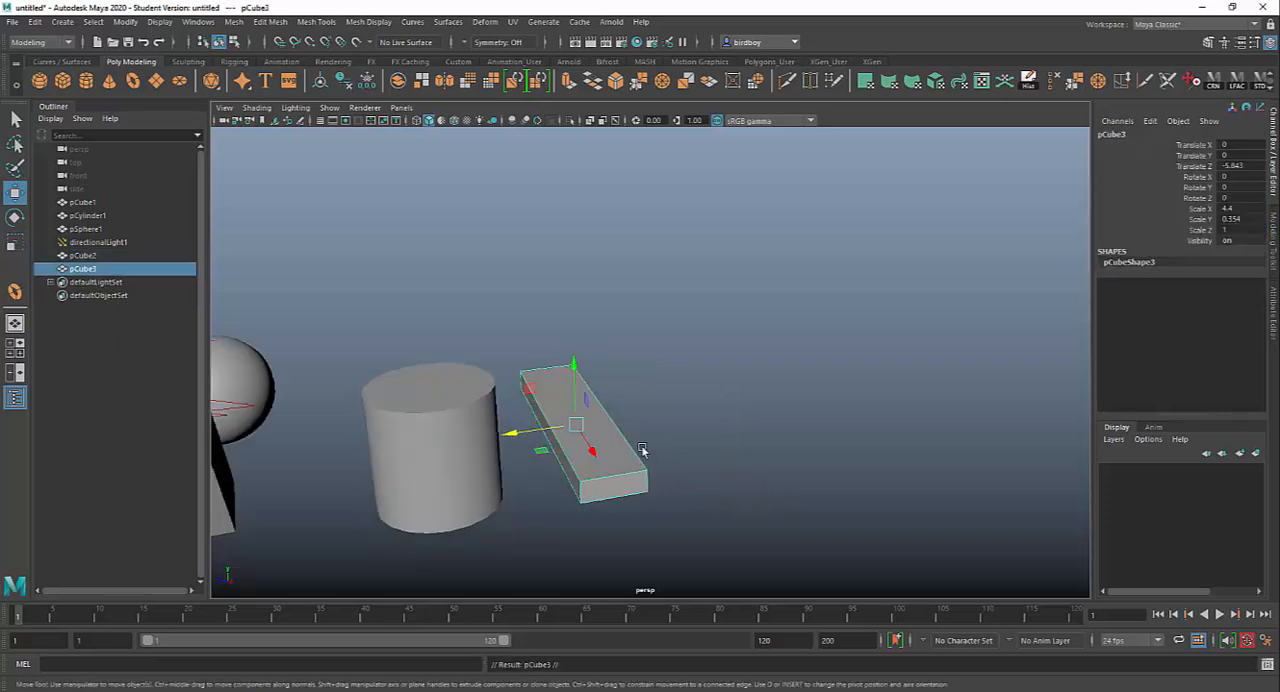
drag(576, 368, 577, 348)
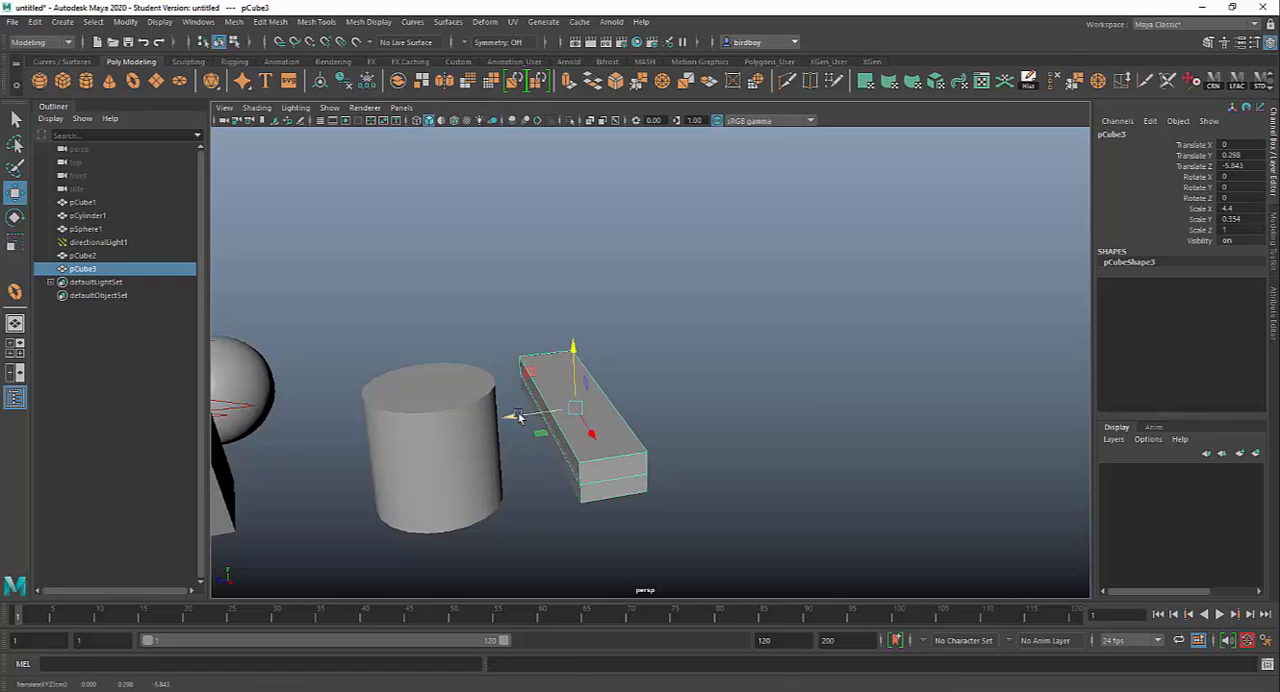
drag(512, 417, 549, 413)
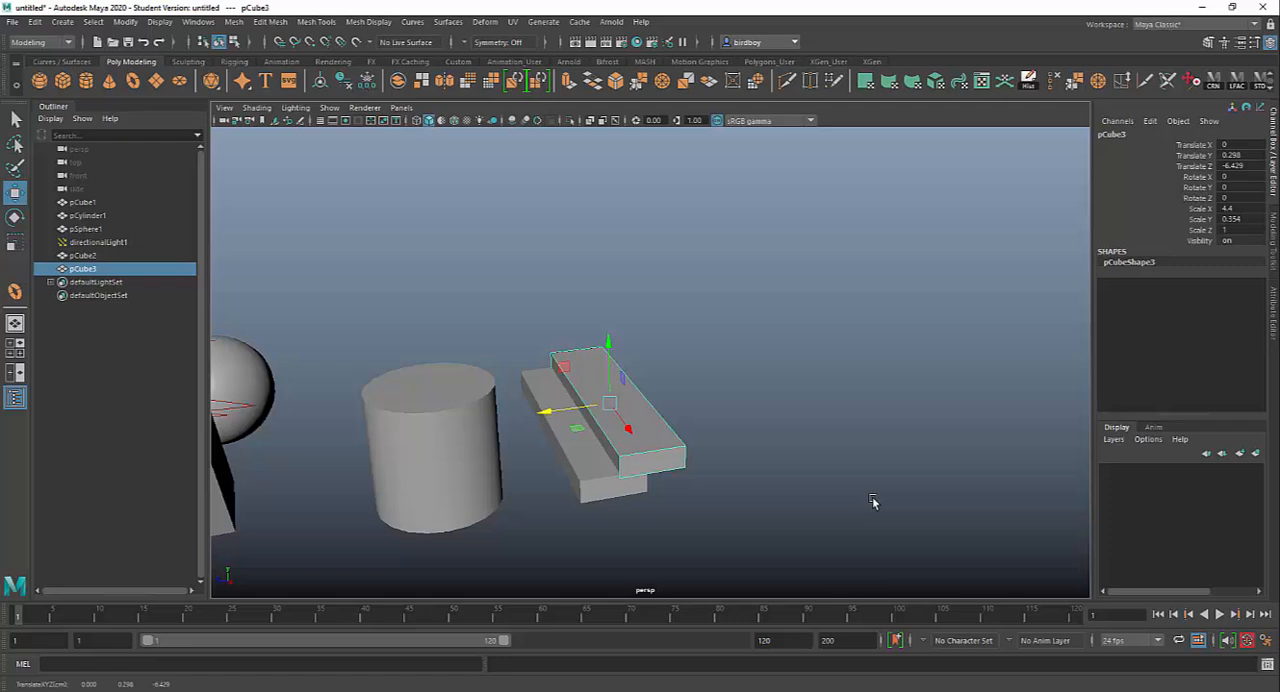
Step: Repeat Duplicate with Transform on the offset slab to build a staircase of twelve slabs
key(shift+d)
key(shift+d)
key(shift+d)
key(shift+d)
key(shift+d)
key(shift+d)
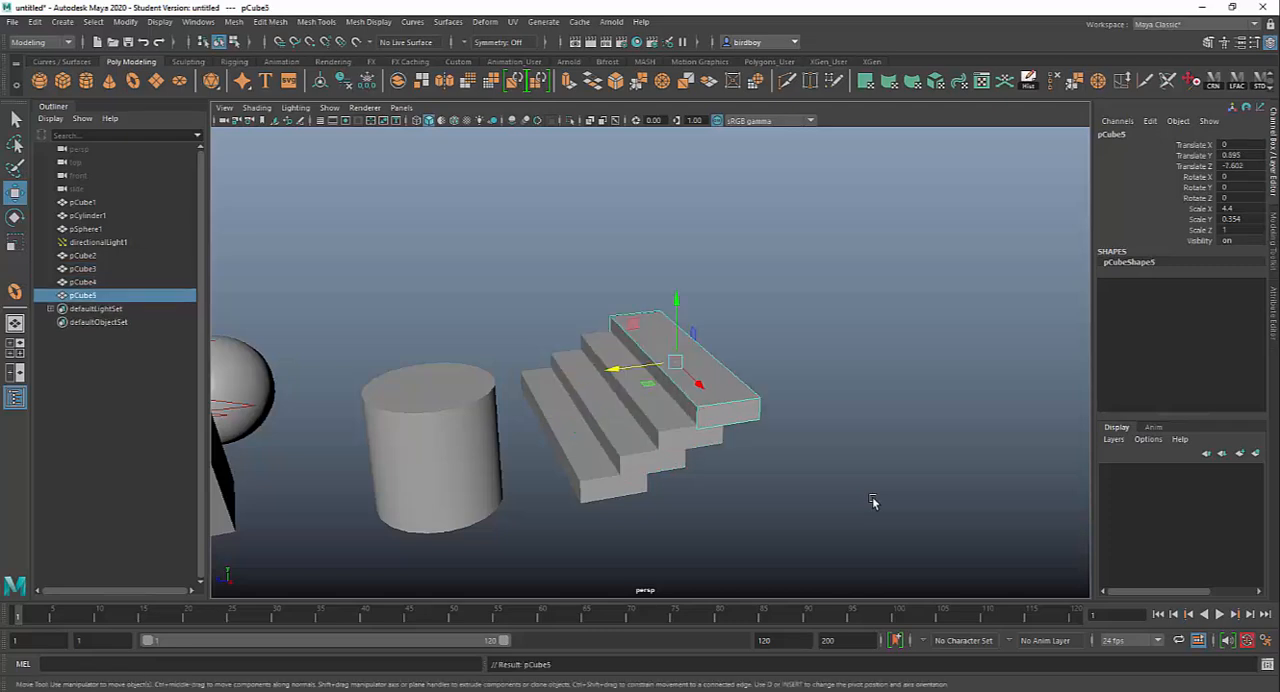
key(shift+d)
key(shift+d)
key(shift+d)
key(shift+d)
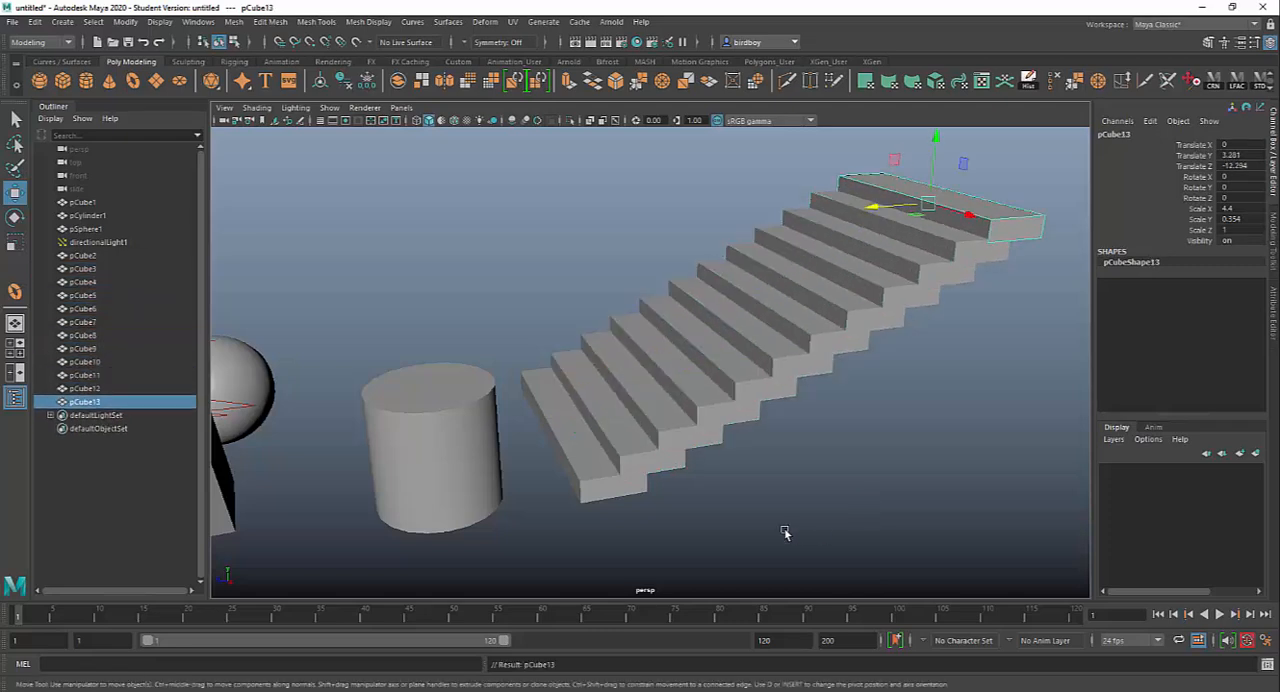
alt+drag(730, 428, 577, 423)
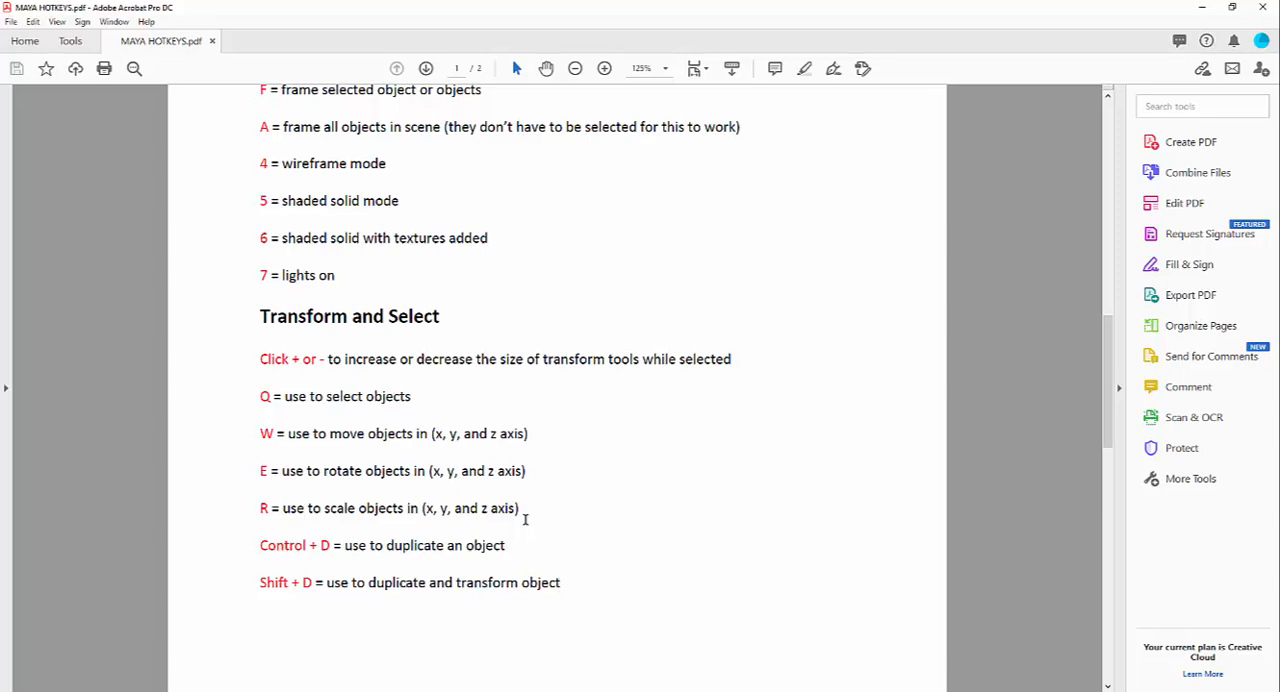
Step: Read the Modeling Objects, Animation and Saving Files sections of the MAYA HOTKEYS sheet
drag(1108, 366, 1108, 410)
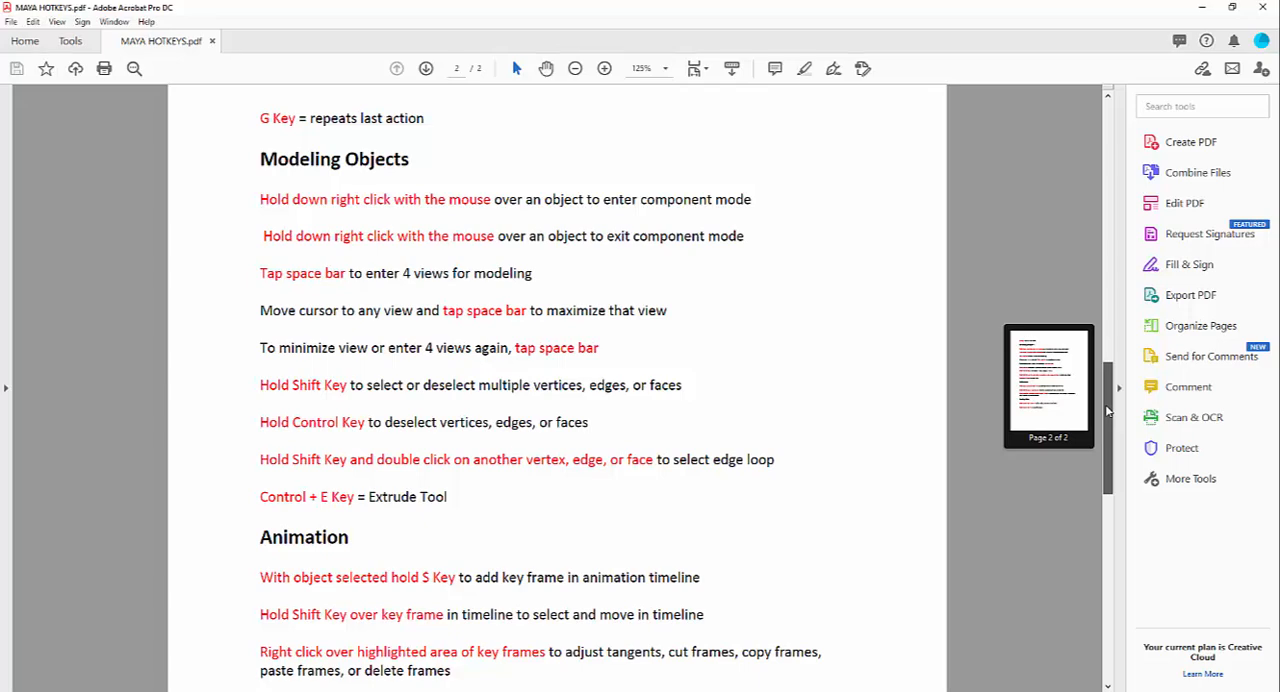
drag(1108, 410, 1093, 586)
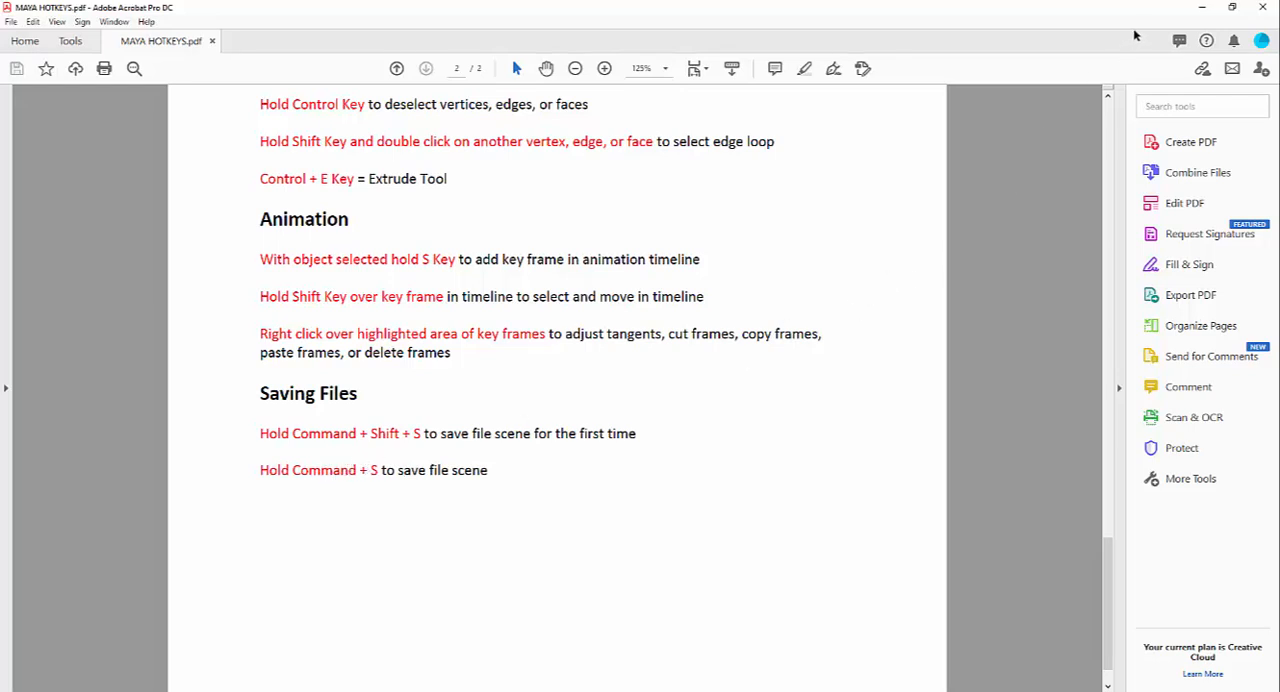
Step: Switch back to Maya and select the cylinder beside the staircase
click(1201, 7)
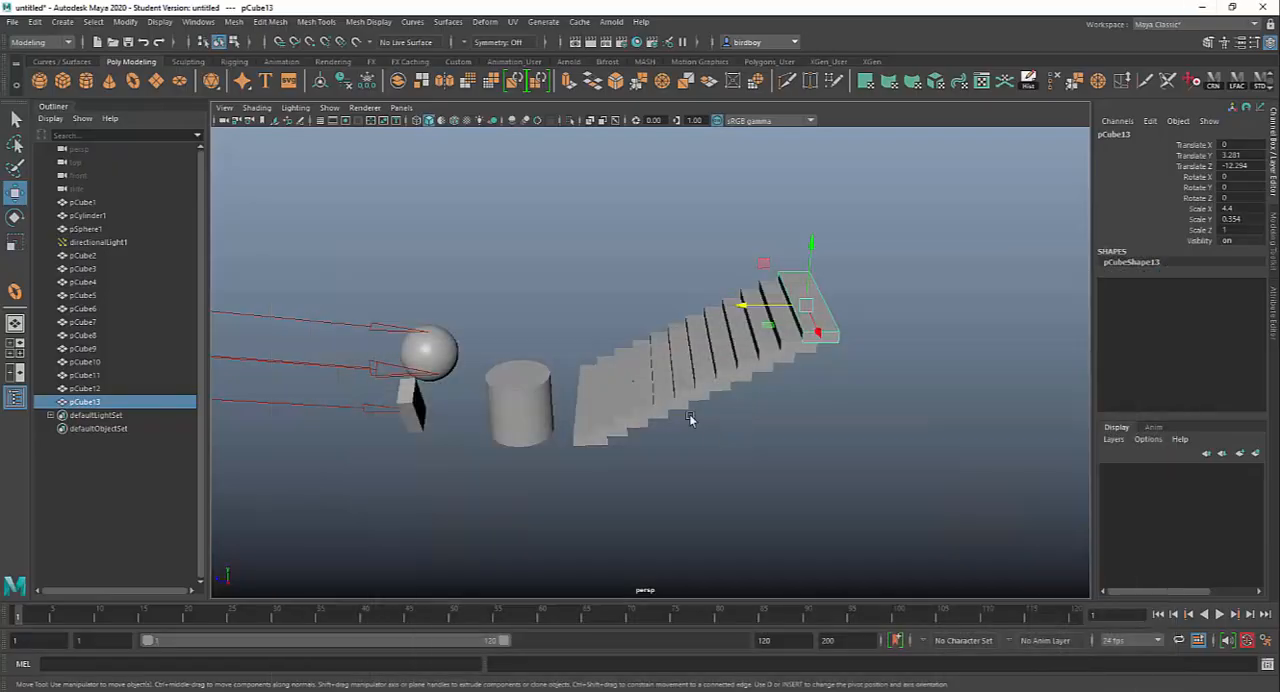
click(553, 392)
alt+drag(557, 392, 606, 436)
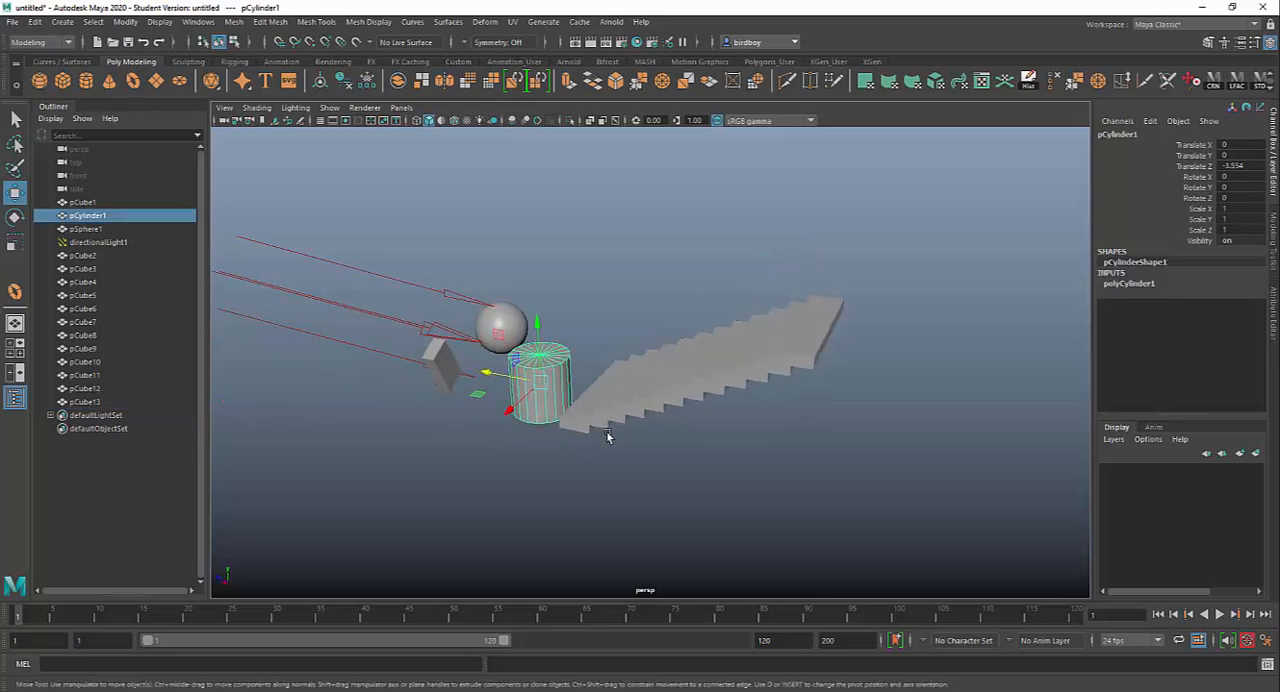
Step: View the Save As dialog for the scene, close it without saving and reactivate the Move tool
key(ctrl+shift+s)
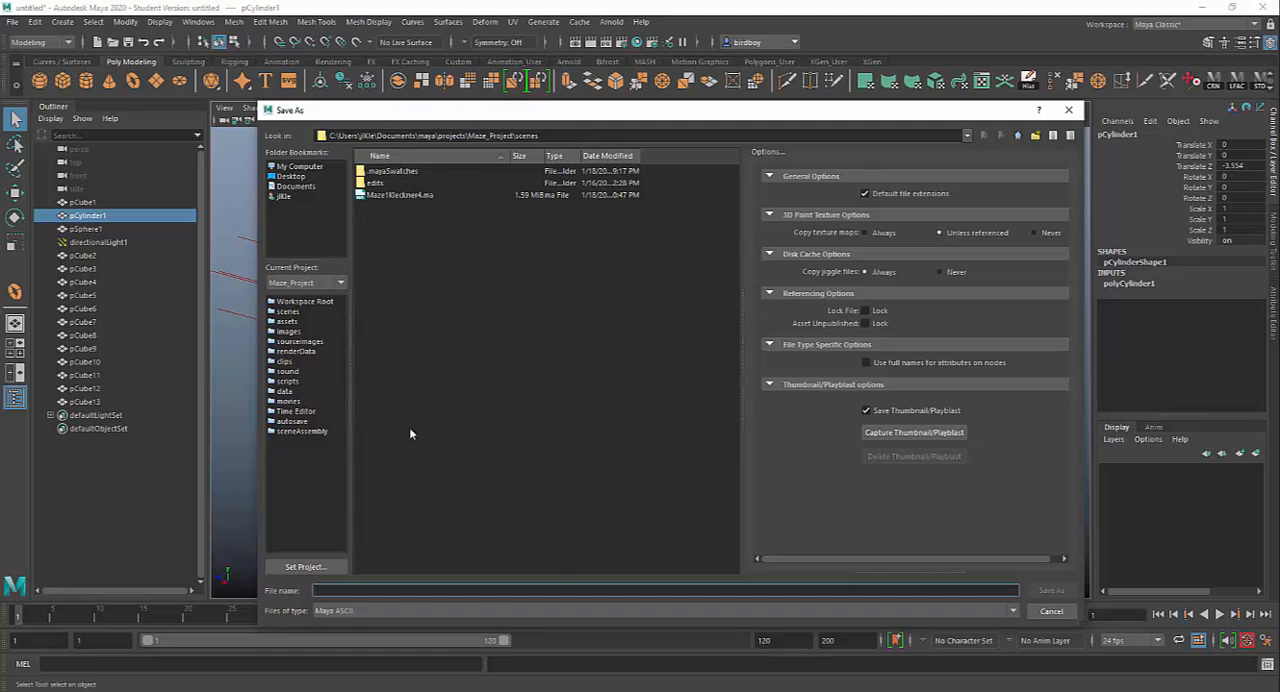
click(1051, 611)
key(w)
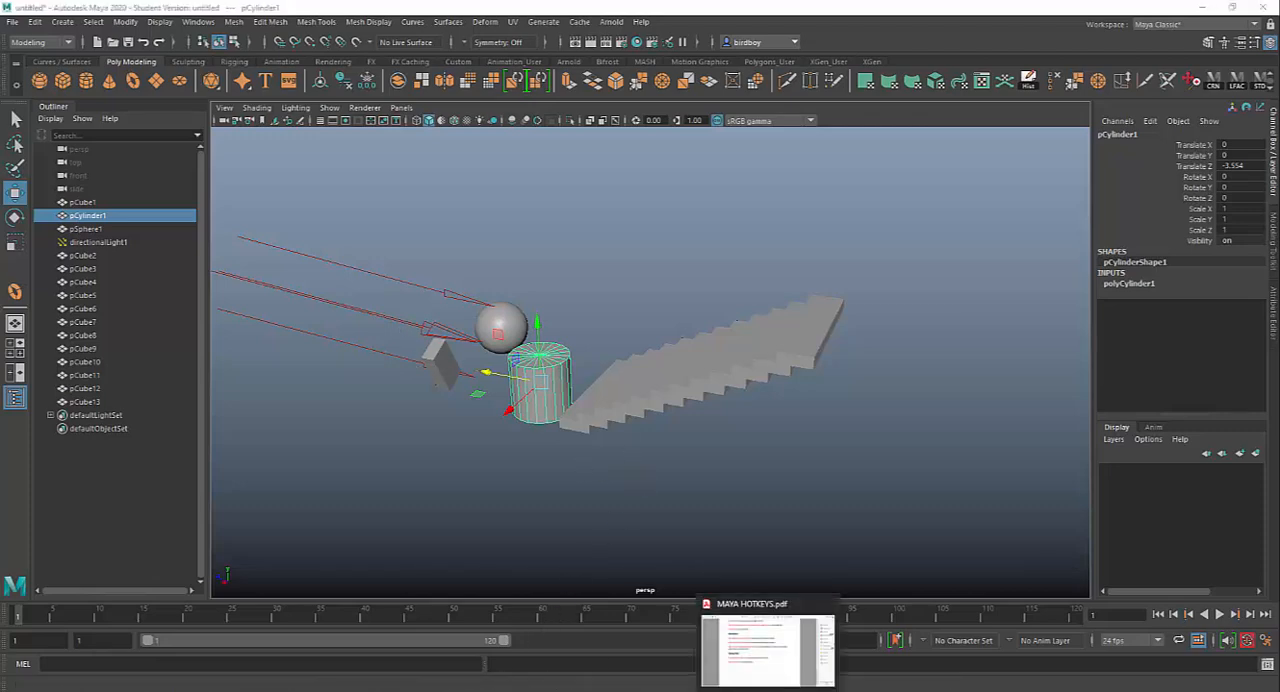
Step: Switch to MAYA HOTKEYS.pdf in Acrobat and highlight the red shortcut text of each of the three Animation entries in turn
click(765, 615)
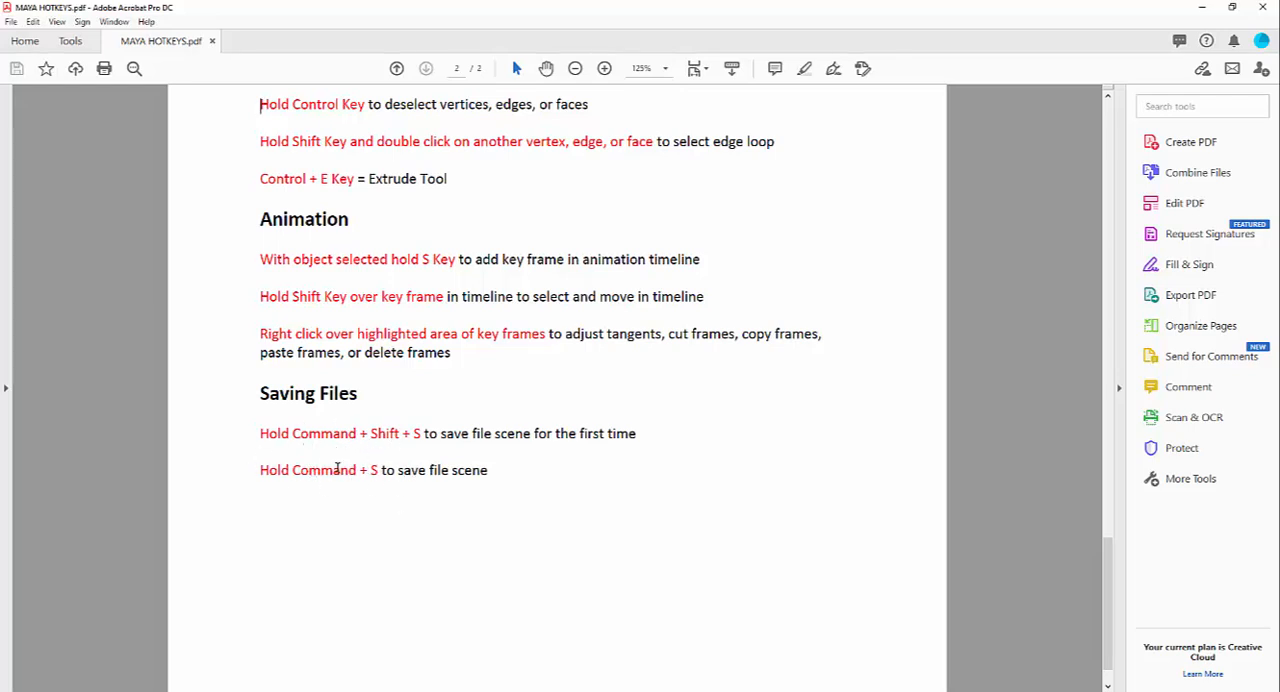
scroll(481, 455, up, 1)
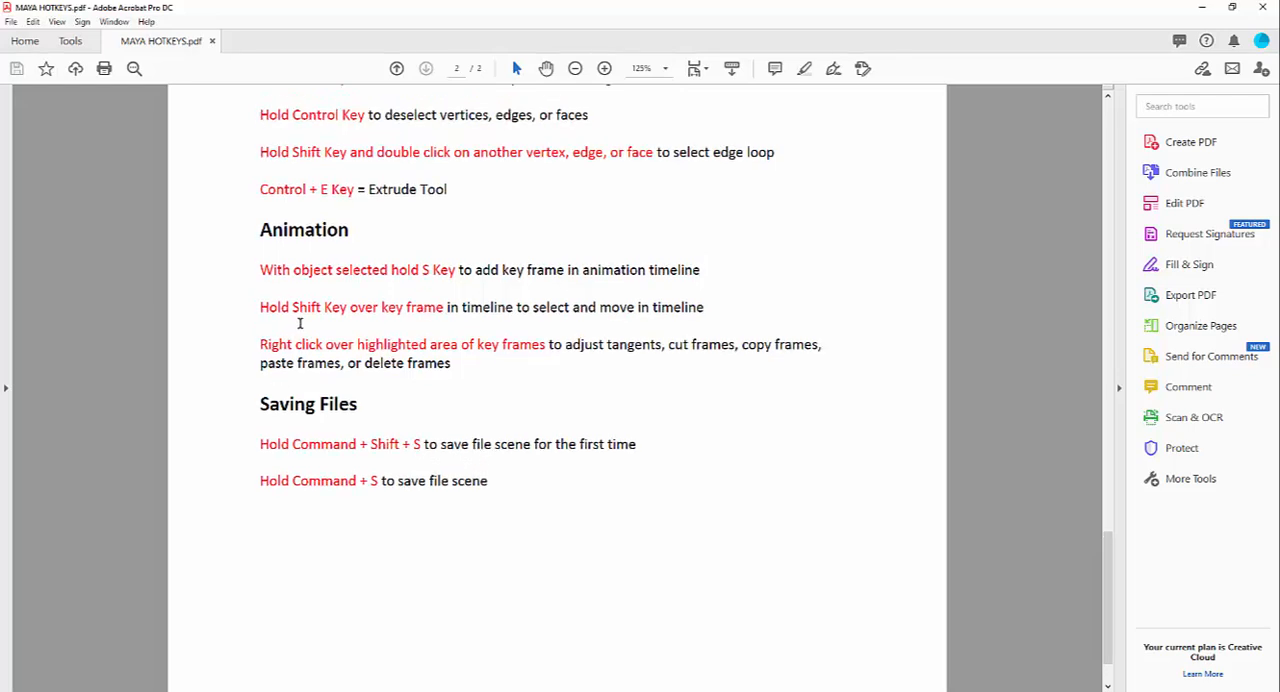
scroll(300, 323, up, 1)
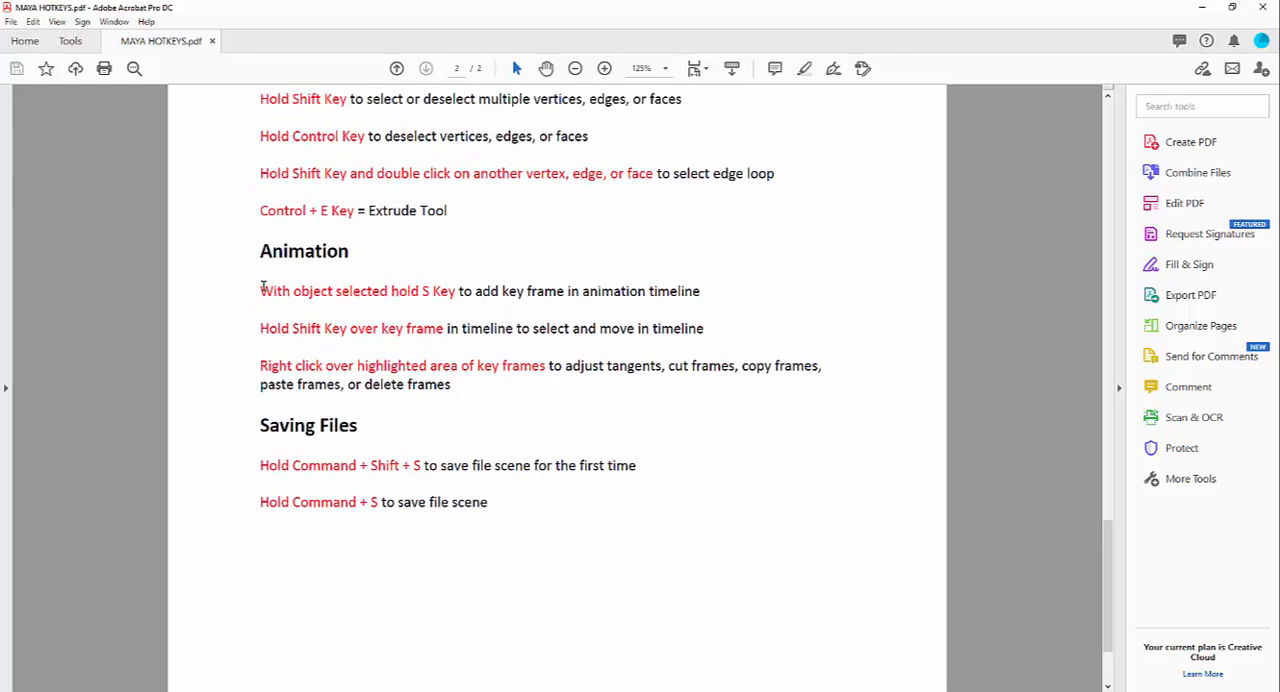
drag(332, 287, 456, 290)
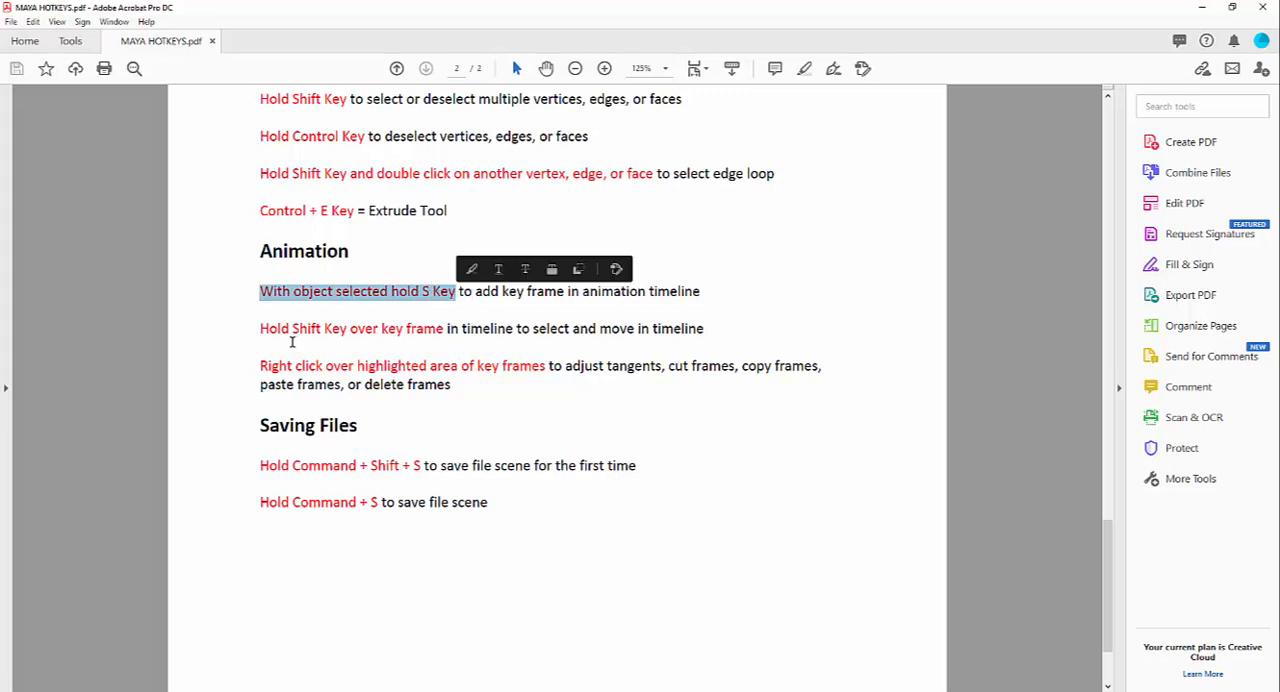
drag(261, 328, 427, 326)
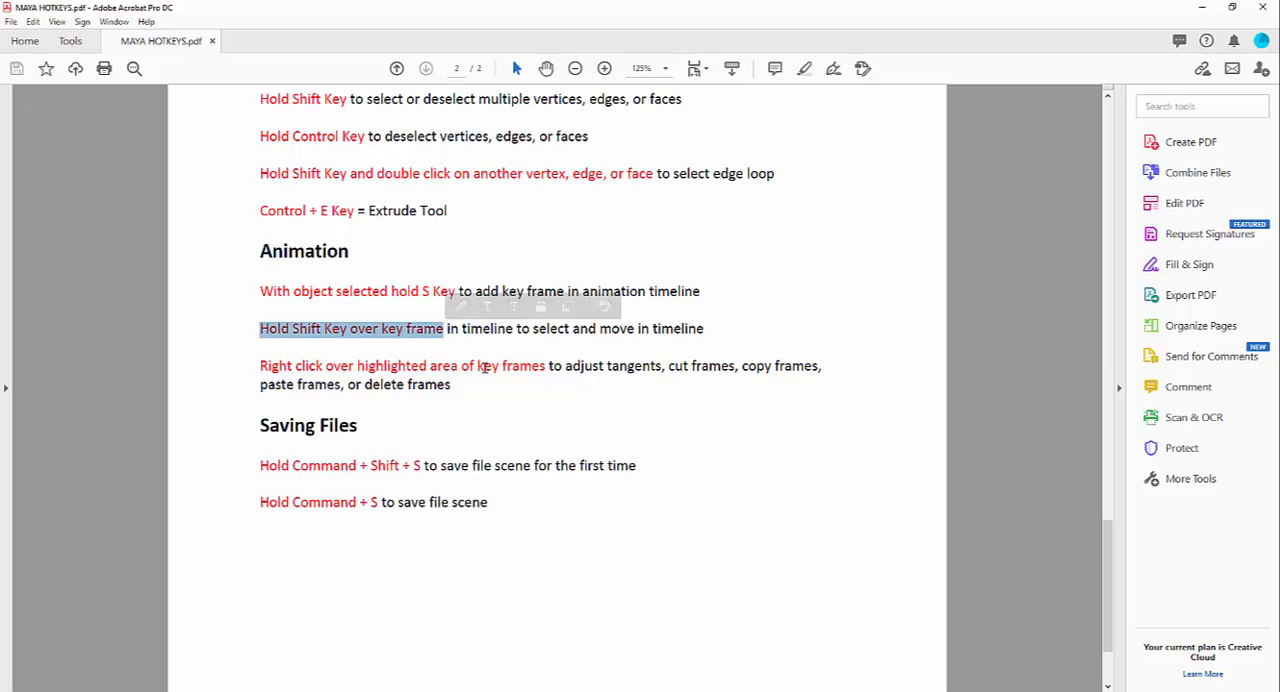
drag(261, 367, 539, 376)
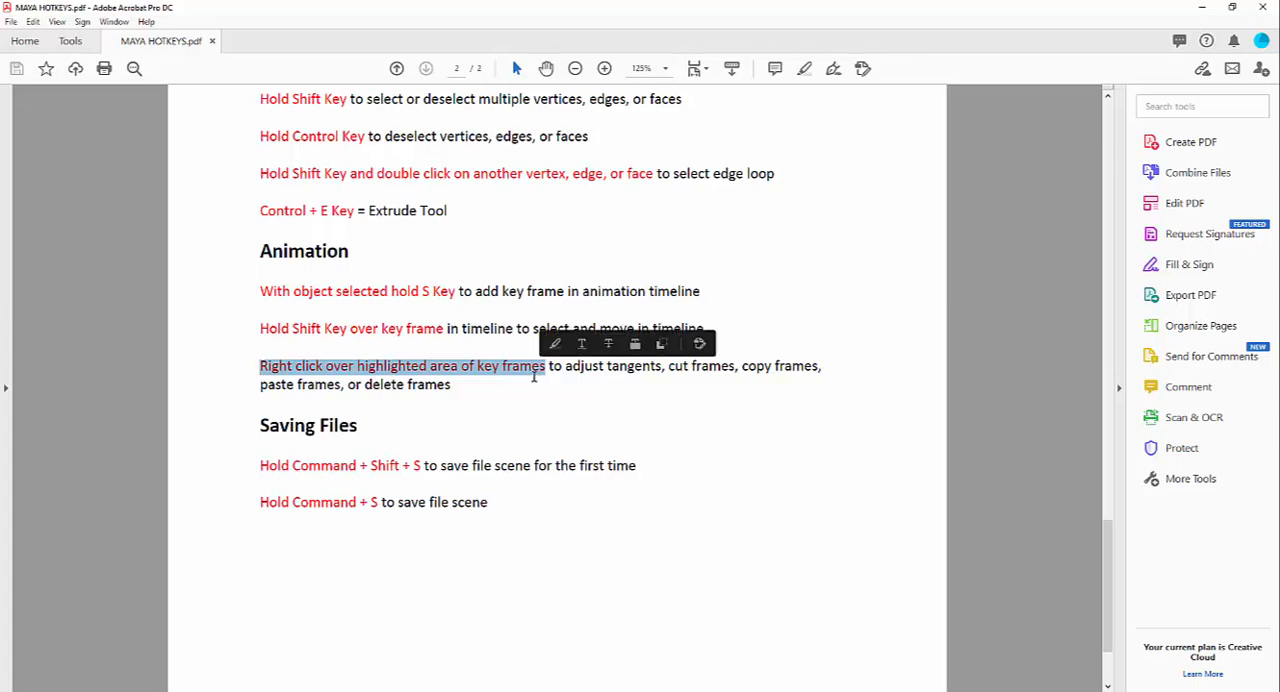
Step: Switch back to Maya and set a keyframe on the cylinder at frame 1
click(1192, 10)
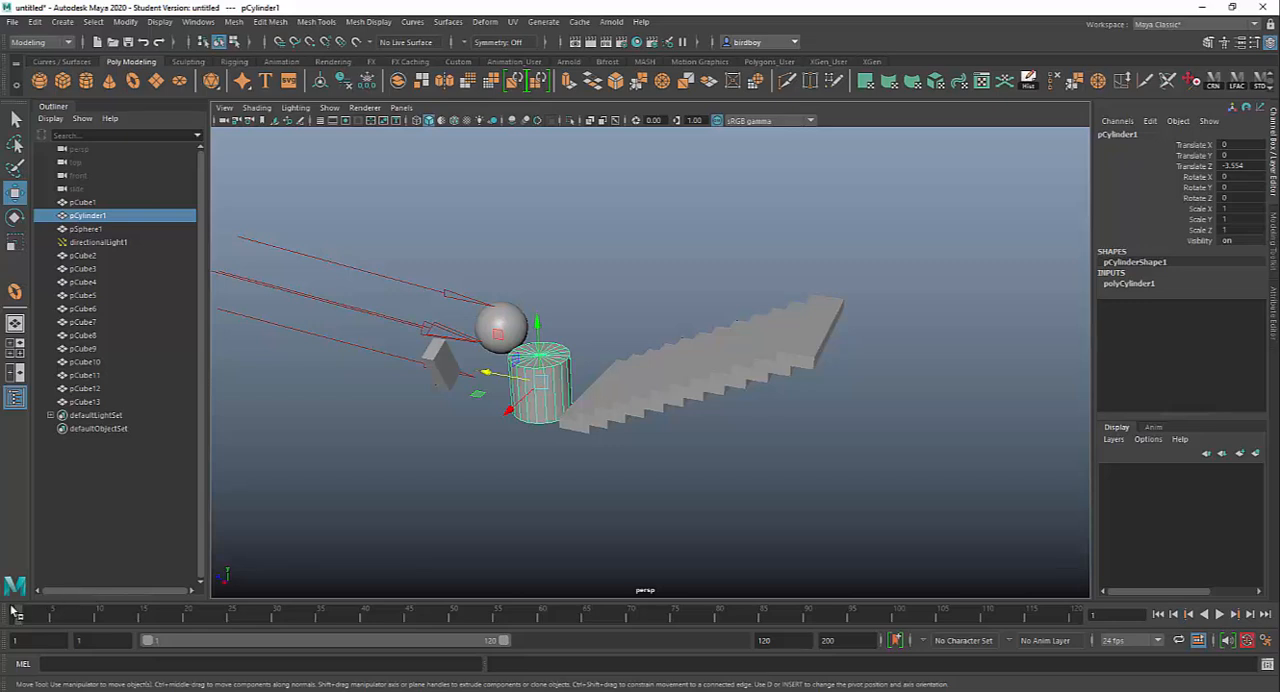
mouse_move(29, 616)
mouse_down()
mouse_move(1066, 614)
mouse_move(18, 616)
mouse_up()
key(s)
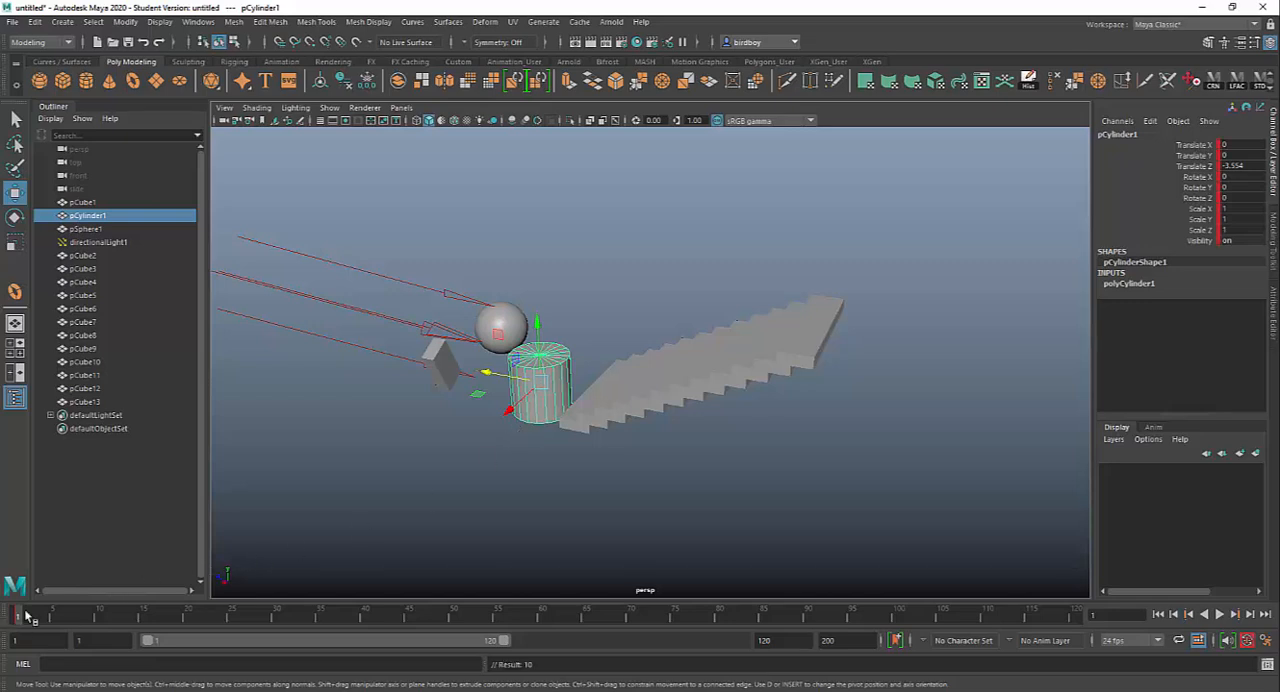
Step: Move the cylinder along Z to about -13.985 at frame 32 and set a keyframe there
key(alt+v)
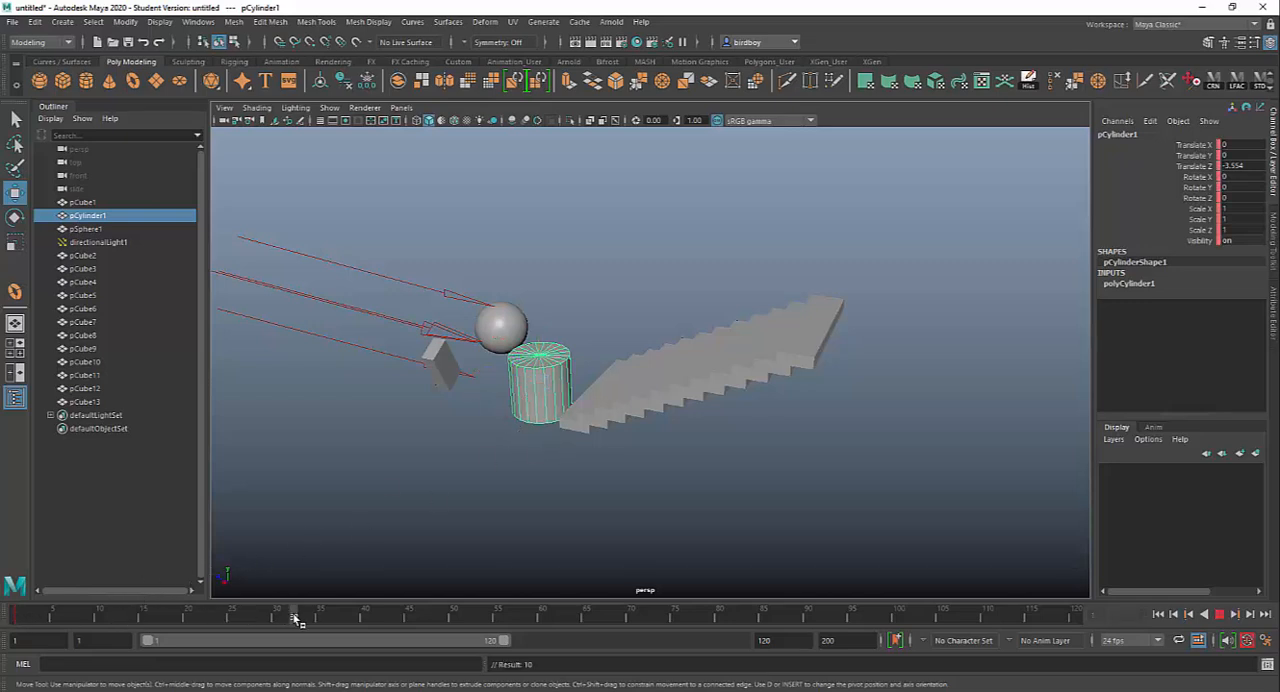
click(295, 617)
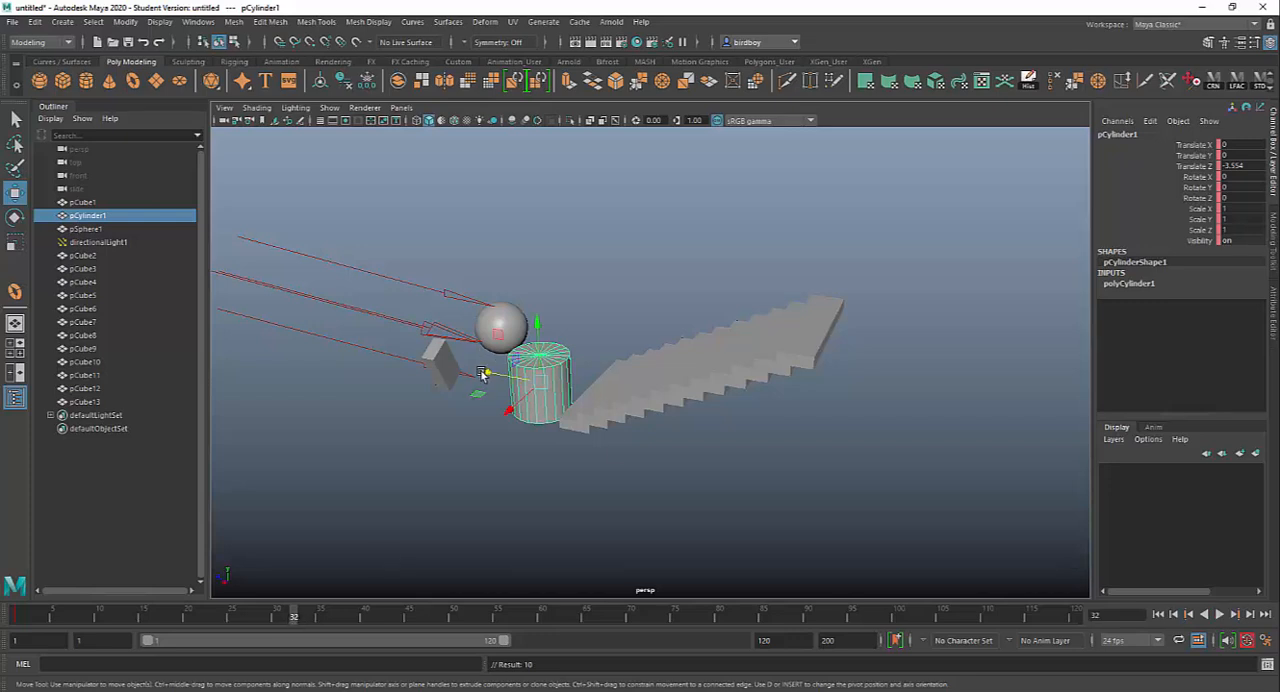
drag(483, 375, 786, 430)
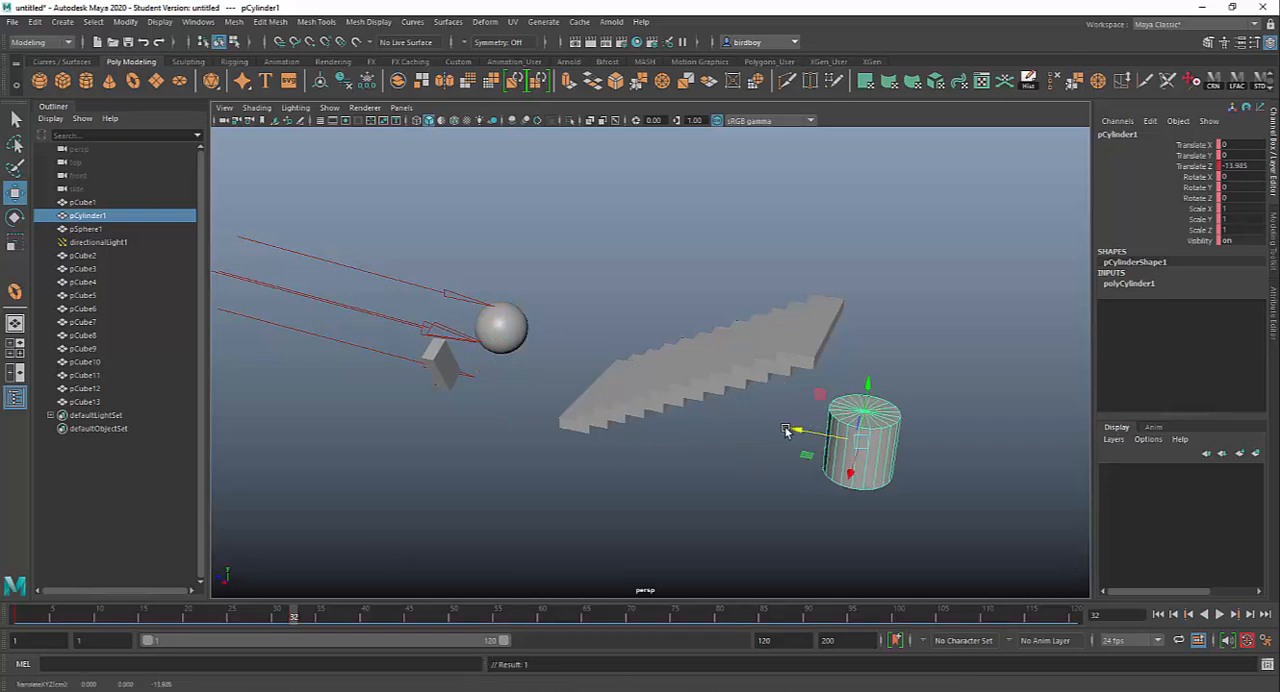
key(s)
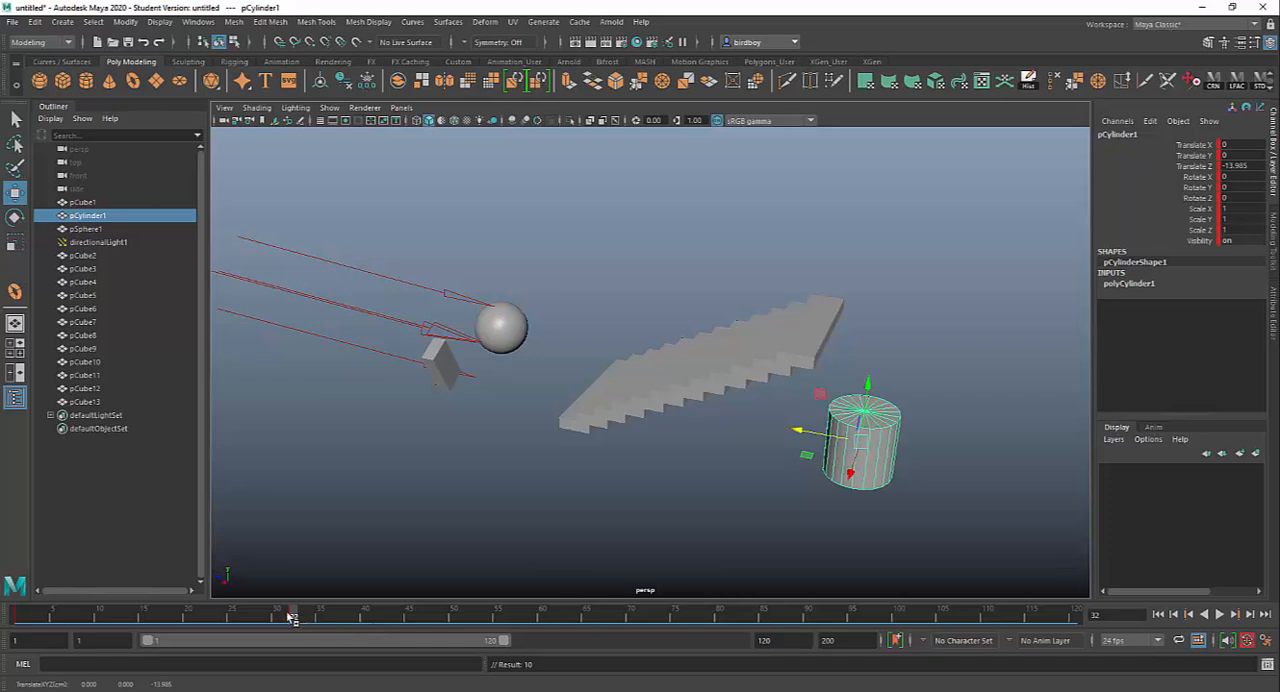
Step: At frame 18, raise the cylinder to about 4.784 in Y and set a keyframe
drag(291, 615, 18, 608)
key(w)
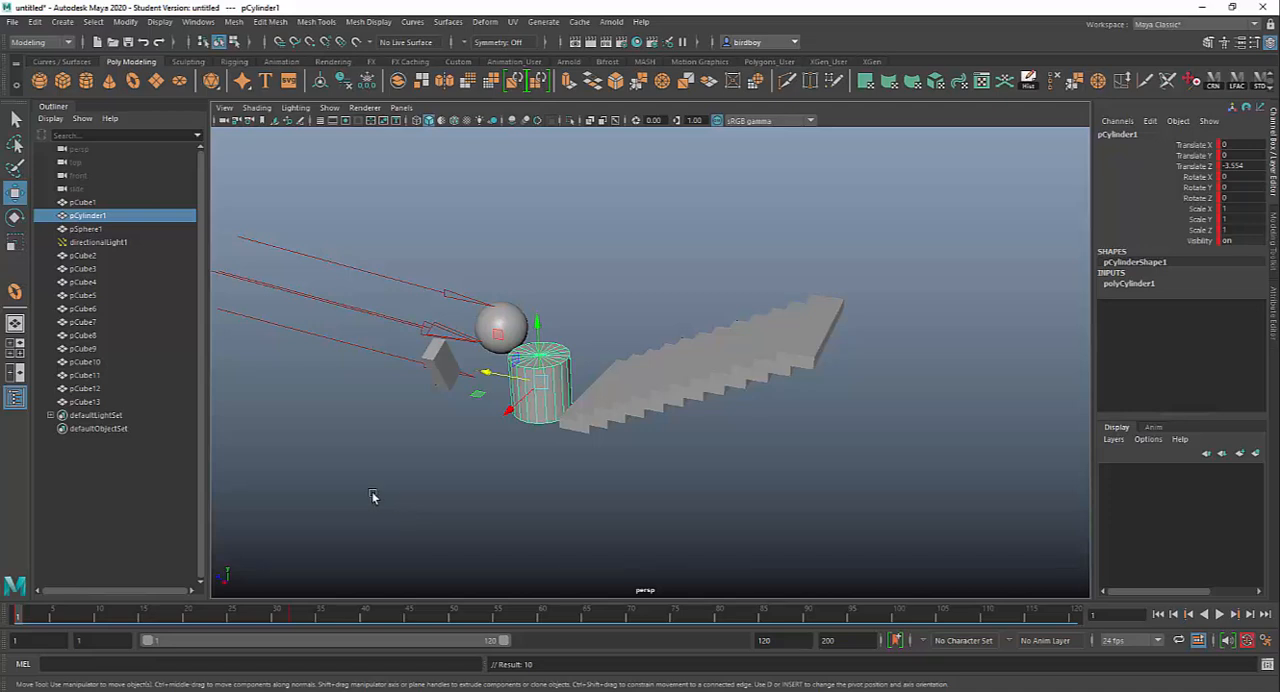
click(80, 617)
drag(80, 617, 171, 617)
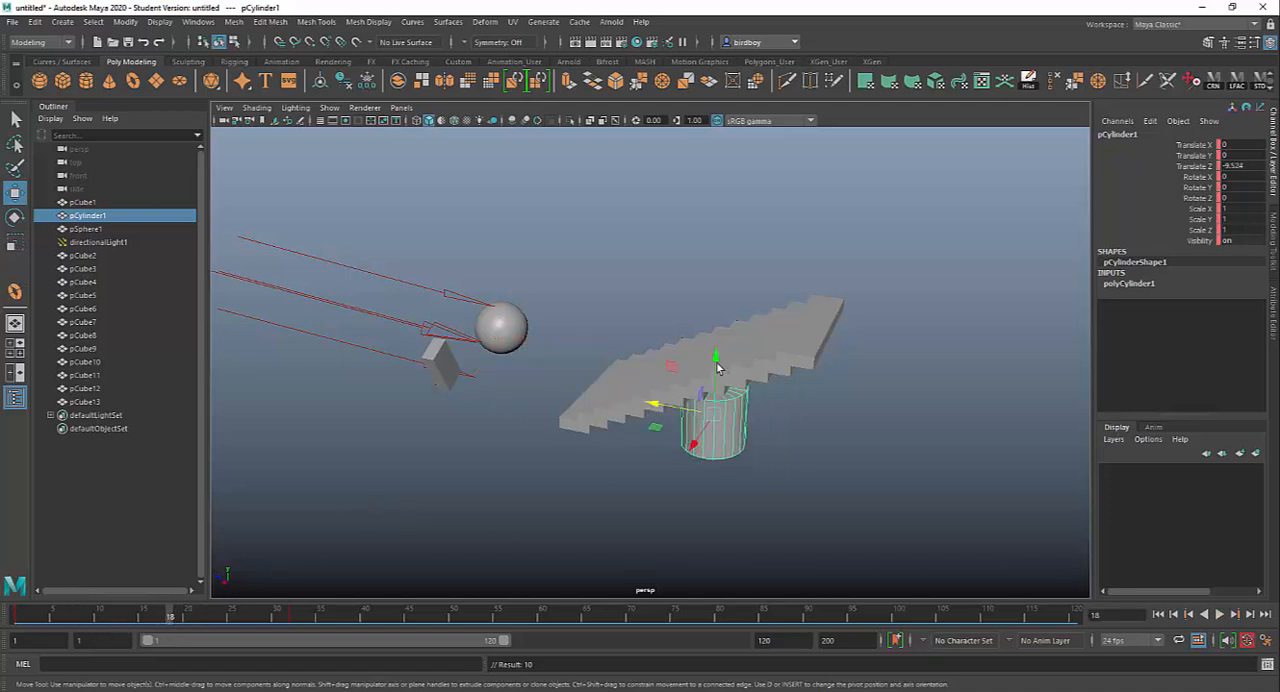
drag(716, 356, 716, 203)
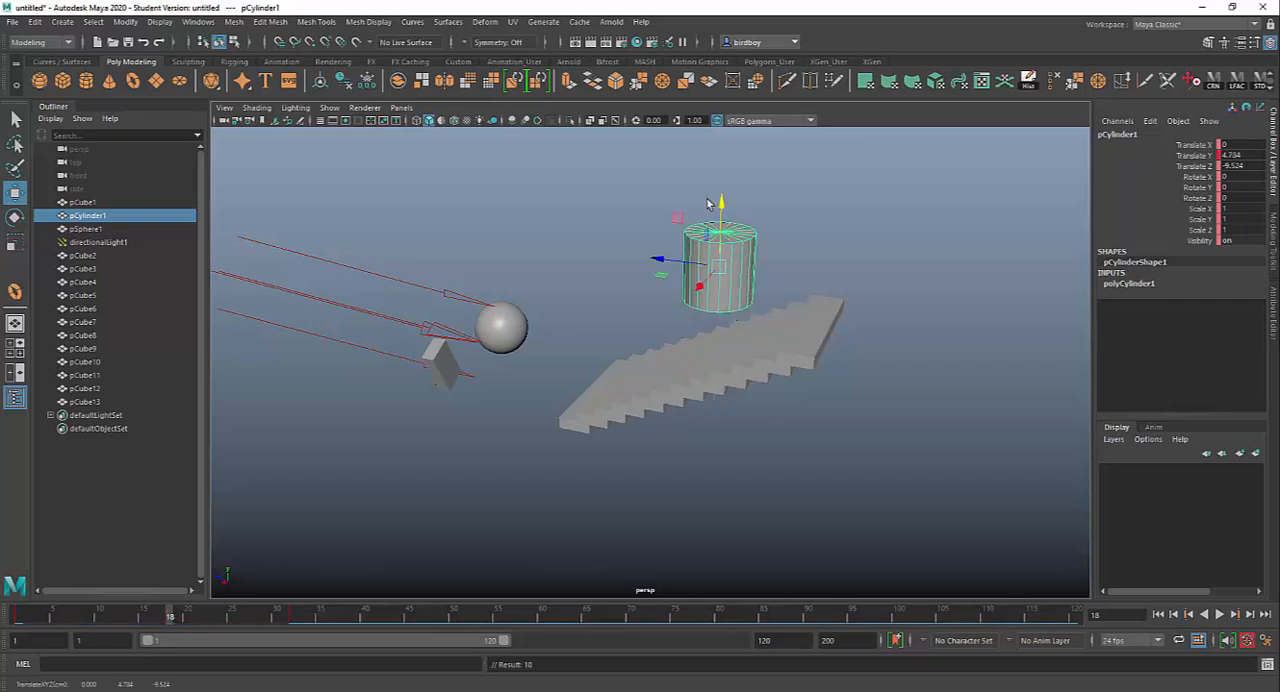
key(s)
Step: Preview the motion and rotate the cylinder to about -55.441 degrees in X at frame 10
drag(172, 617, 145, 617)
key(alt+v)
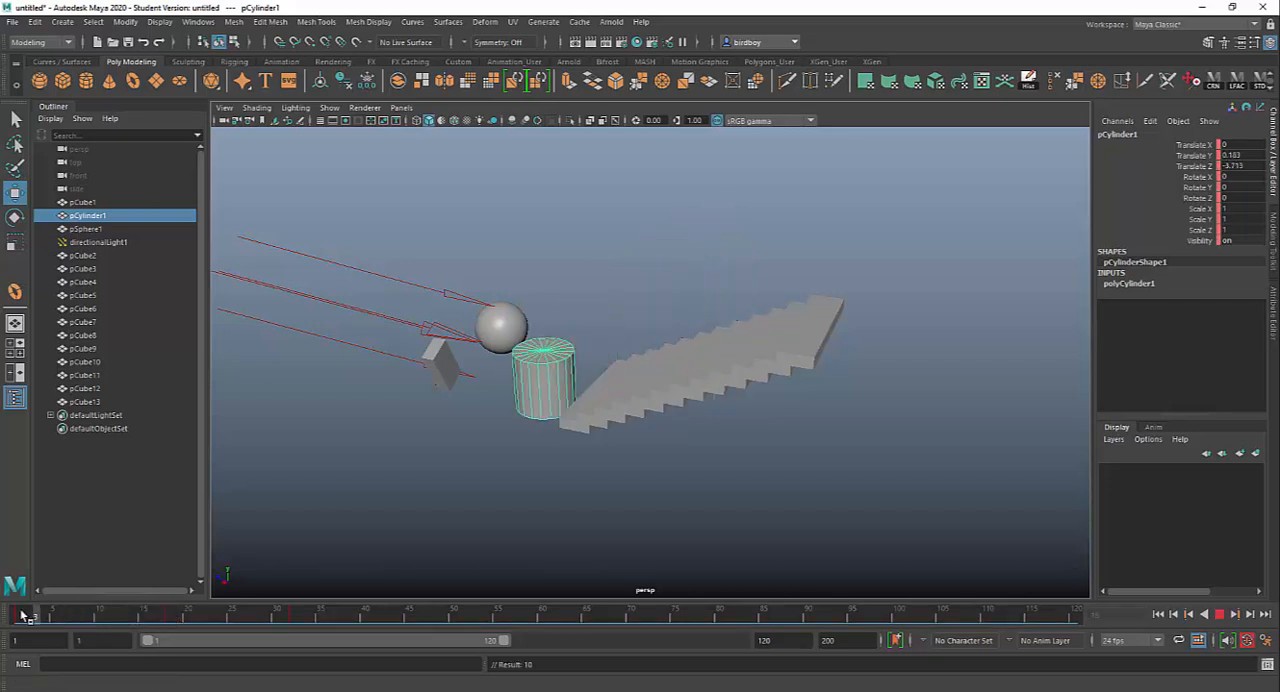
drag(231, 606, 98, 615)
key(e)
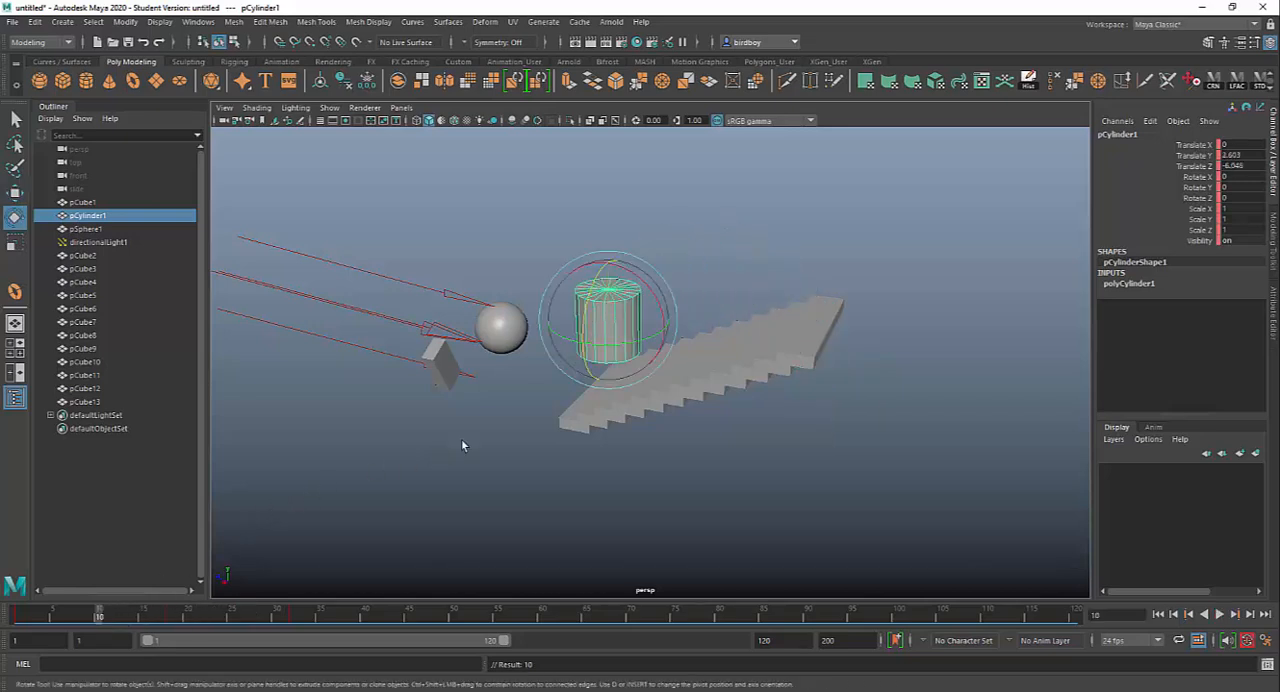
drag(645, 287, 663, 342)
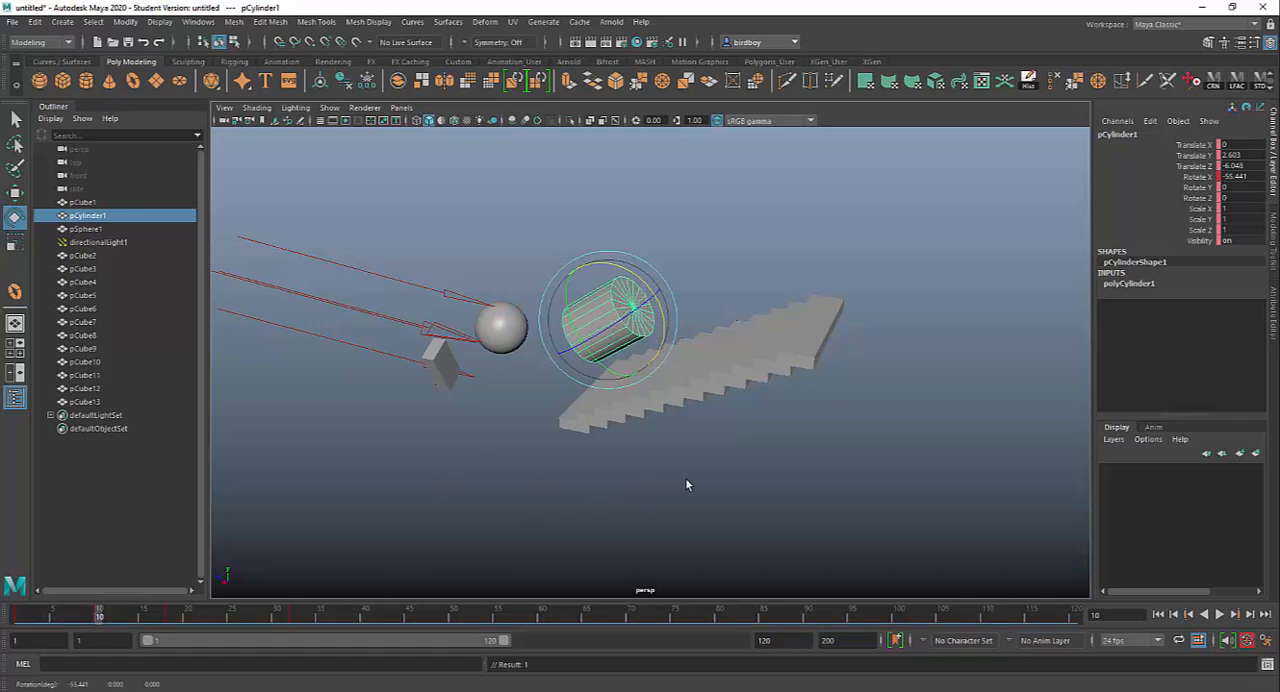
Step: Turn off automatic keyframing and preview the cylinder's animation across its keyframes
click(1247, 641)
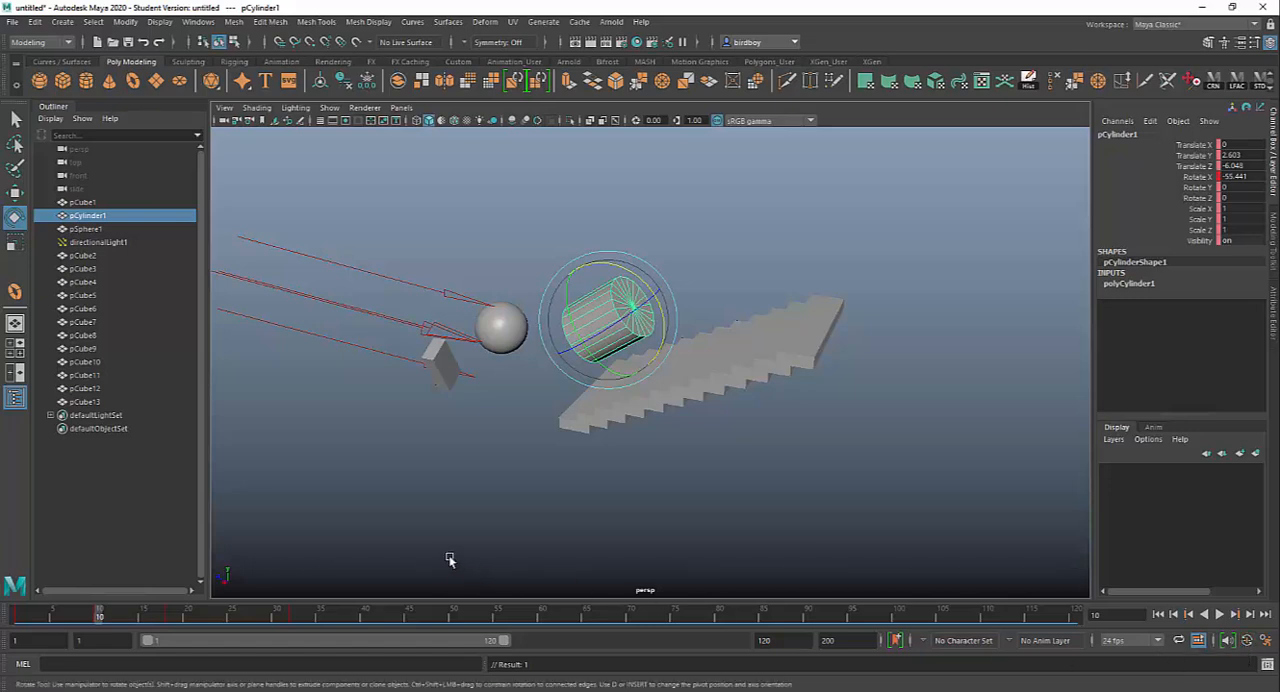
key(alt+v)
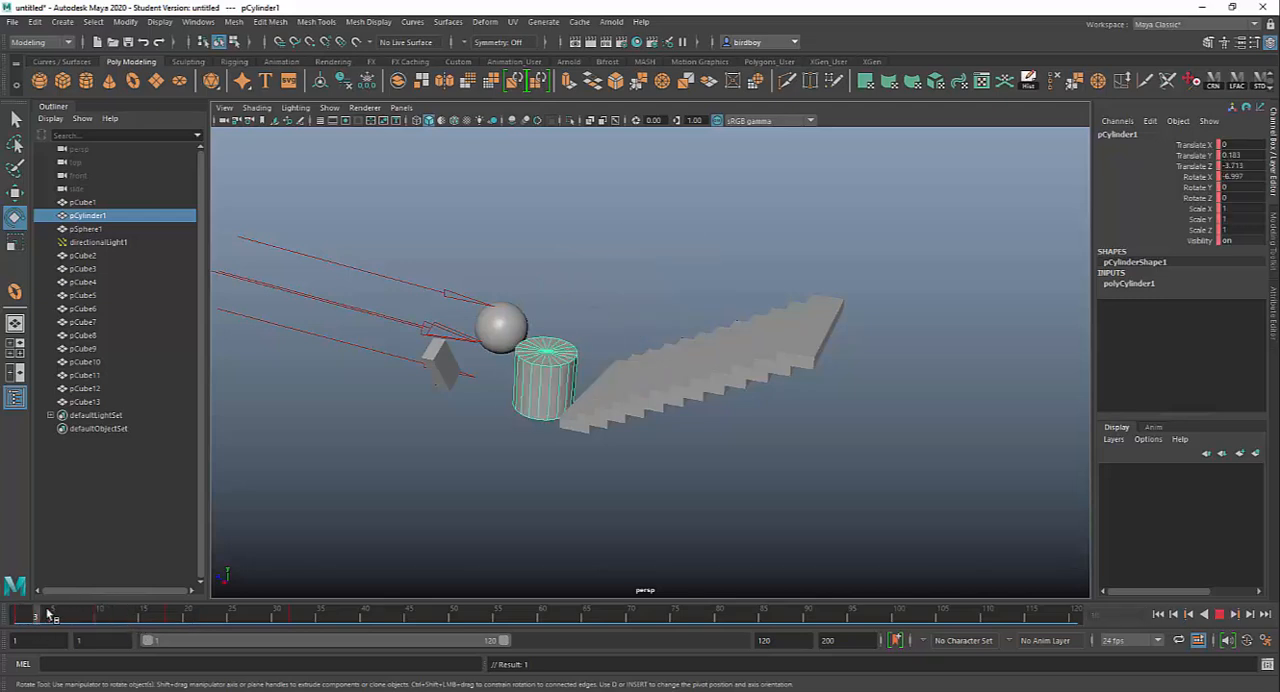
drag(132, 614, 208, 619)
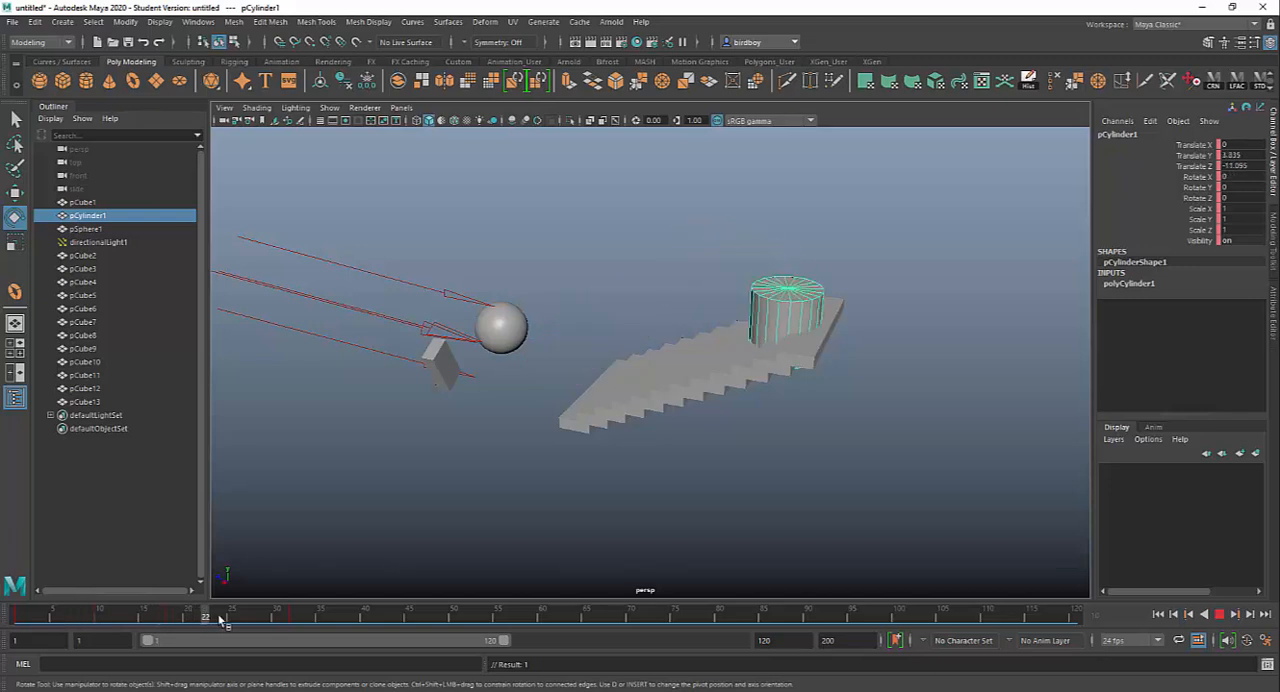
Step: At frame 24, scale the cylinder uniformly to about 2.83, undoing an oversized first attempt
click(222, 617)
key(r)
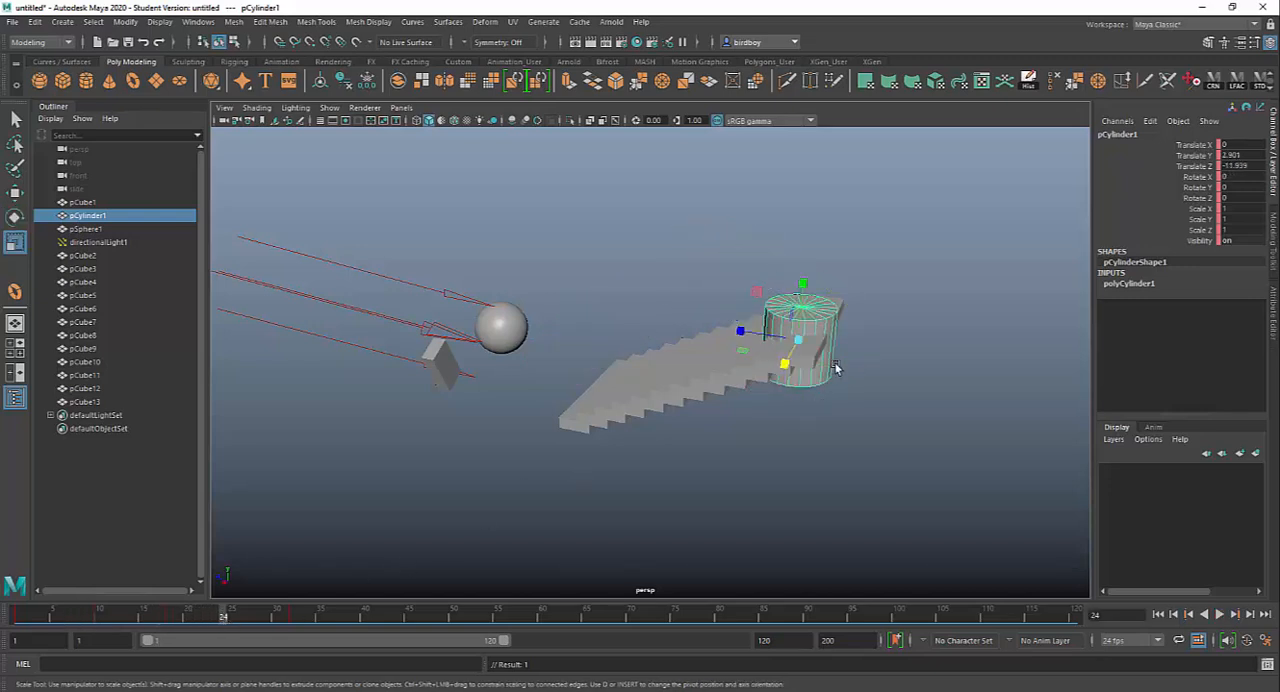
drag(797, 341, 997, 491)
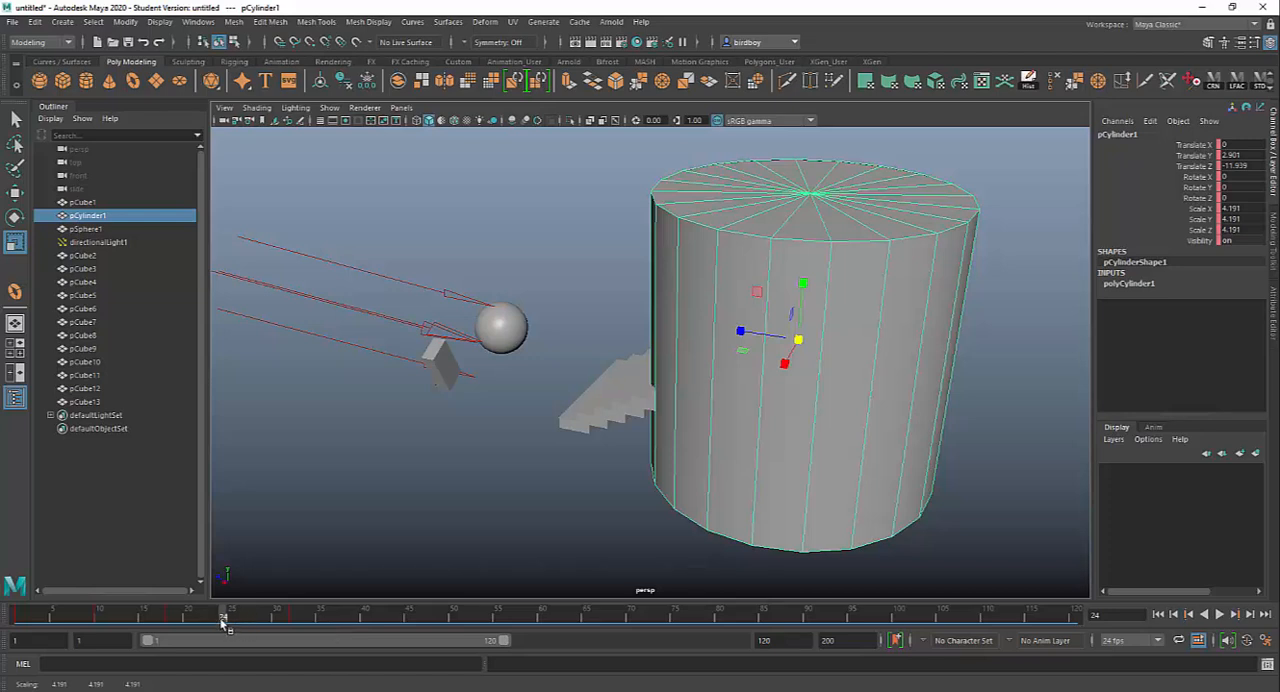
key(ctrl+z)
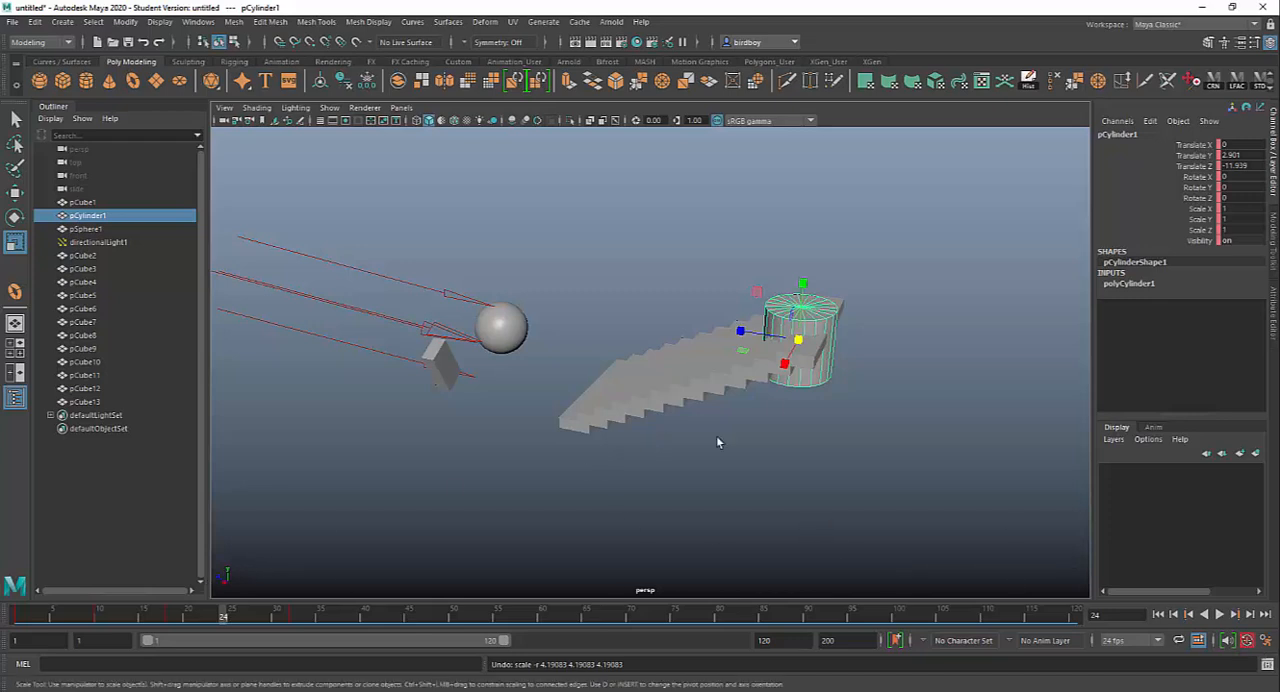
drag(798, 341, 909, 424)
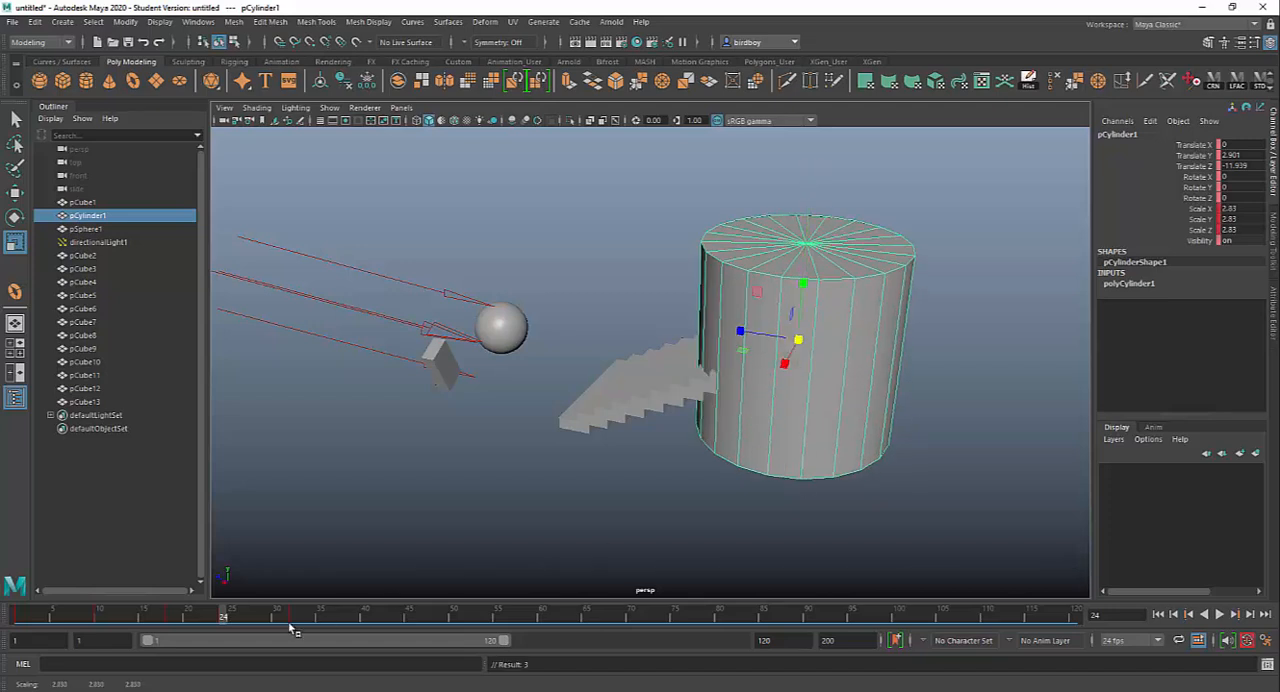
Step: At frame 52, rotate the cylinder to about 104.615 degrees in X and move it to about X 2.07, Y 5.785, Z -1.127
drag(268, 613, 471, 615)
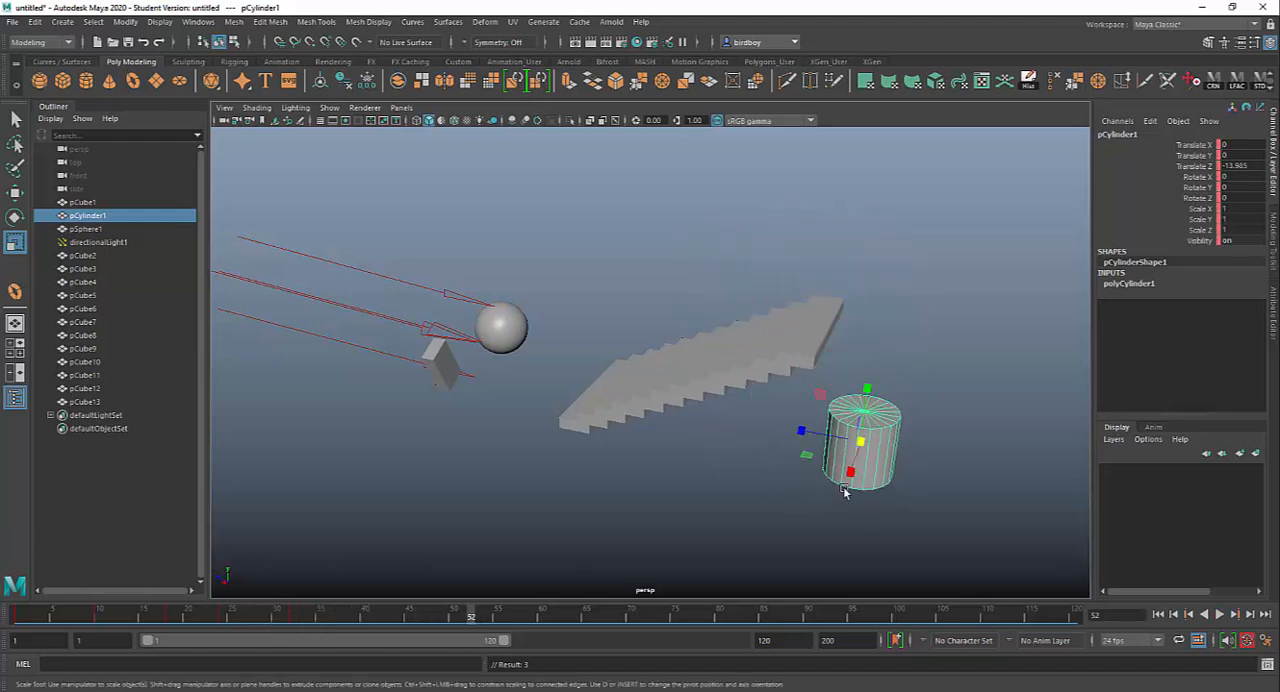
key(e)
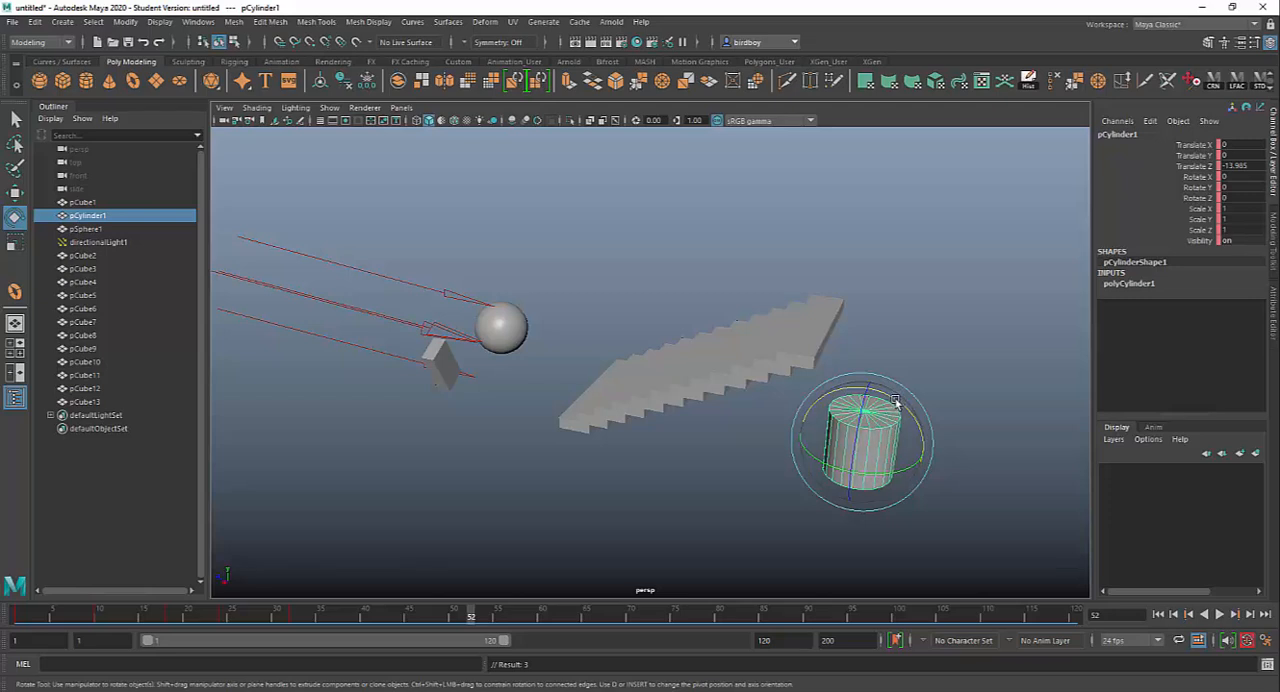
drag(895, 403, 751, 409)
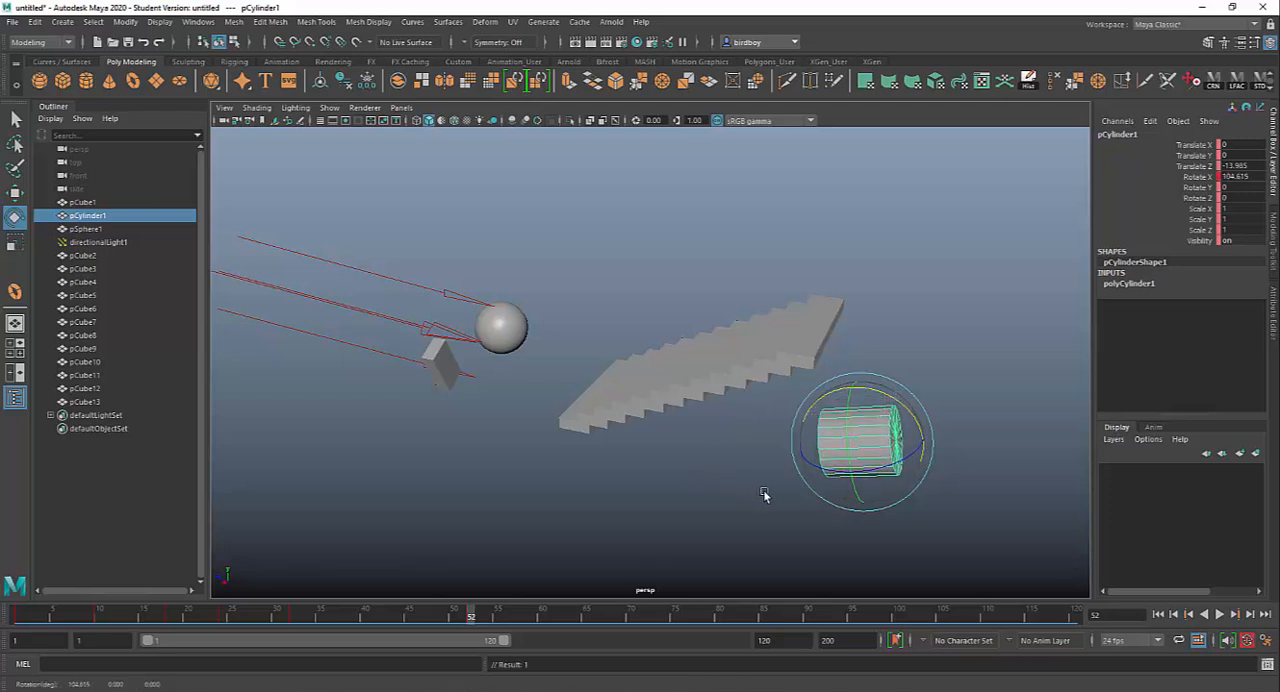
key(w)
drag(855, 450, 420, 218)
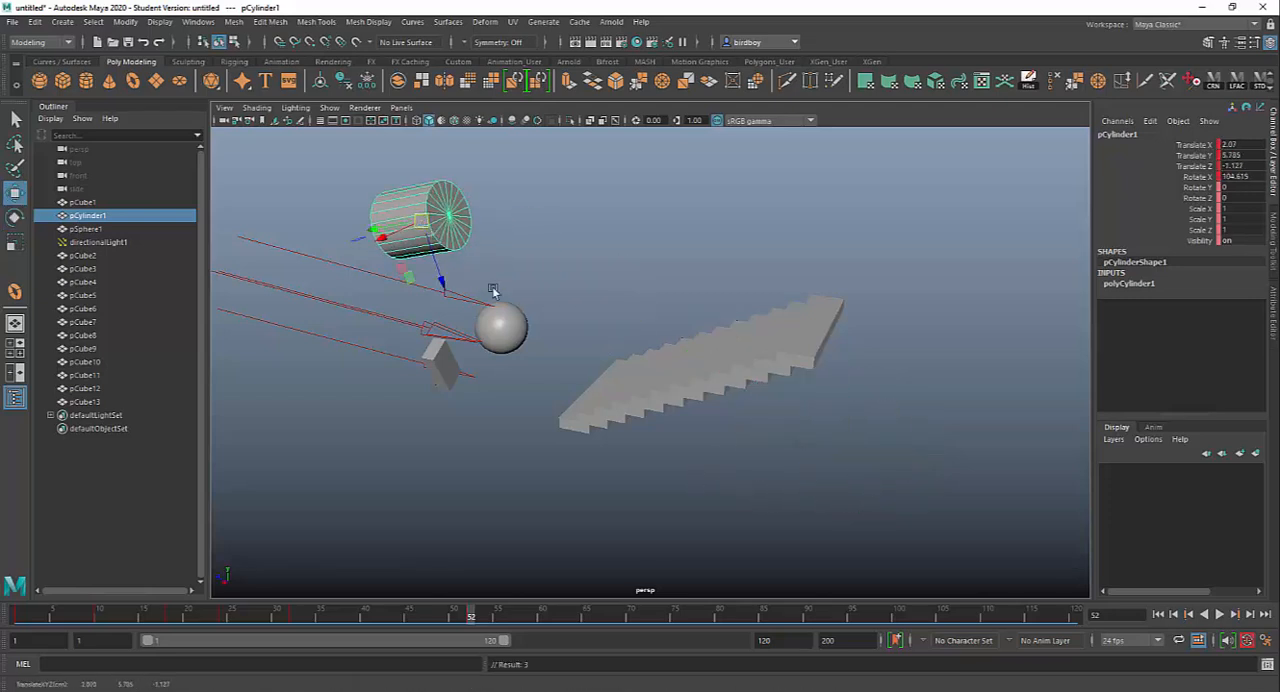
Step: Preview the new motion and shift the frame 52 keyframe on the timeline to about frame 82
drag(469, 615, 339, 636)
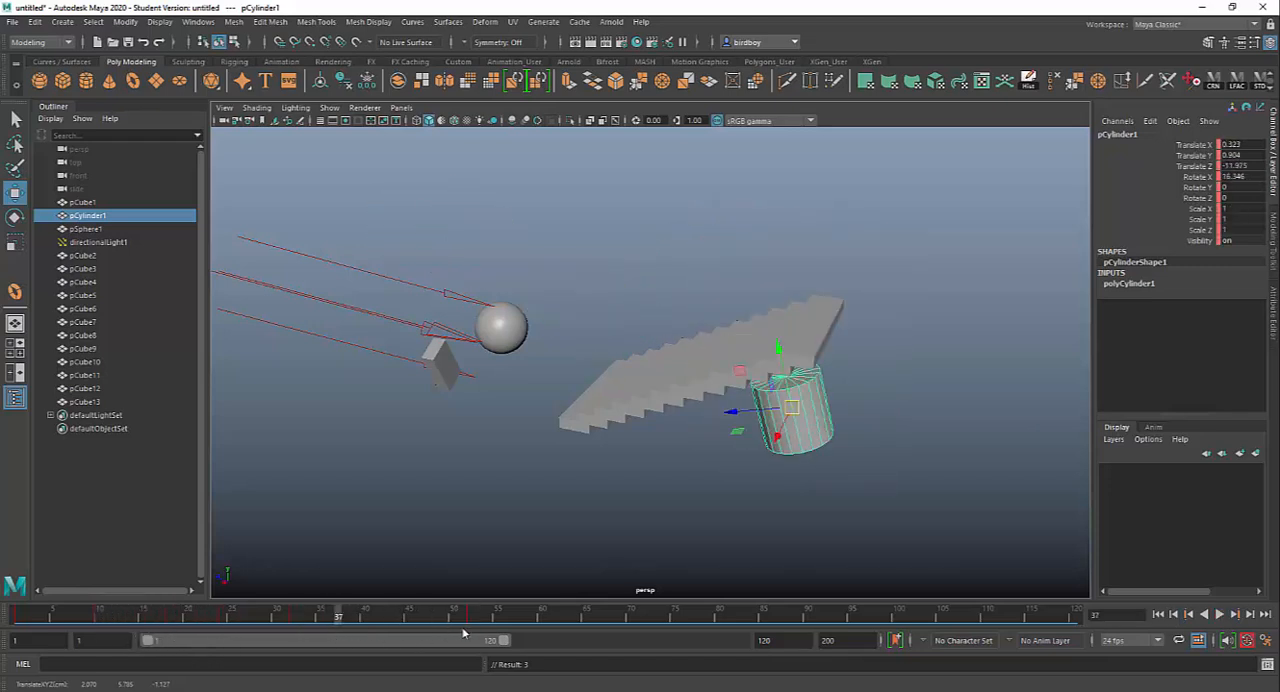
click(433, 617)
shift+drag(433, 617, 764, 615)
Step: Examine the editing options for the highlighted keyframe range, close them unused and go to frame 68
right_click(736, 616)
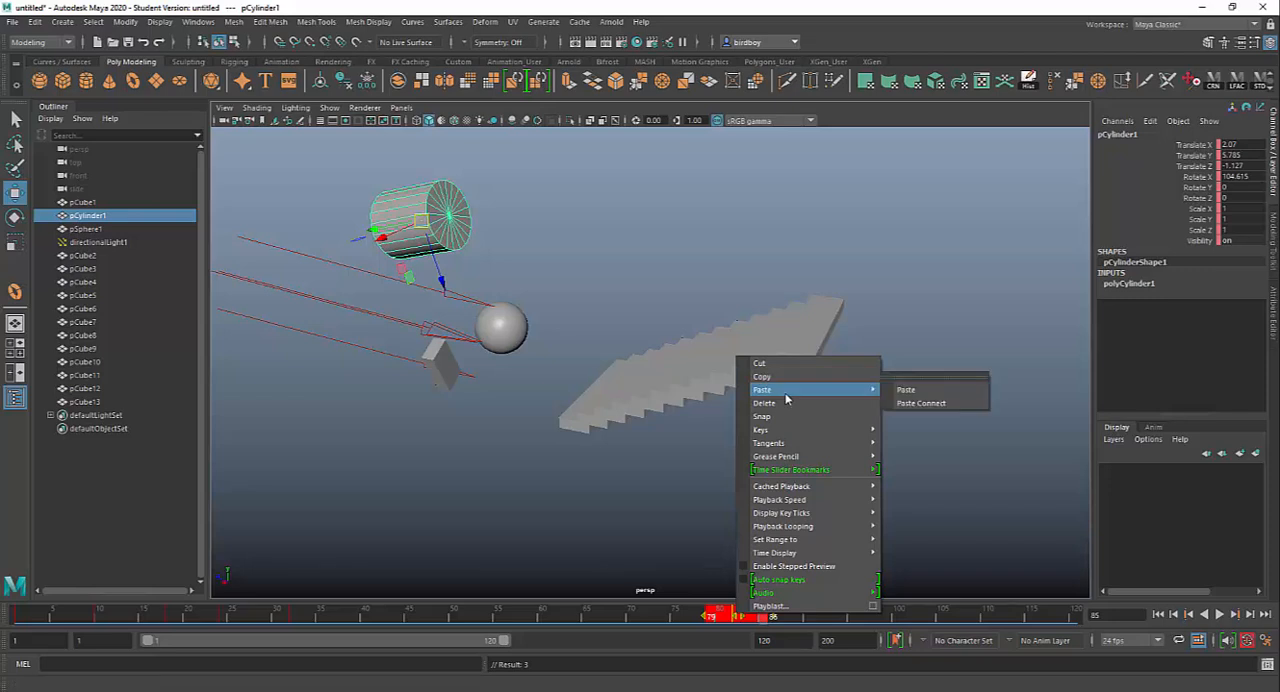
mouse_move(812, 452)
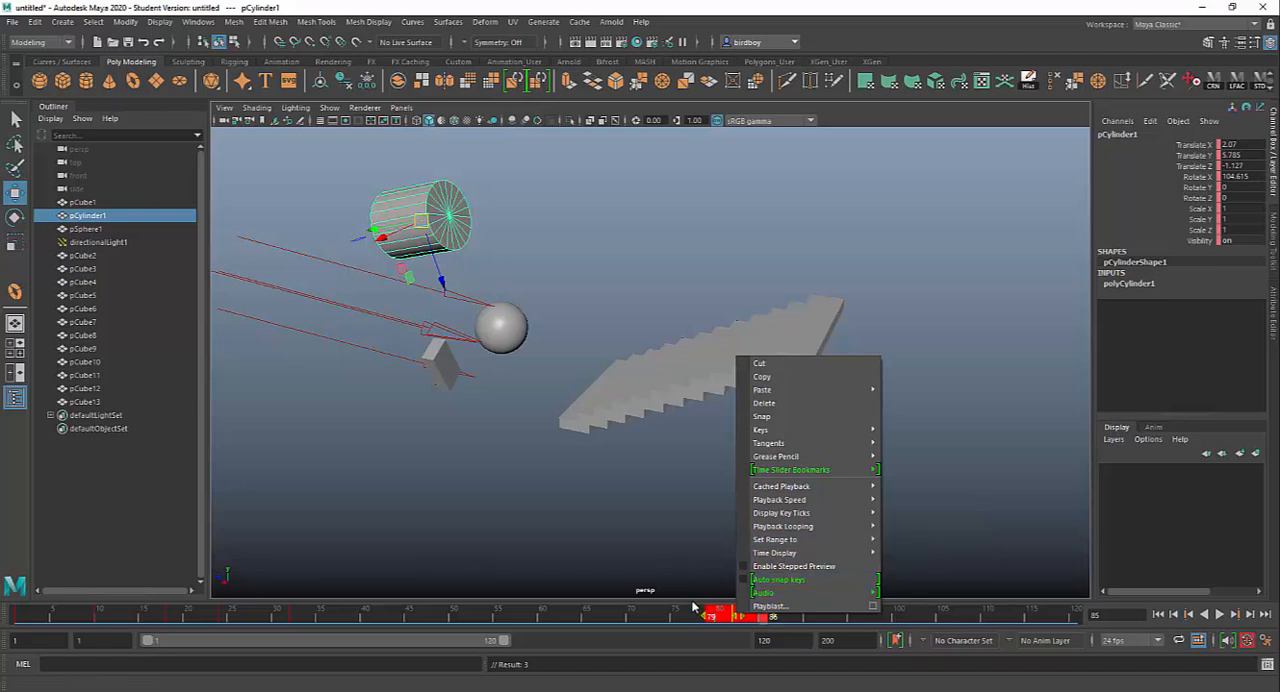
click(720, 617)
click(613, 615)
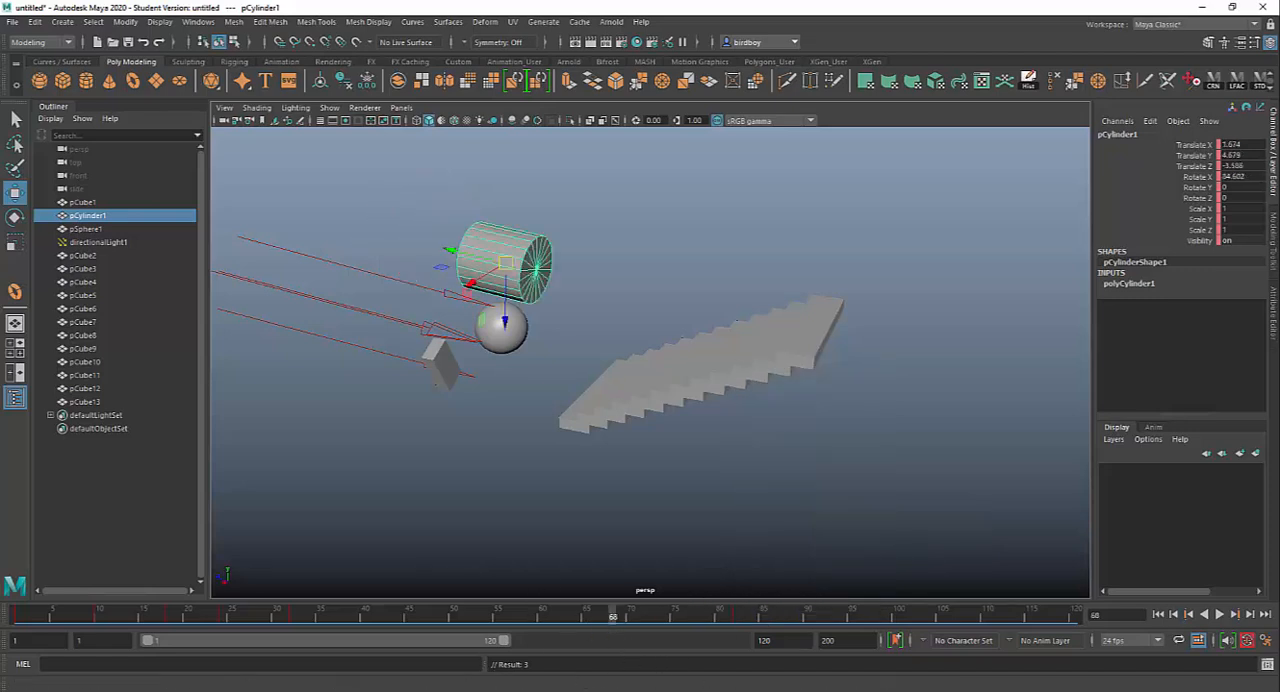
Step: Switch to MAYA HOTKEYS.pdf in Acrobat and review the Modeling Objects section above Animation
key(alt+Tab)
scroll(427, 392, up, 1)
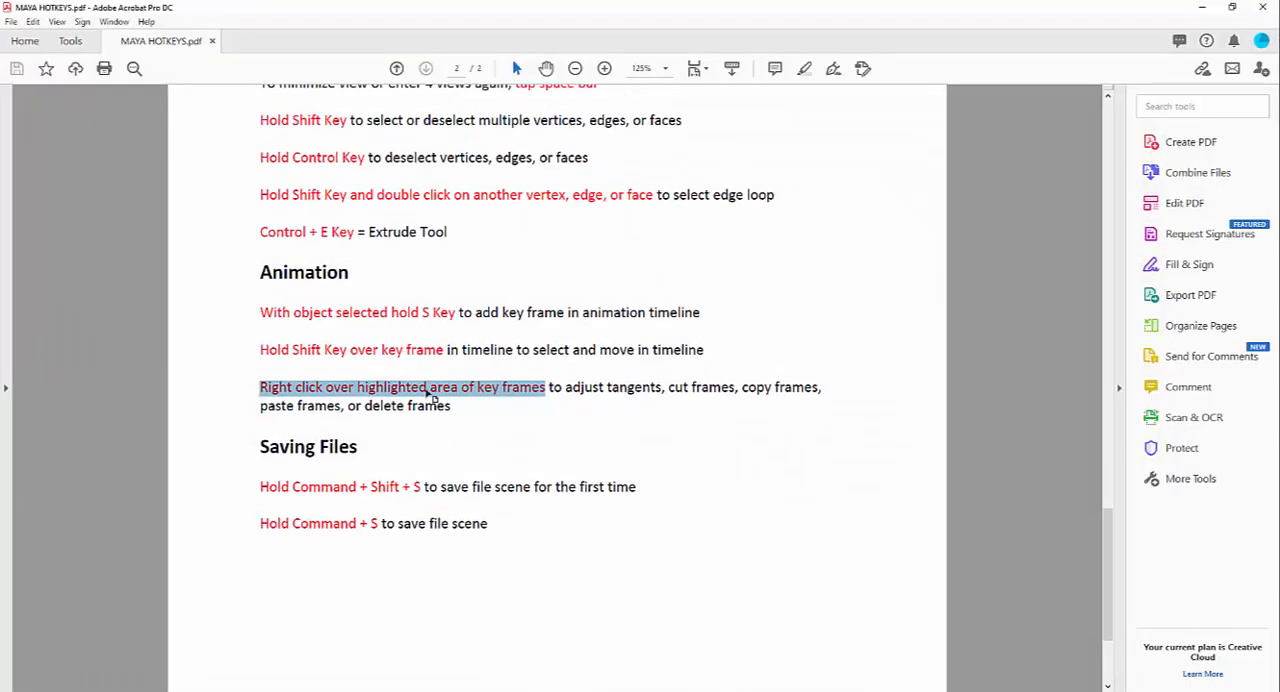
scroll(430, 399, up, 5)
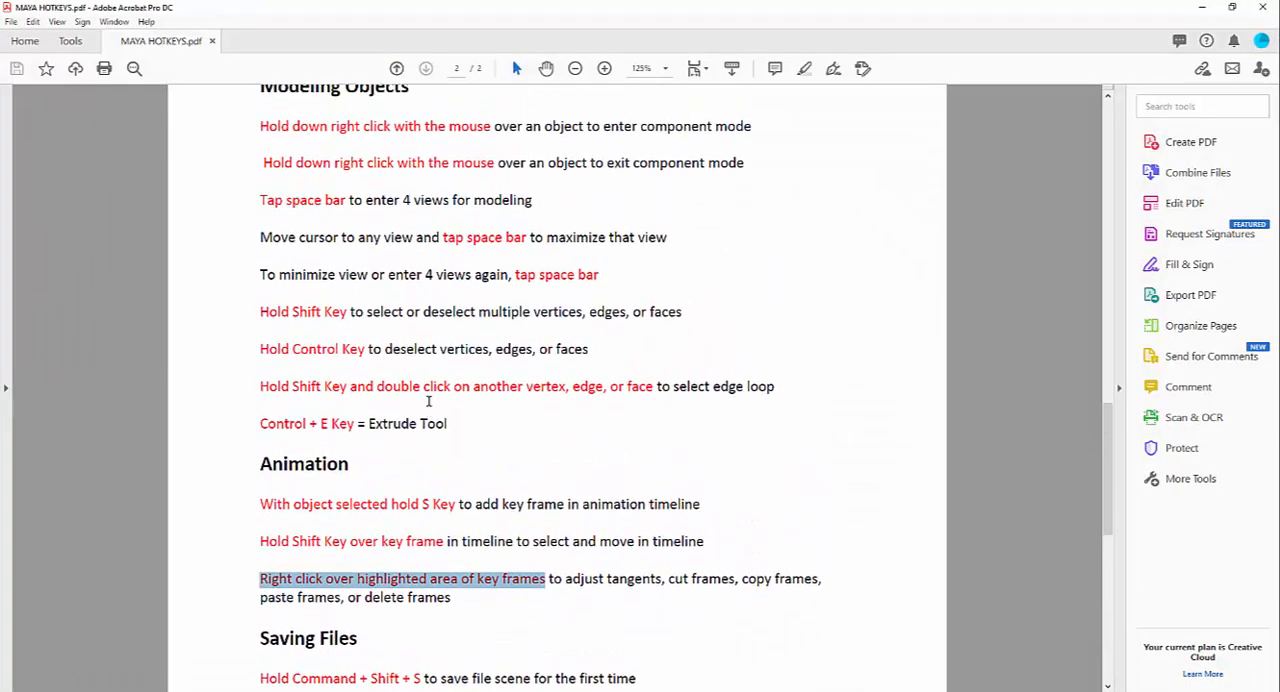
scroll(428, 401, up, 2)
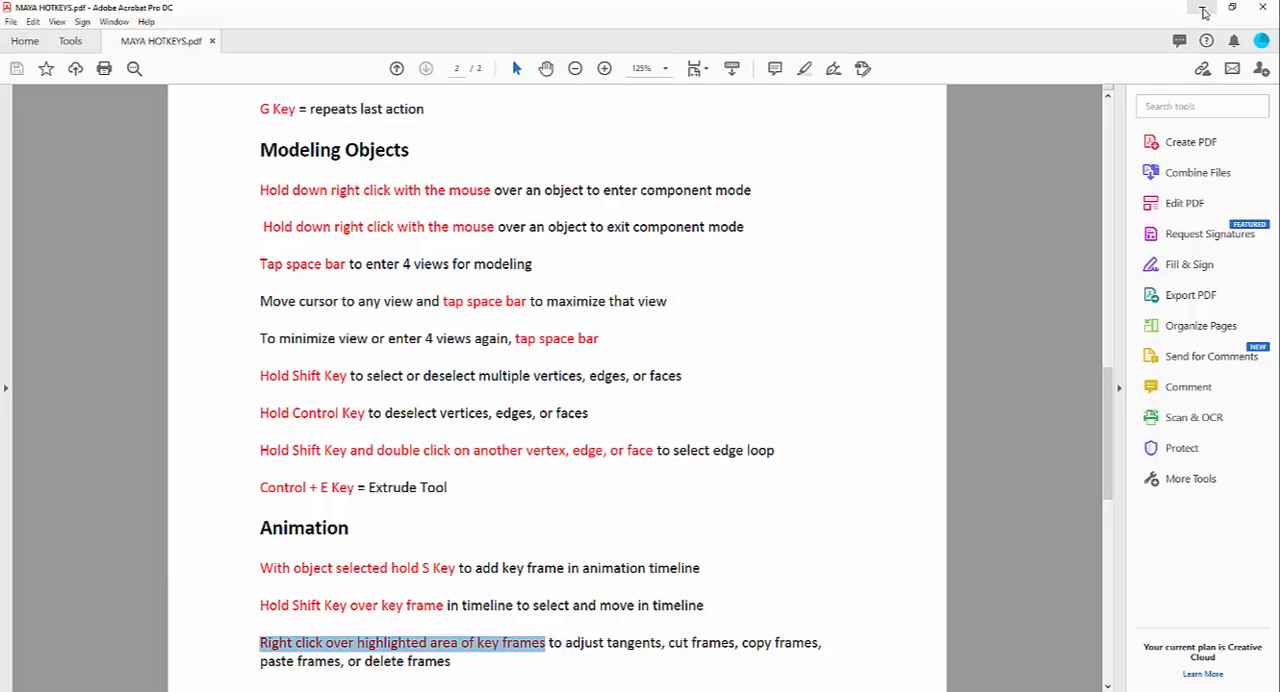
Step: Switch back to Maya, put the cylinder in face component mode and select one of its long side faces
click(1204, 11)
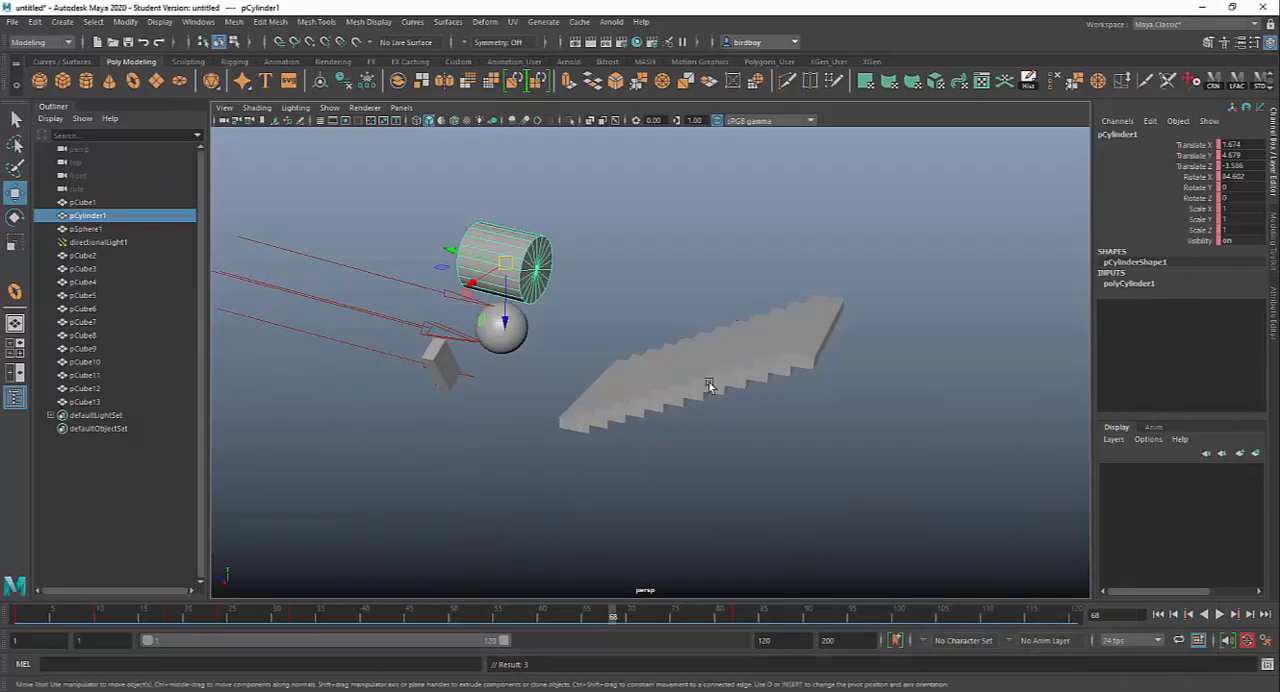
alt+drag(709, 382, 663, 243)
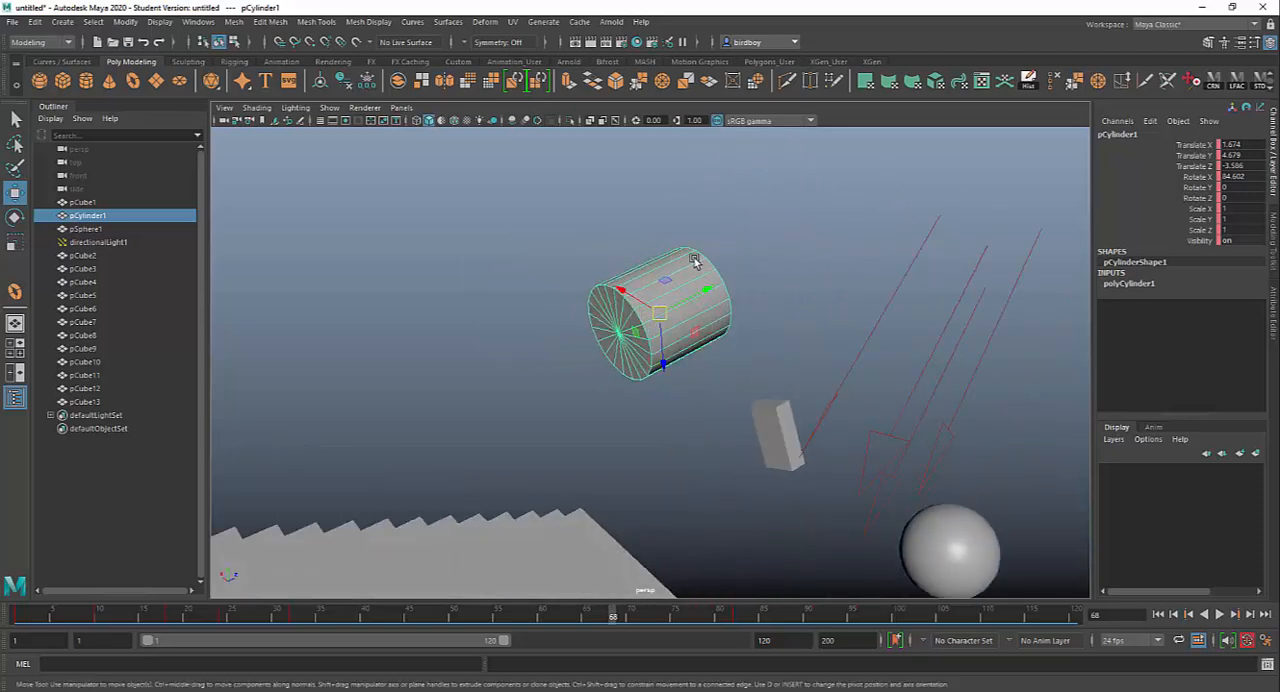
right_click(694, 261)
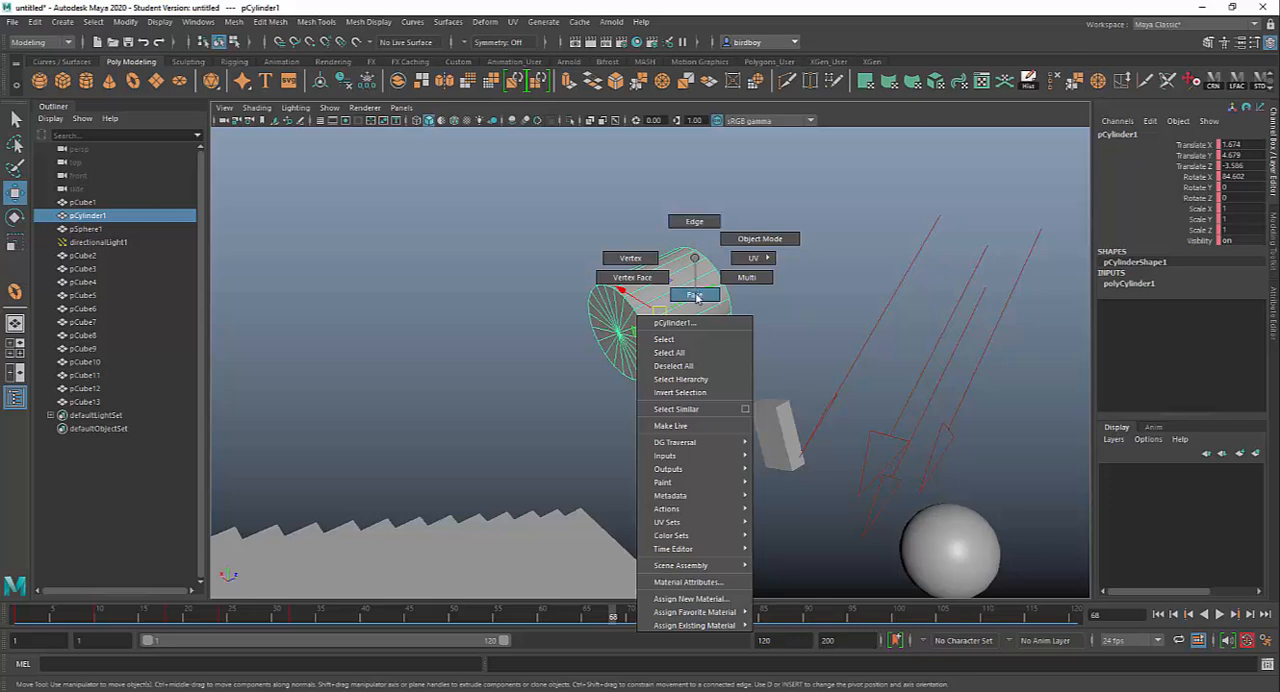
right_drag(696, 297, 694, 296)
click(668, 283)
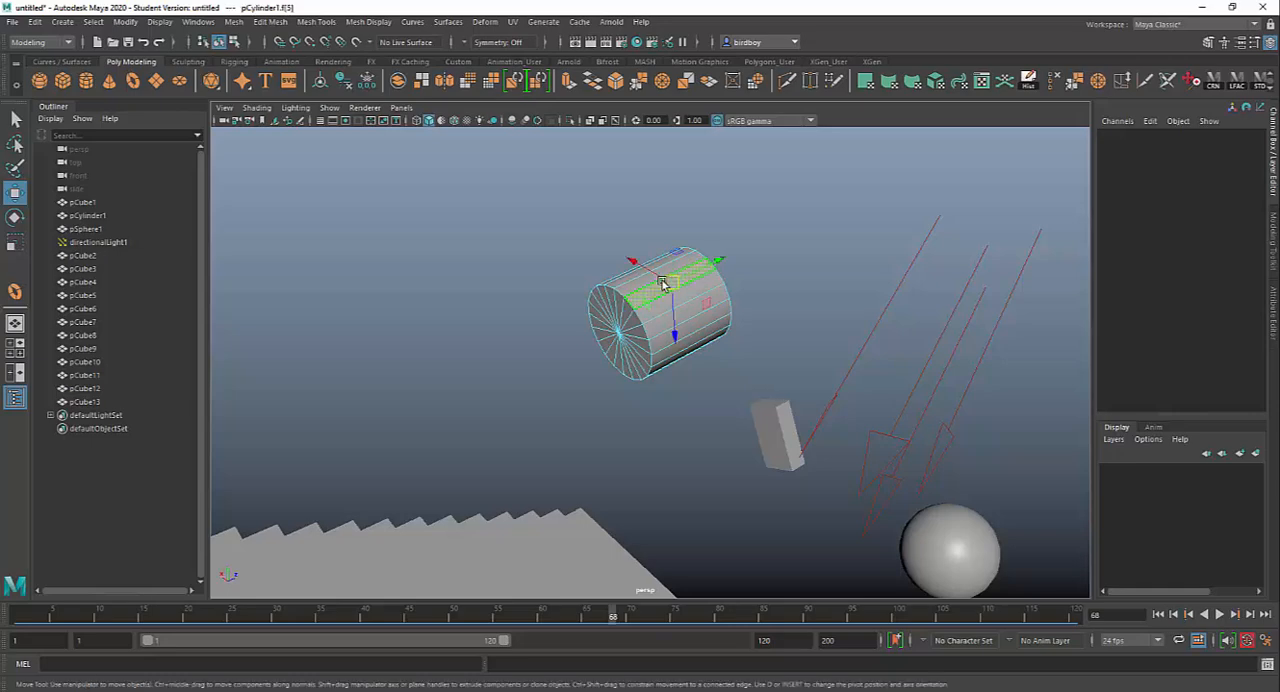
Step: Extrude the selected side face outward from the cylinder into a tall flat fin
alt+drag(726, 423, 535, 407)
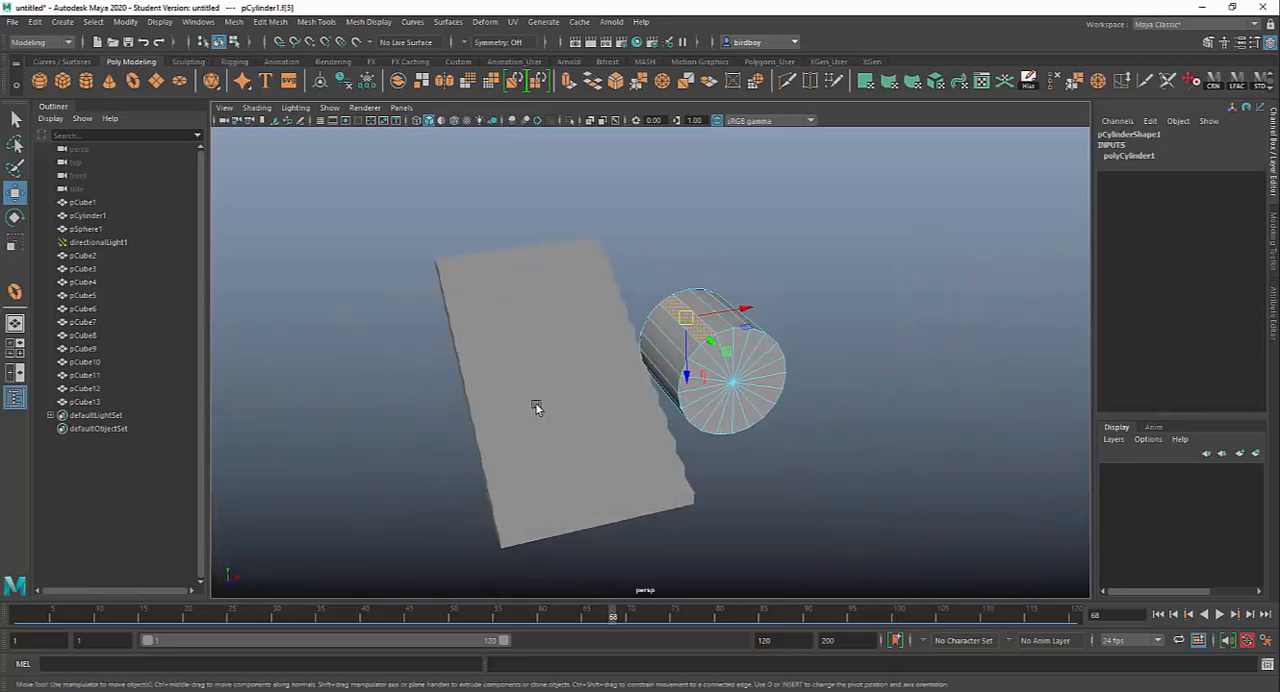
key(ctrl+e)
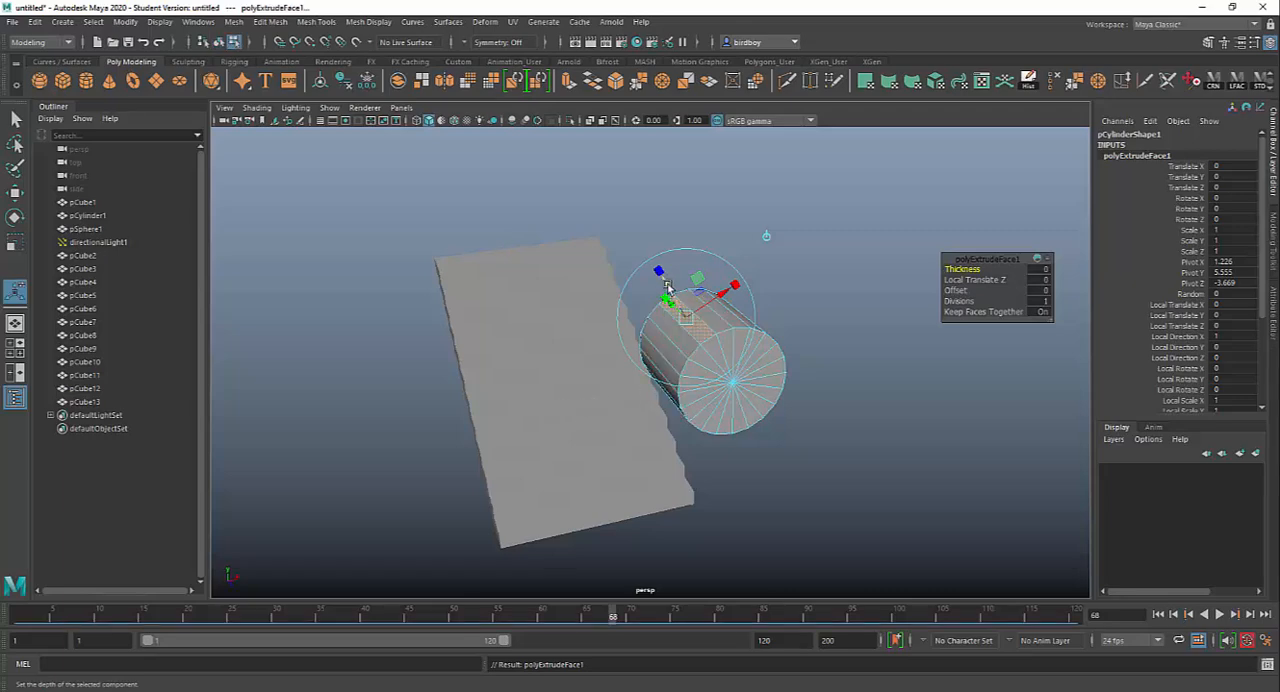
drag(666, 289, 600, 232)
Step: Select three alternating long side faces of the cylinder, next to the existing fin
alt+drag(791, 405, 692, 404)
click(679, 350)
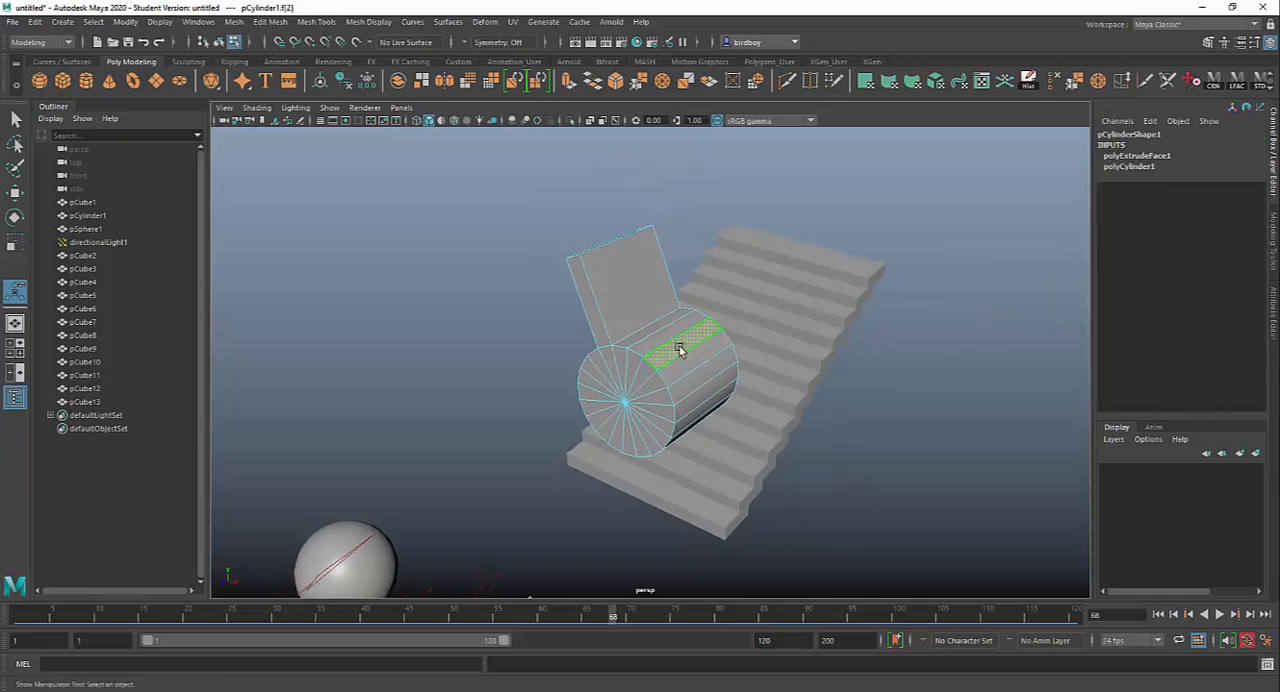
shift+click(698, 380)
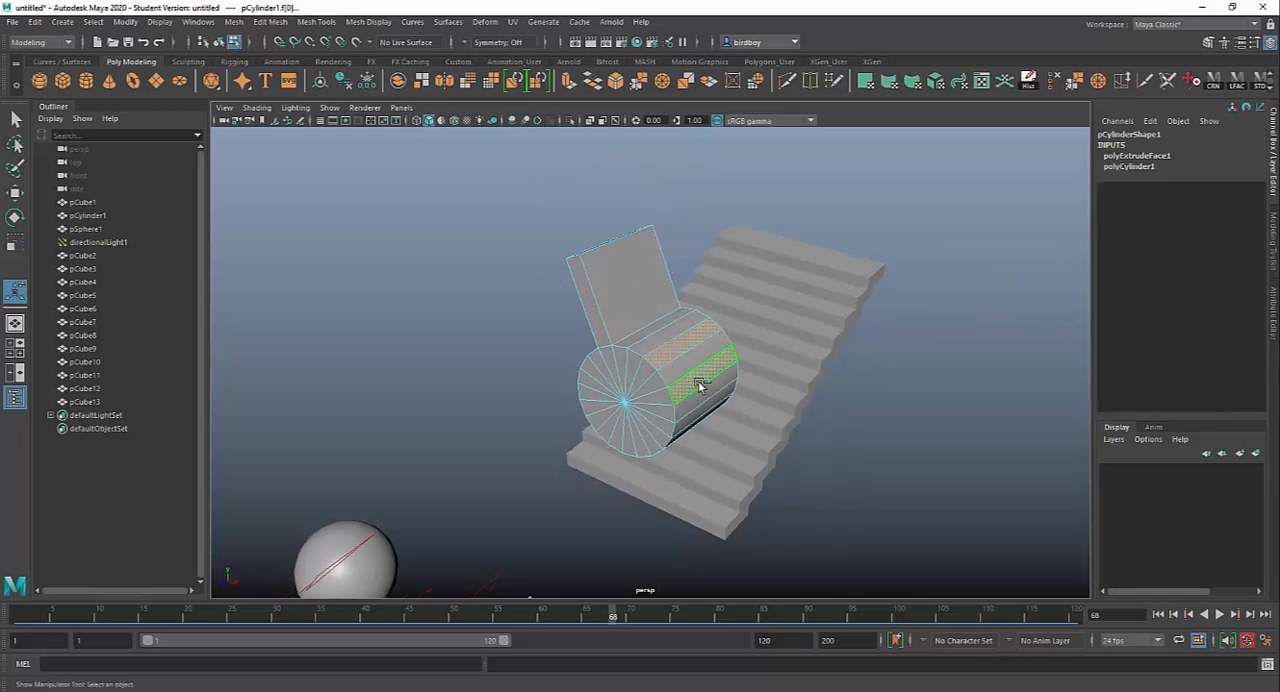
shift+click(707, 407)
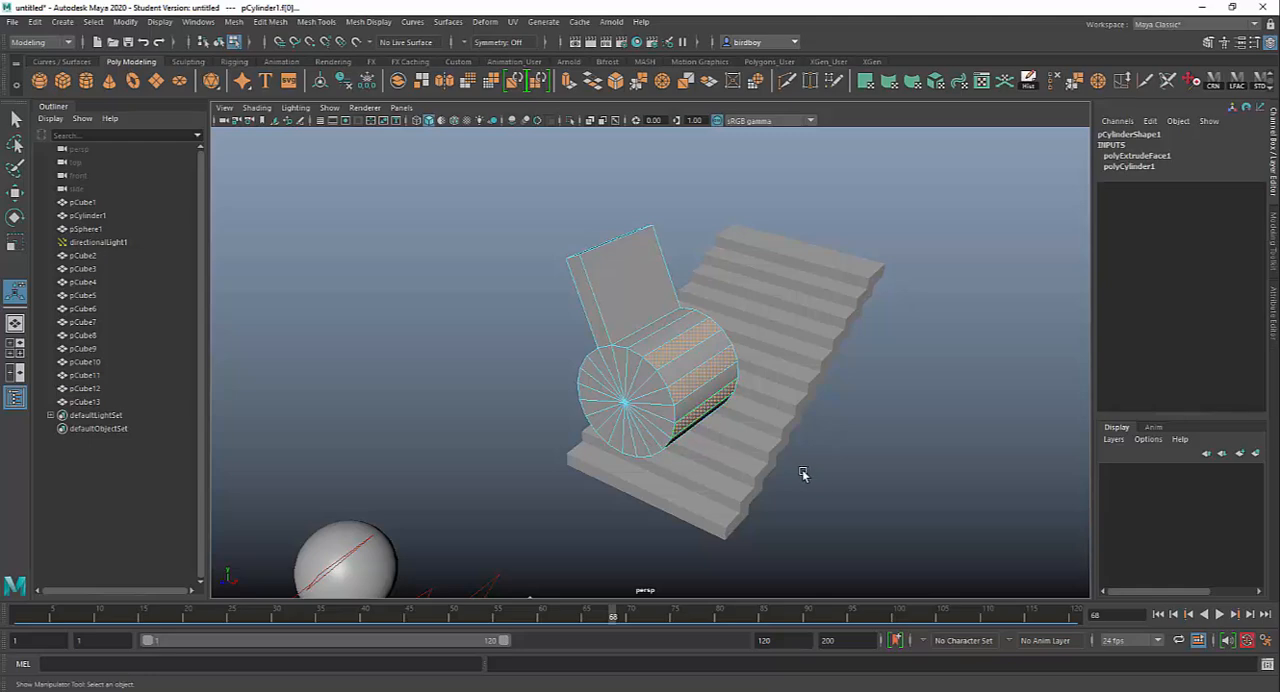
alt+drag(803, 472, 772, 457)
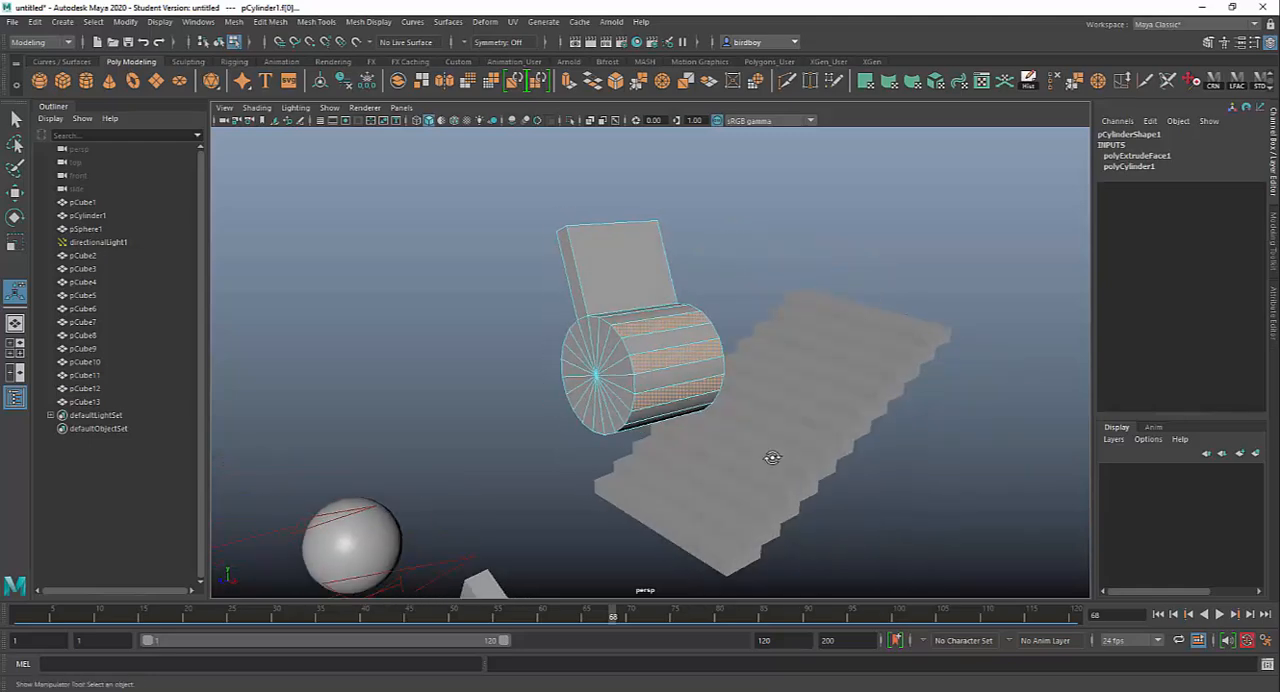
Step: Extrude the three selected side faces outward by about 1.77 units to form more fins around the cylinder
key(ctrl+e)
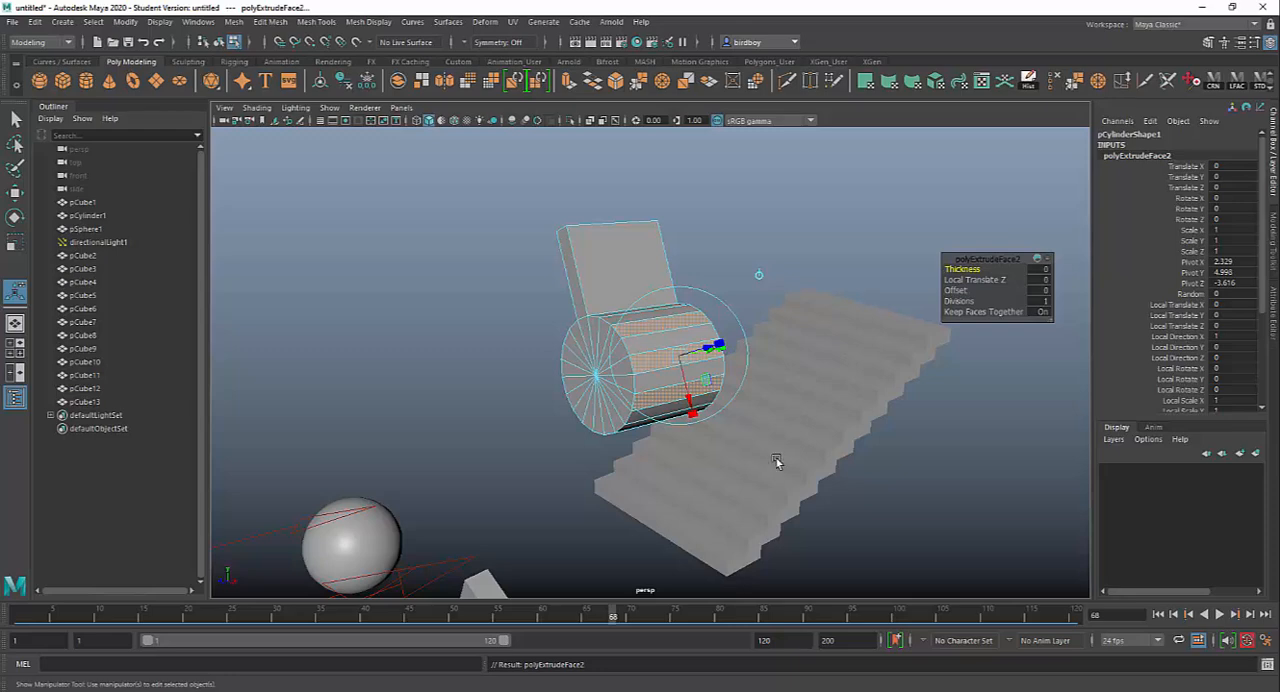
alt+drag(791, 446, 846, 466)
drag(793, 397, 400, 405)
Step: Put the finned cylinder in vertex mode and select all vertices at one of its ends, fin corners included
alt+drag(753, 402, 603, 382)
right_drag(603, 382, 540, 345)
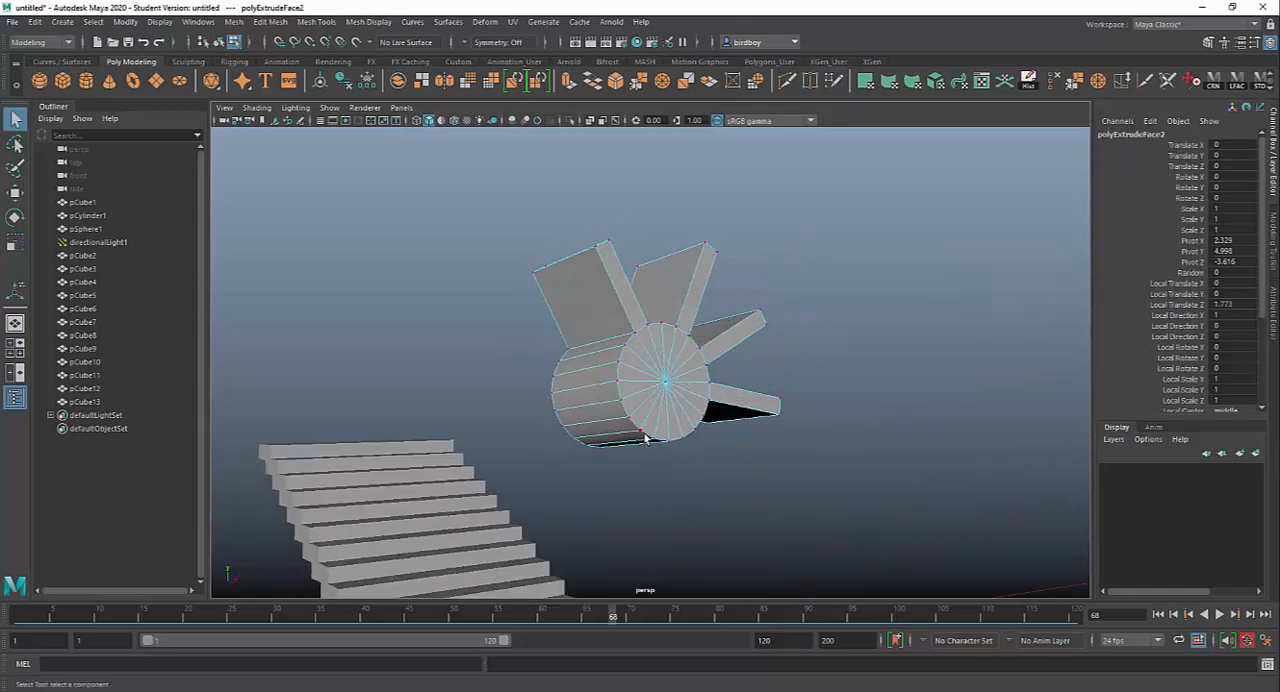
alt+drag(540, 345, 701, 182)
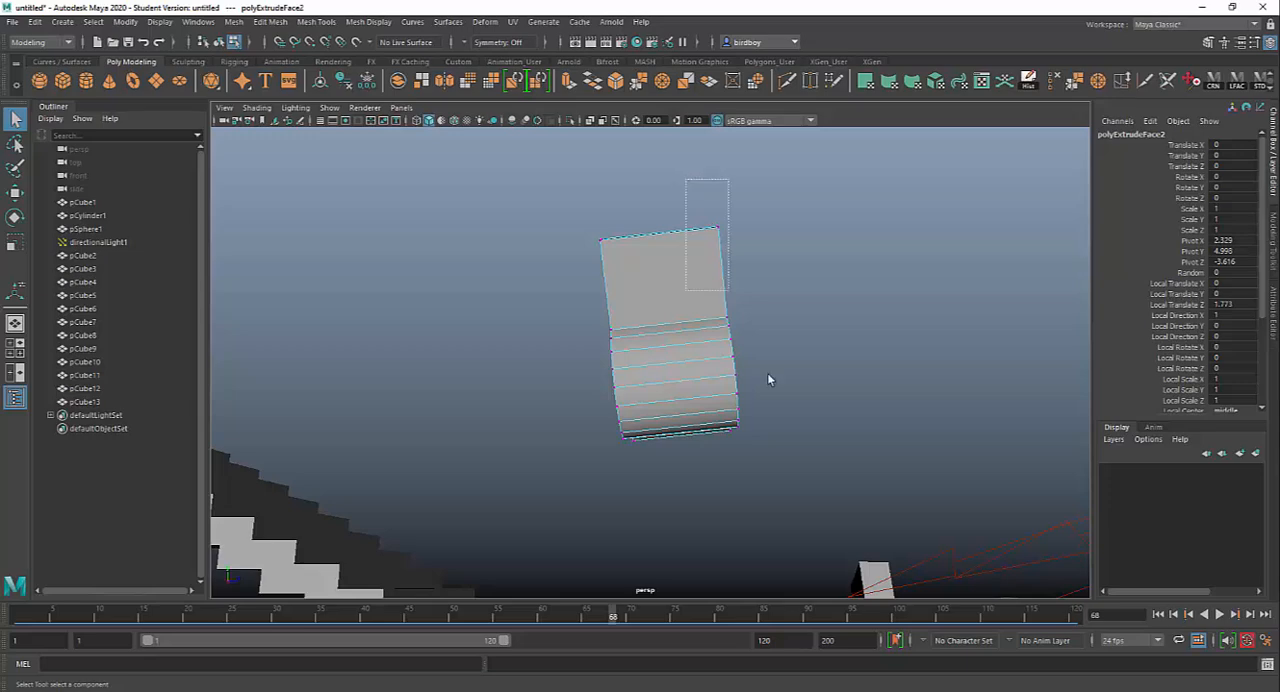
drag(768, 375, 780, 489)
Step: Compare the selected end vertices in the four-view layout and in the full-size top, perspective and side views
key(space)
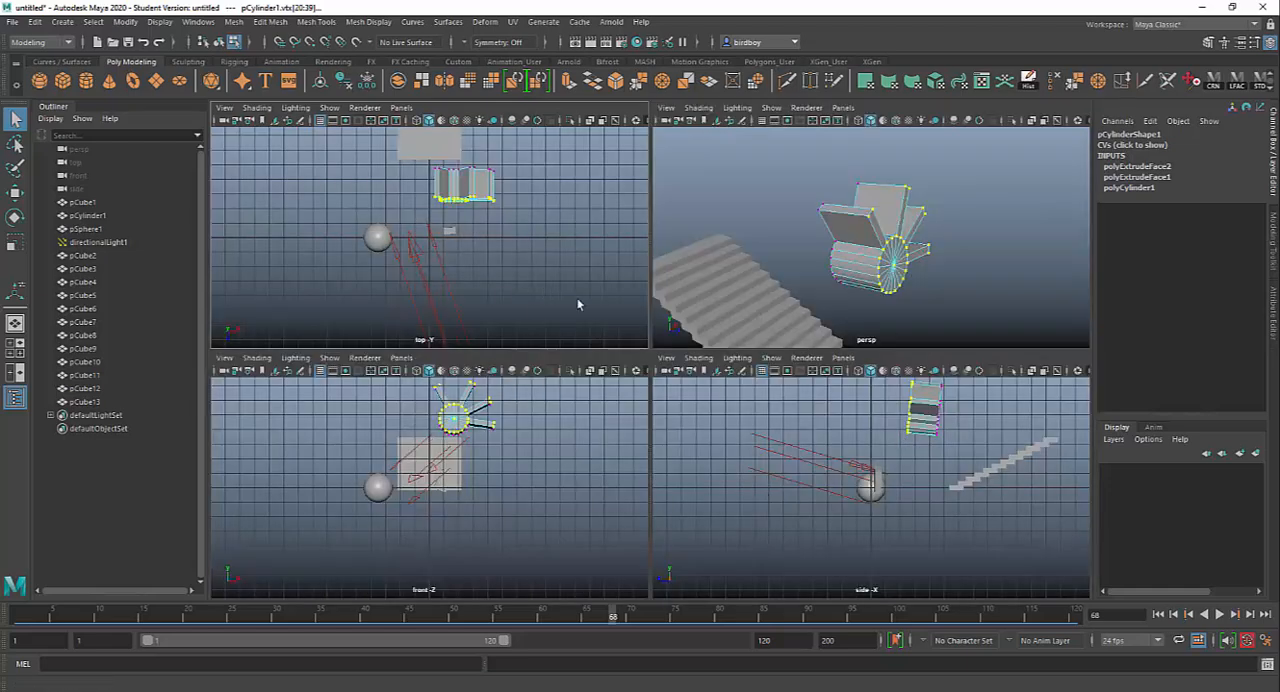
key(space)
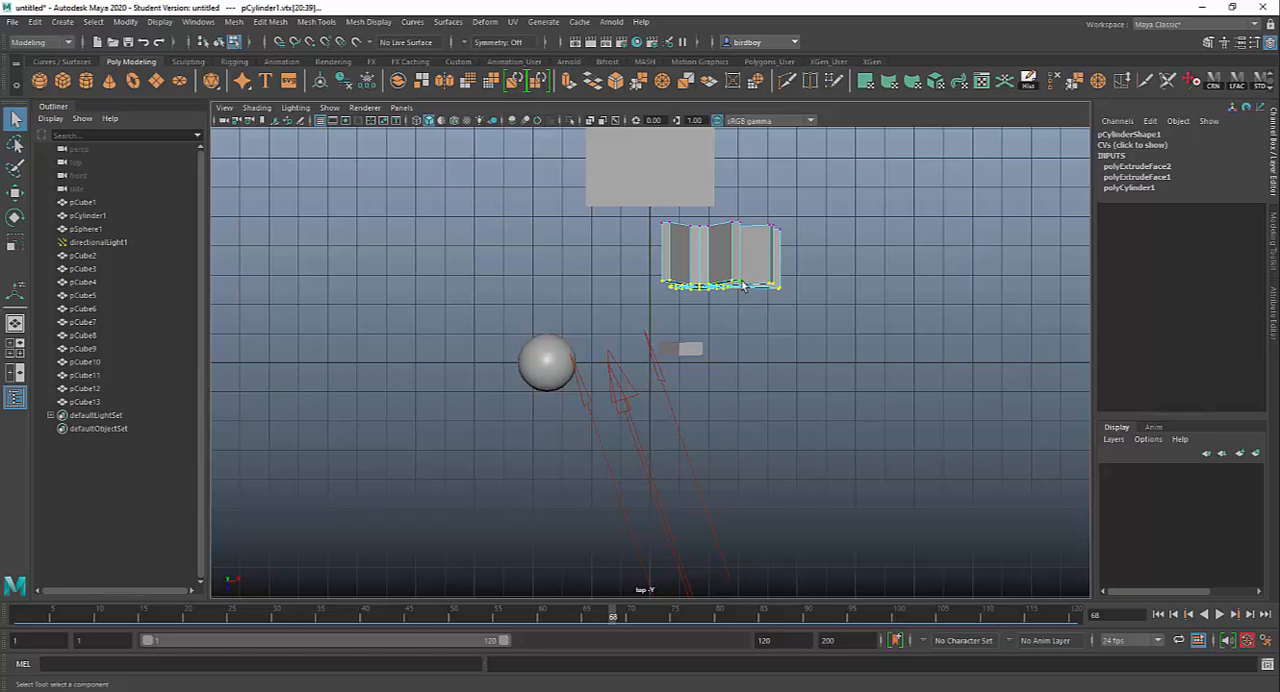
key(space)
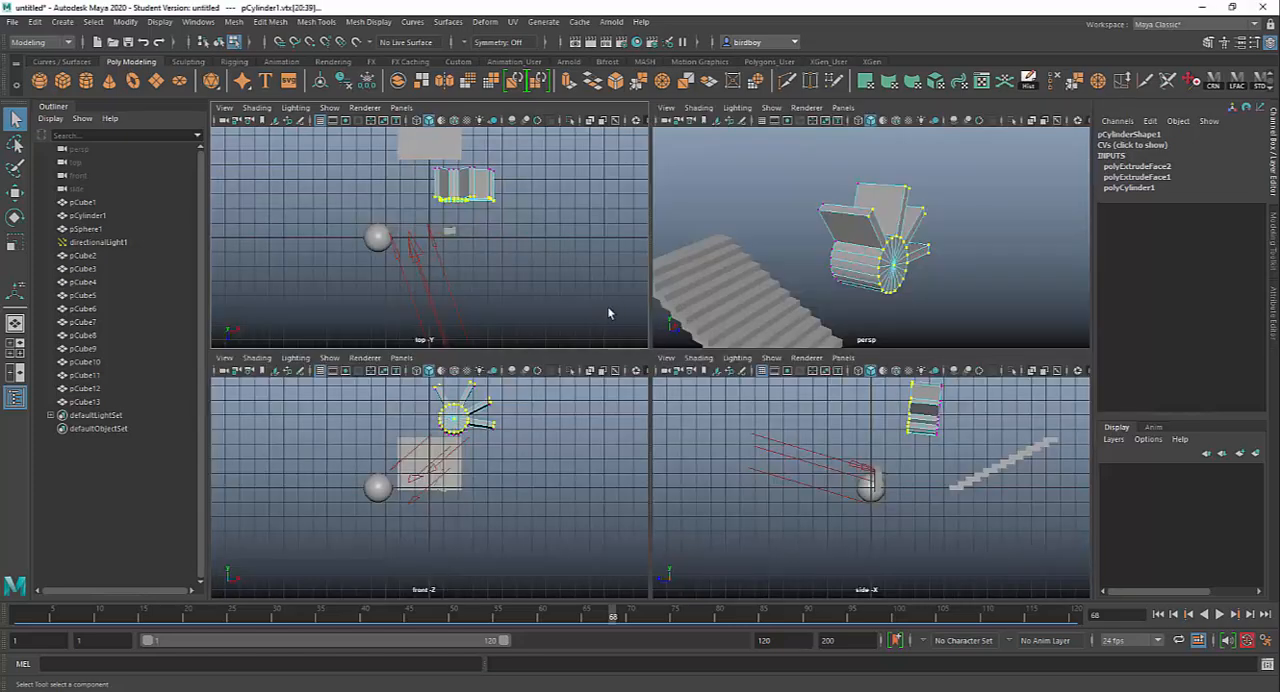
key(space)
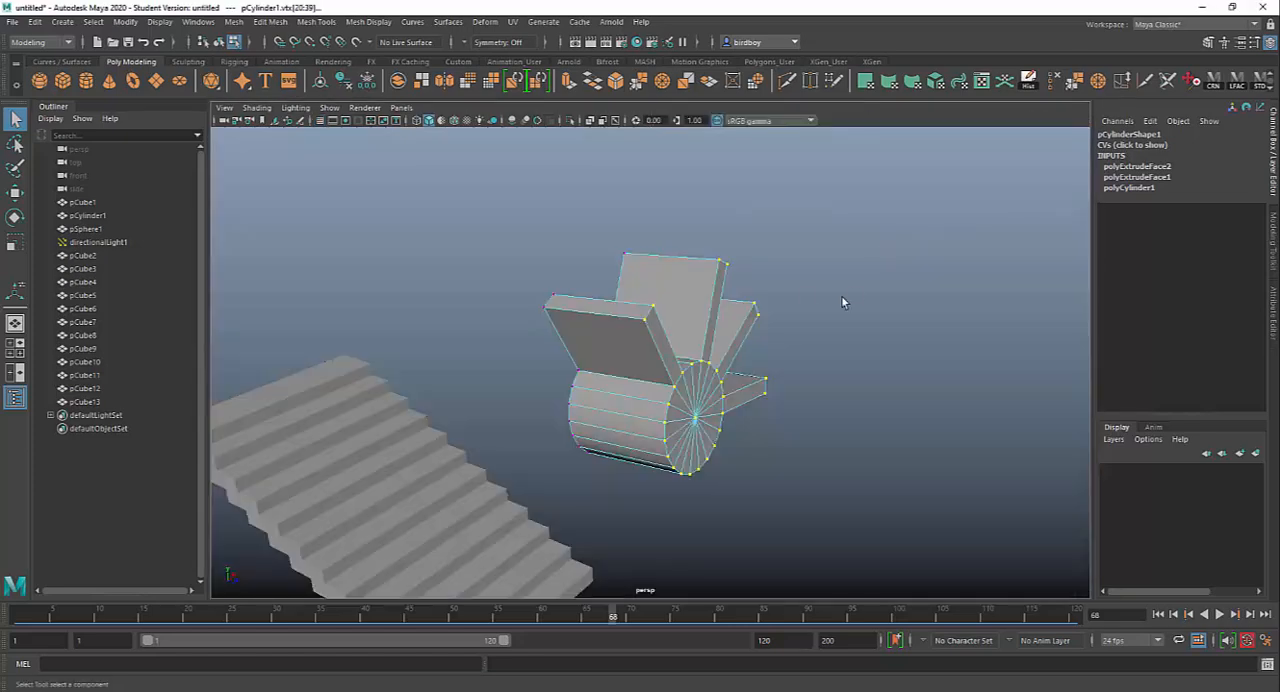
key(space)
key(space)
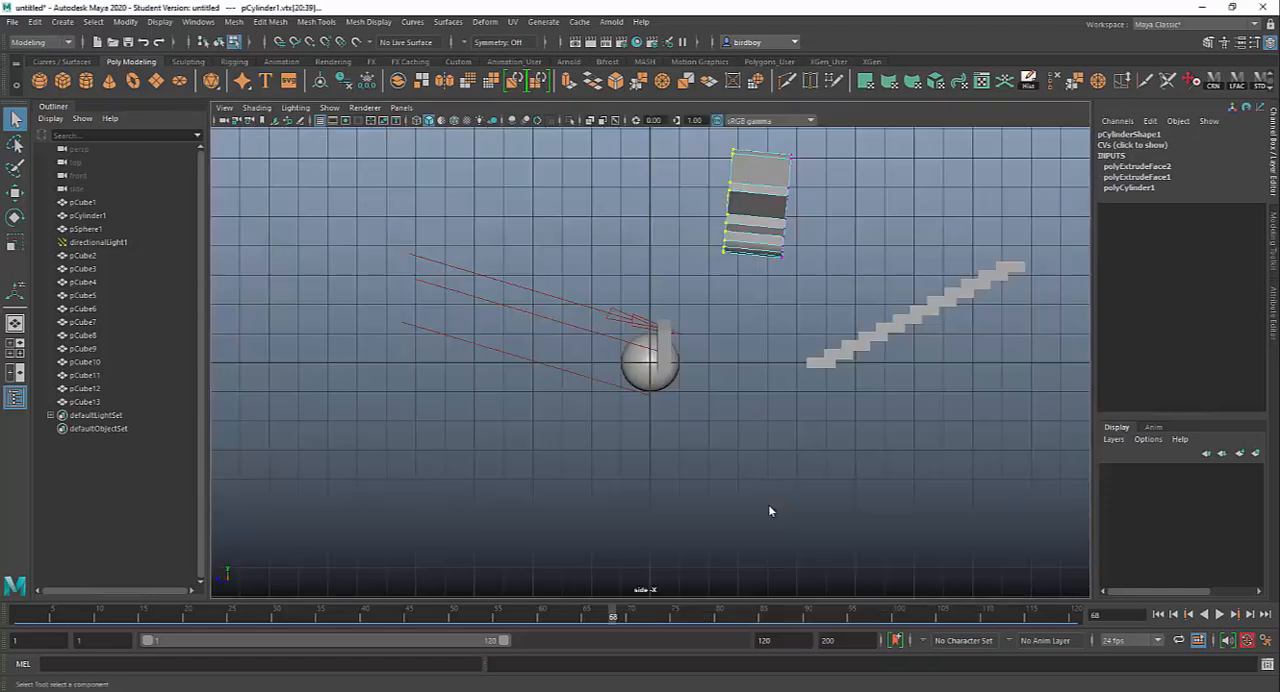
key(space)
key(space)
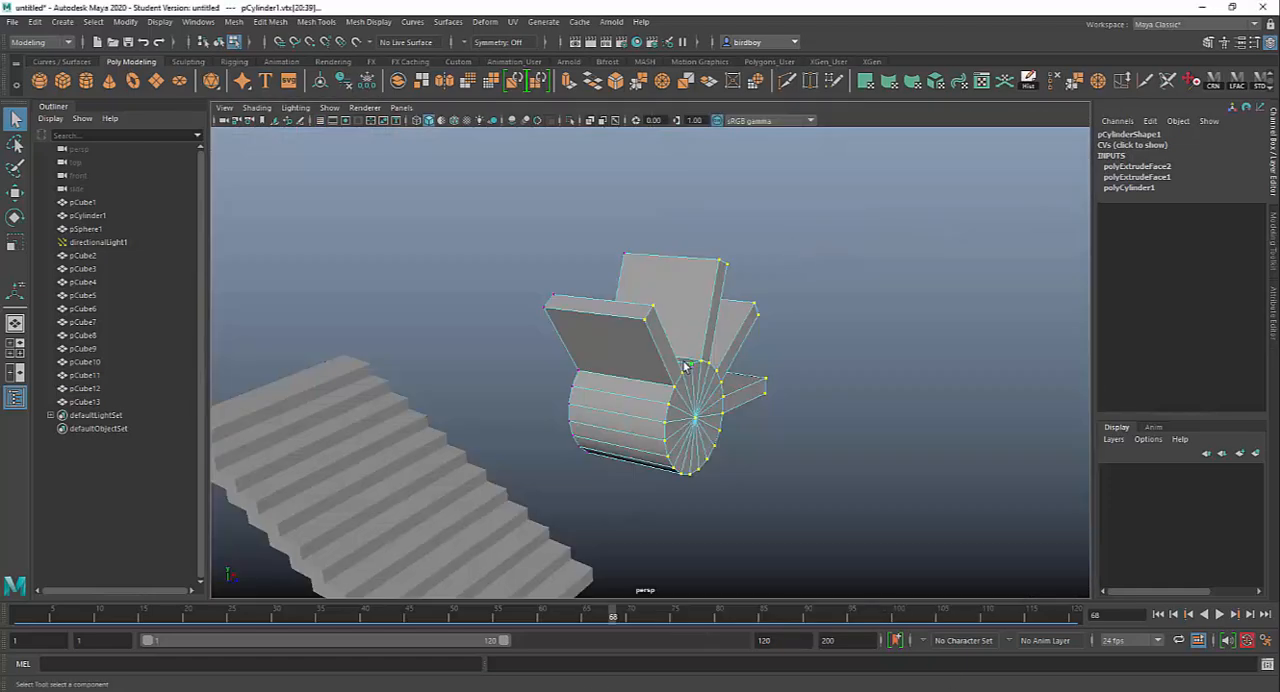
key(space)
key(space)
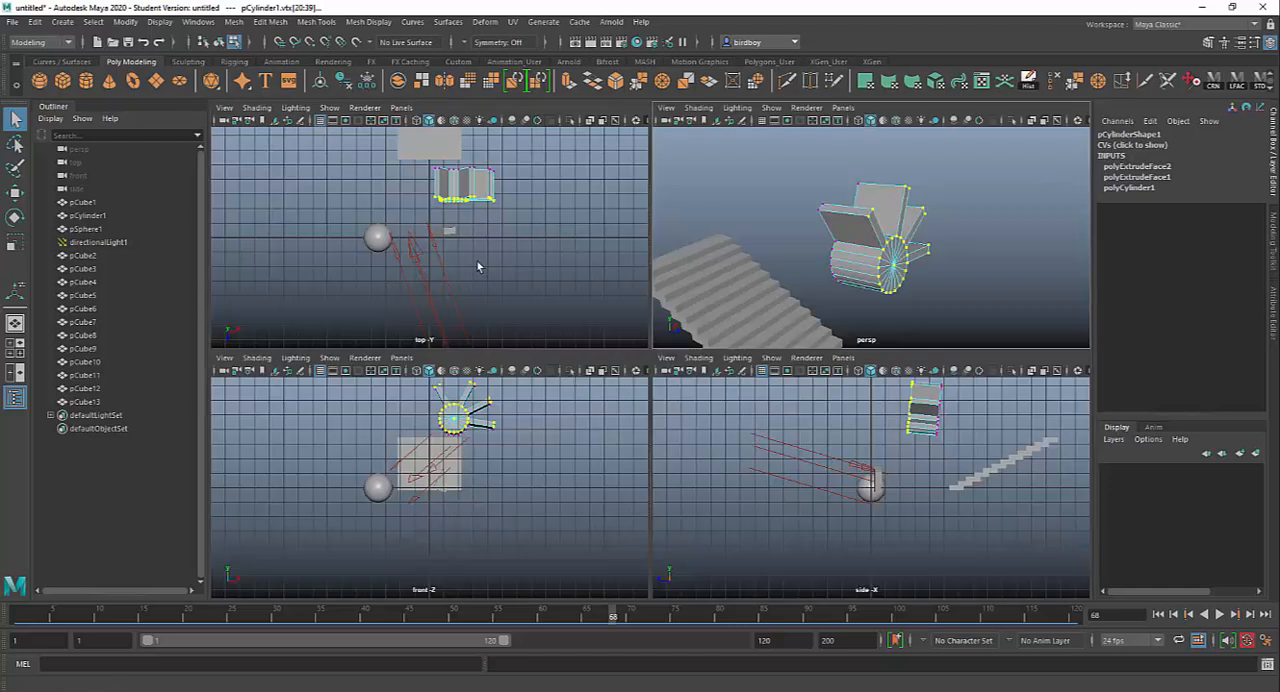
key(space)
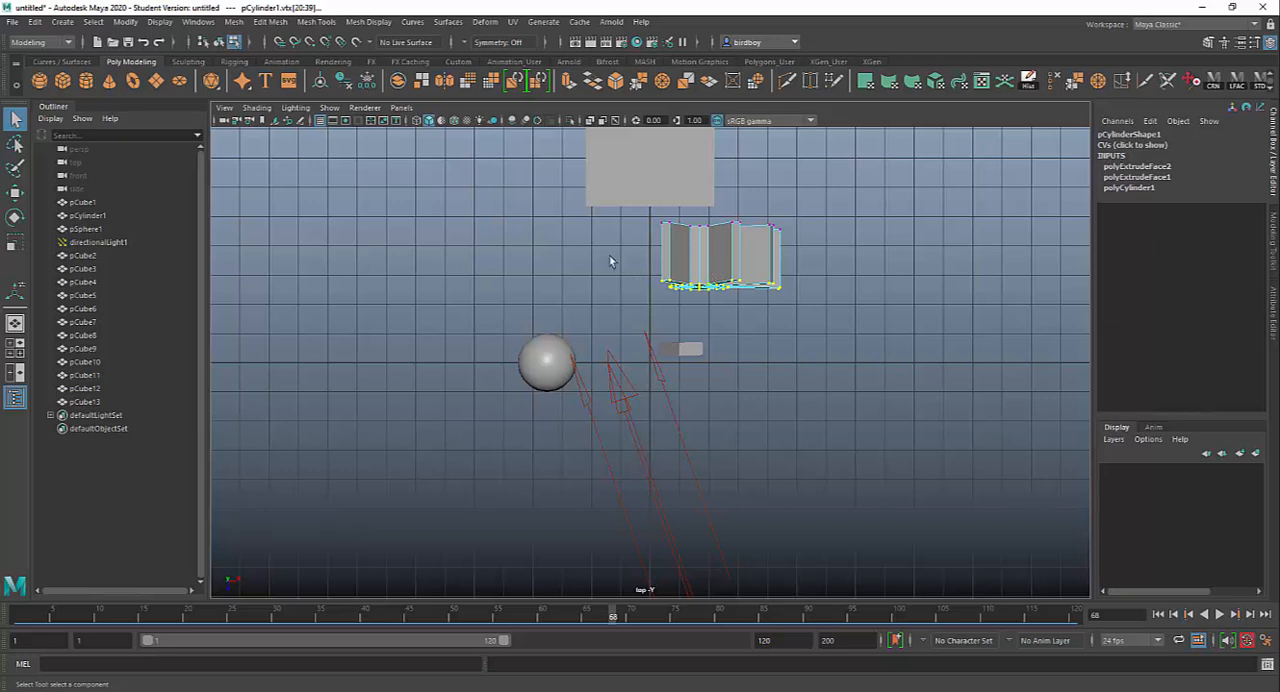
Step: In the top view, turn on wireframe display and select all vertices at the cylinder end nearest the stairs
drag(622, 193, 832, 255)
key(4)
click(589, 212)
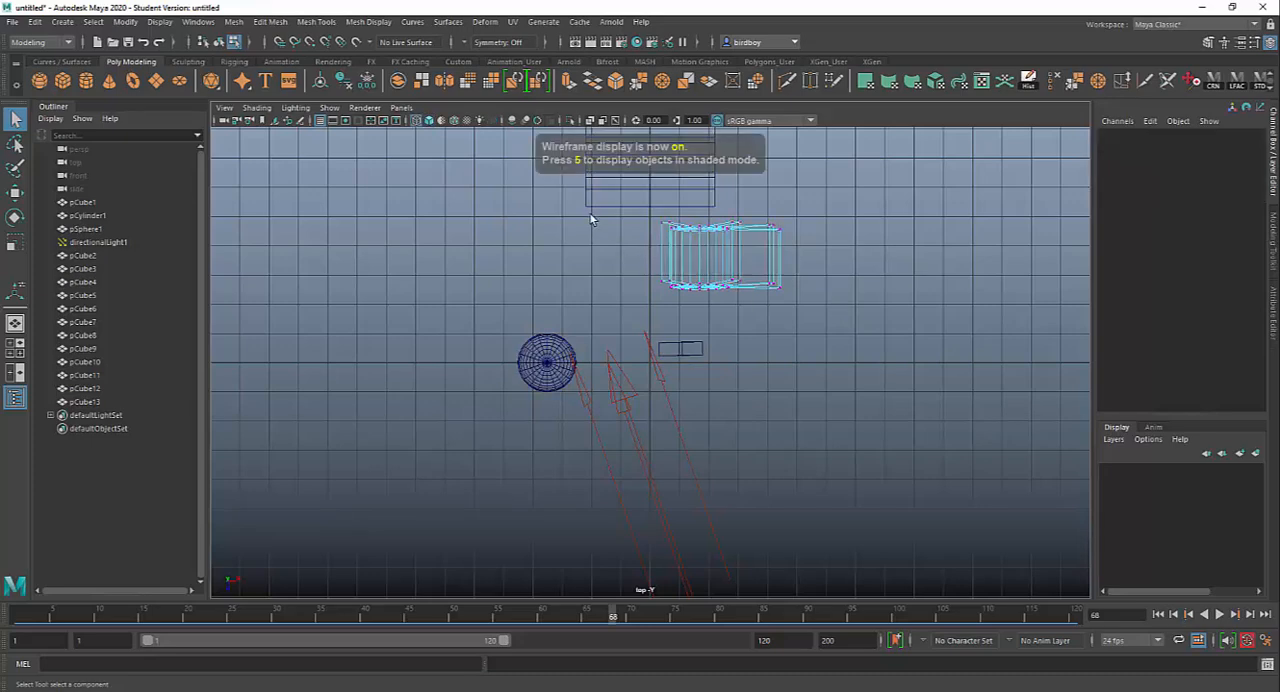
drag(680, 230, 829, 263)
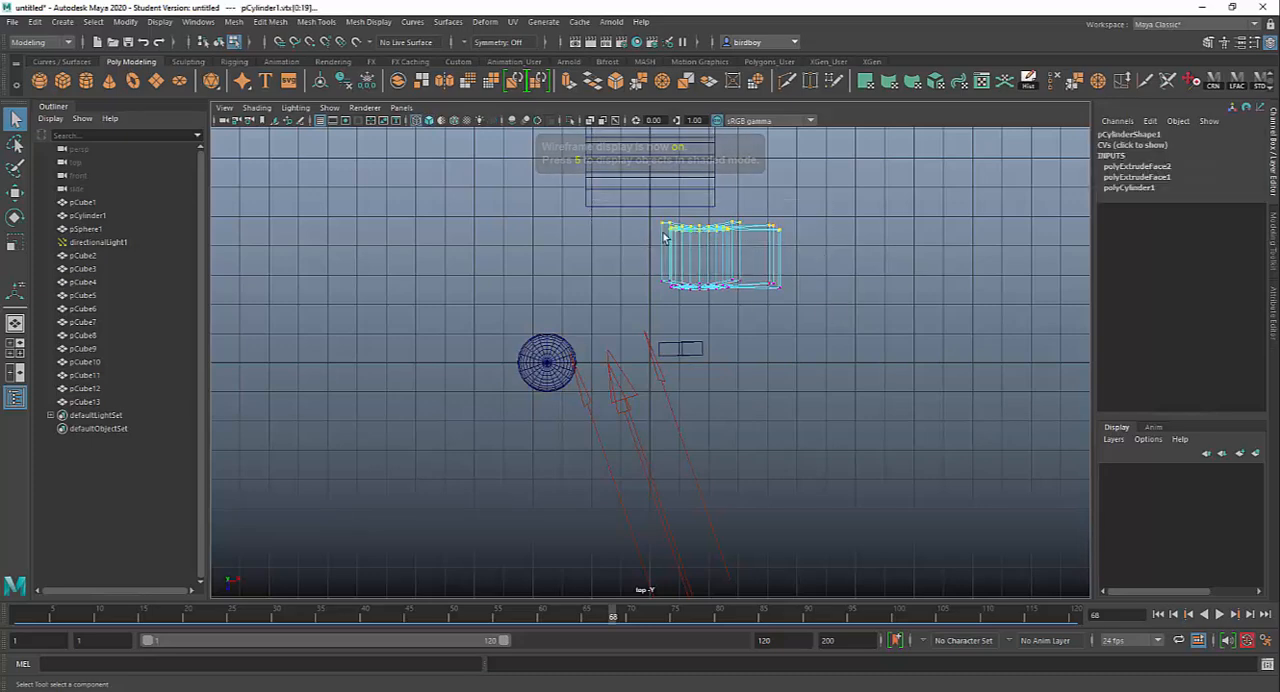
Step: Move the selected end vertices outward along the cylinder's axis in the perspective view to lengthen it with its fins, and return to object mode
key(space)
key(space)
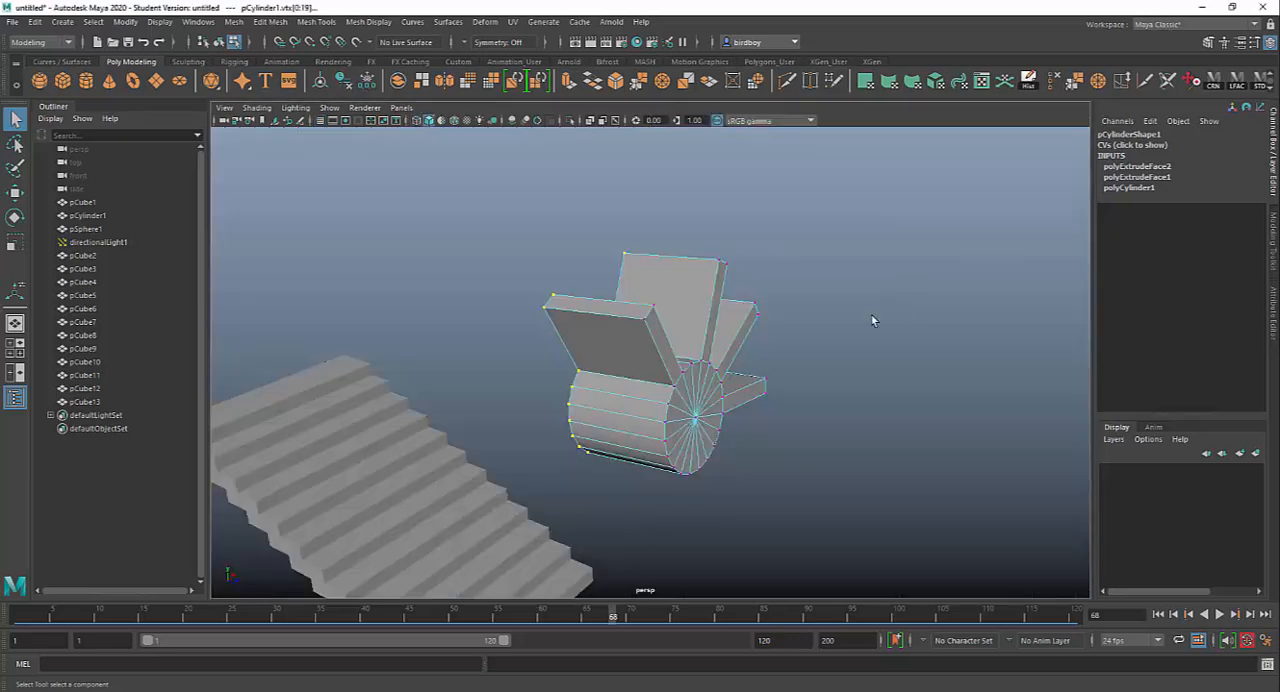
alt+drag(672, 416, 820, 354)
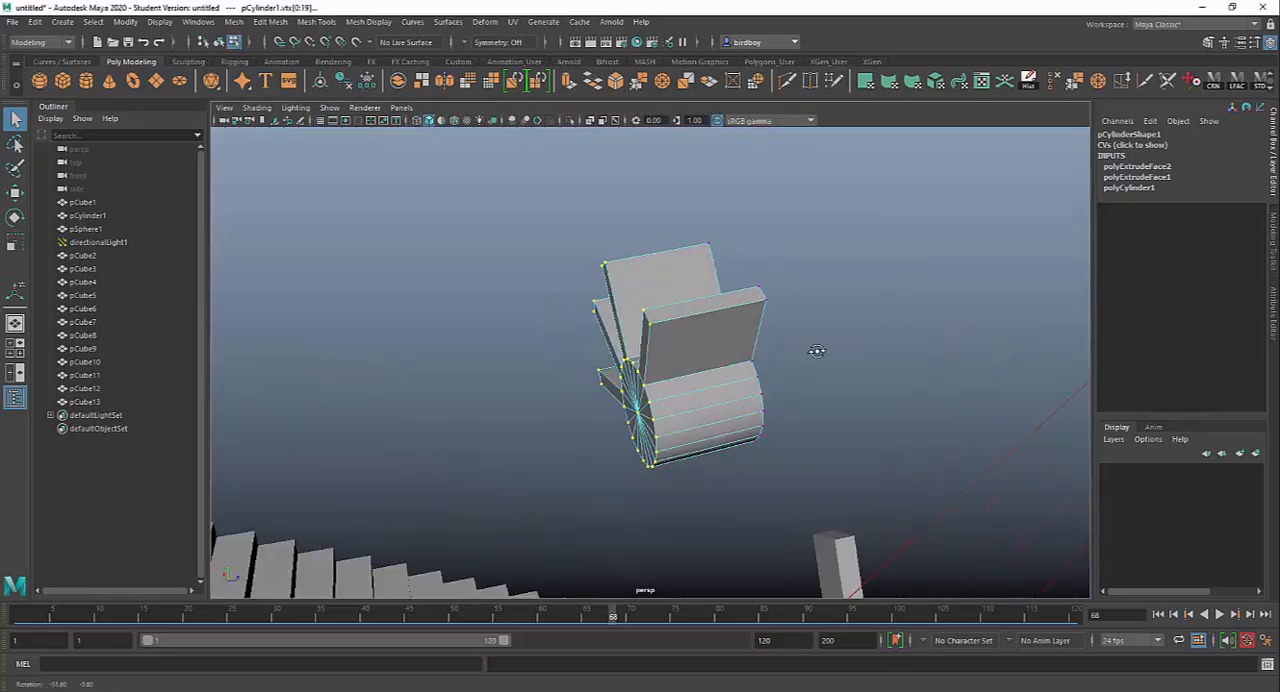
key(w)
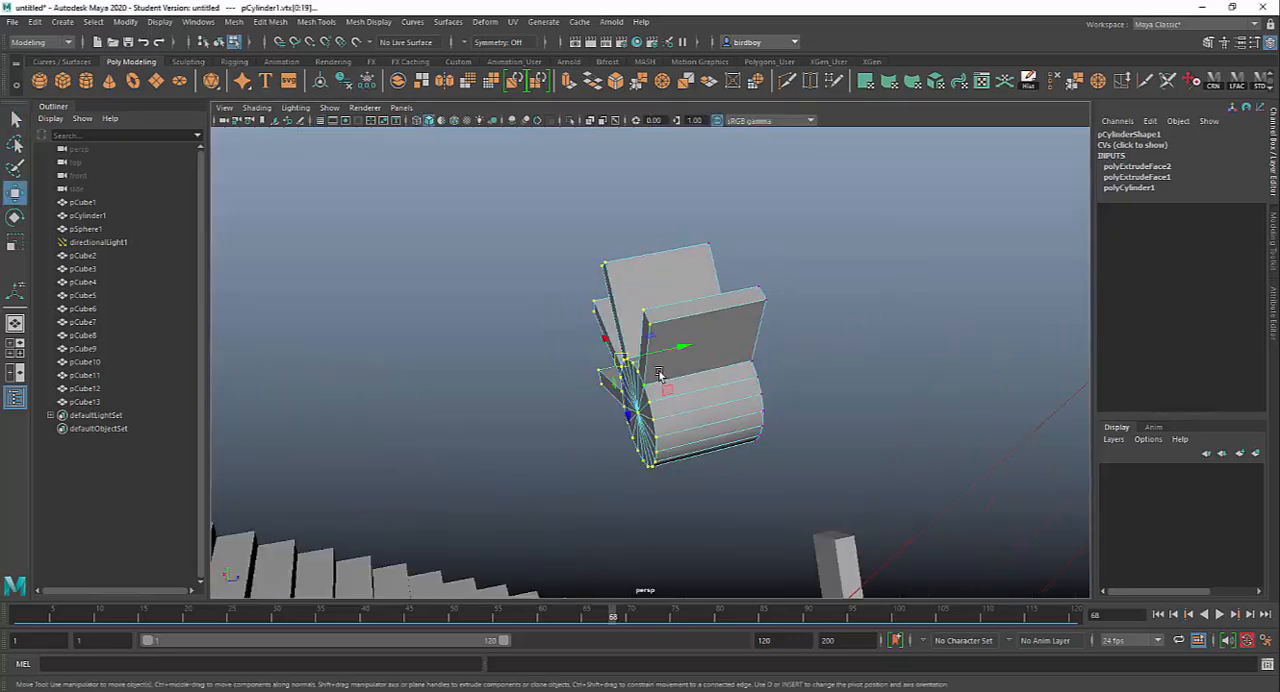
drag(676, 350, 522, 374)
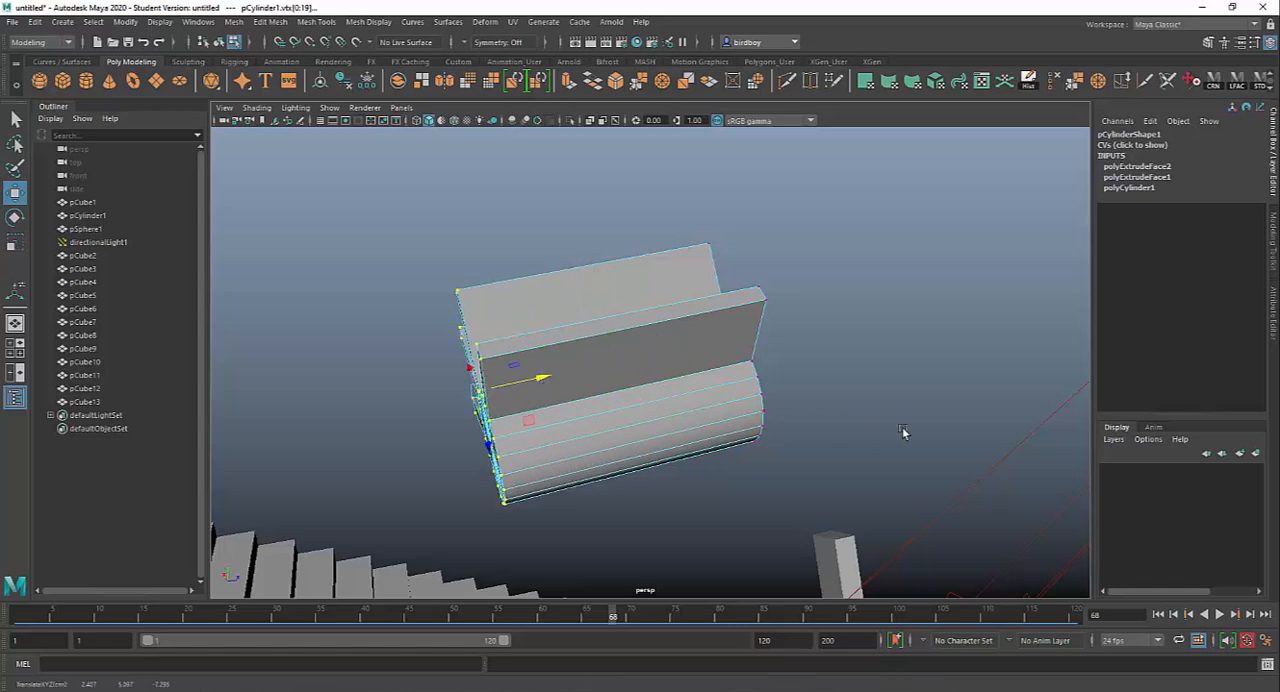
alt+drag(884, 429, 651, 426)
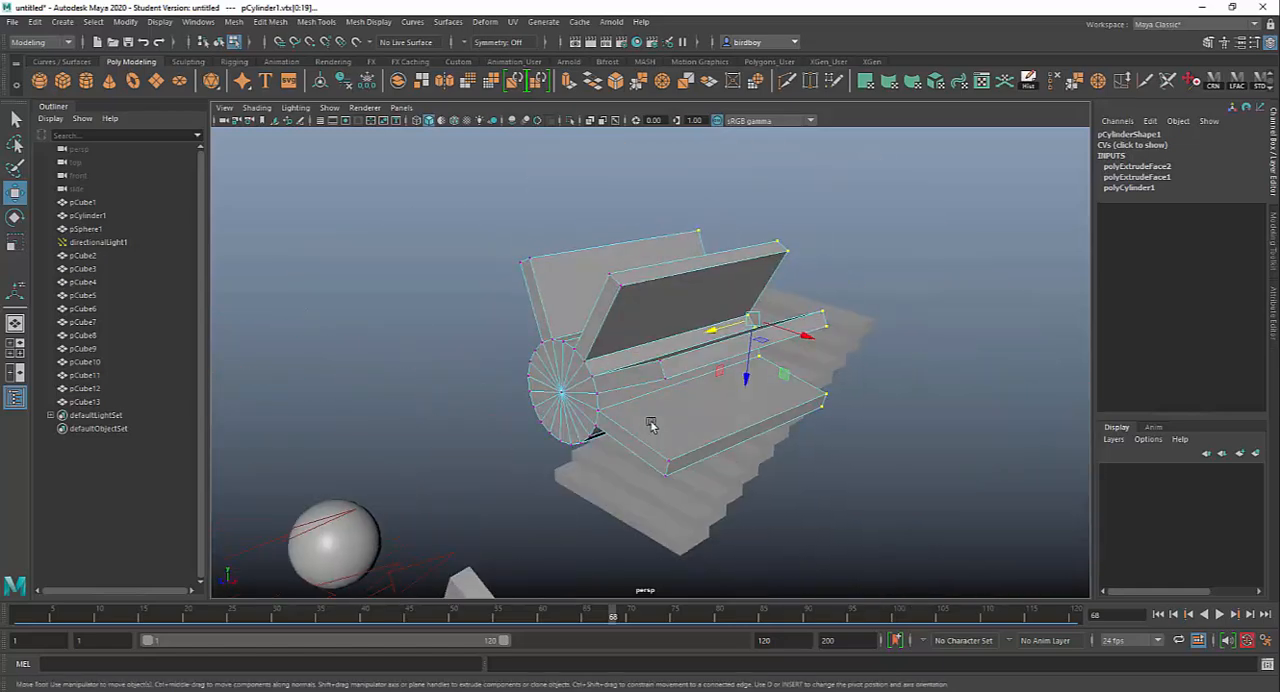
right_drag(636, 333, 664, 315)
Step: Select the sphere, frame it in the perspective view and put it in face component mode
scroll(699, 416, down, 3)
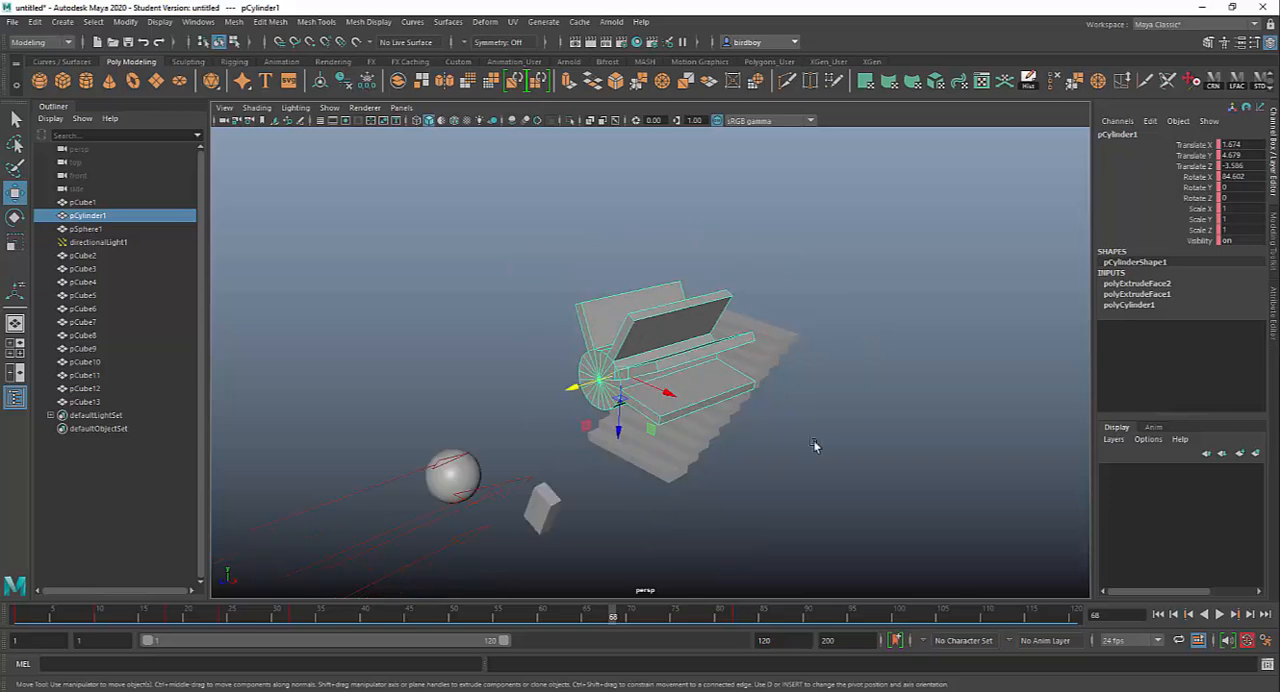
alt+middle_drag(571, 422, 810, 262)
alt+drag(810, 262, 731, 394)
click(676, 290)
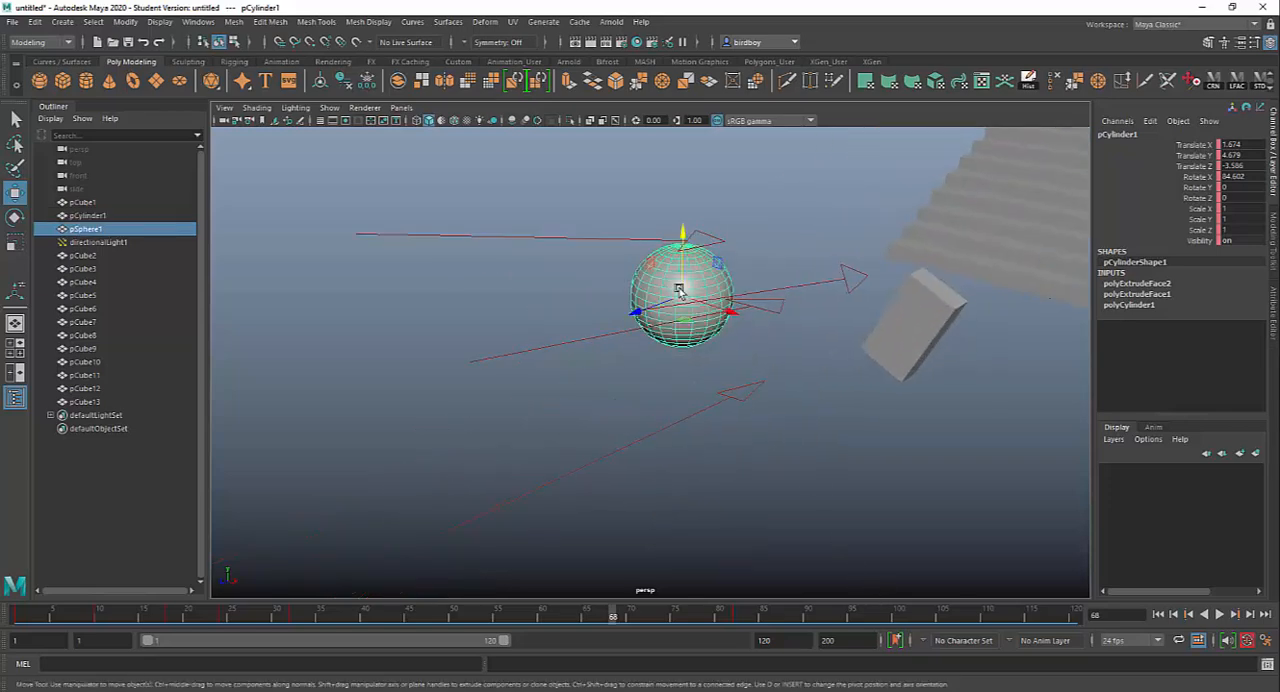
key(f)
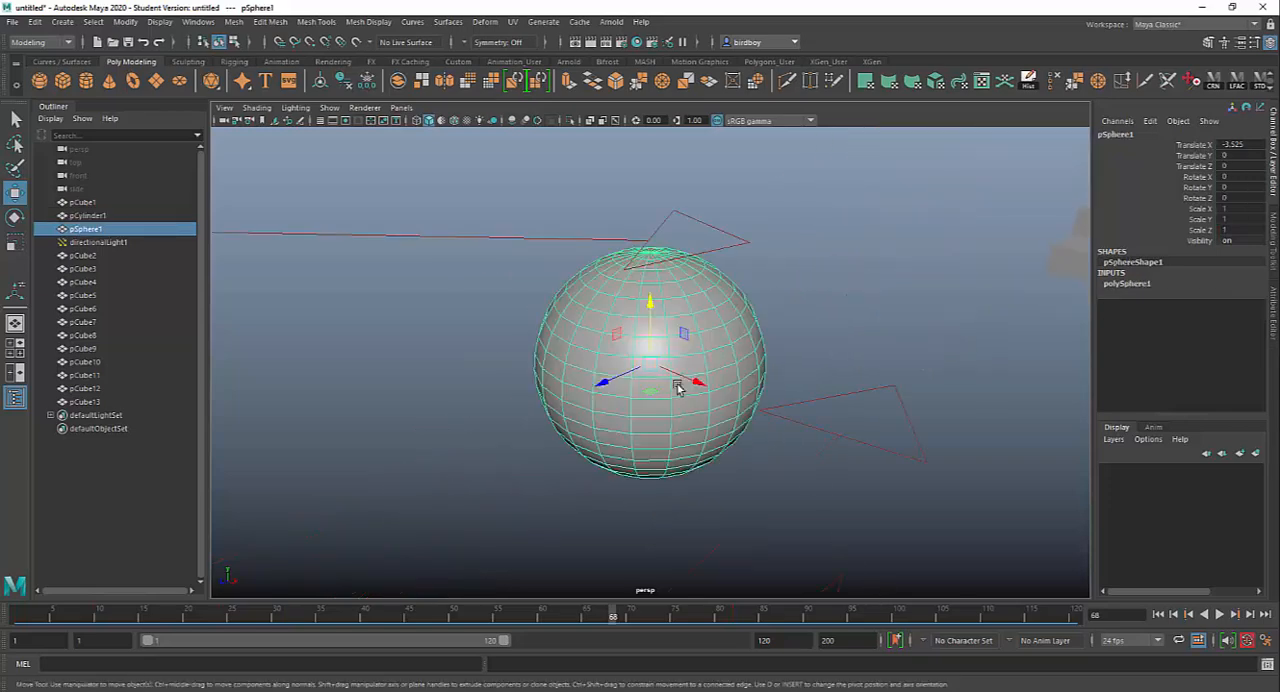
alt+drag(574, 374, 641, 340)
right_drag(641, 340, 641, 375)
Step: Select a complete horizontal loop of faces just above the sphere's middle
click(598, 366)
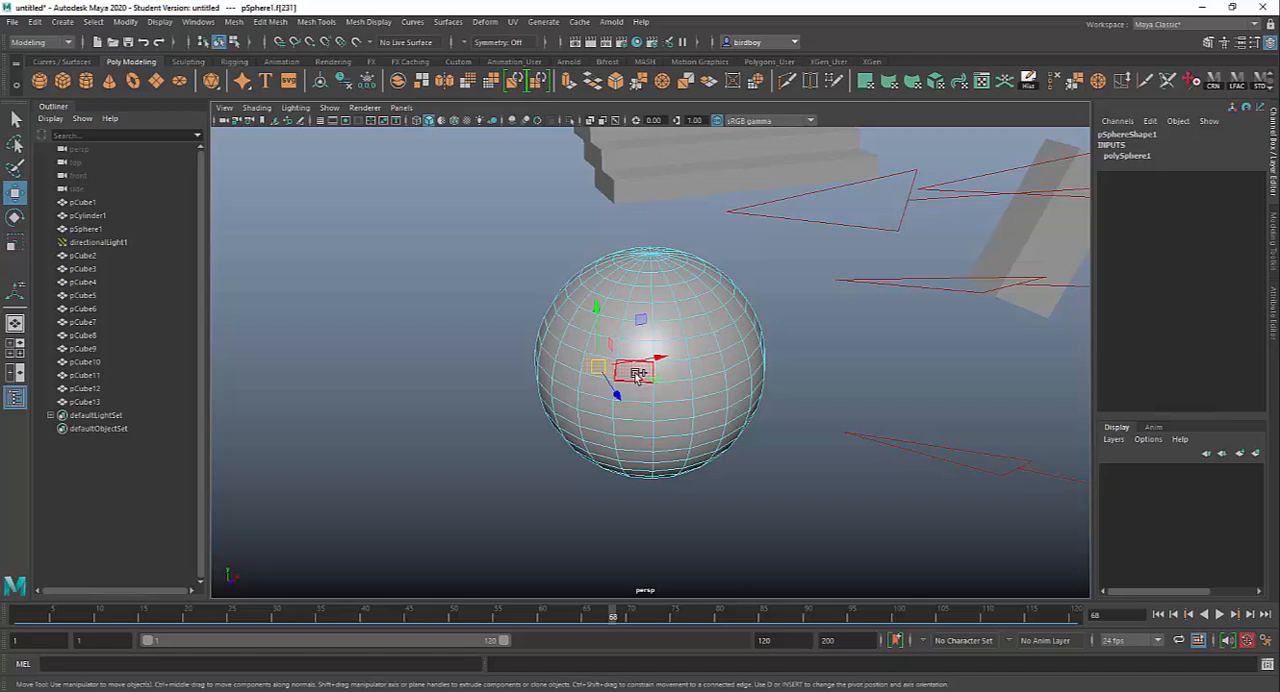
shift+double_click(637, 376)
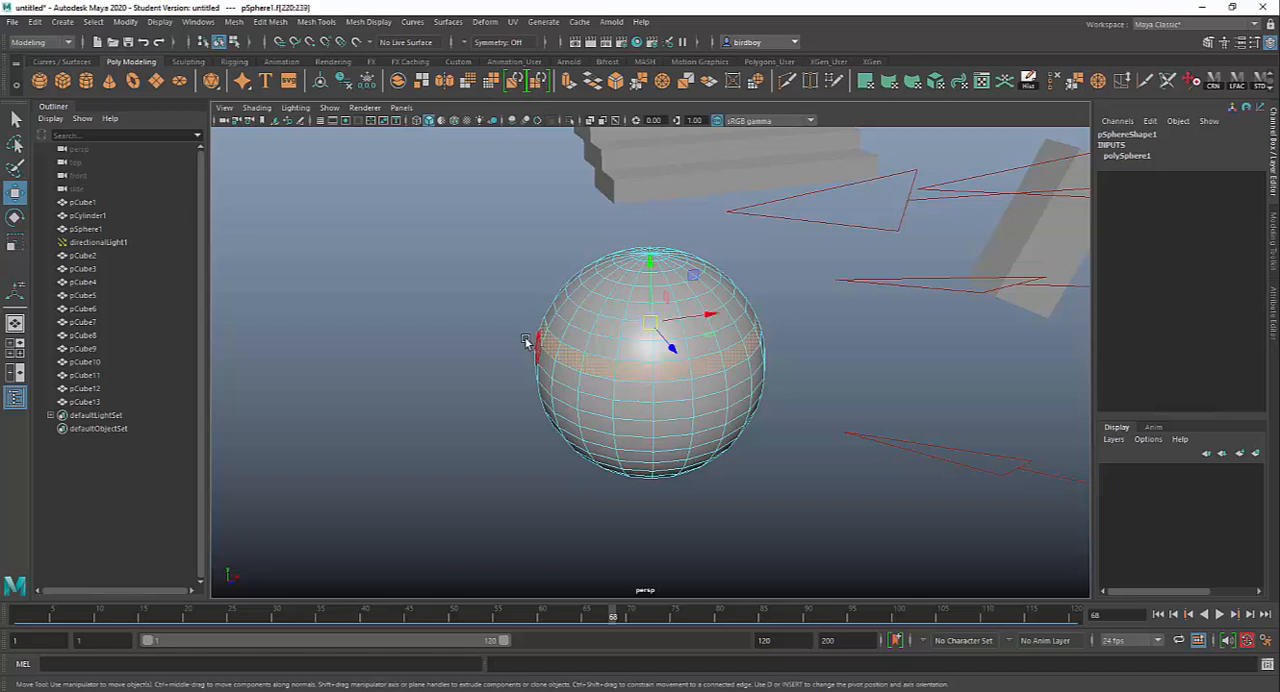
alt+drag(737, 503, 748, 477)
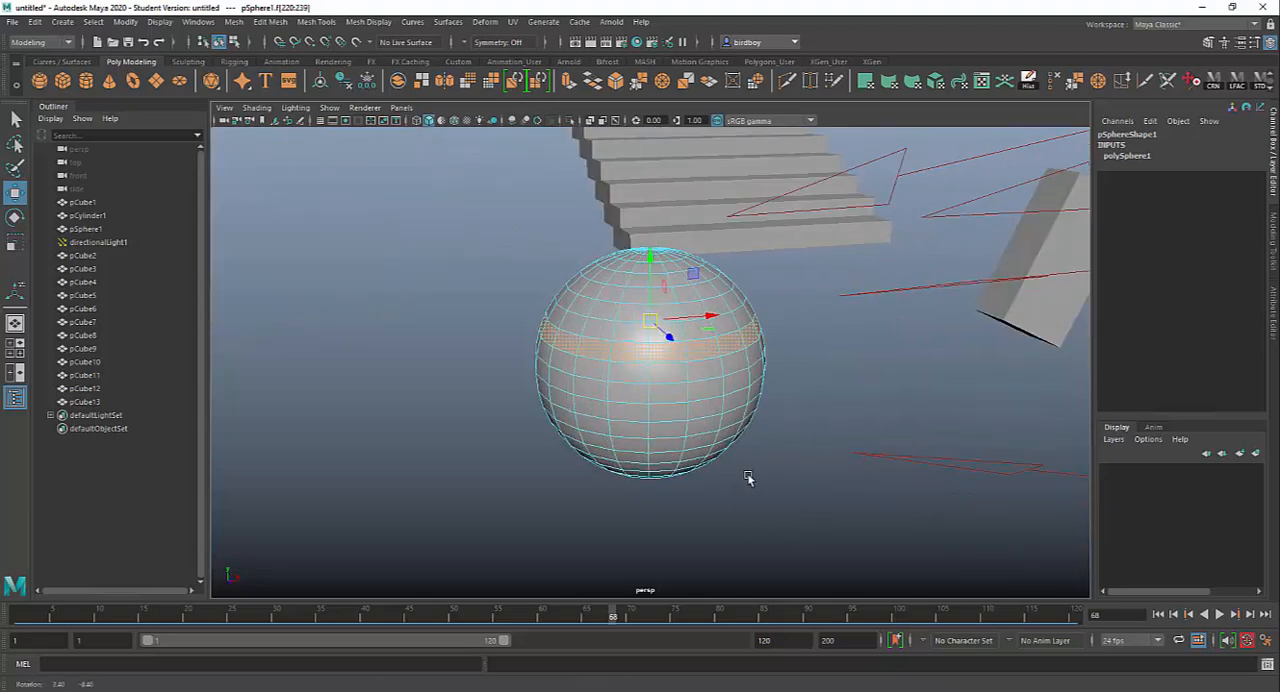
Step: Add two partial horizontal face strips below the loop to the selection, the lower one three faces long
shift+click(557, 383)
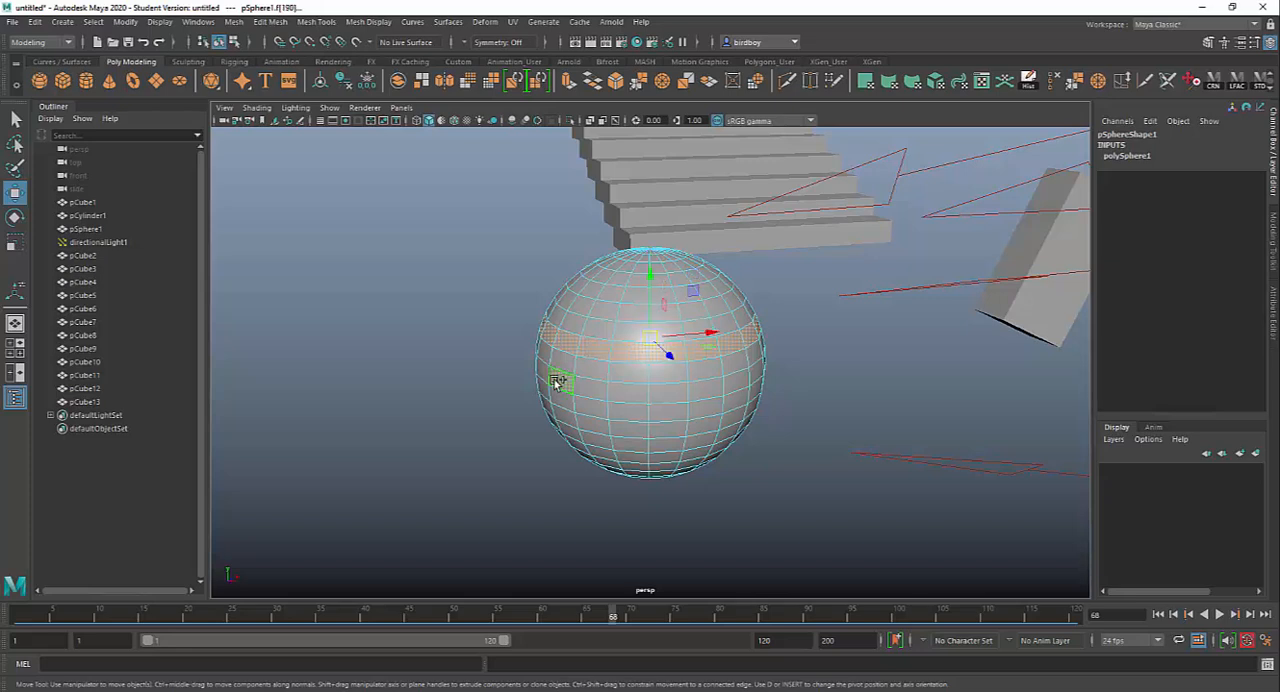
shift+double_click(737, 386)
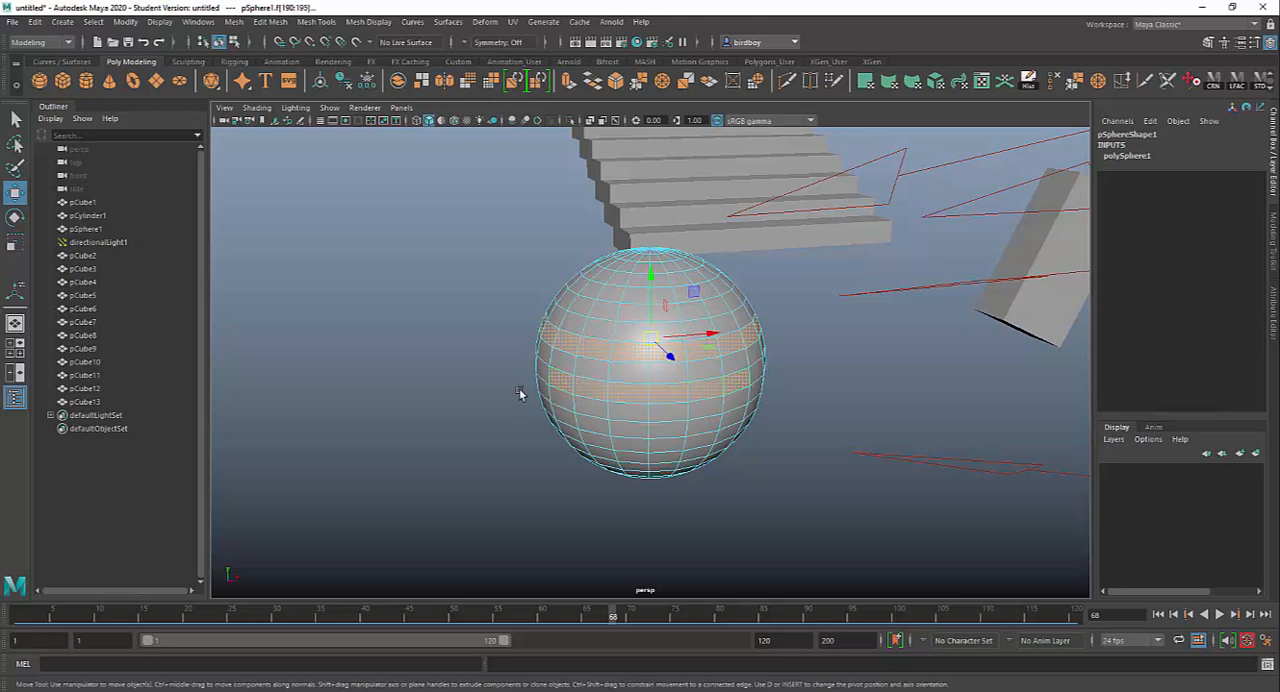
alt+drag(731, 486, 829, 471)
alt+drag(749, 486, 766, 528)
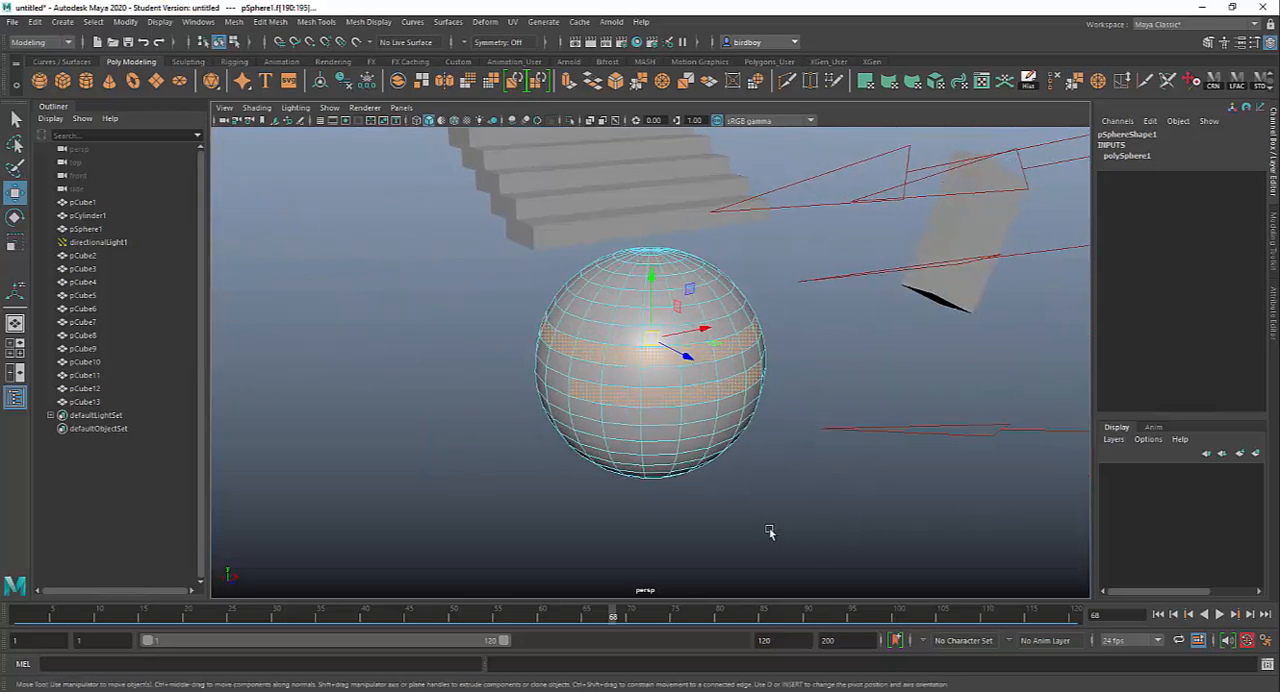
shift+click(619, 432)
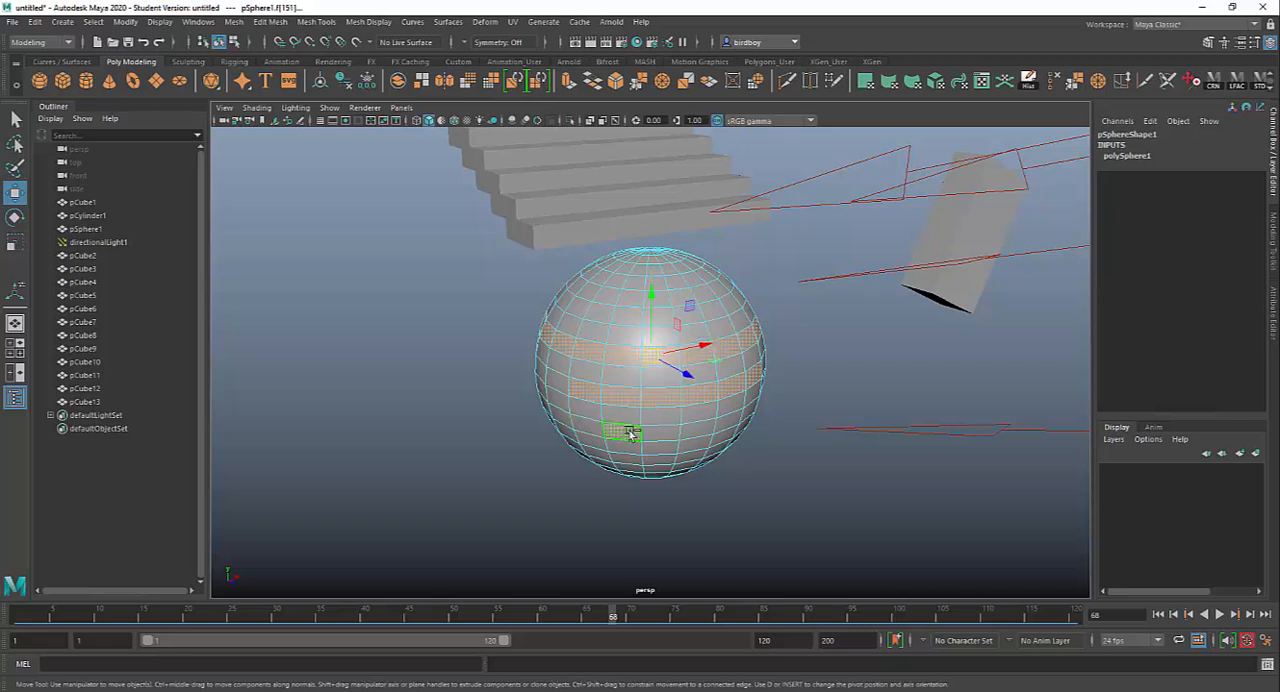
shift+double_click(698, 431)
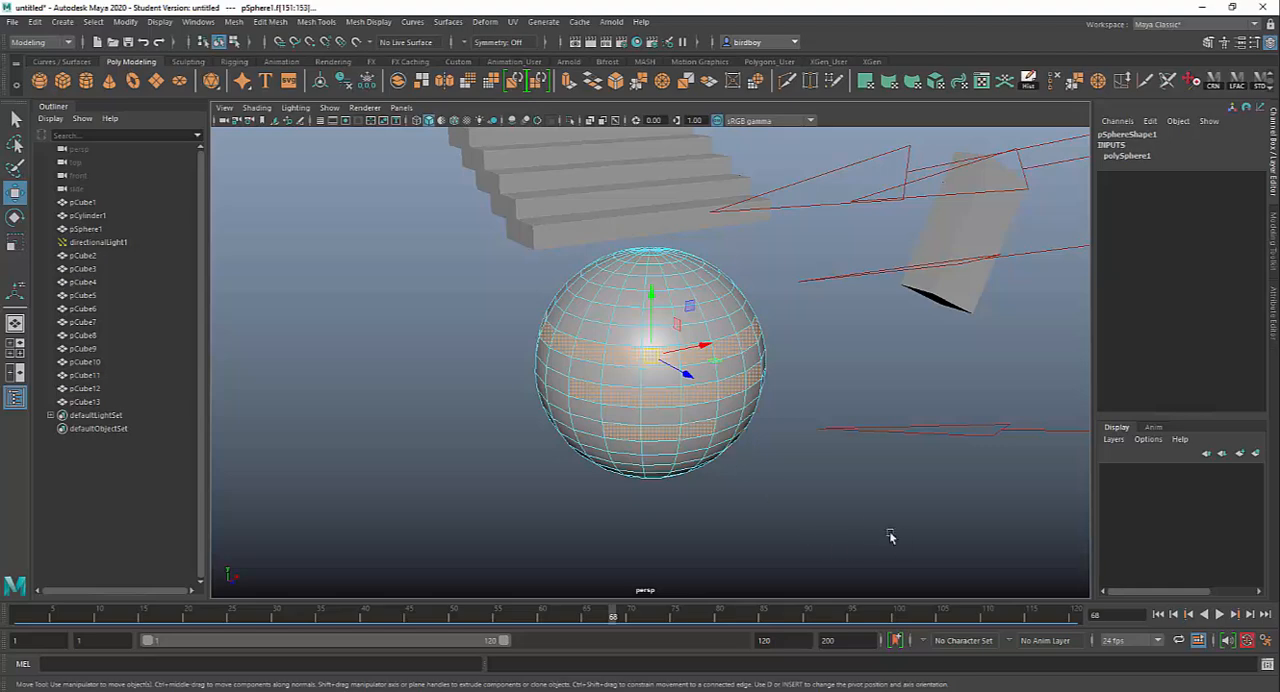
Step: Extrude the sphere's selected face loop and strips outward with a Local Translate Z of 0.473, and return to object mode
alt+drag(870, 527, 800, 530)
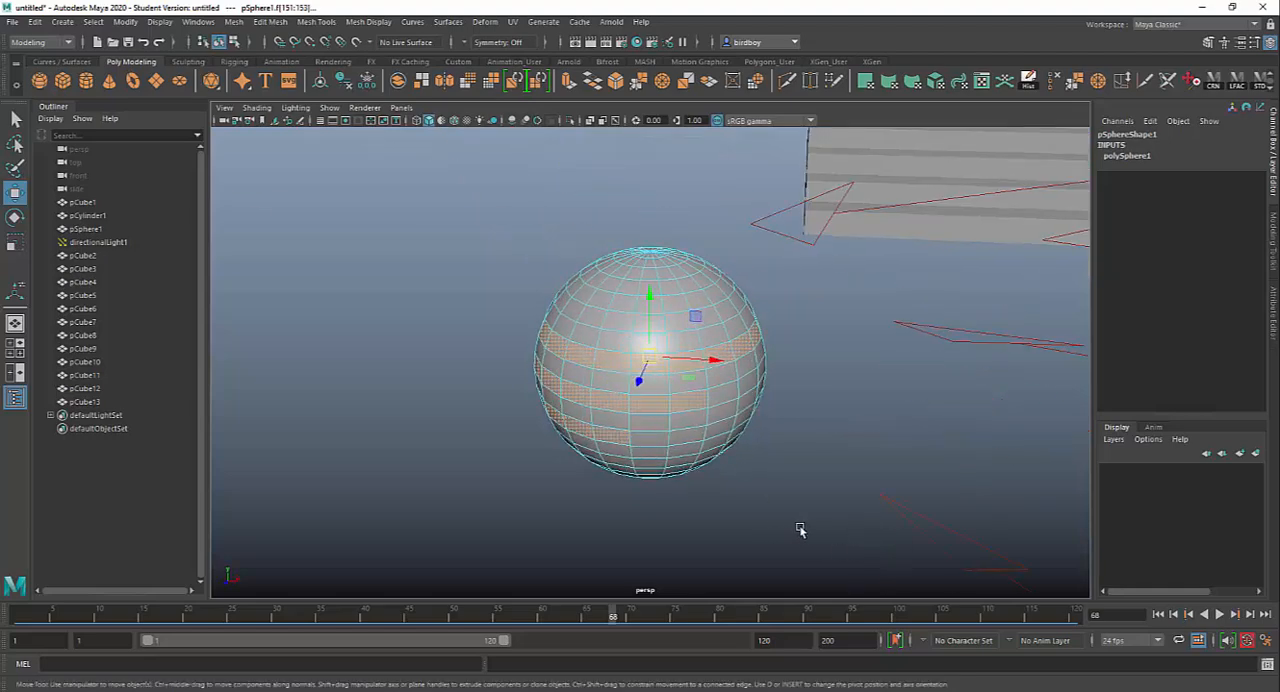
key(ctrl+e)
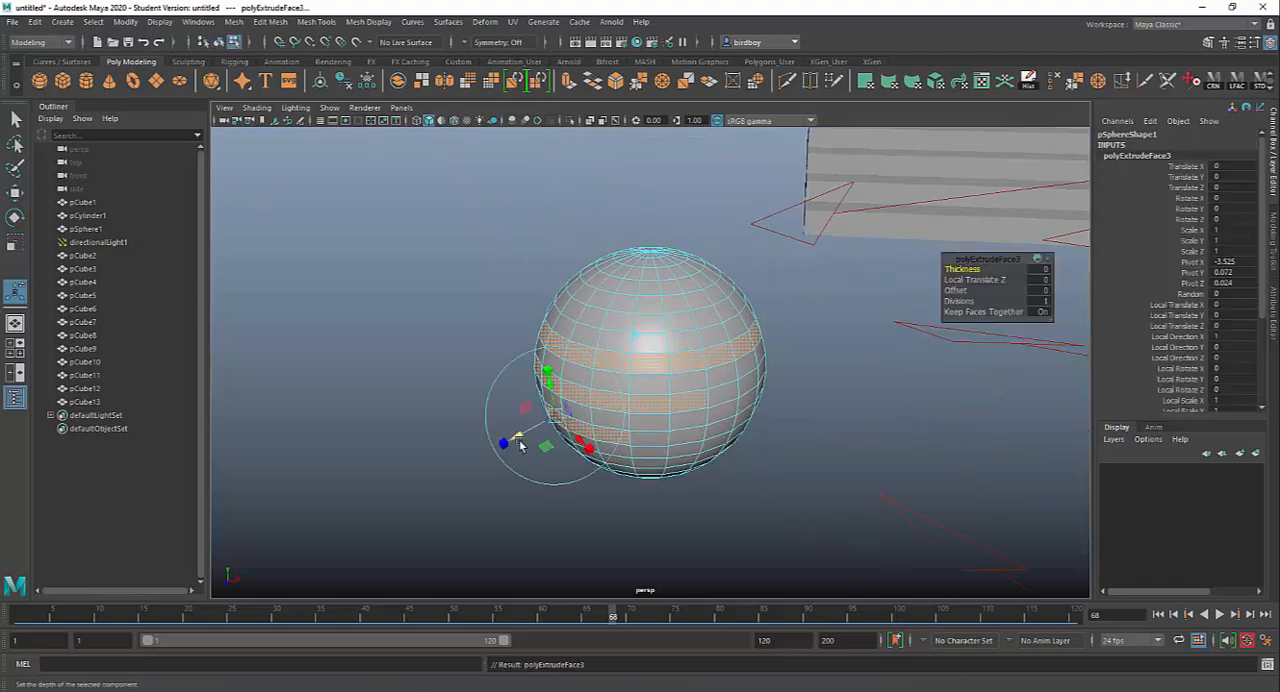
drag(515, 440, 466, 457)
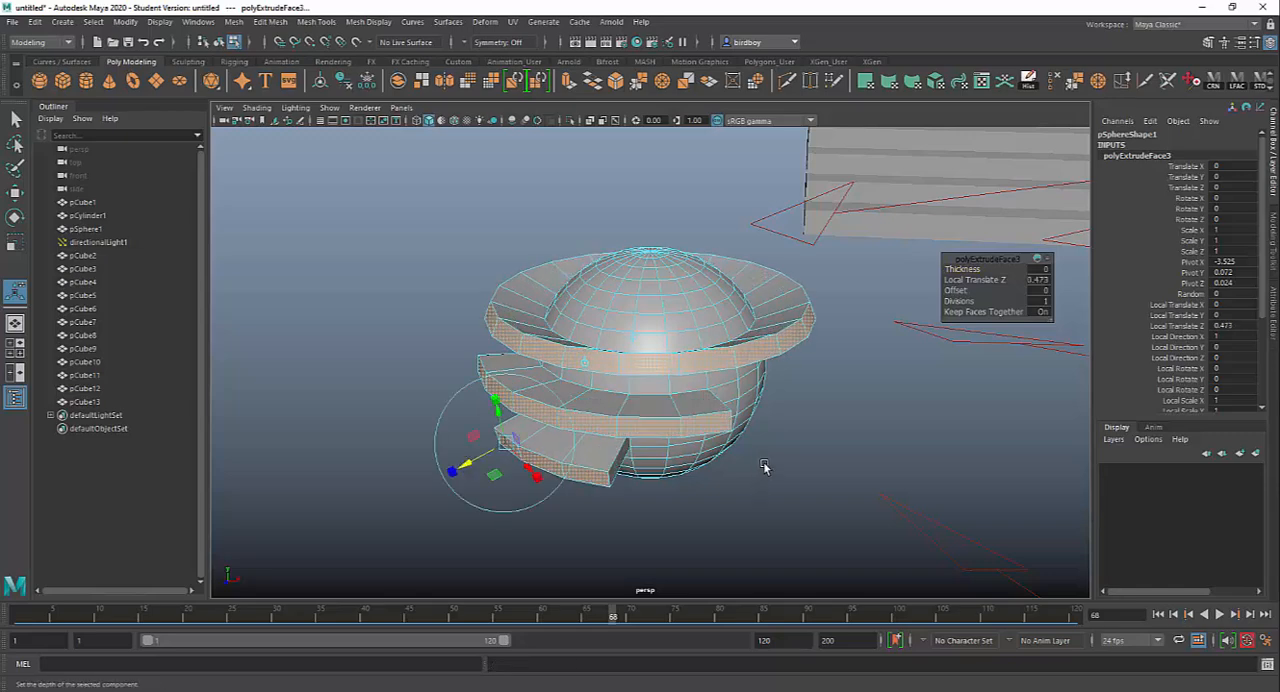
alt+drag(766, 466, 790, 430)
right_click(688, 313)
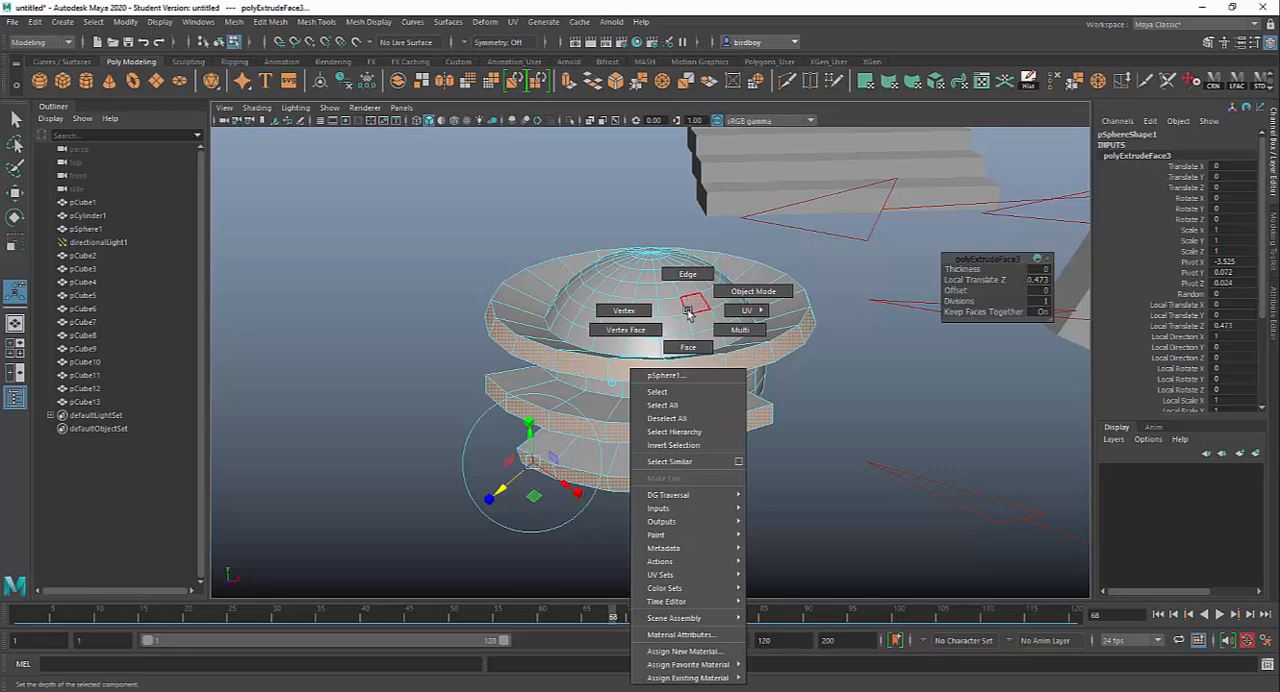
click(753, 291)
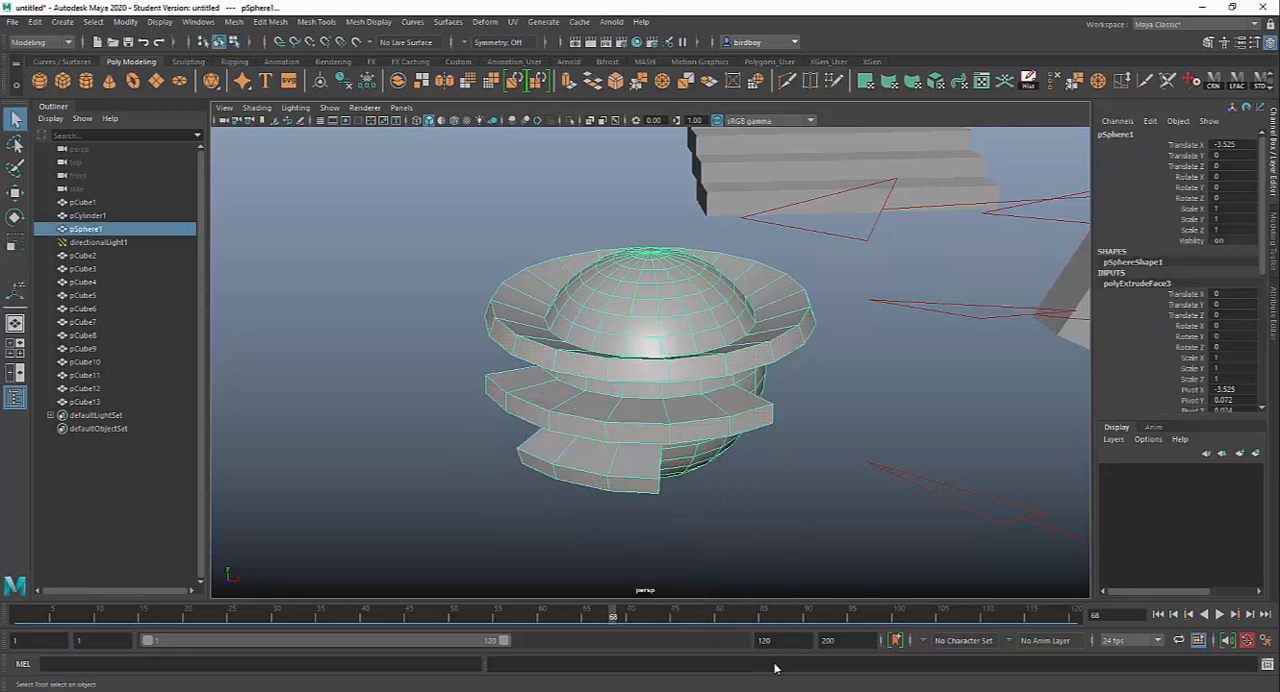
Step: Check the modeling entries in the MAYA HOTKEYS sheet, return to Maya and select all of the sphere's faces in face mode
key(alt+Tab)
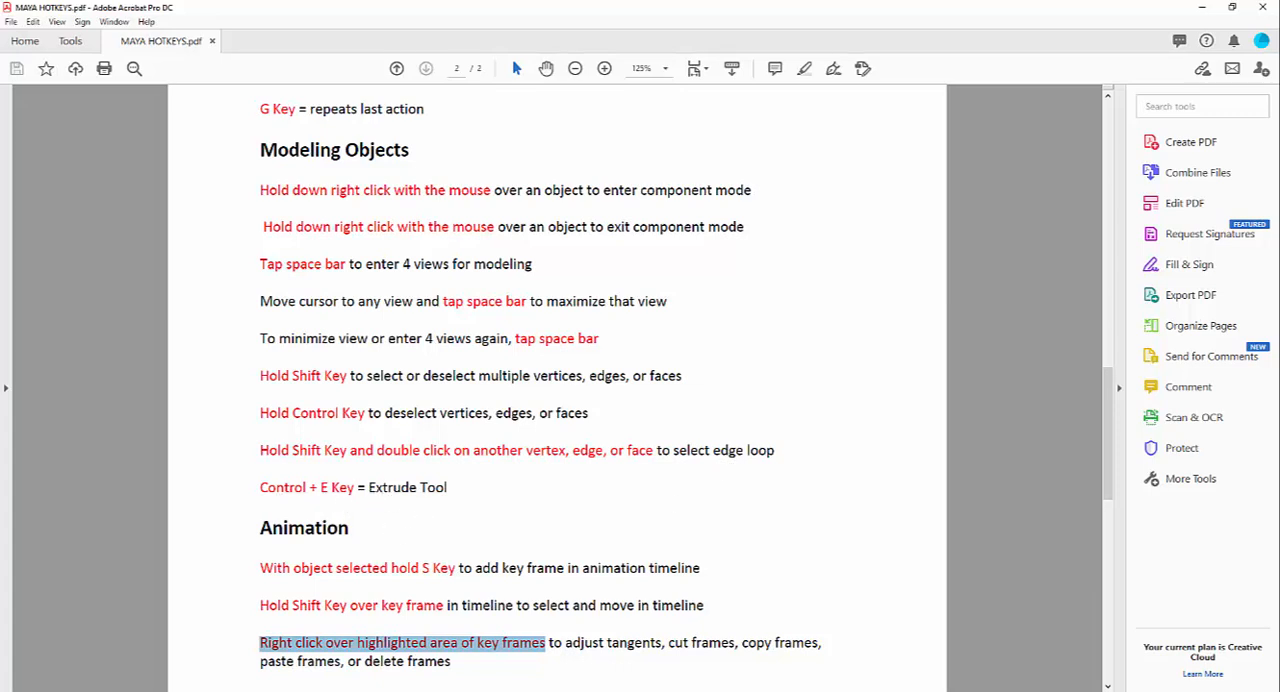
click(1202, 7)
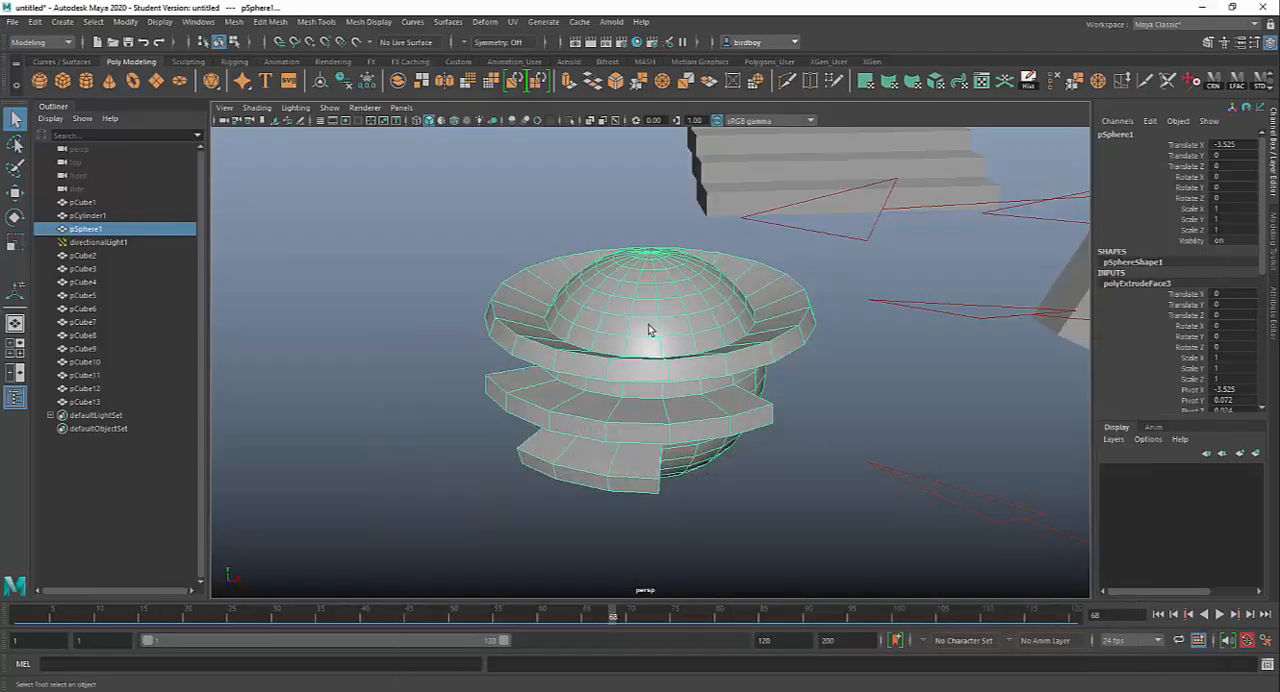
right_drag(648, 330, 652, 357)
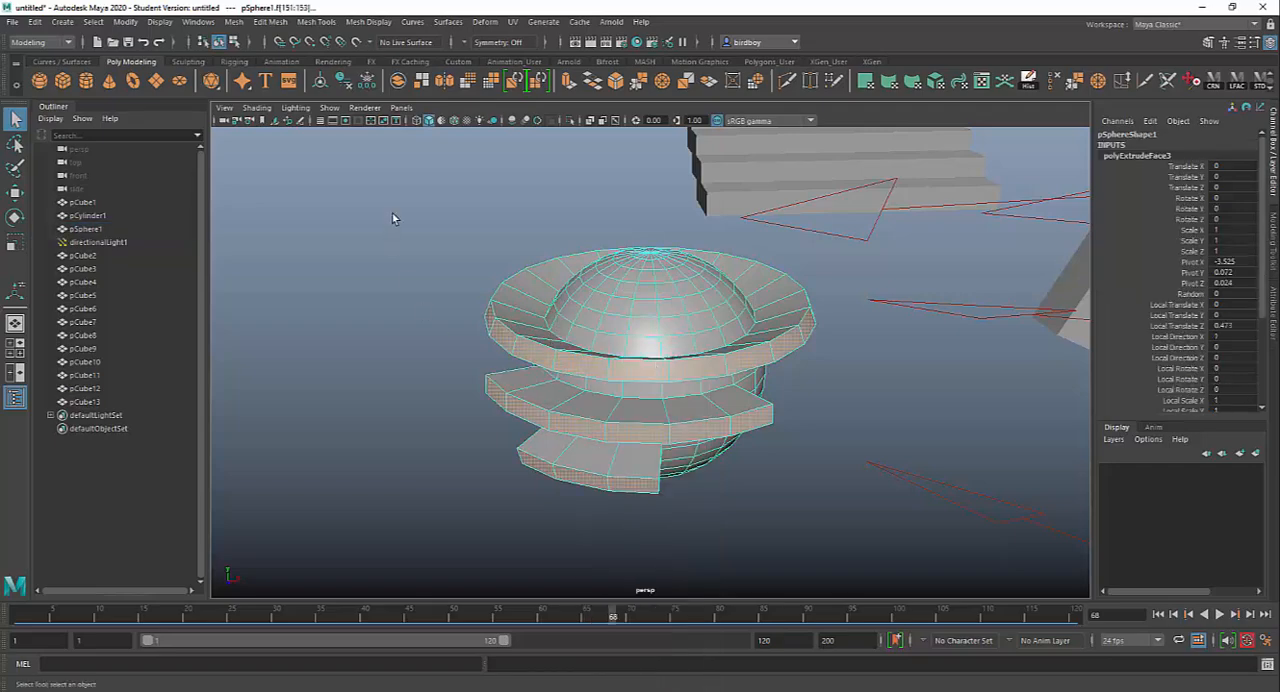
drag(392, 218, 842, 544)
Step: Deselect two adjacent faces on top of the large ring, the face loop just inside it and a partial strip on the dome
alt+drag(763, 491, 699, 484)
ctrl+click(555, 267)
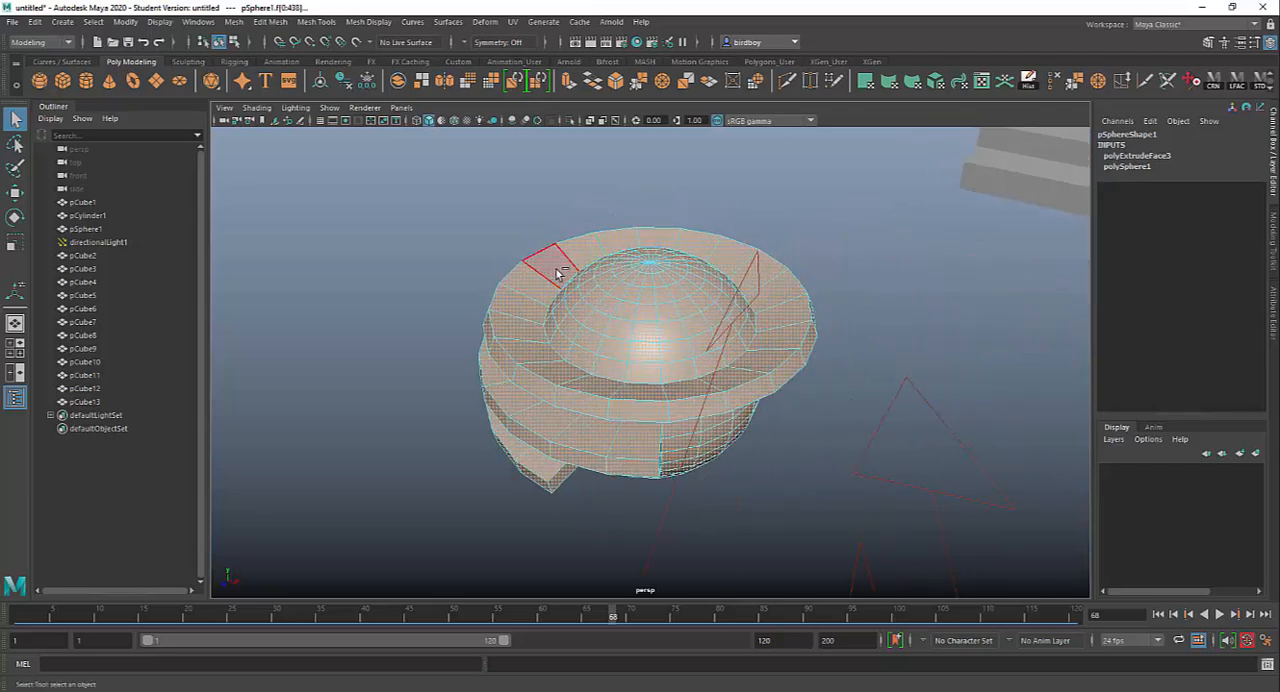
ctrl+click(577, 258)
alt+drag(489, 437, 706, 453)
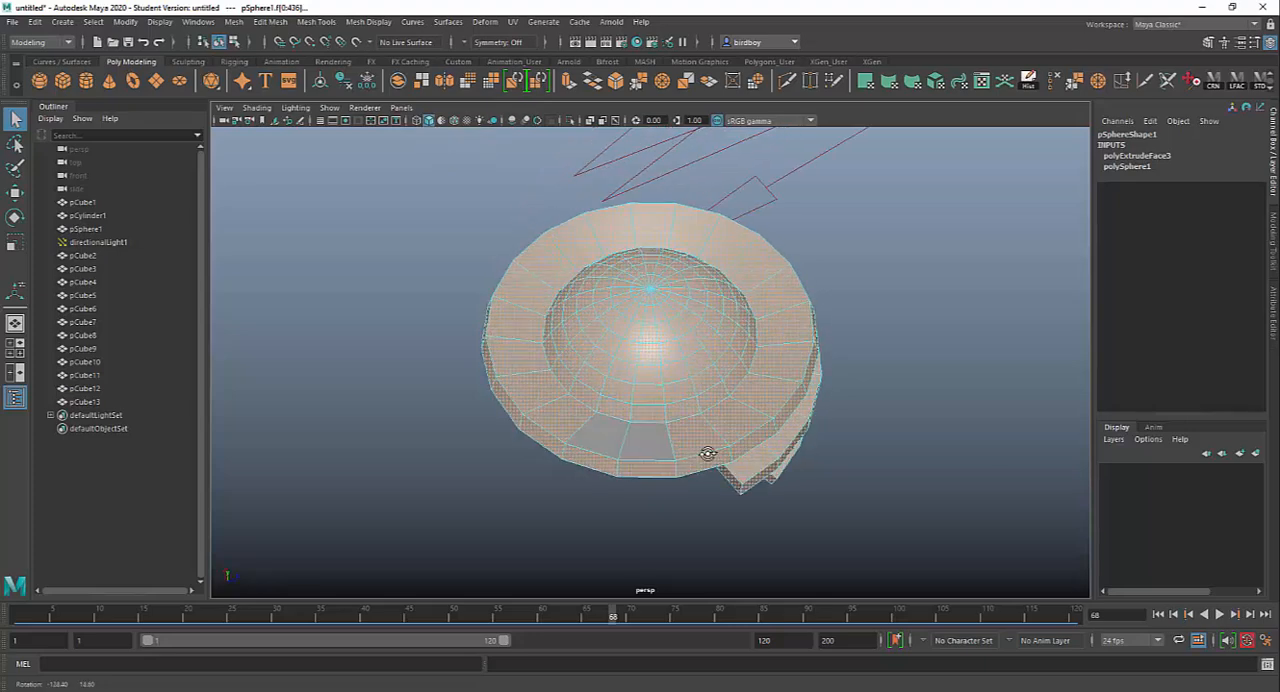
ctrl+click(587, 394)
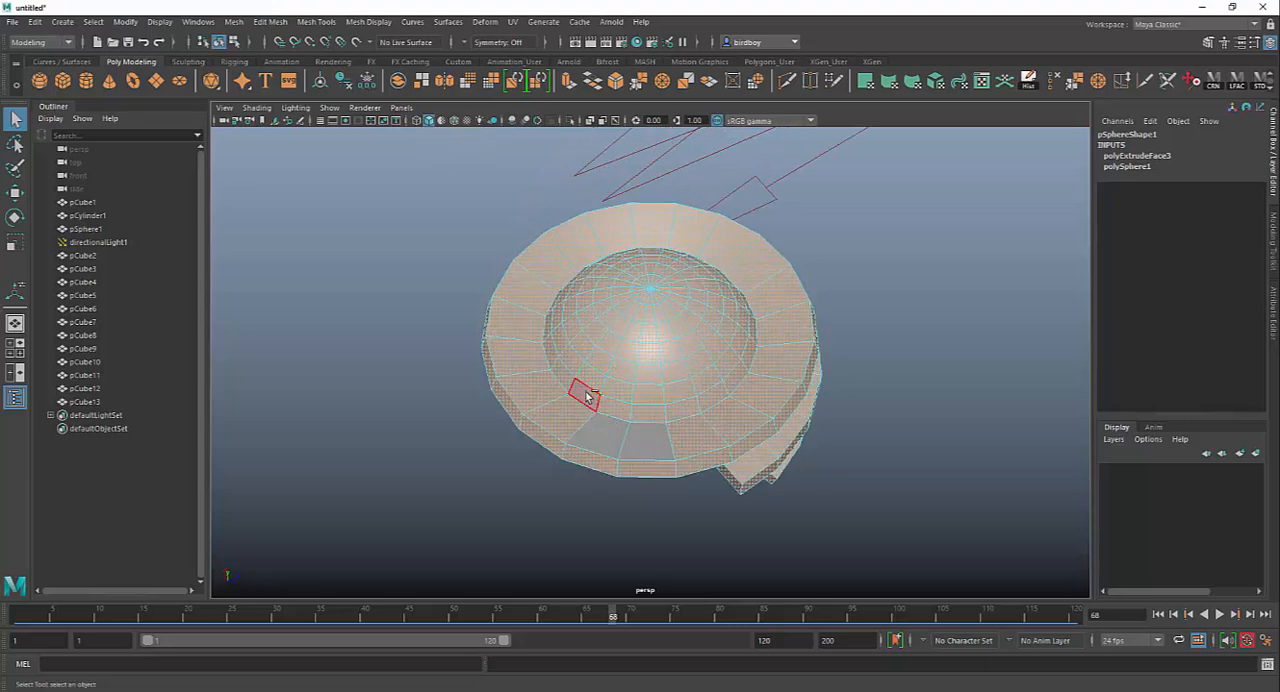
ctrl+click(615, 408)
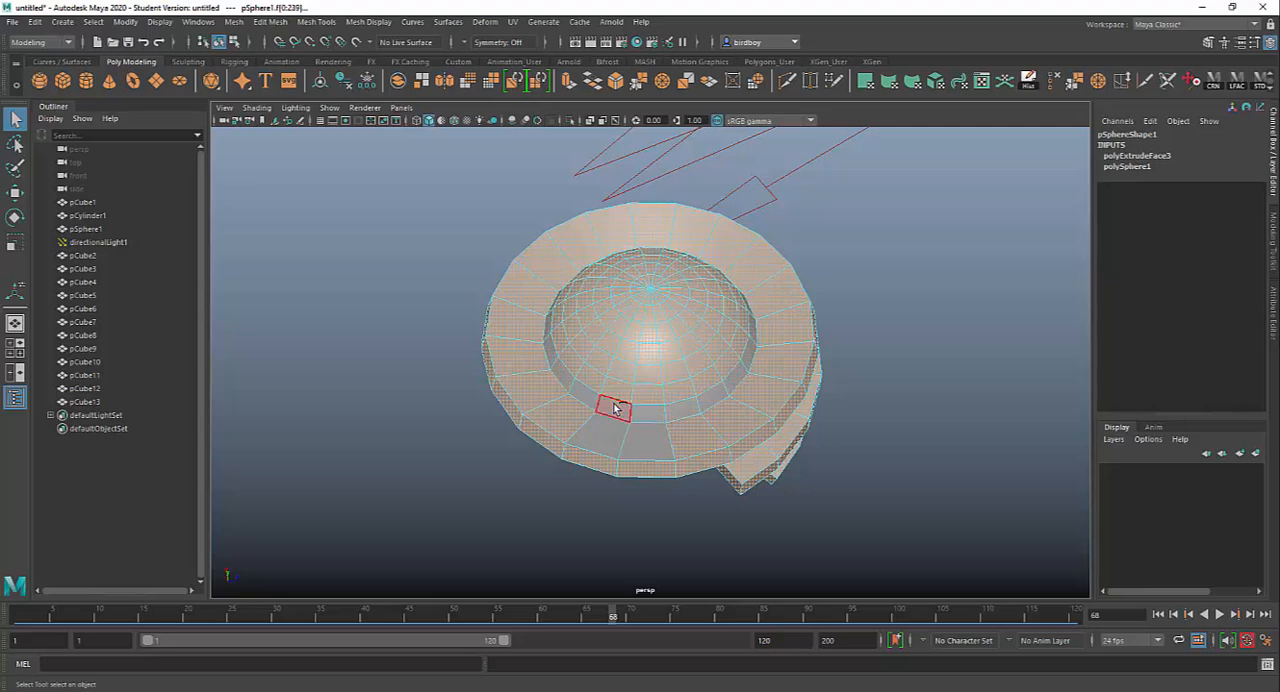
alt+drag(788, 557, 871, 531)
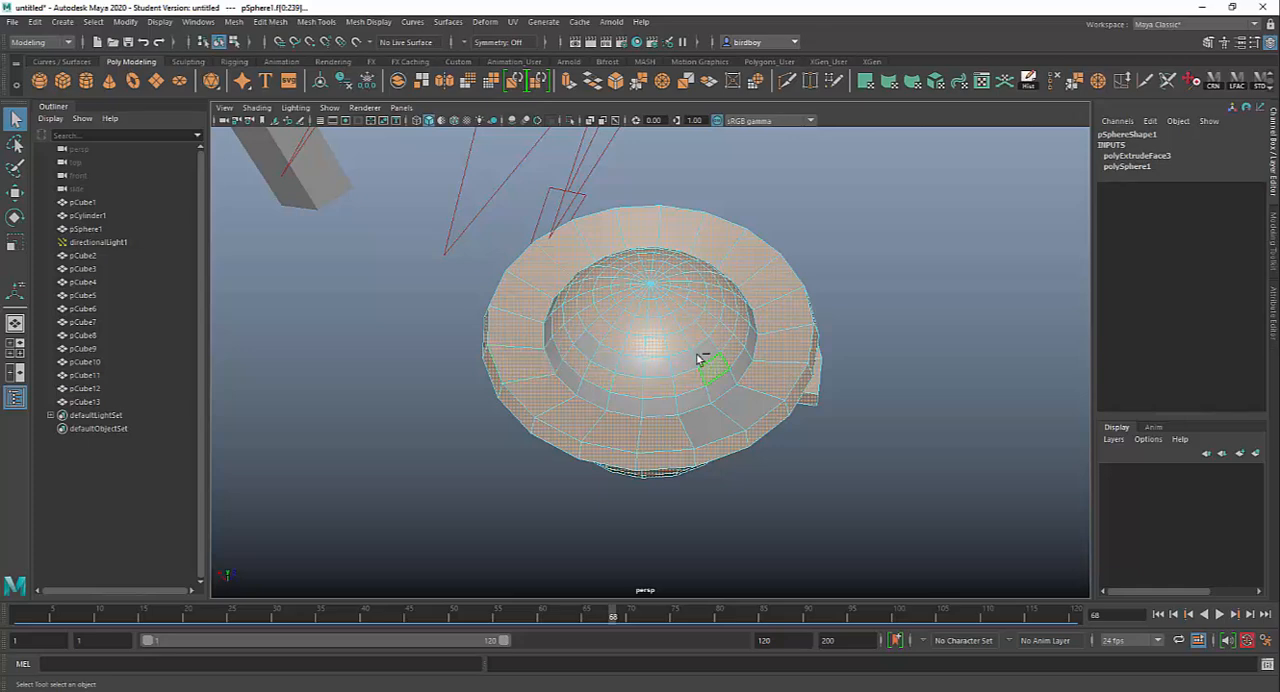
alt+drag(859, 517, 828, 500)
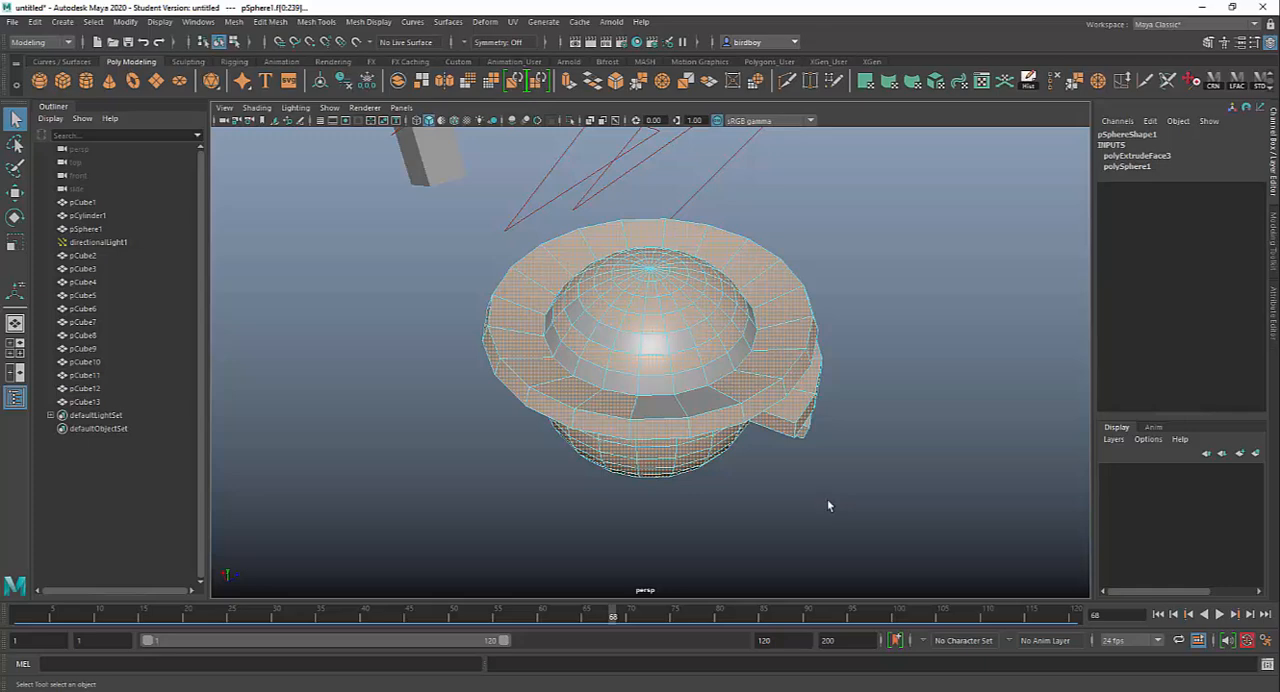
Step: Try to extrude the remaining selected faces outward with a Local Translate Z of 0.365, and undo the extrusion
key(ctrl+e)
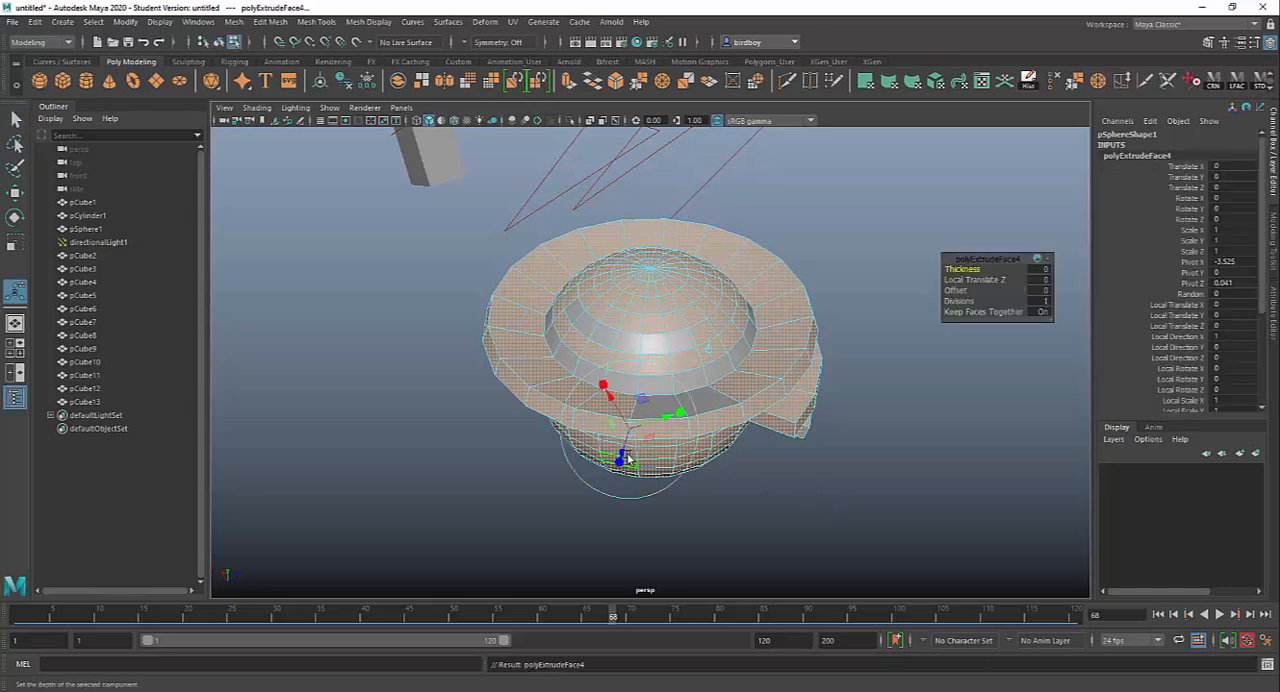
drag(622, 455, 666, 489)
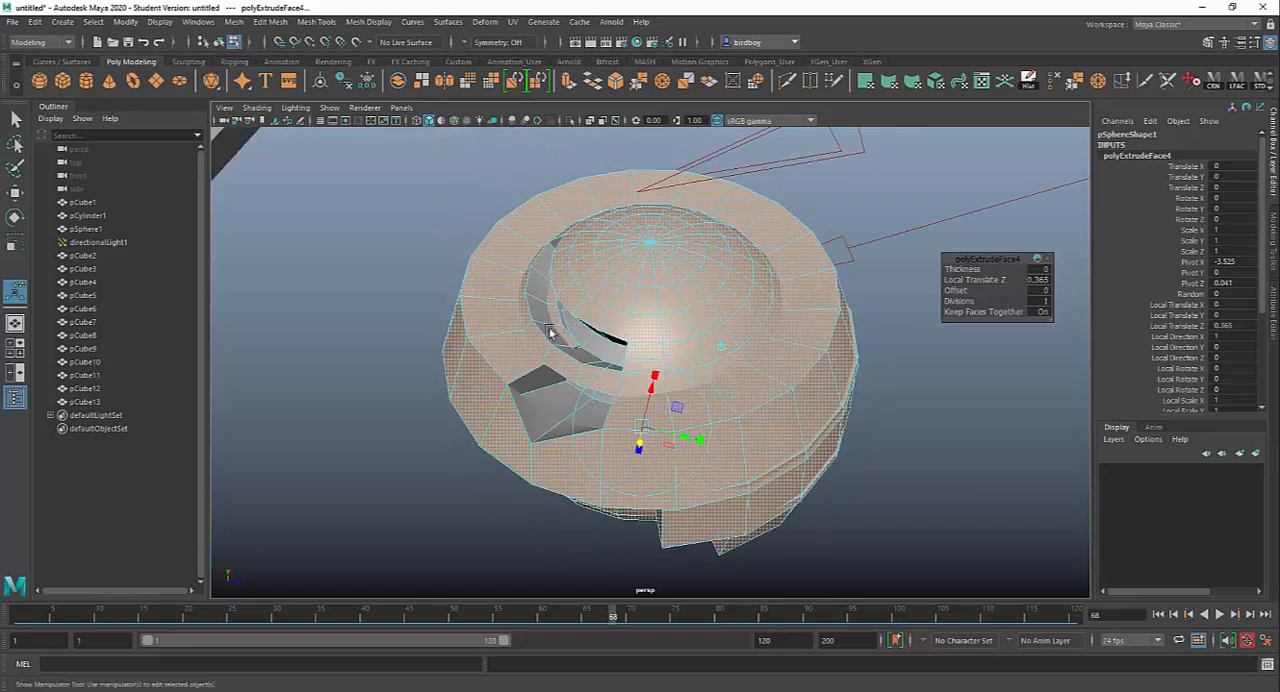
alt+drag(809, 487, 929, 476)
key(ctrl+z)
key(ctrl+z)
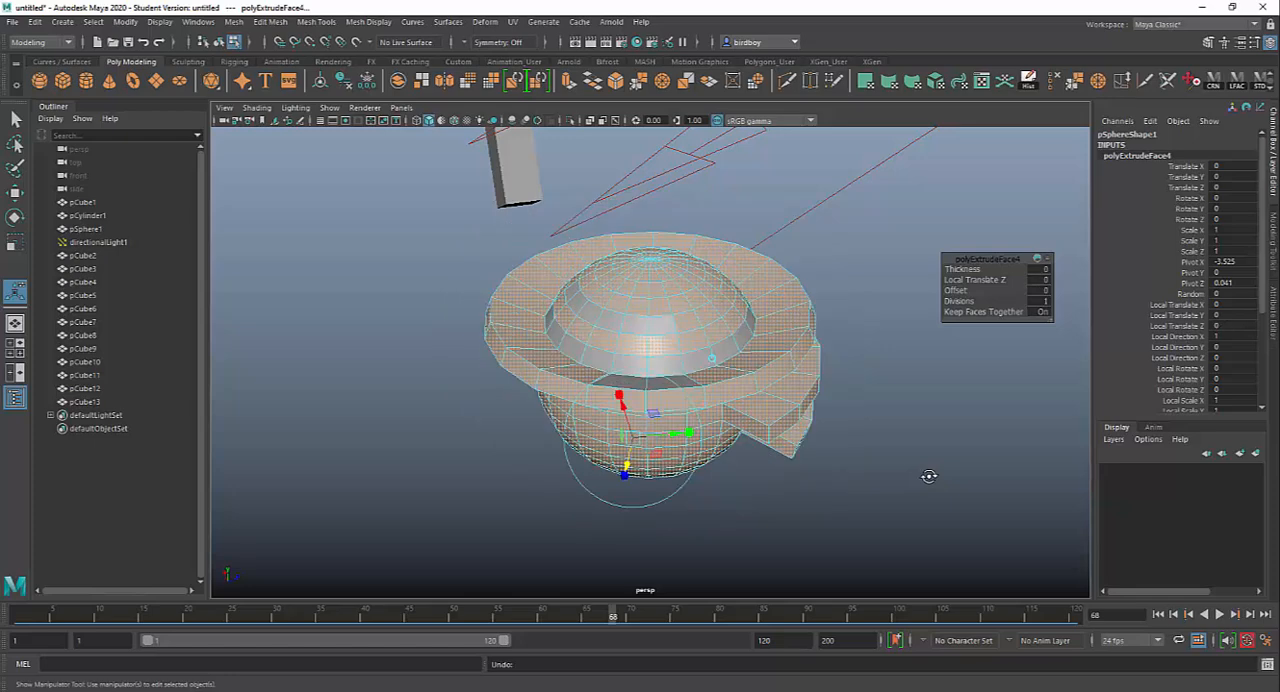
alt+drag(777, 491, 766, 508)
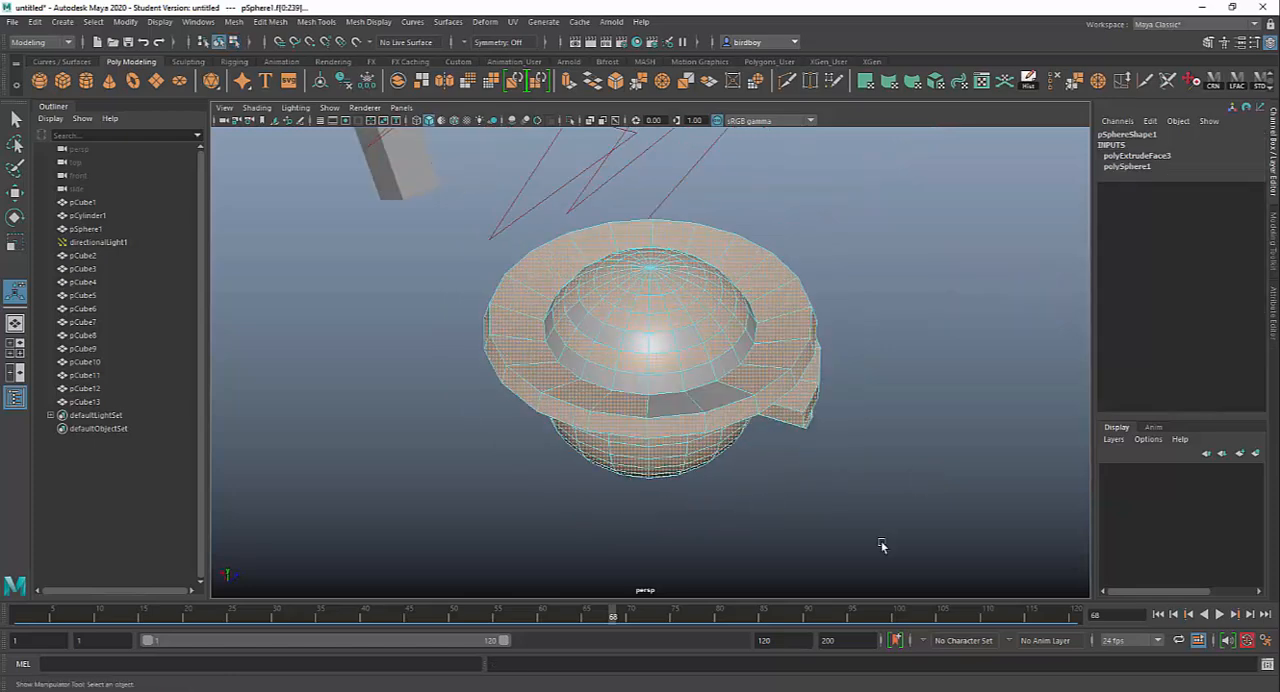
alt+right_drag(883, 543, 663, 371)
alt+drag(663, 371, 725, 359)
drag(570, 286, 737, 449)
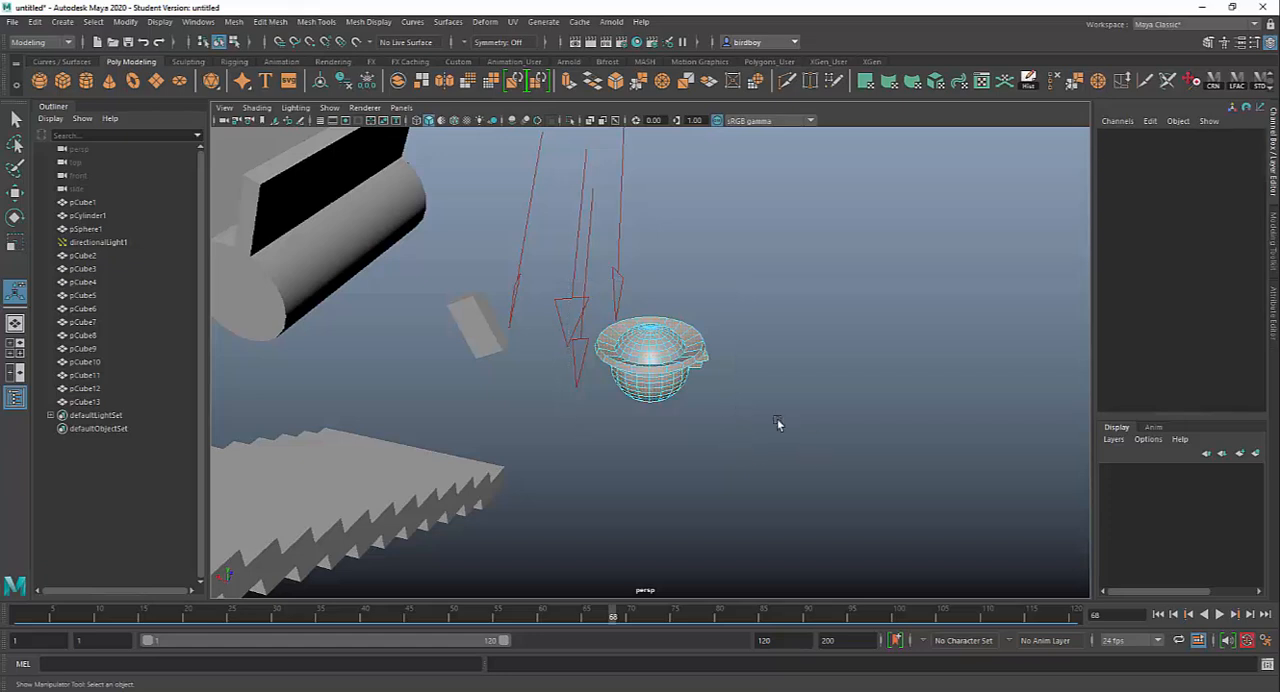
scroll(786, 429, up, 3)
key(ctrl+z)
Step: Invert the sphere's face selection to pick only the two ring faces, the inner loop and the dome strip
alt+drag(826, 435, 661, 439)
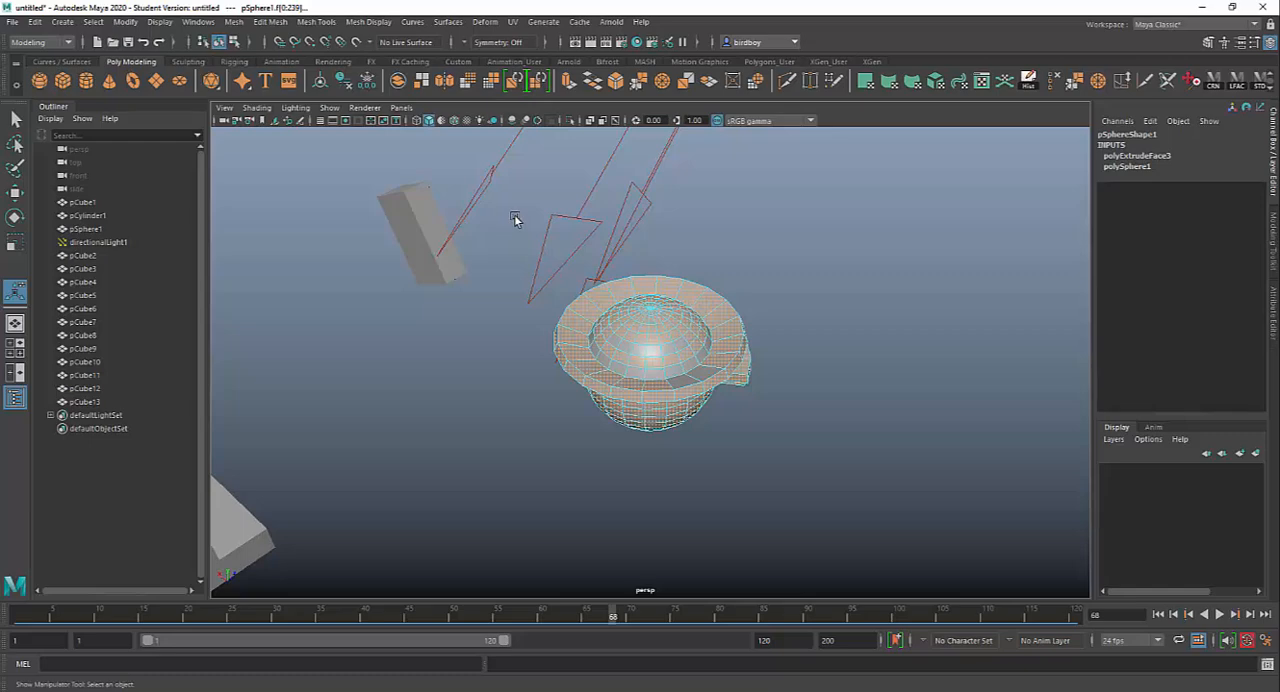
drag(514, 219, 818, 543)
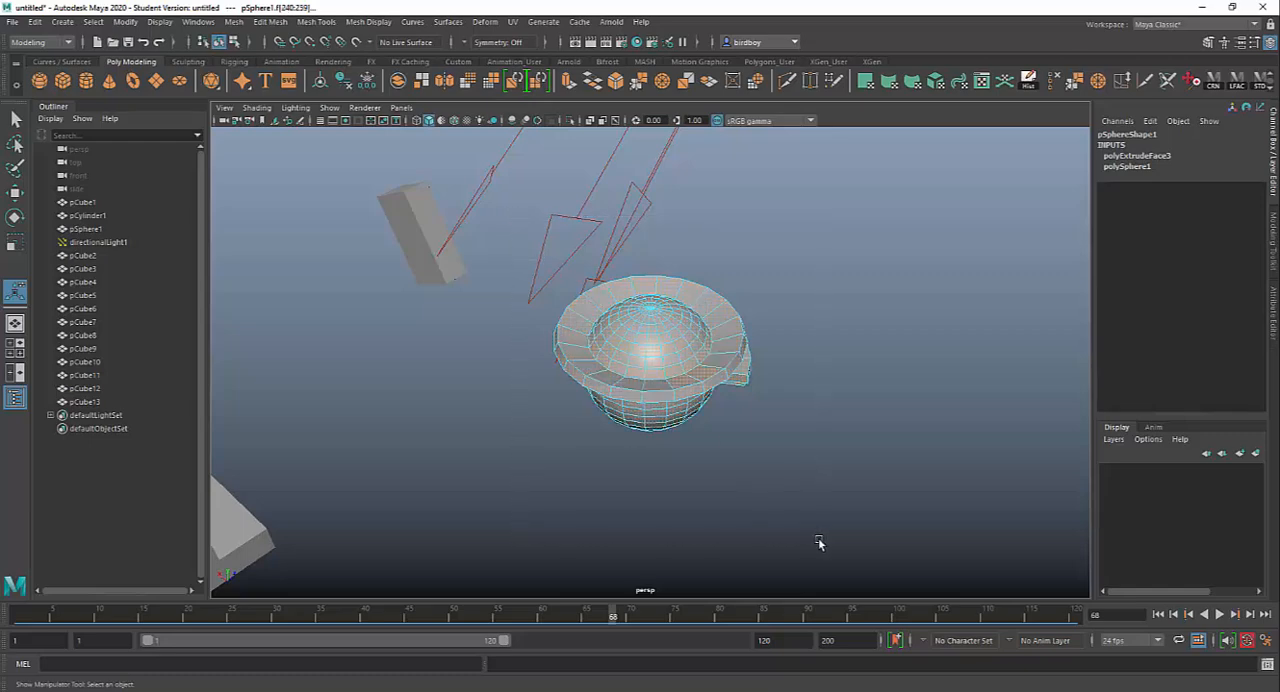
alt+right_drag(651, 377, 885, 538)
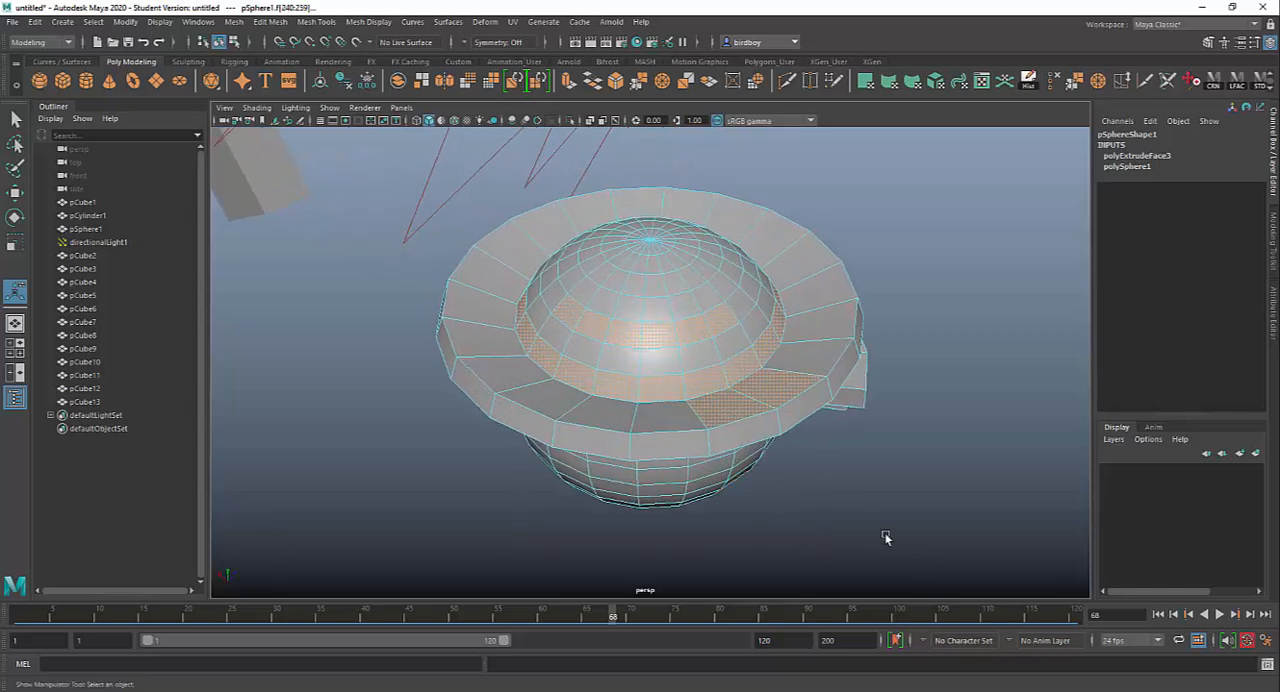
alt+drag(885, 538, 802, 540)
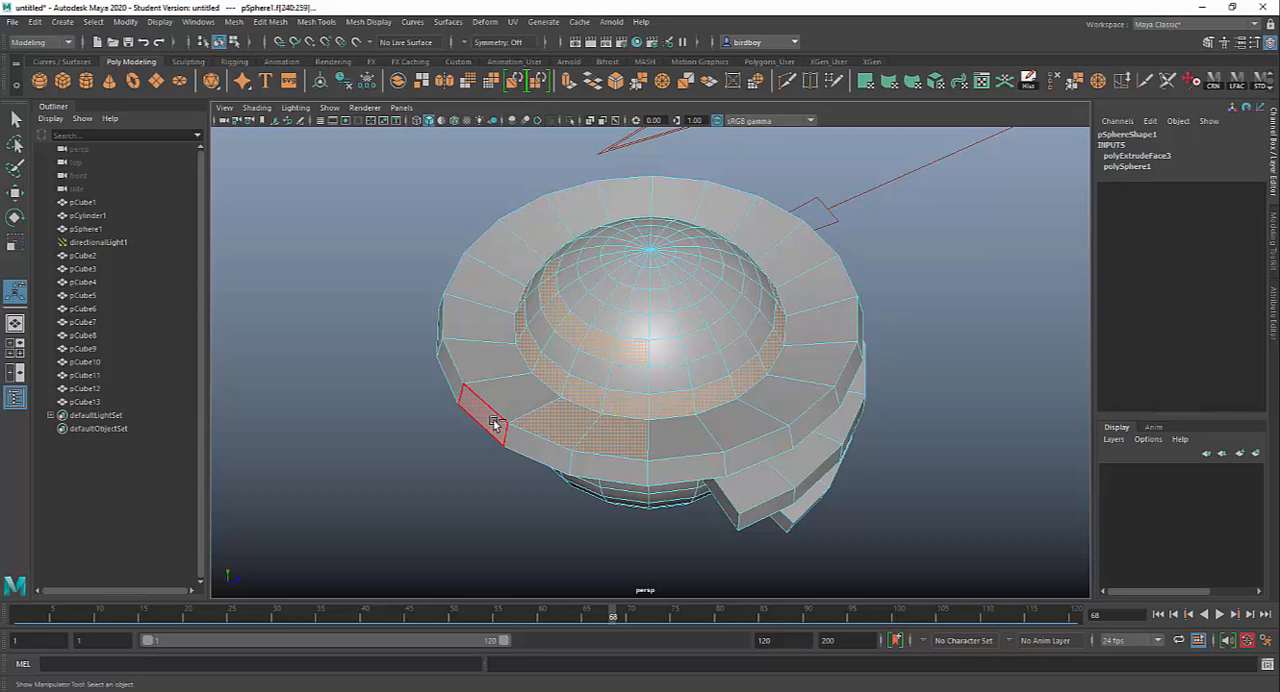
Step: Extrude the selected ring, loop and dome faces inward as recesses, and return the sphere to object mode
key(ctrl+e)
drag(580, 185, 580, 214)
alt+drag(523, 506, 654, 471)
right_drag(666, 340, 720, 332)
scroll(698, 438, down, 8)
alt+drag(752, 441, 684, 450)
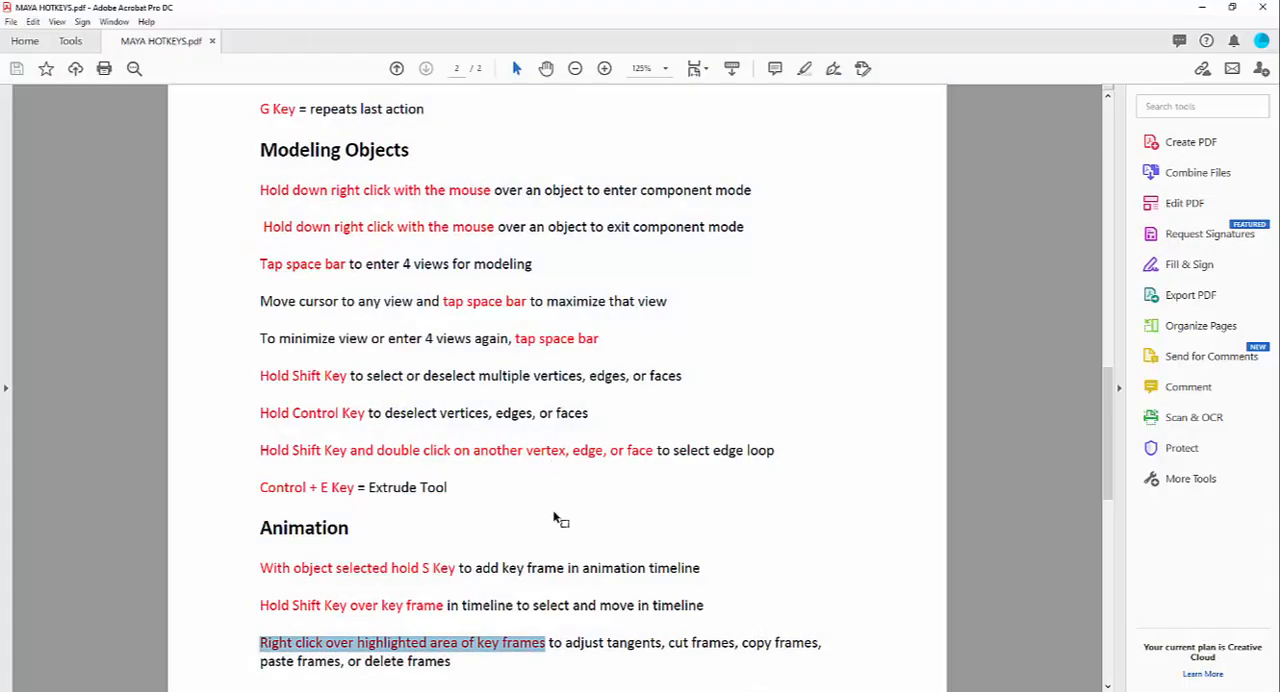
Step: Review the MAYA HOTKEYS sheet from Mouse Navigation to Saving Files, marking the Hold Command wording in the save entries, and return to Maya
scroll(730, 470, up, 8)
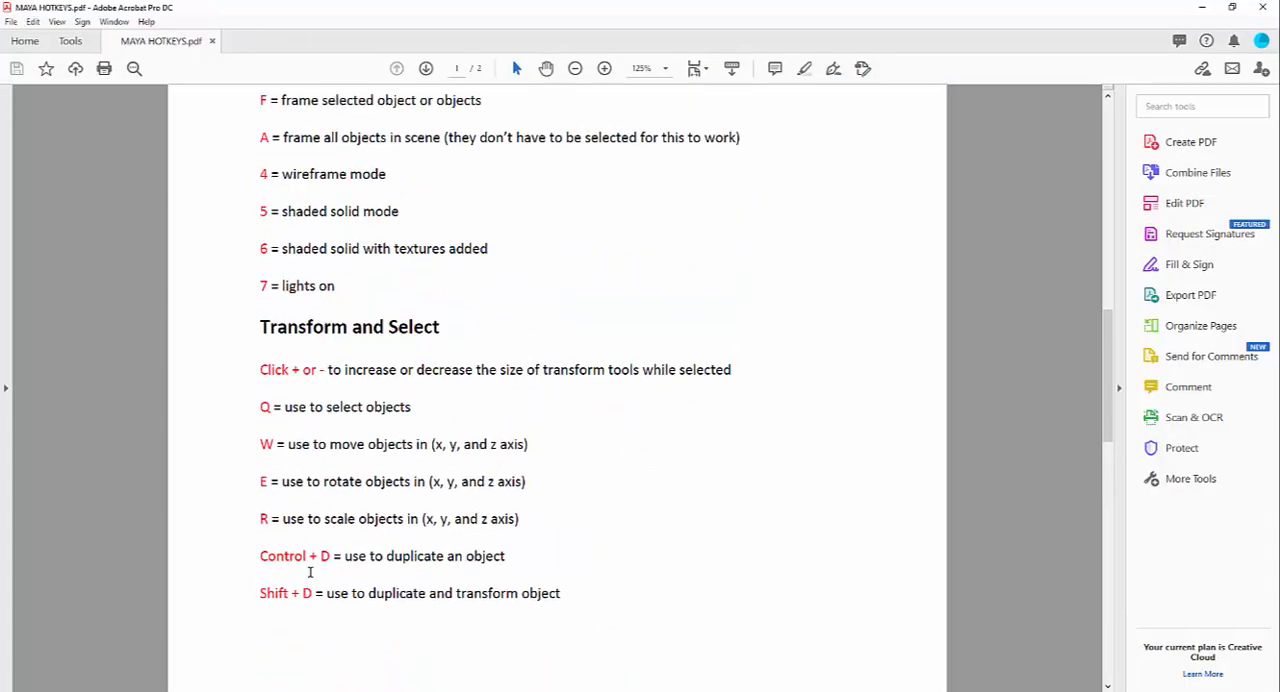
scroll(300, 575, down, 6)
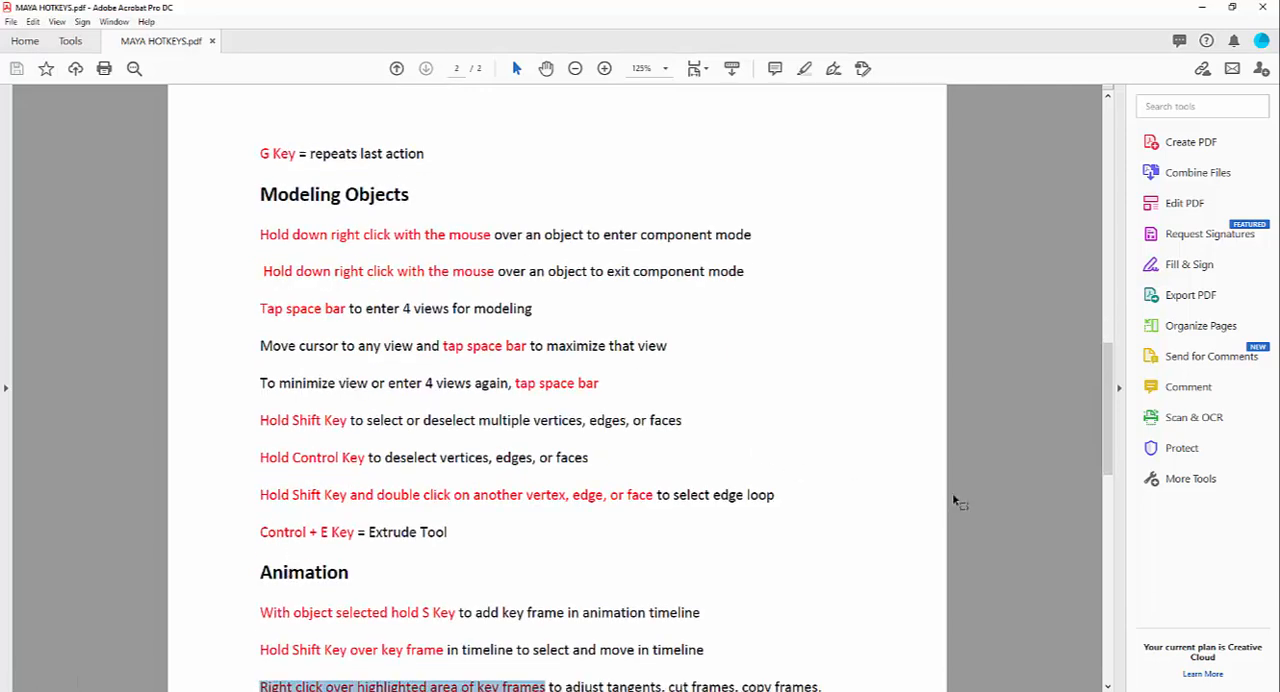
drag(1112, 414, 1117, 218)
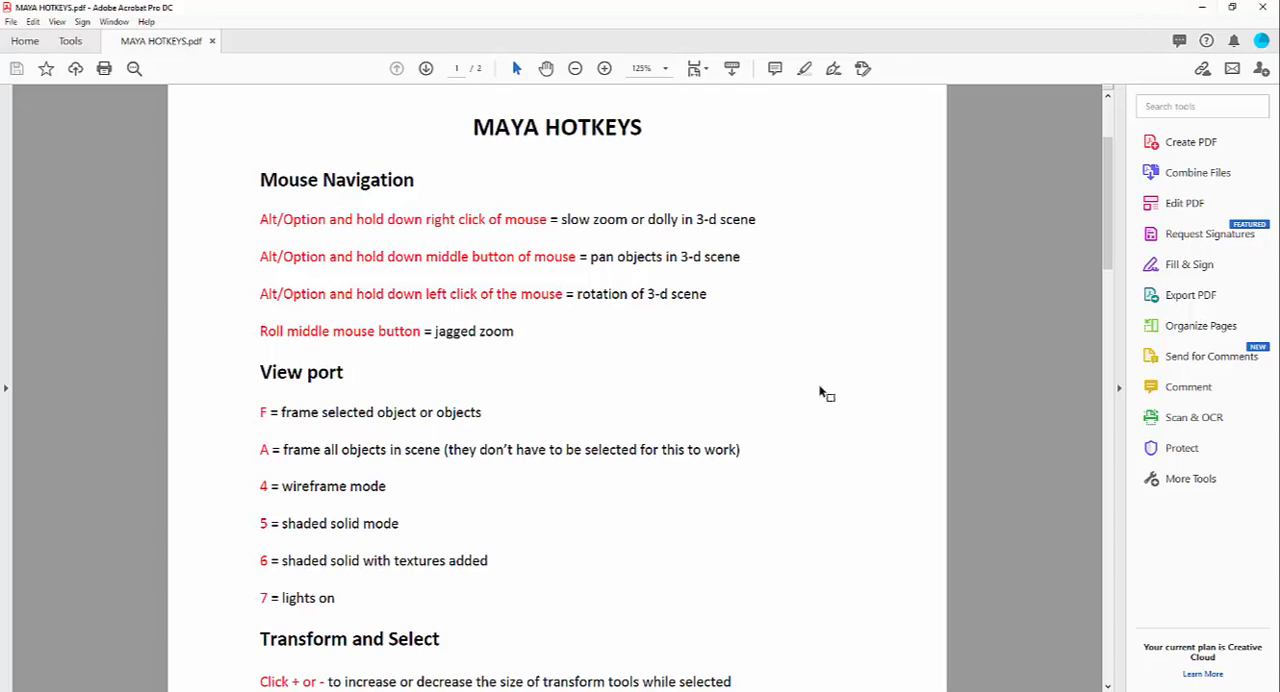
drag(1112, 236, 1114, 596)
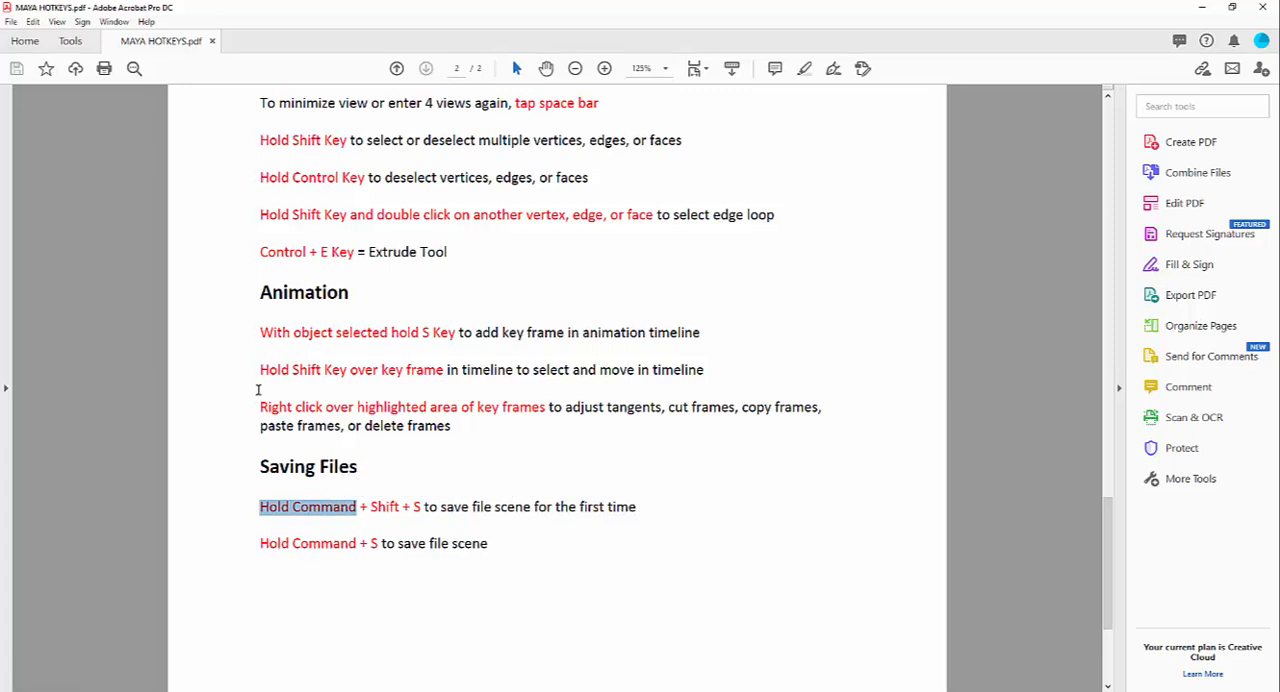
drag(262, 544, 355, 543)
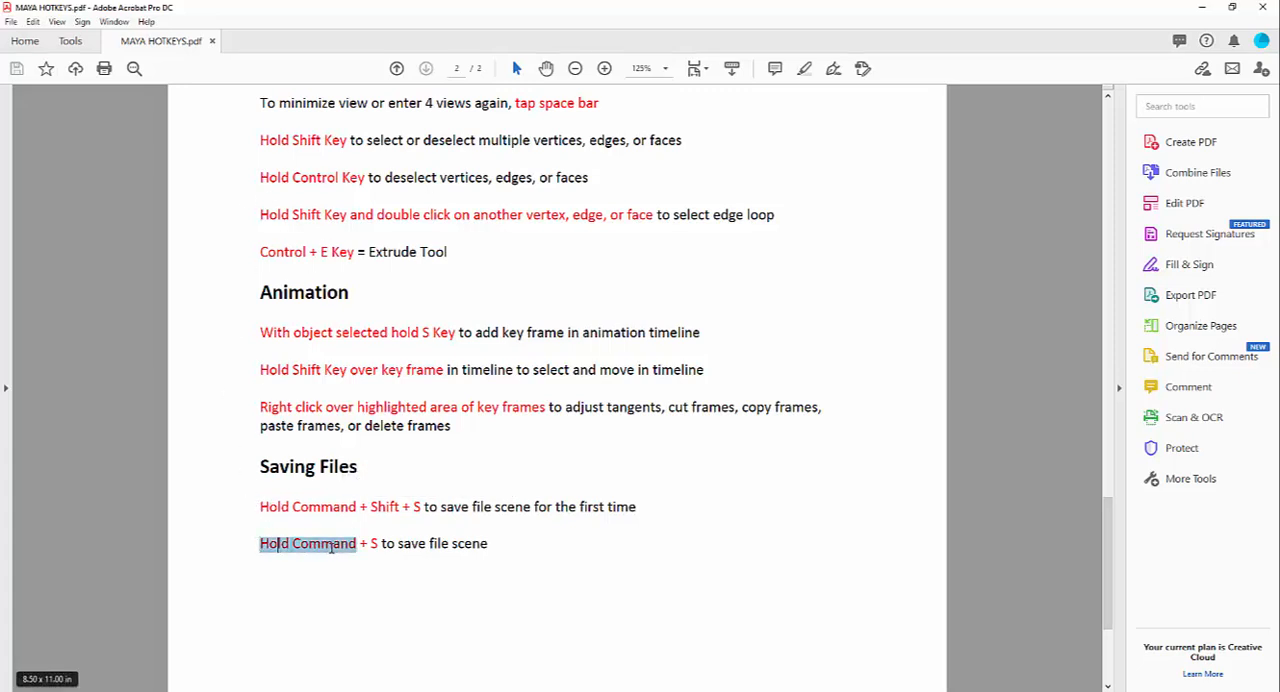
click(355, 540)
scroll(453, 552, up, 3)
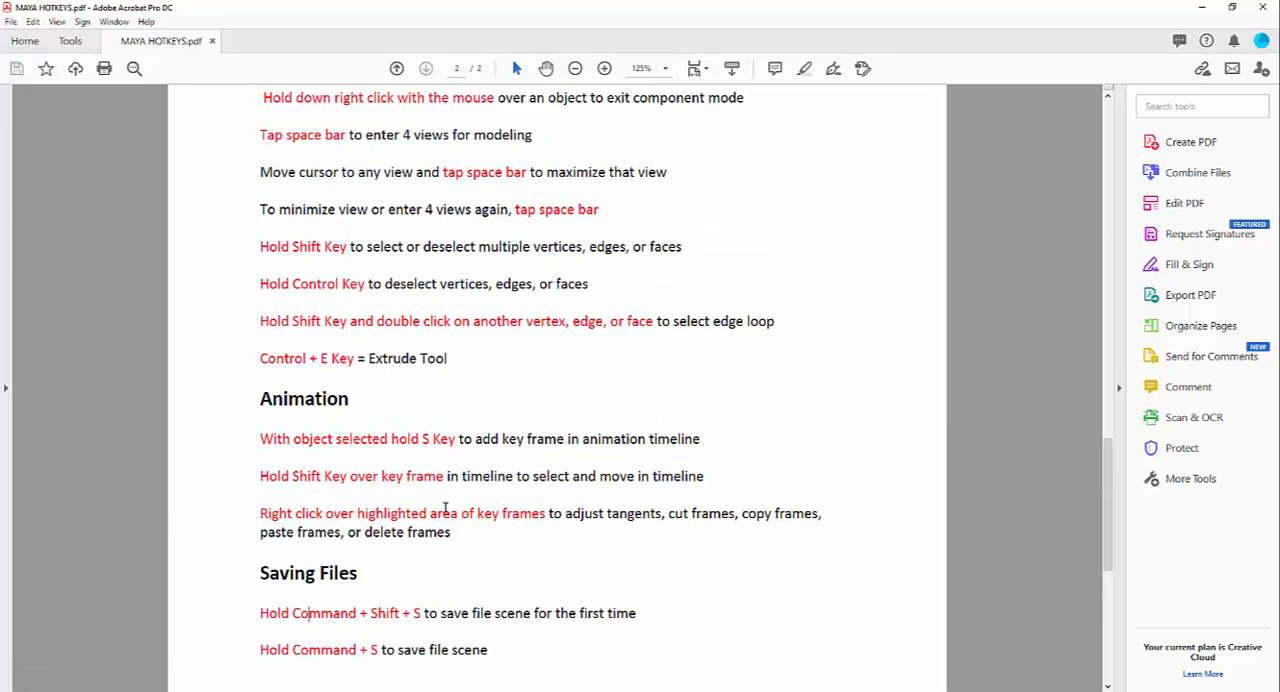
click(1203, 8)
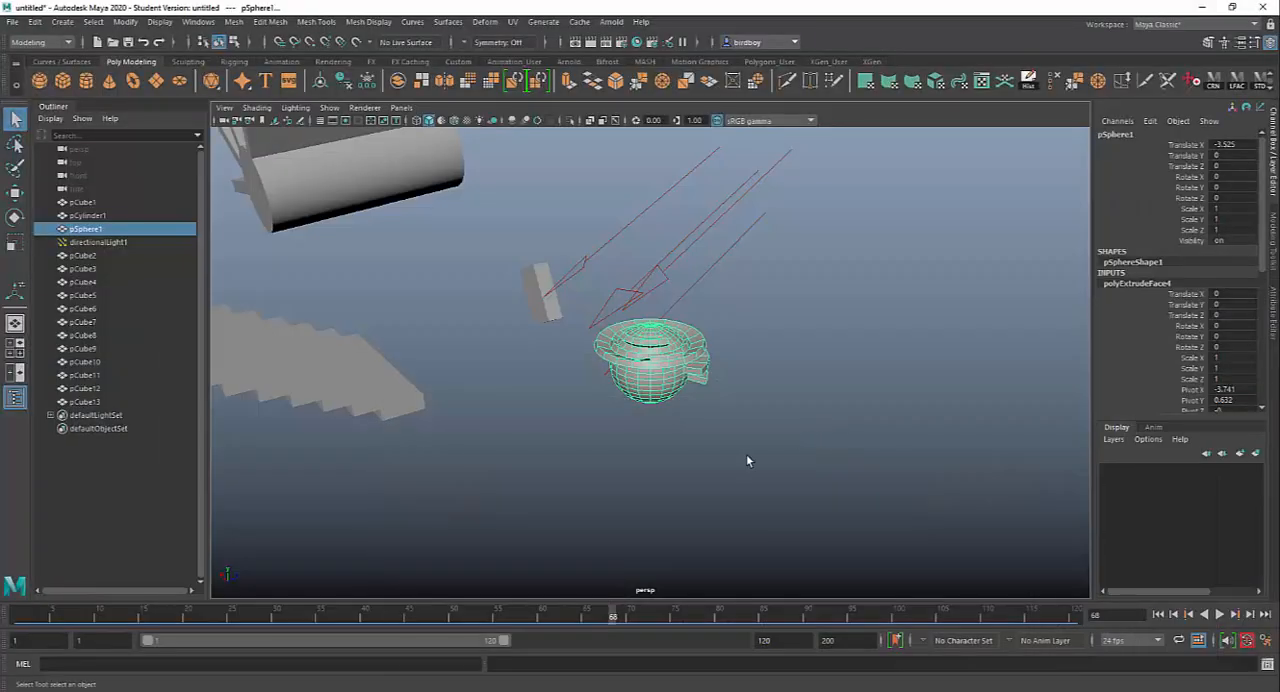
Step: Frame the sphere, view the whole scene, and open the Hotkey Editor to examine the keyboard assignments before closing it
key(f)
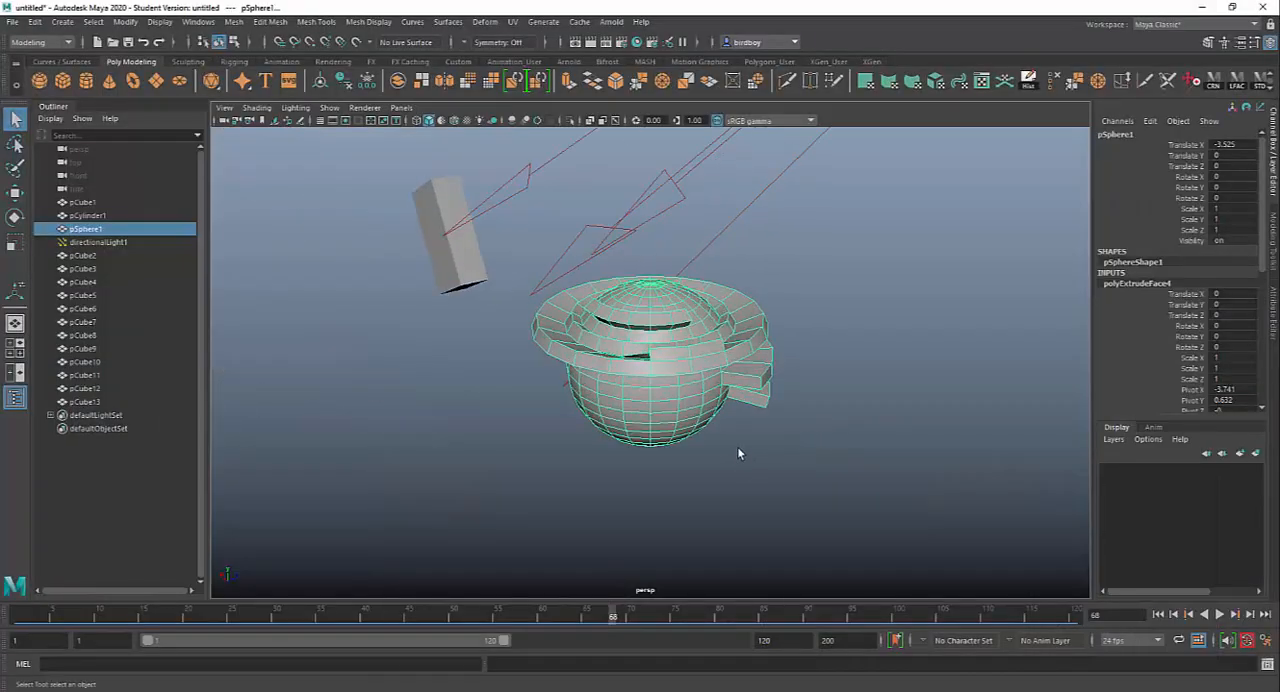
alt+drag(857, 485, 706, 438)
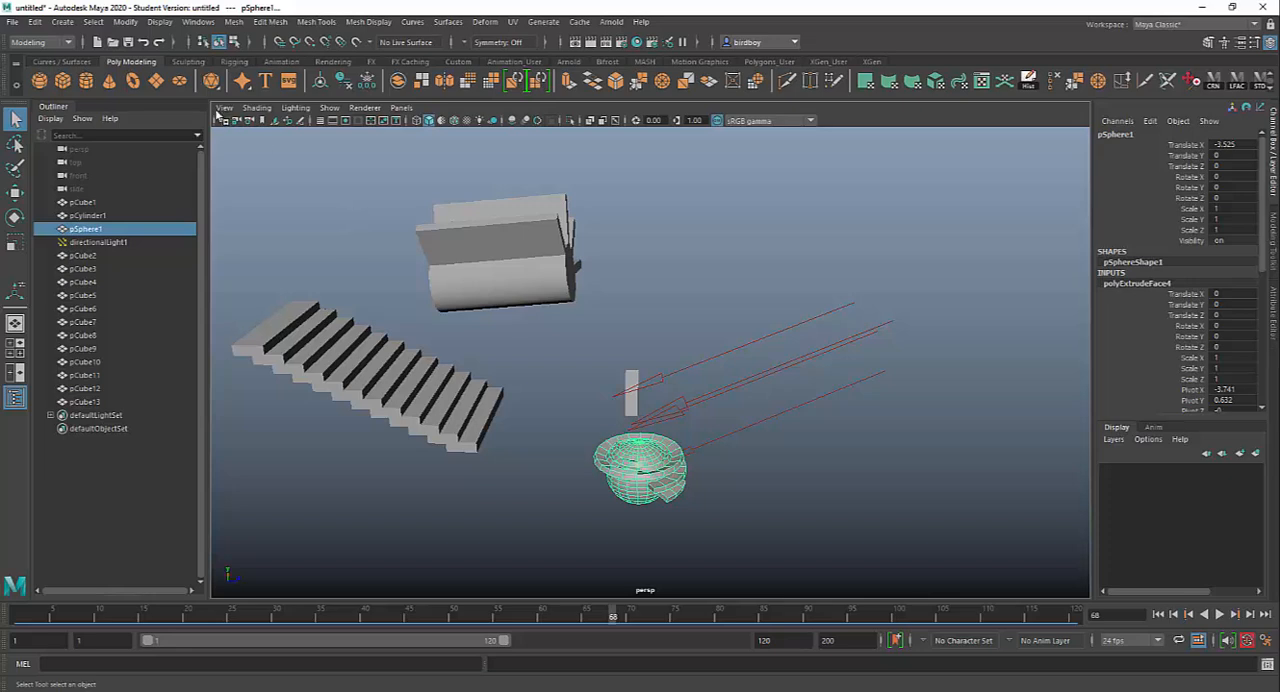
click(195, 21)
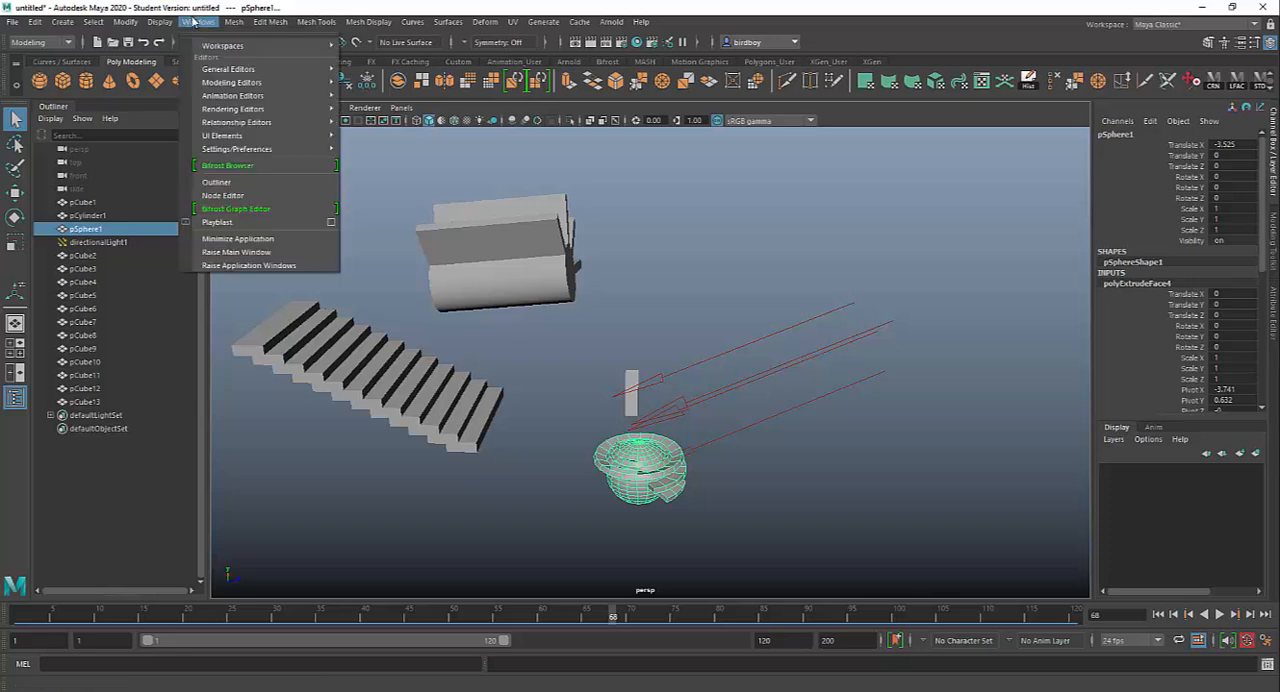
mouse_move(223, 140)
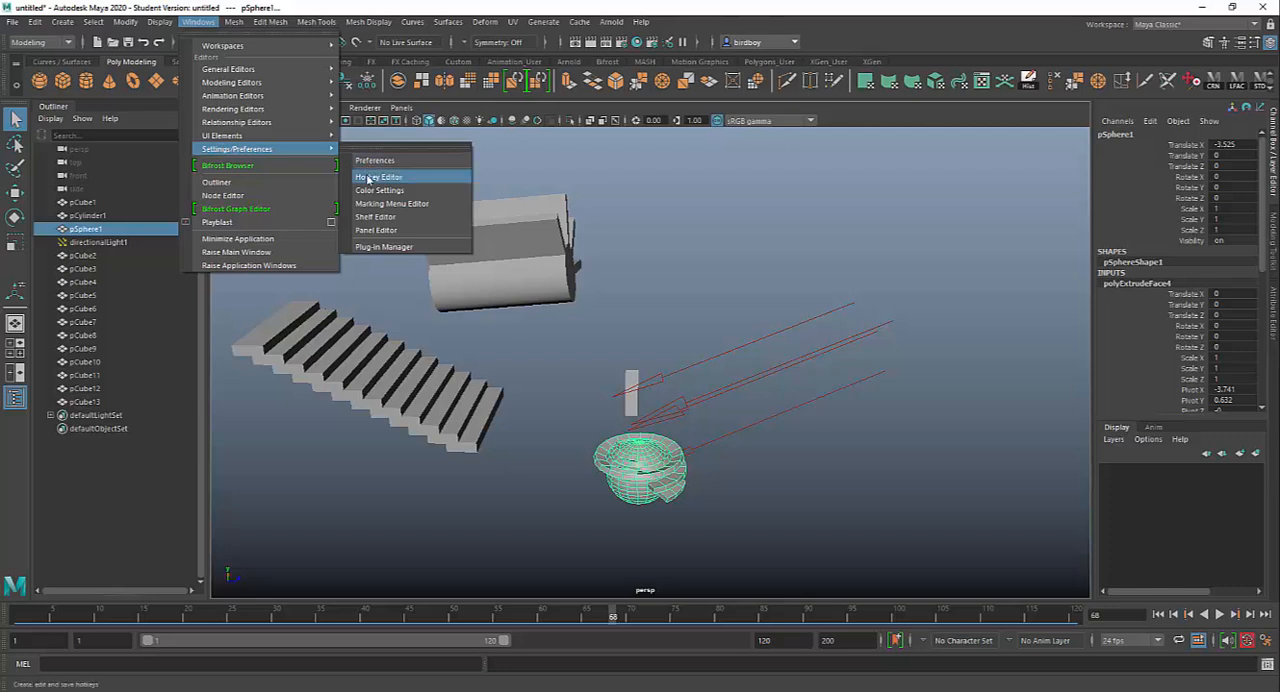
click(378, 177)
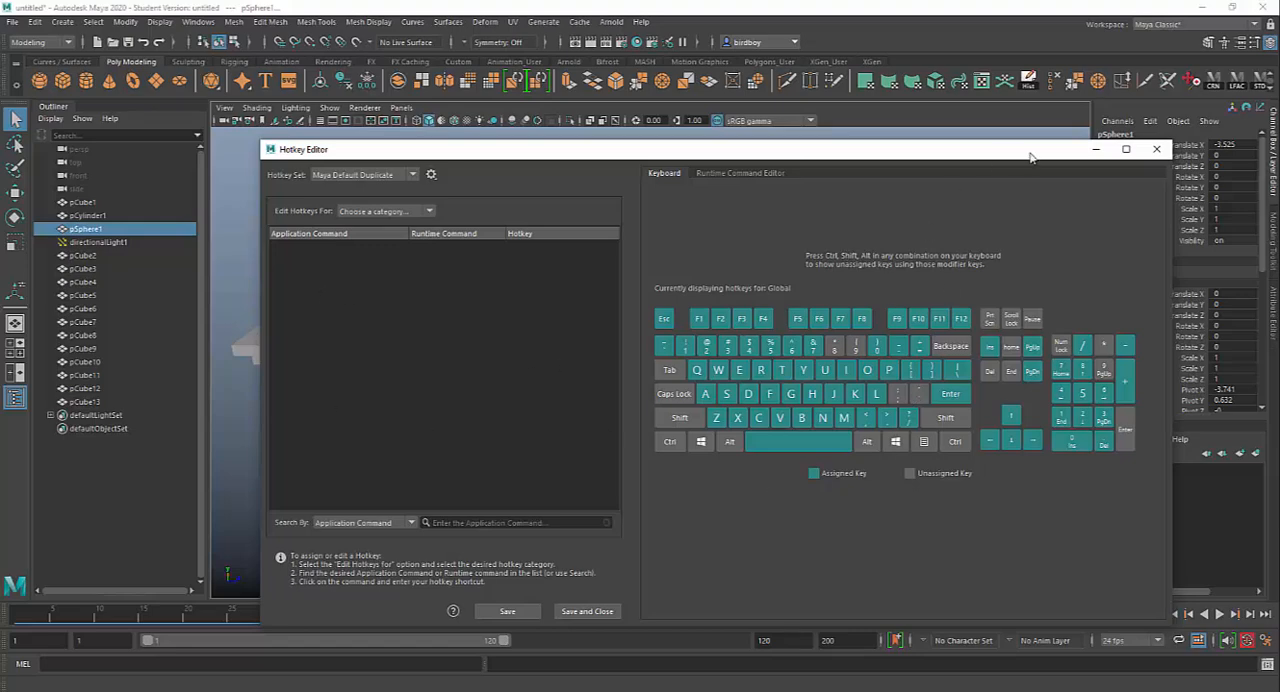
click(1158, 150)
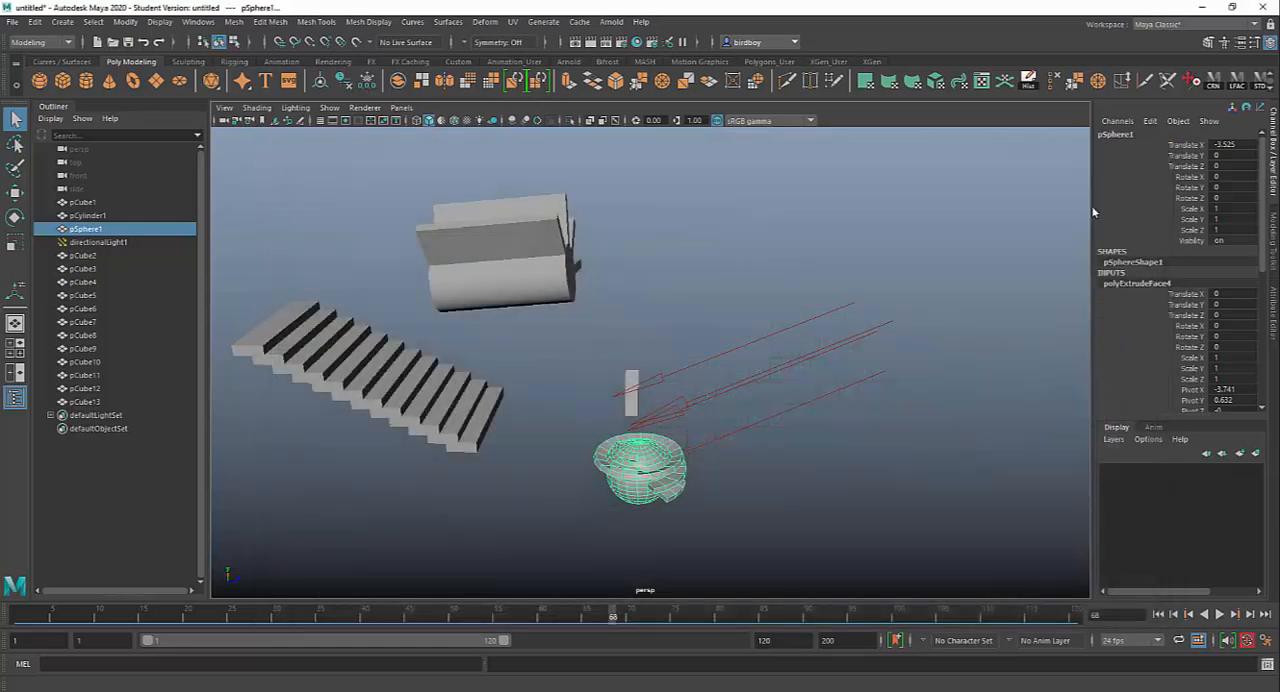